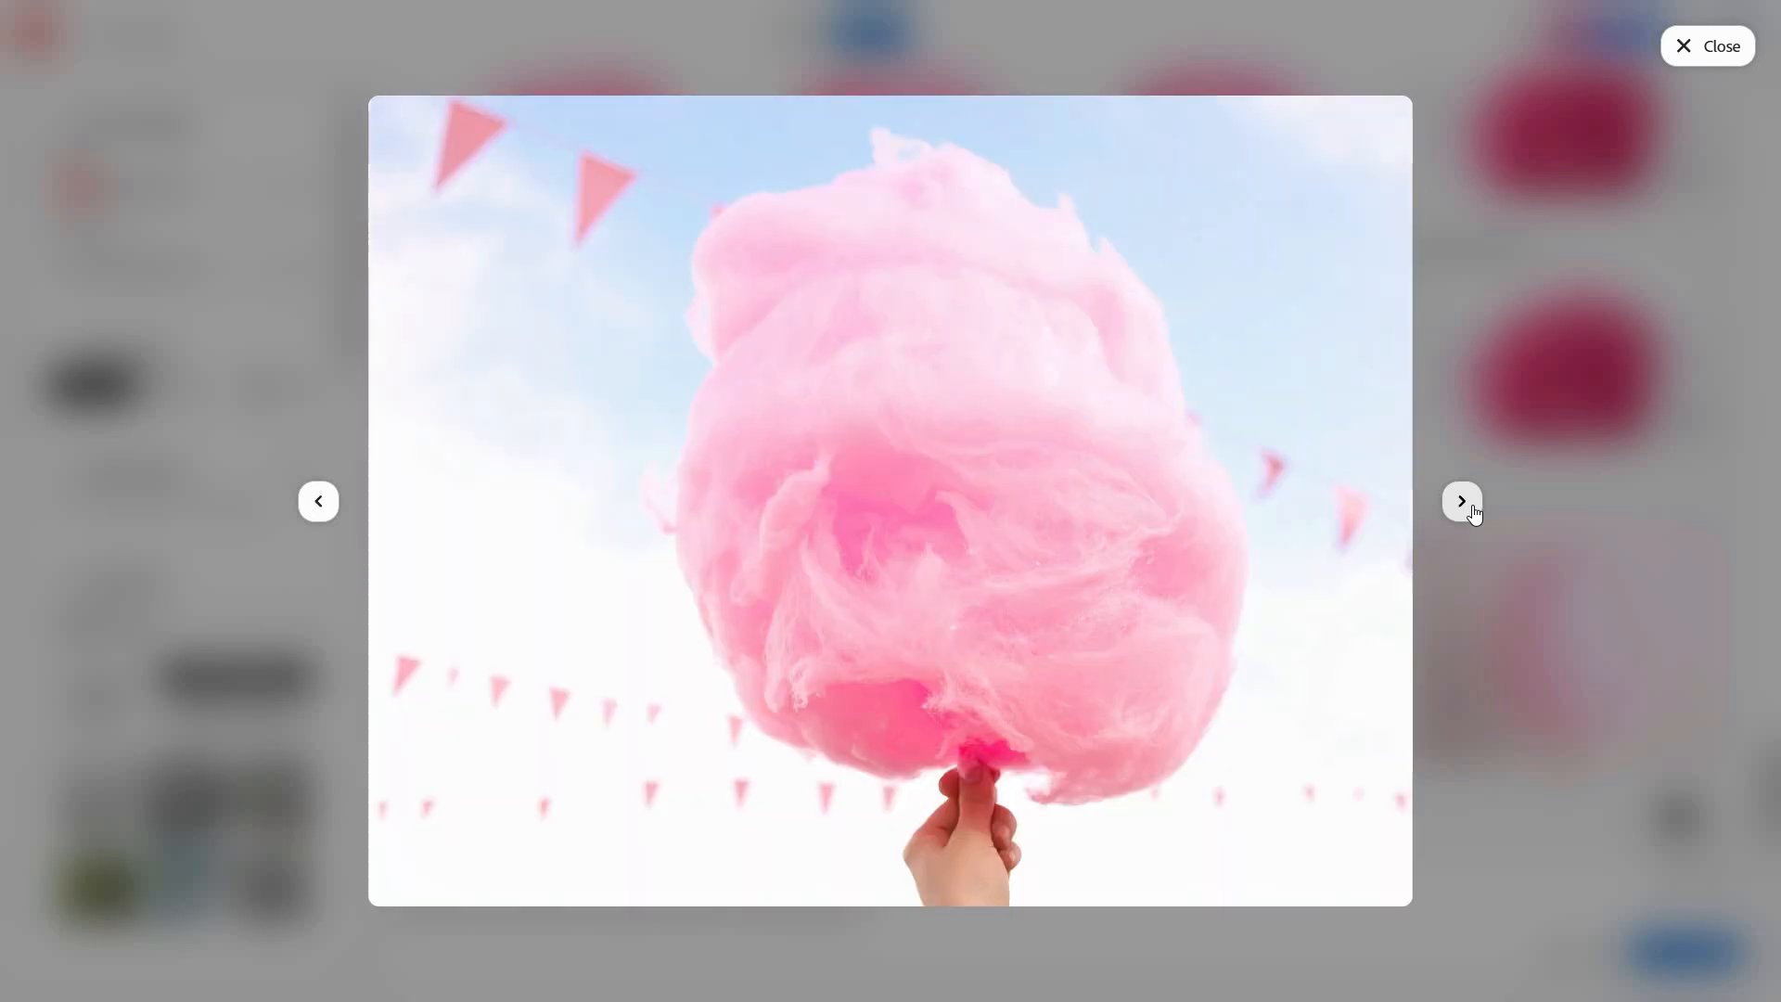
Look through the generated candy floss images and generate another batch from the same white-background prompt.
{"action": "left_click", "coordinate": [1473, 508]}
{"action": "left_click", "coordinate": [1472, 508]}
{"action": "left_click", "coordinate": [1566, 687]}
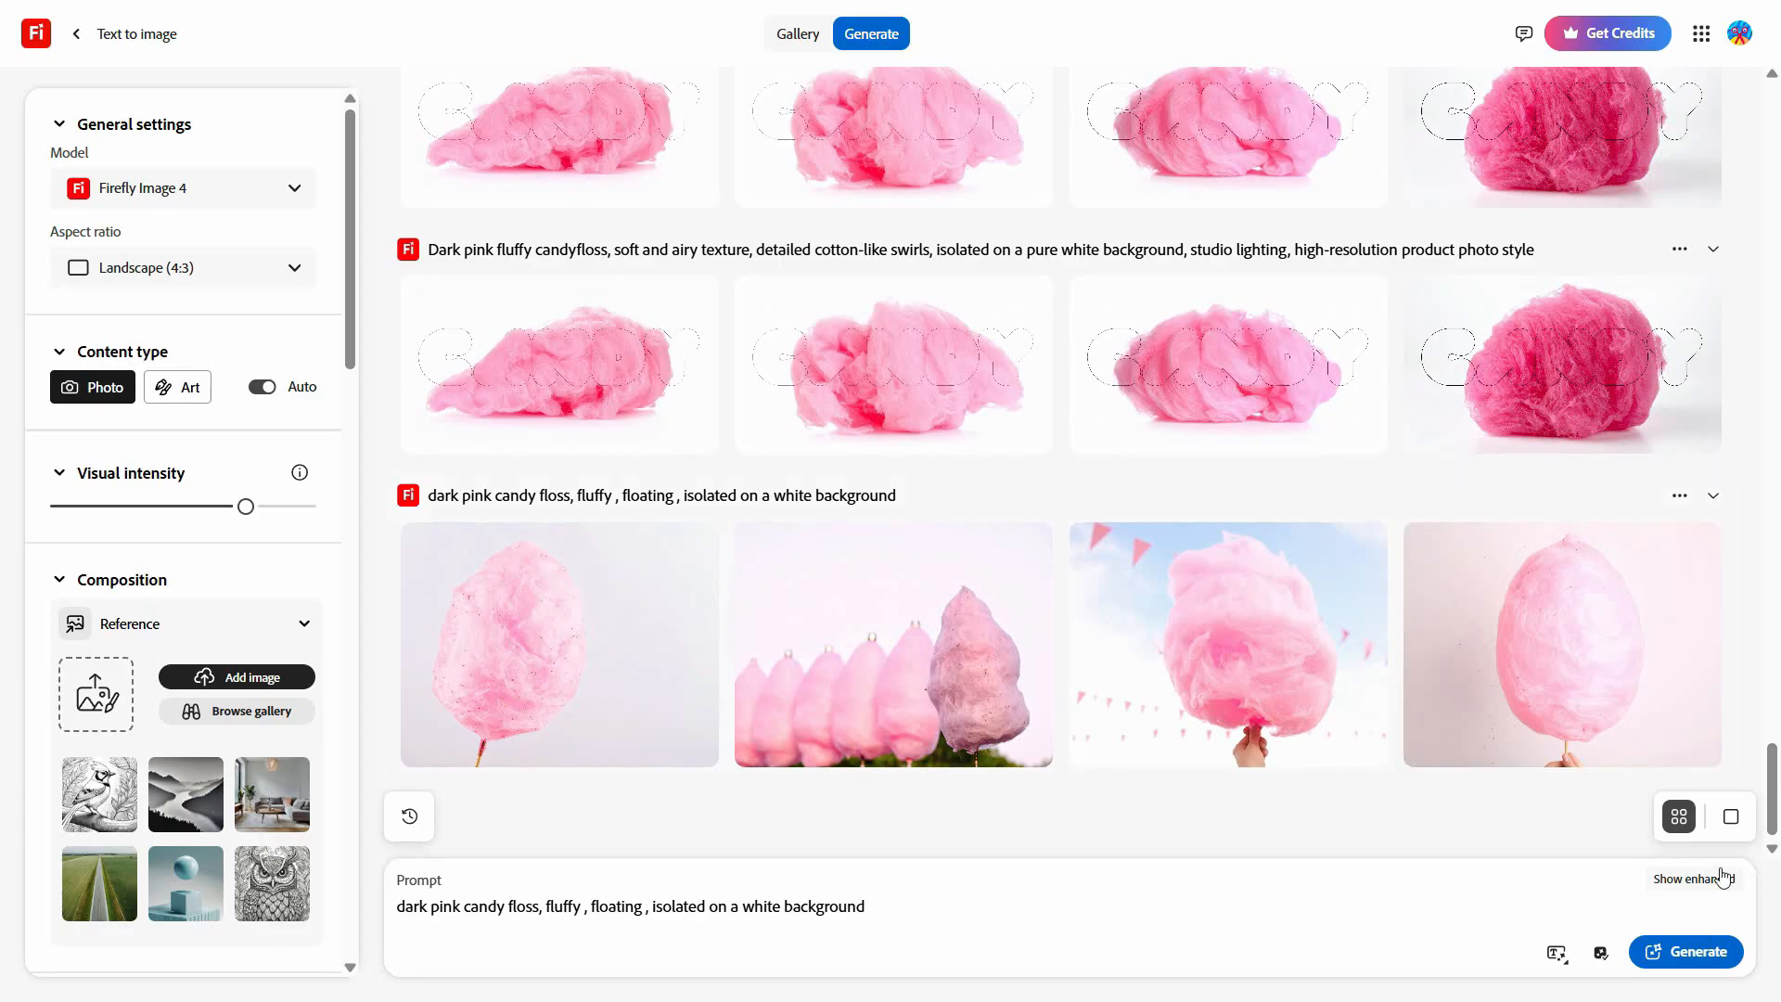
{"action": "left_click", "coordinate": [1705, 953]}
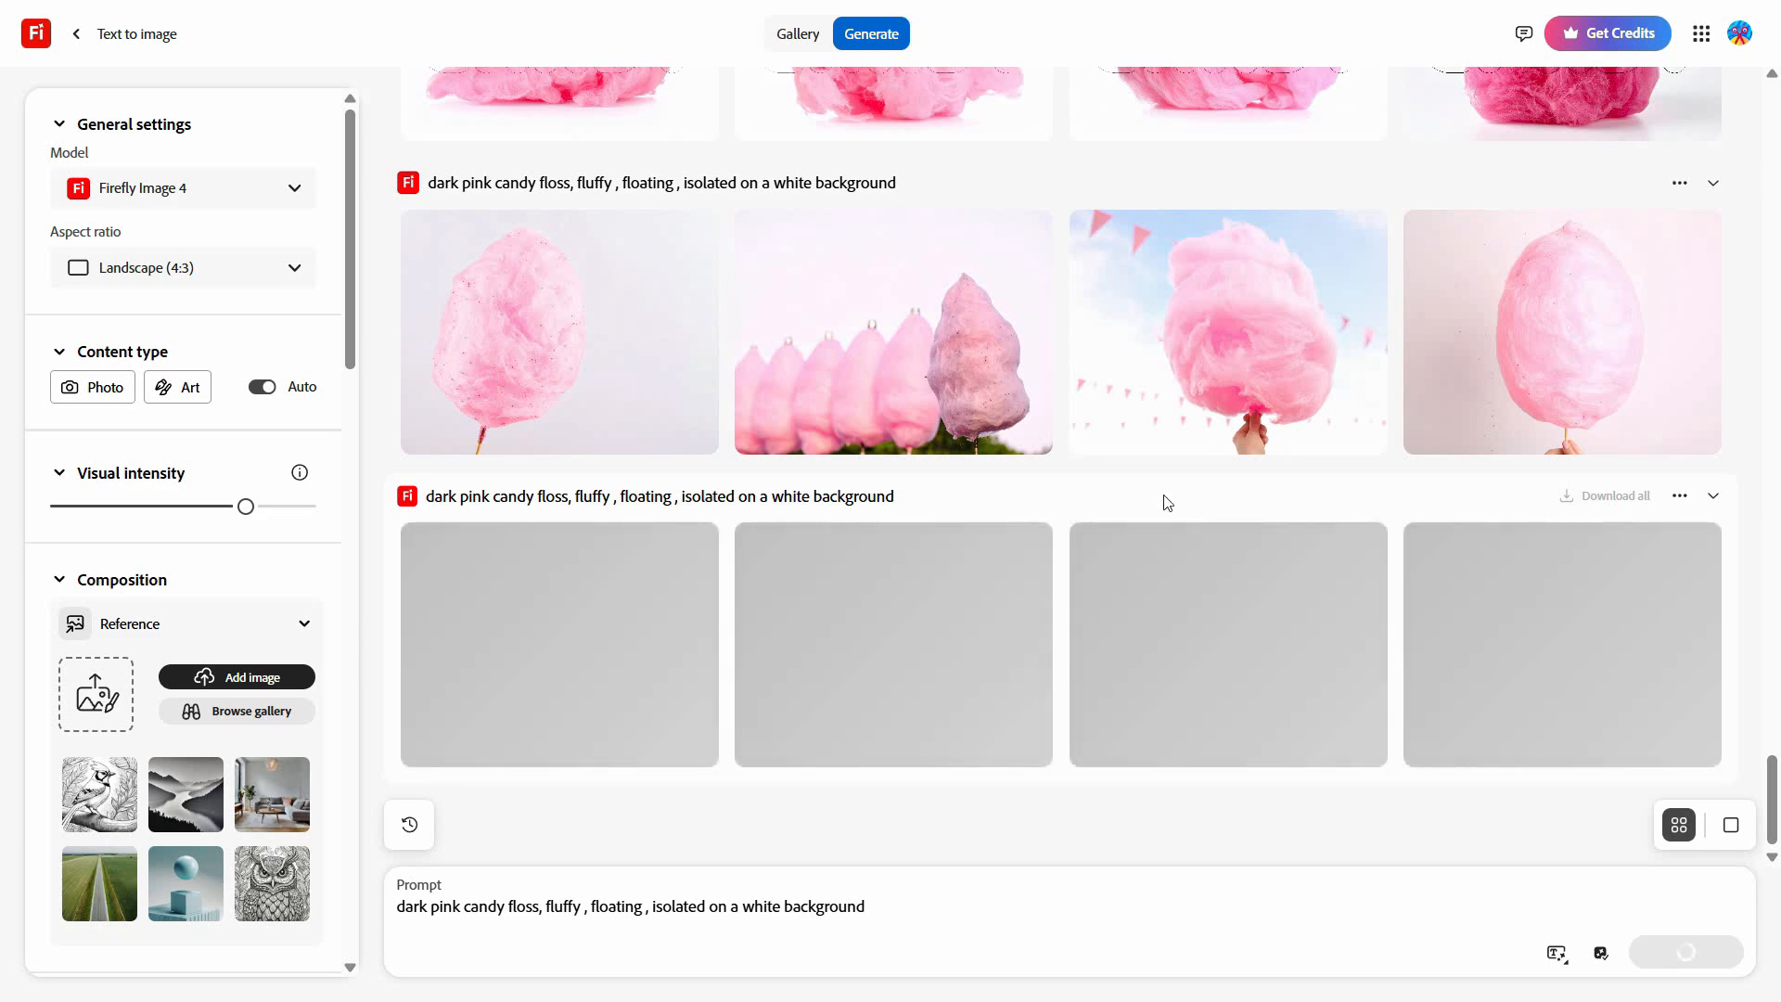
Compare the new candy floss images and download the slanted light pink one with a wooden stick.
{"action": "left_click", "coordinate": [915, 693]}
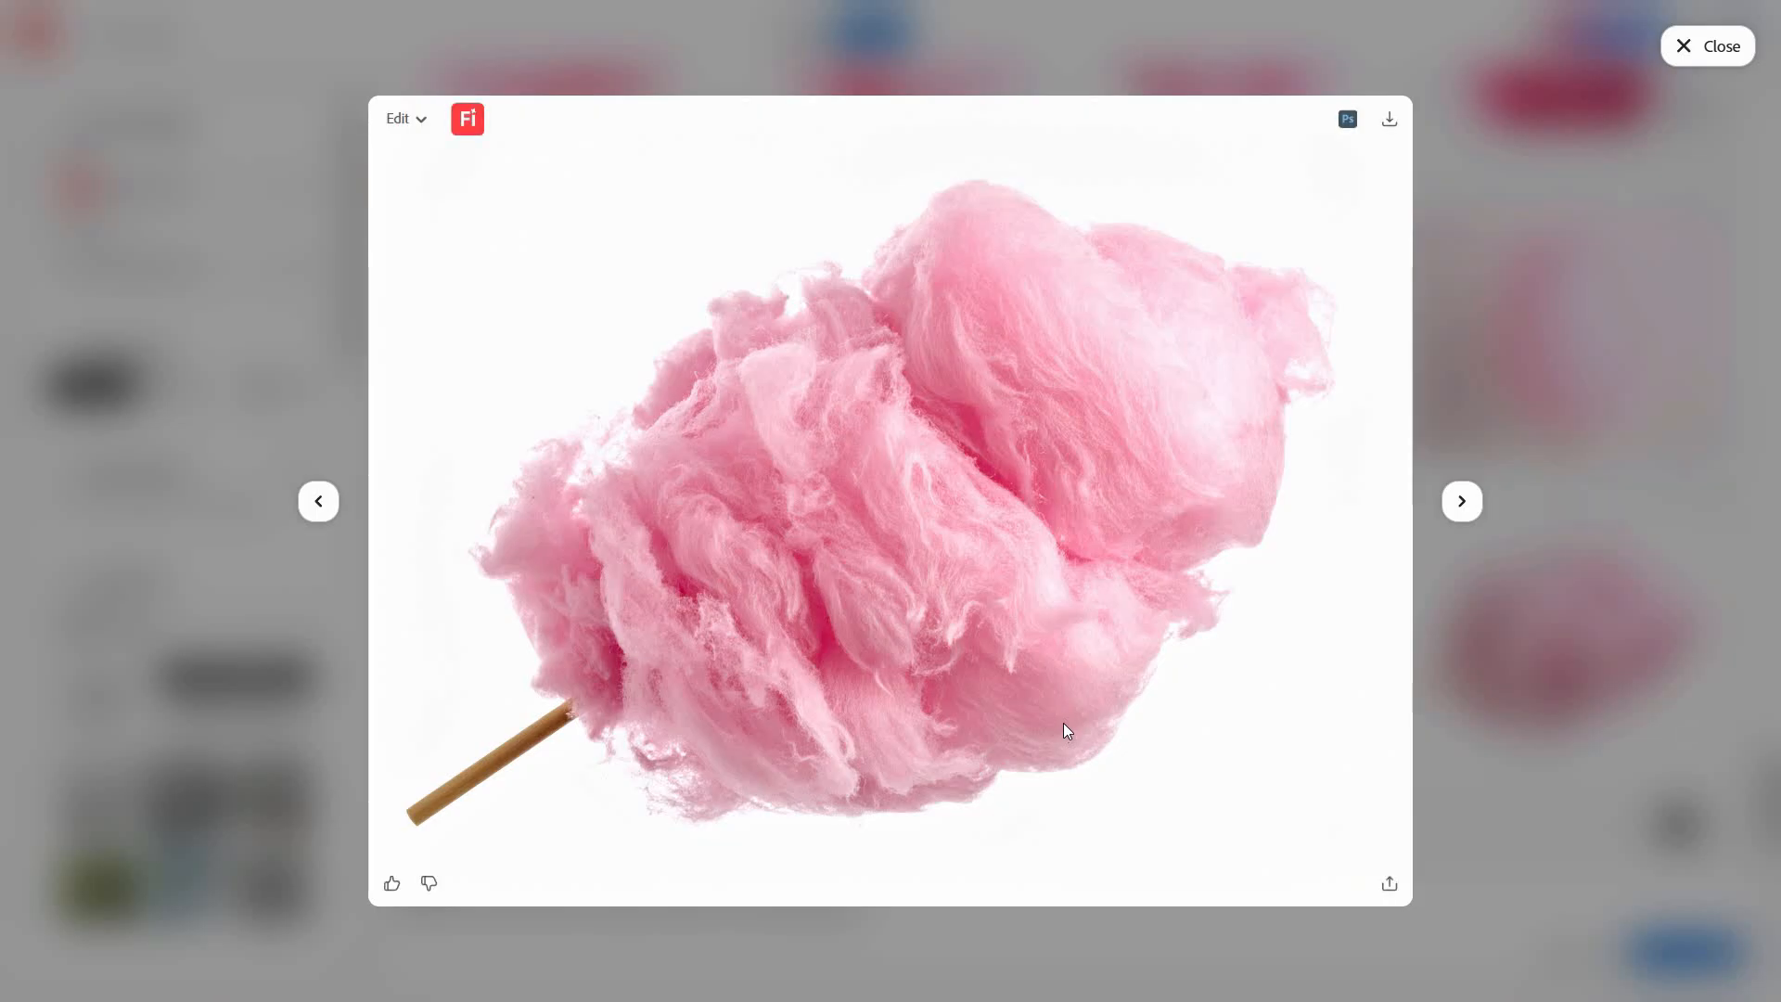
{"action": "left_click", "coordinate": [1463, 501]}
{"action": "left_click", "coordinate": [318, 501]}
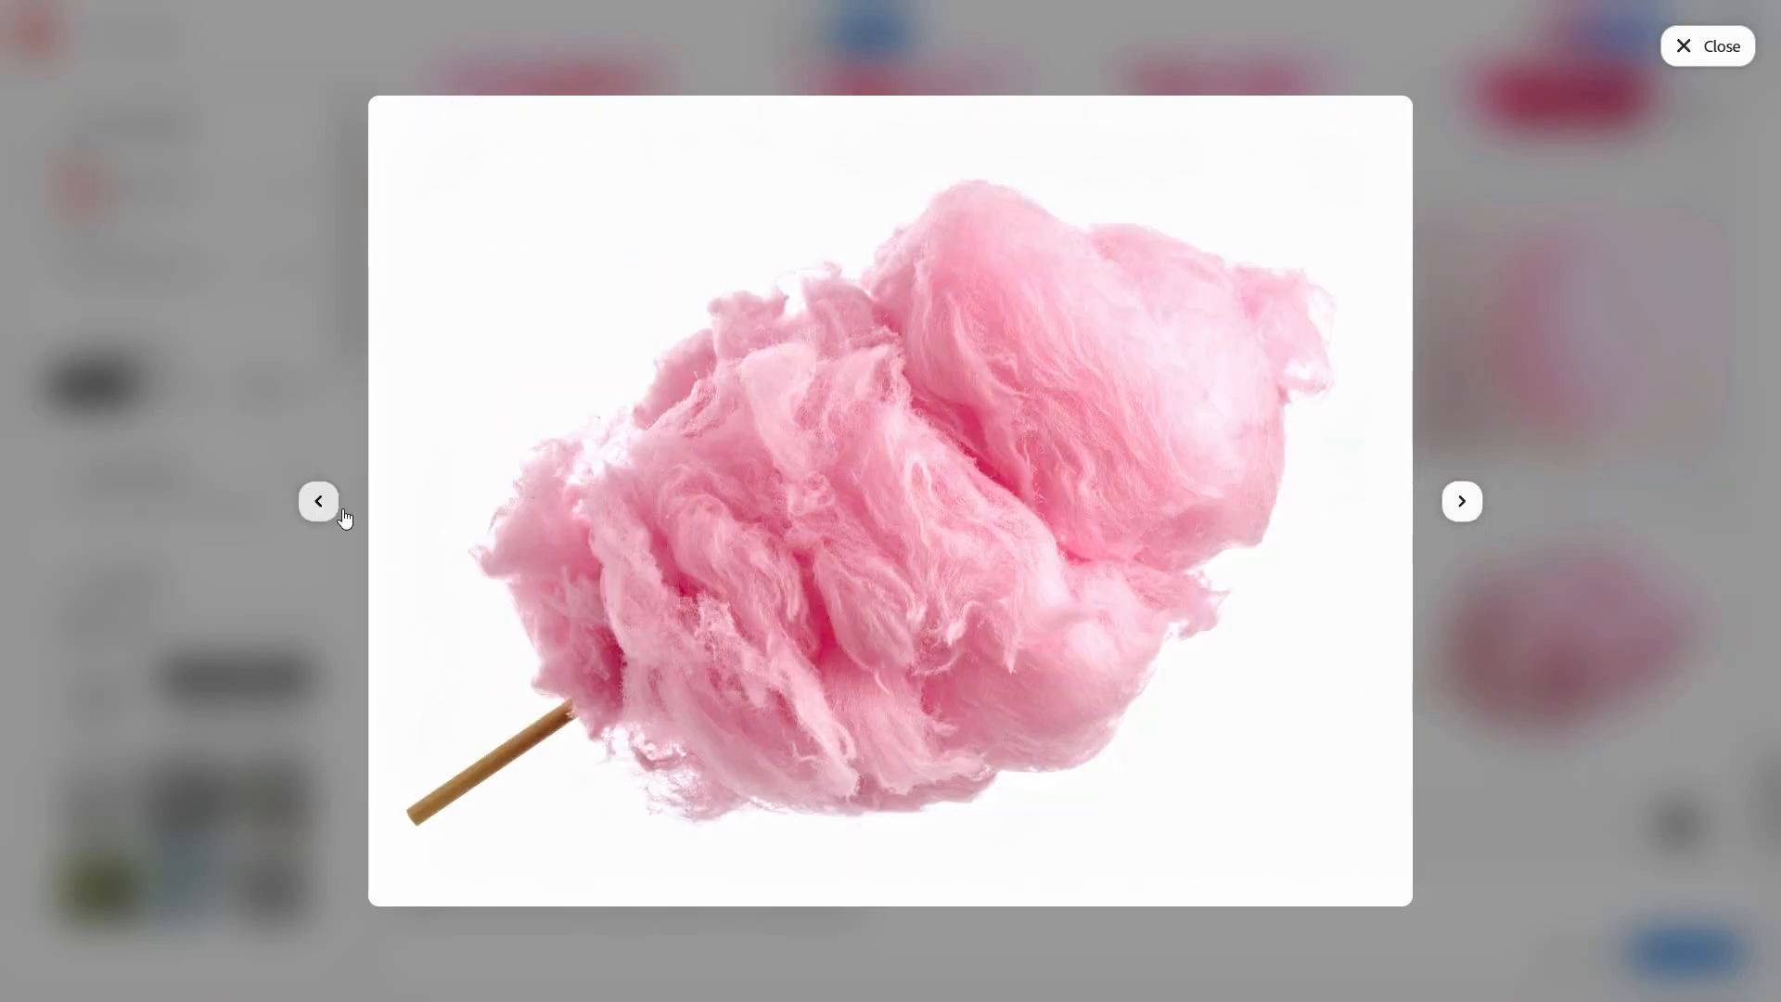
{"action": "left_click", "coordinate": [1462, 501]}
{"action": "left_click", "coordinate": [1470, 512]}
{"action": "left_click", "coordinate": [1469, 515]}
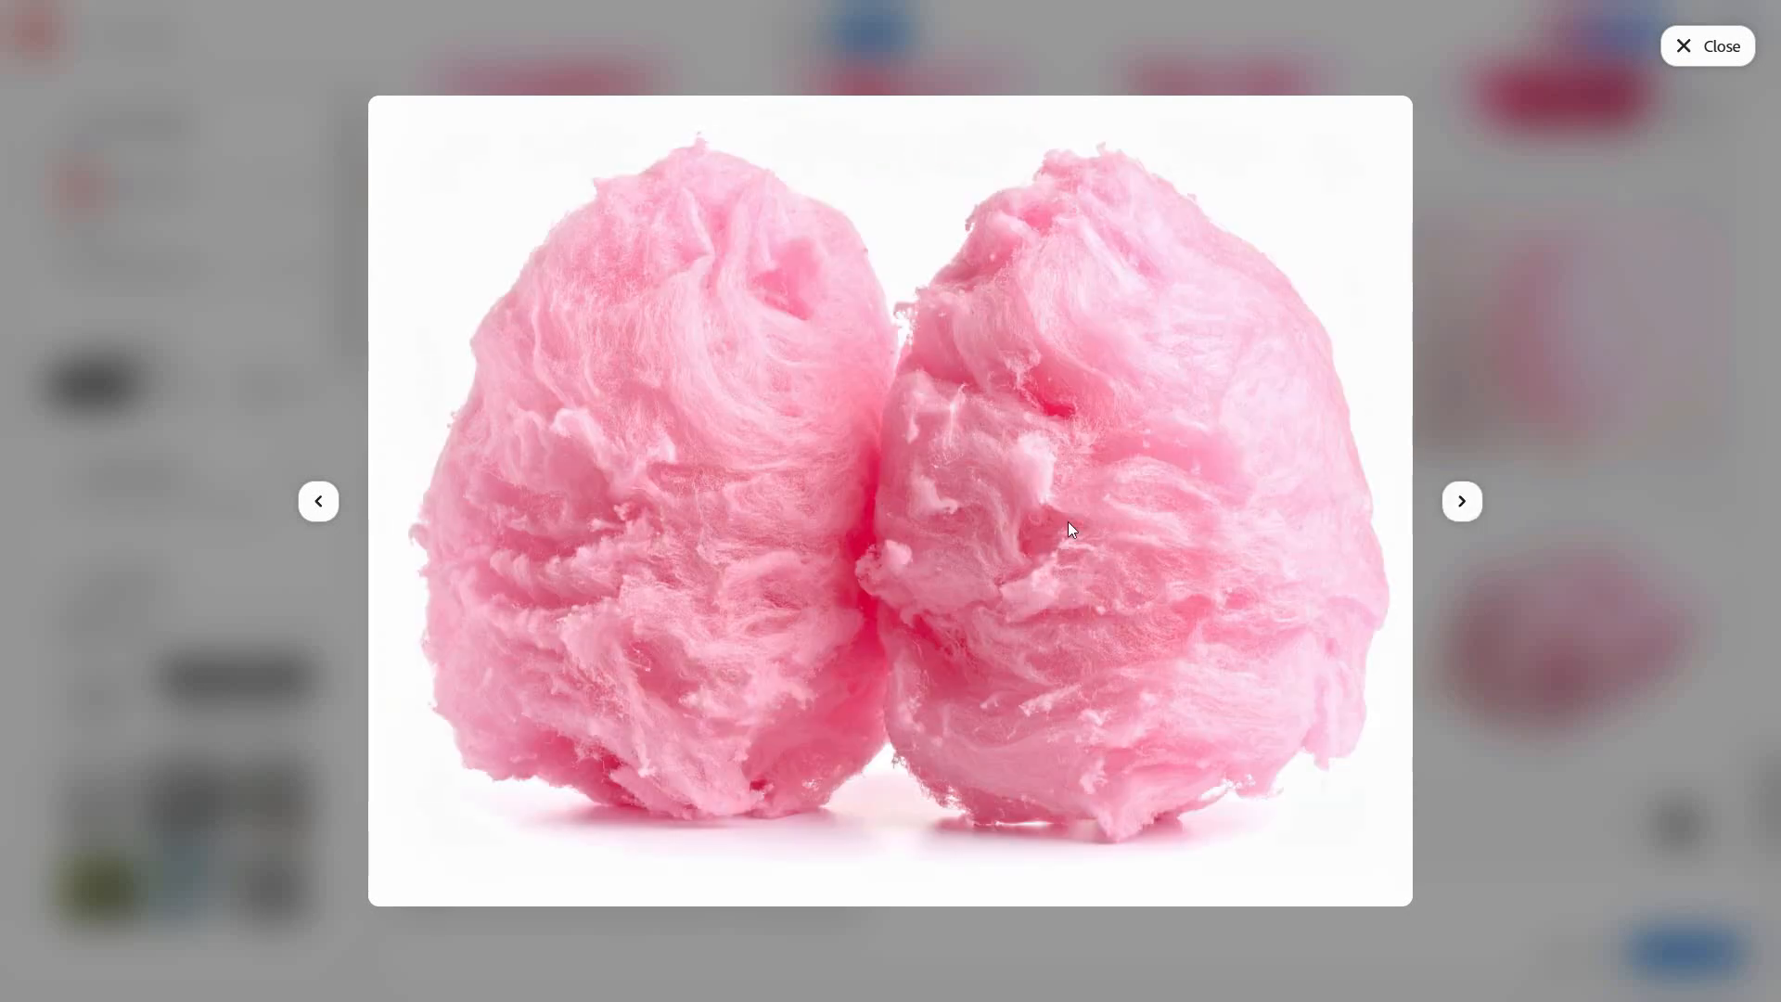
{"action": "left_click", "coordinate": [1401, 131]}
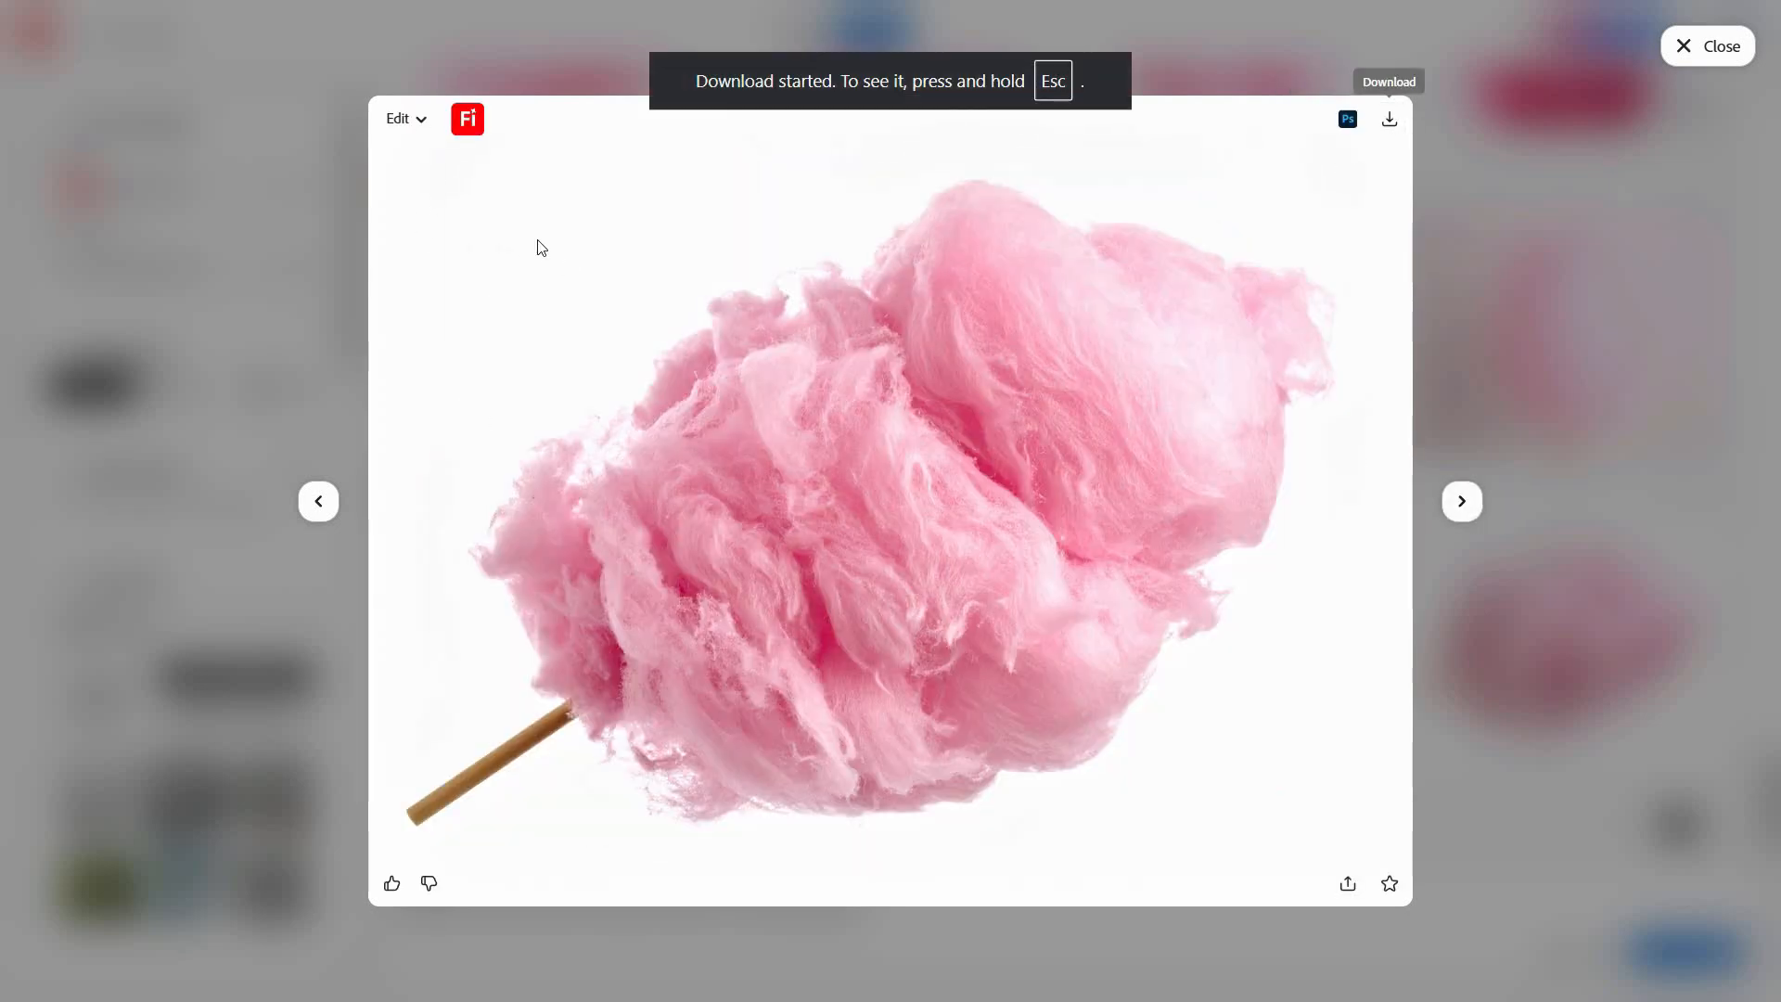
Use the slanted candy floss image as the style reference and close its preview.
{"action": "left_click", "coordinate": [420, 125]}
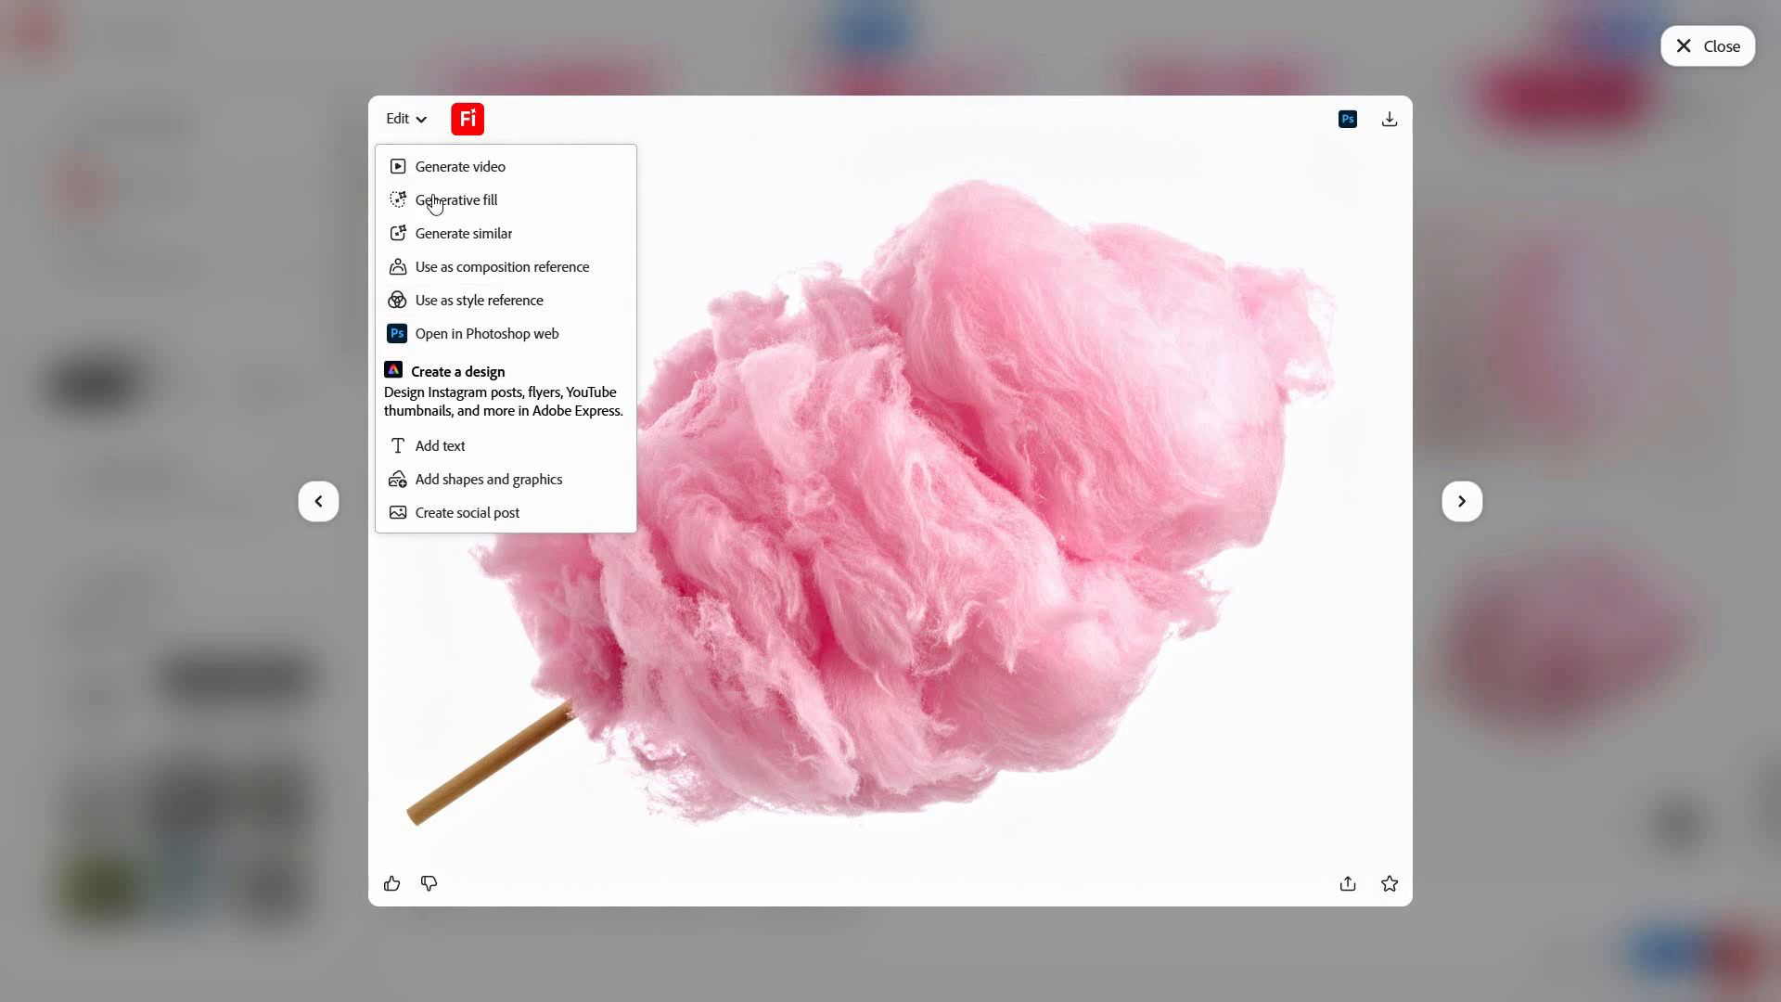
{"action": "left_click", "coordinate": [491, 306]}
{"action": "left_click", "coordinate": [1712, 48]}
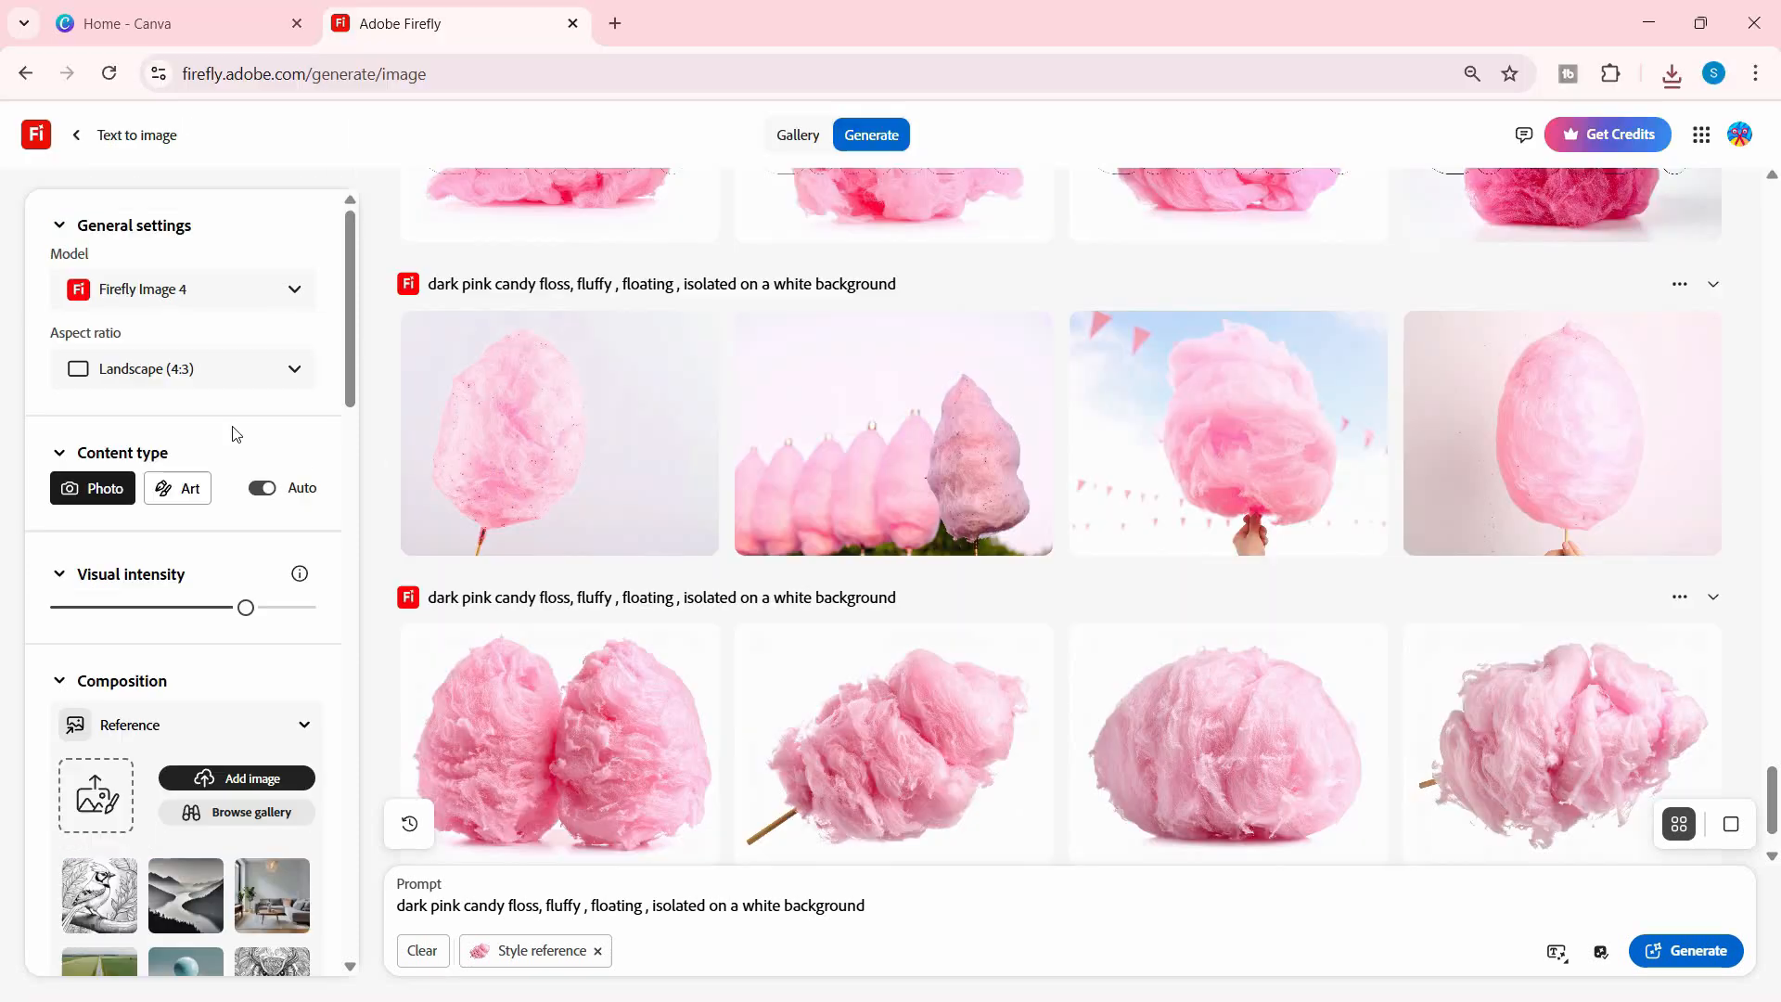
Switch the model to Firefly Image 3 and generate a new batch from the same prompt.
{"action": "left_click", "coordinate": [211, 290]}
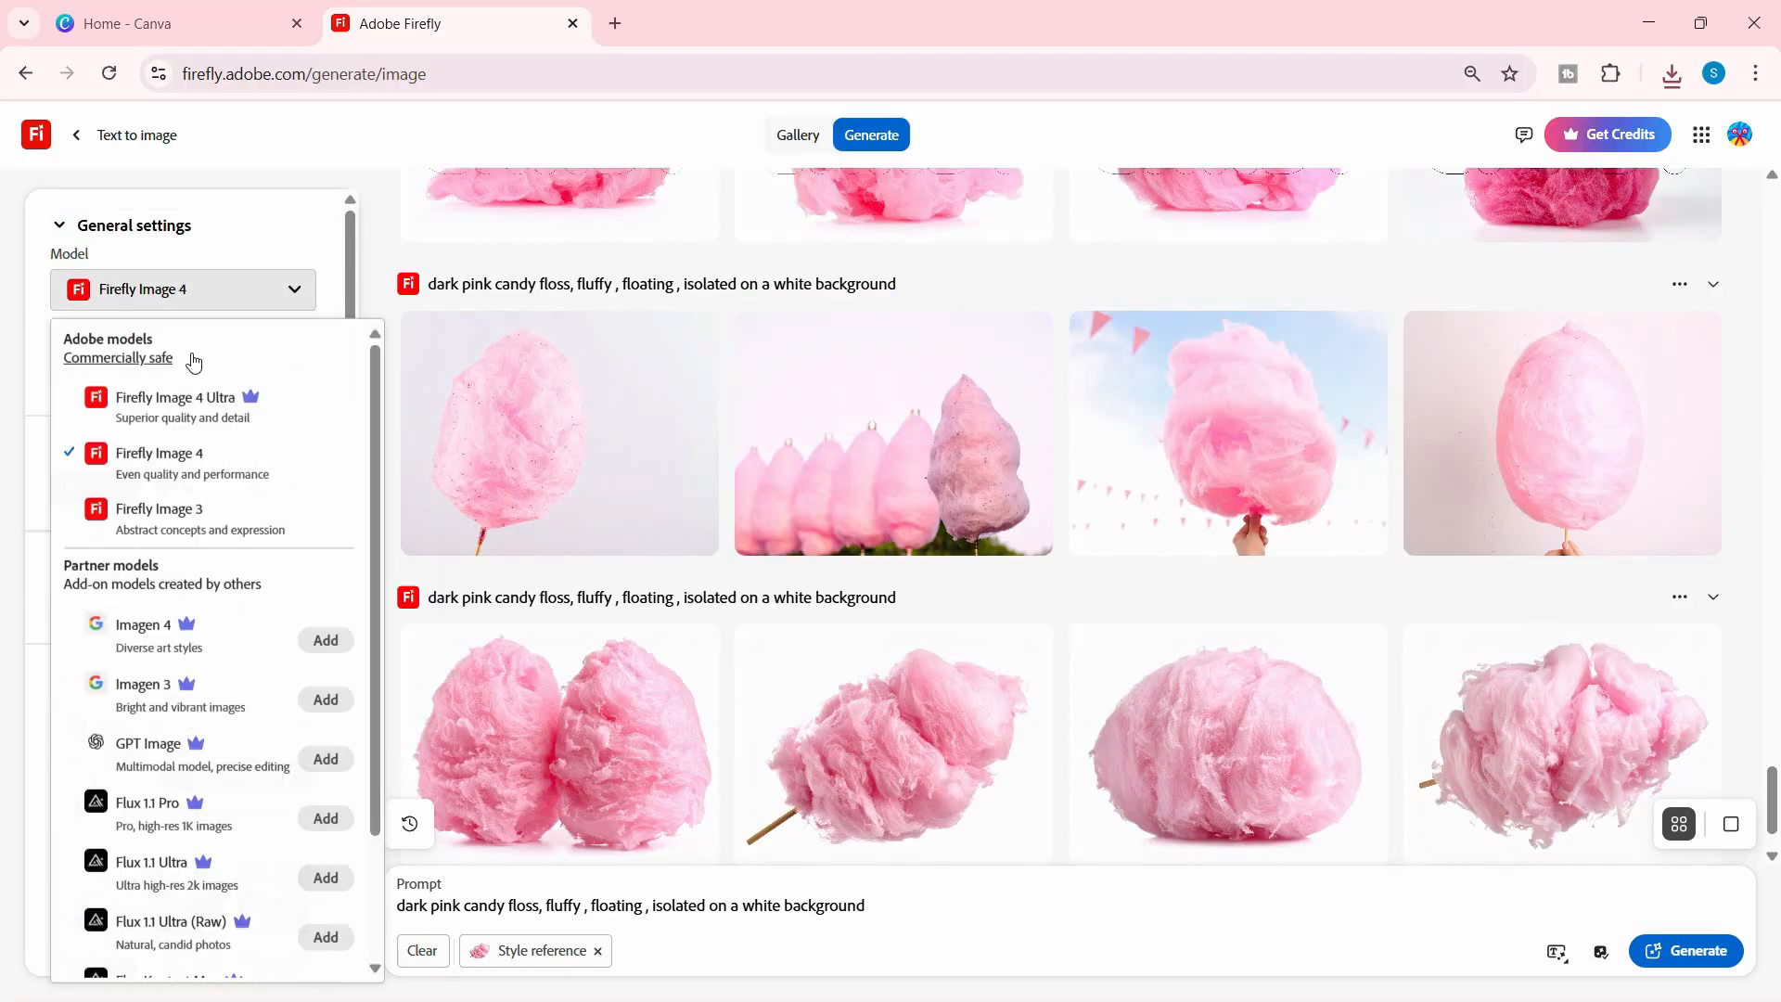
{"action": "left_click", "coordinate": [192, 534]}
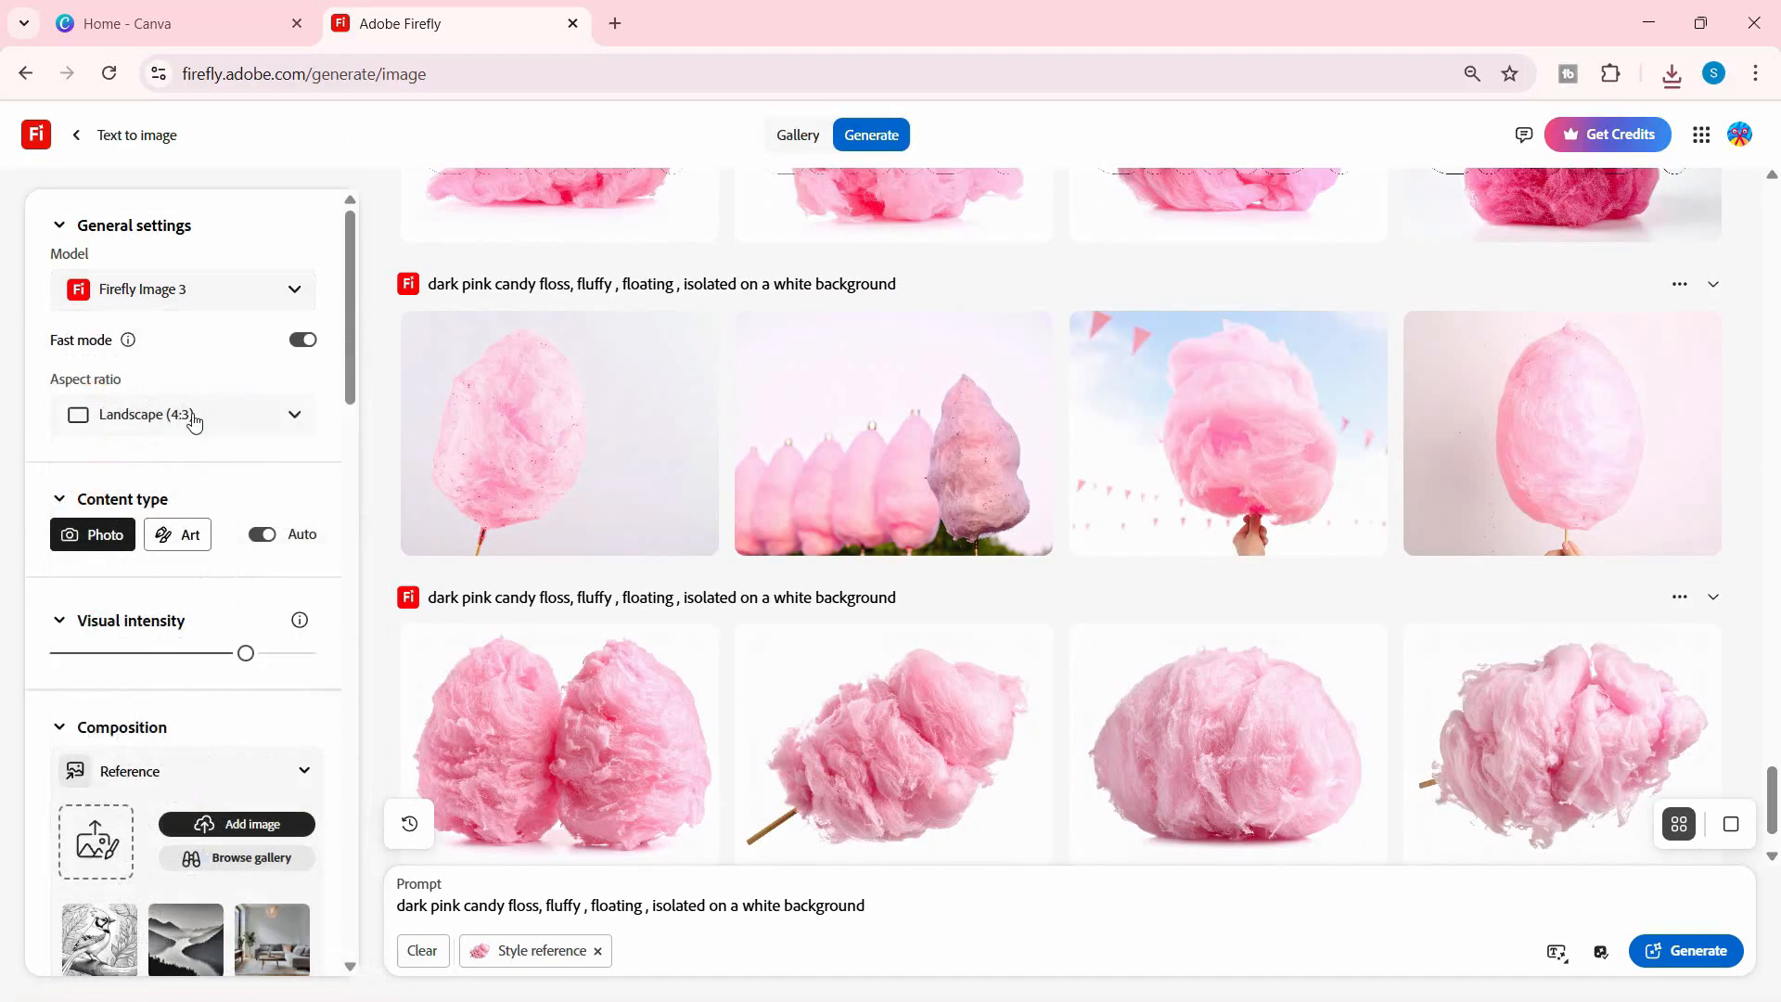
{"action": "scroll", "coordinate": [1448, 807], "scroll_direction": "down", "scroll_amount": 1}
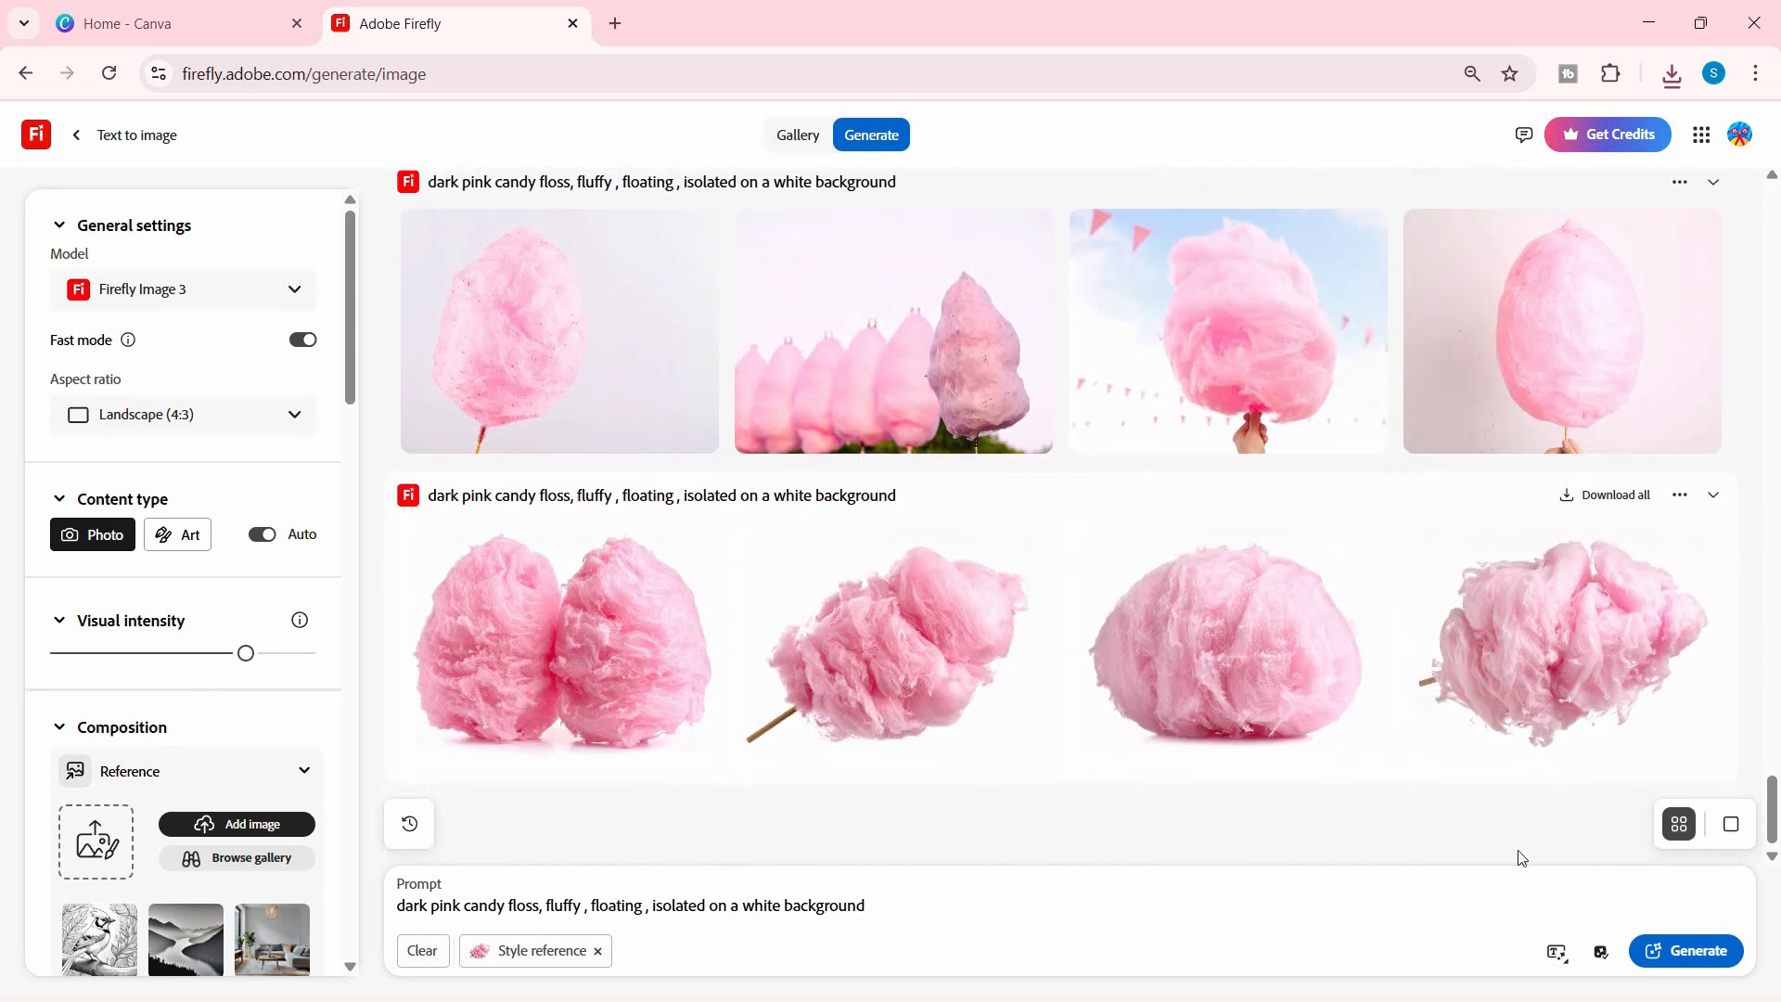
{"action": "left_click", "coordinate": [1699, 953]}
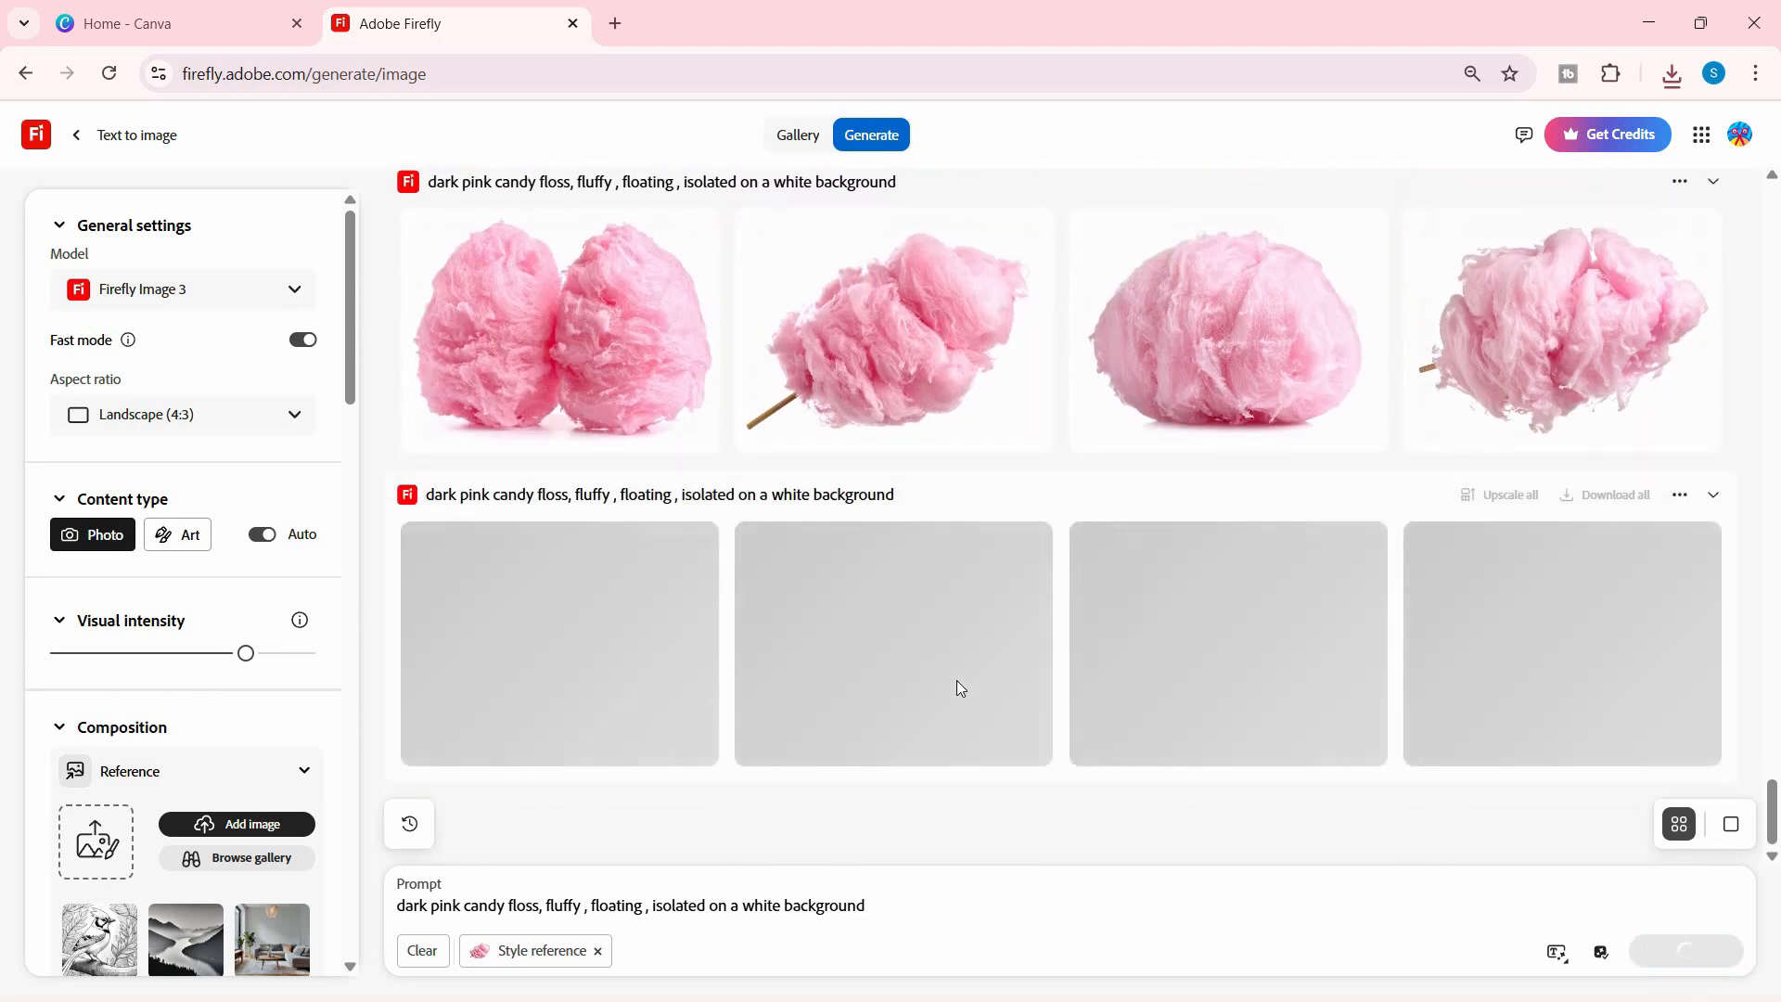
Show the page in full screen and look through the newly generated dark pink candy floss images.
{"action": "left_click", "coordinate": [1756, 73]}
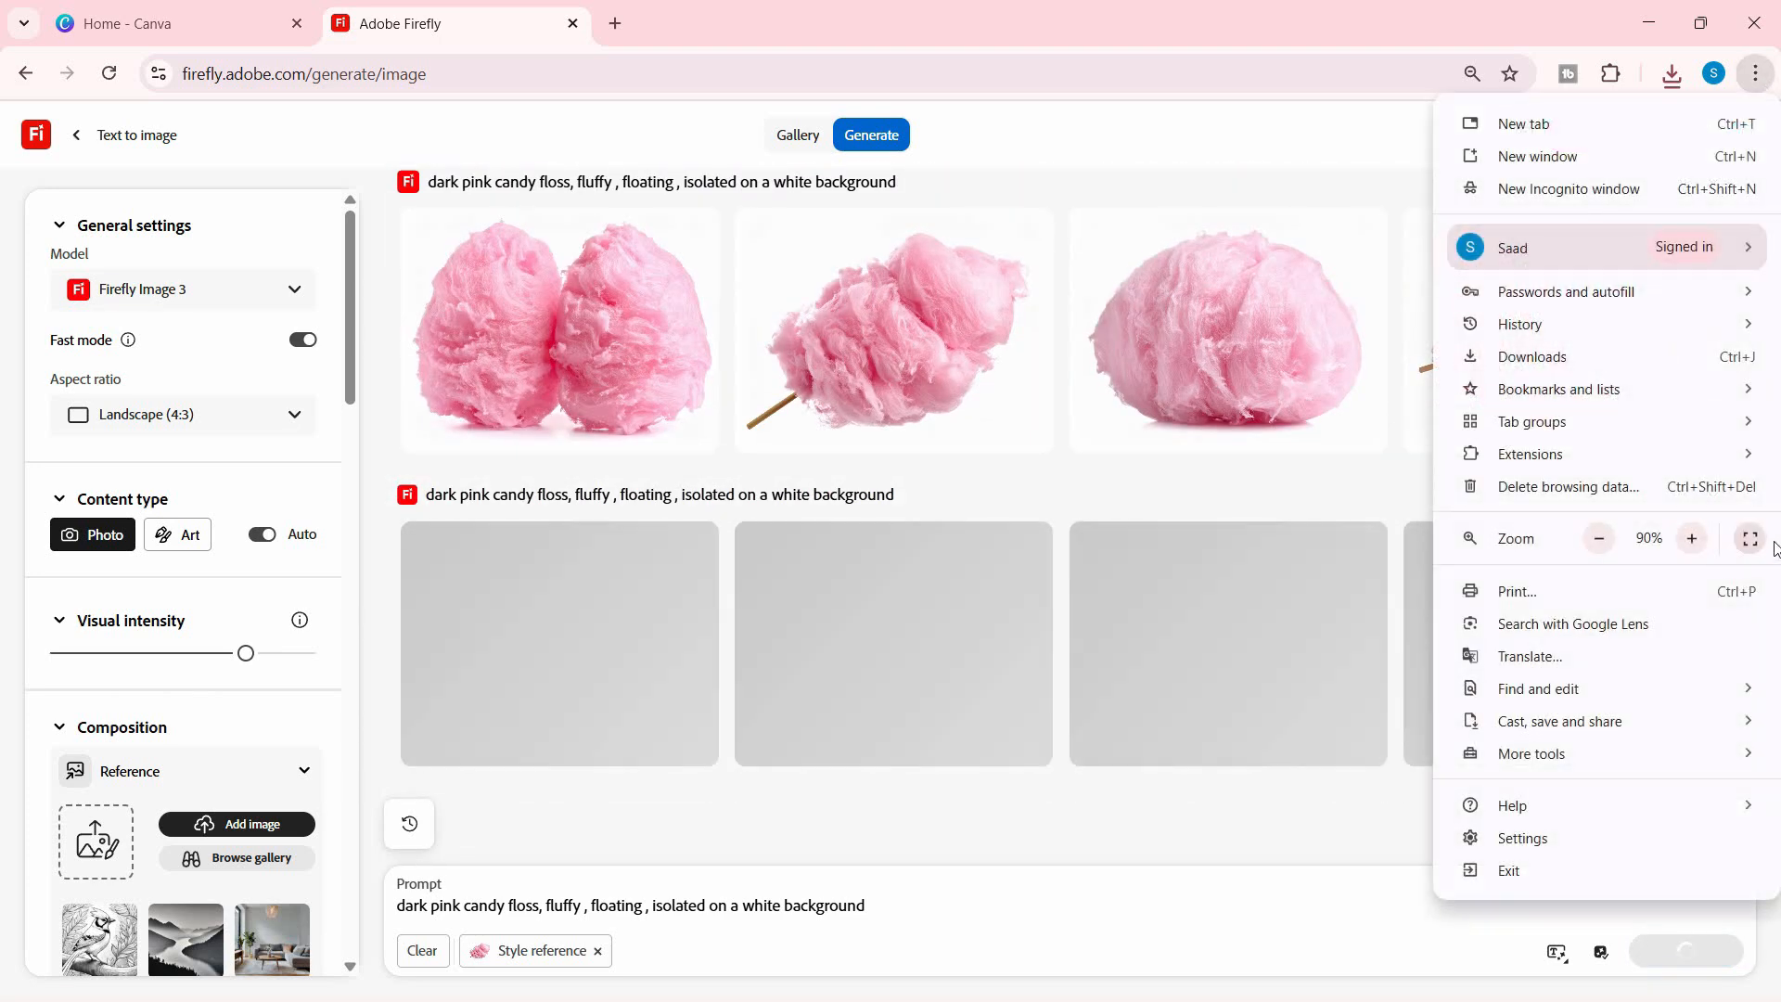
{"action": "left_click", "coordinate": [1750, 532]}
{"action": "left_click", "coordinate": [905, 647]}
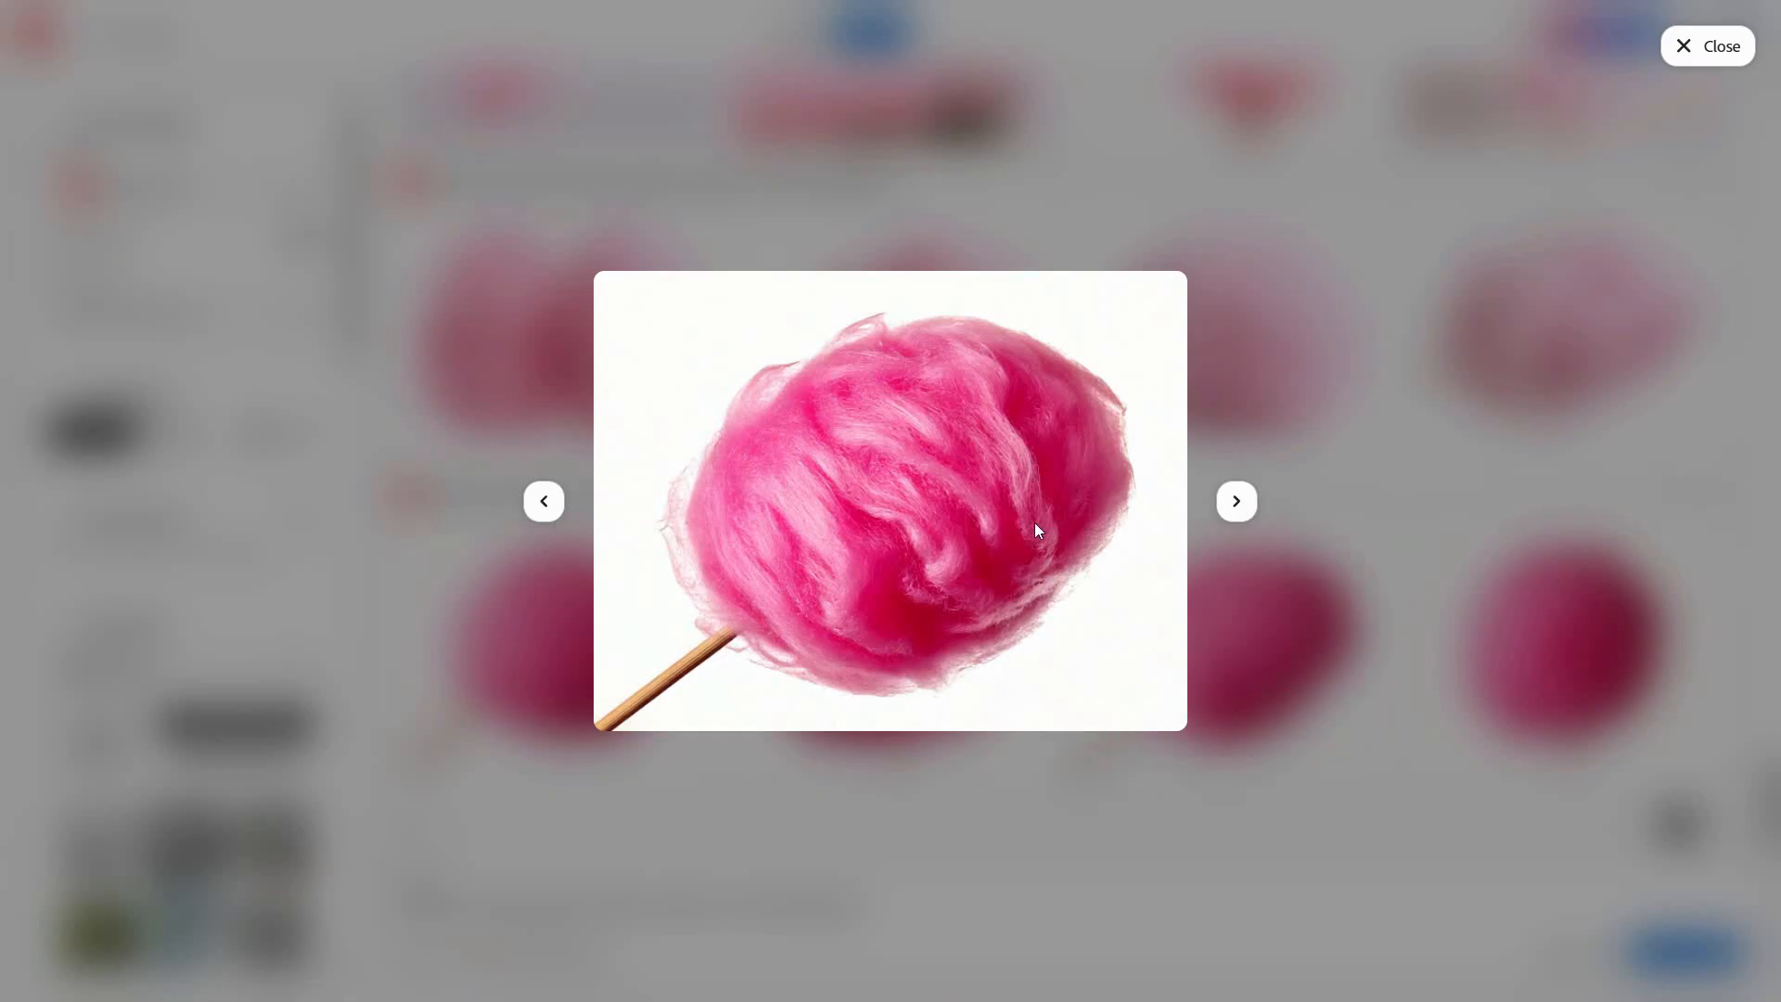
{"action": "left_click", "coordinate": [1237, 501]}
{"action": "left_click", "coordinate": [1238, 502]}
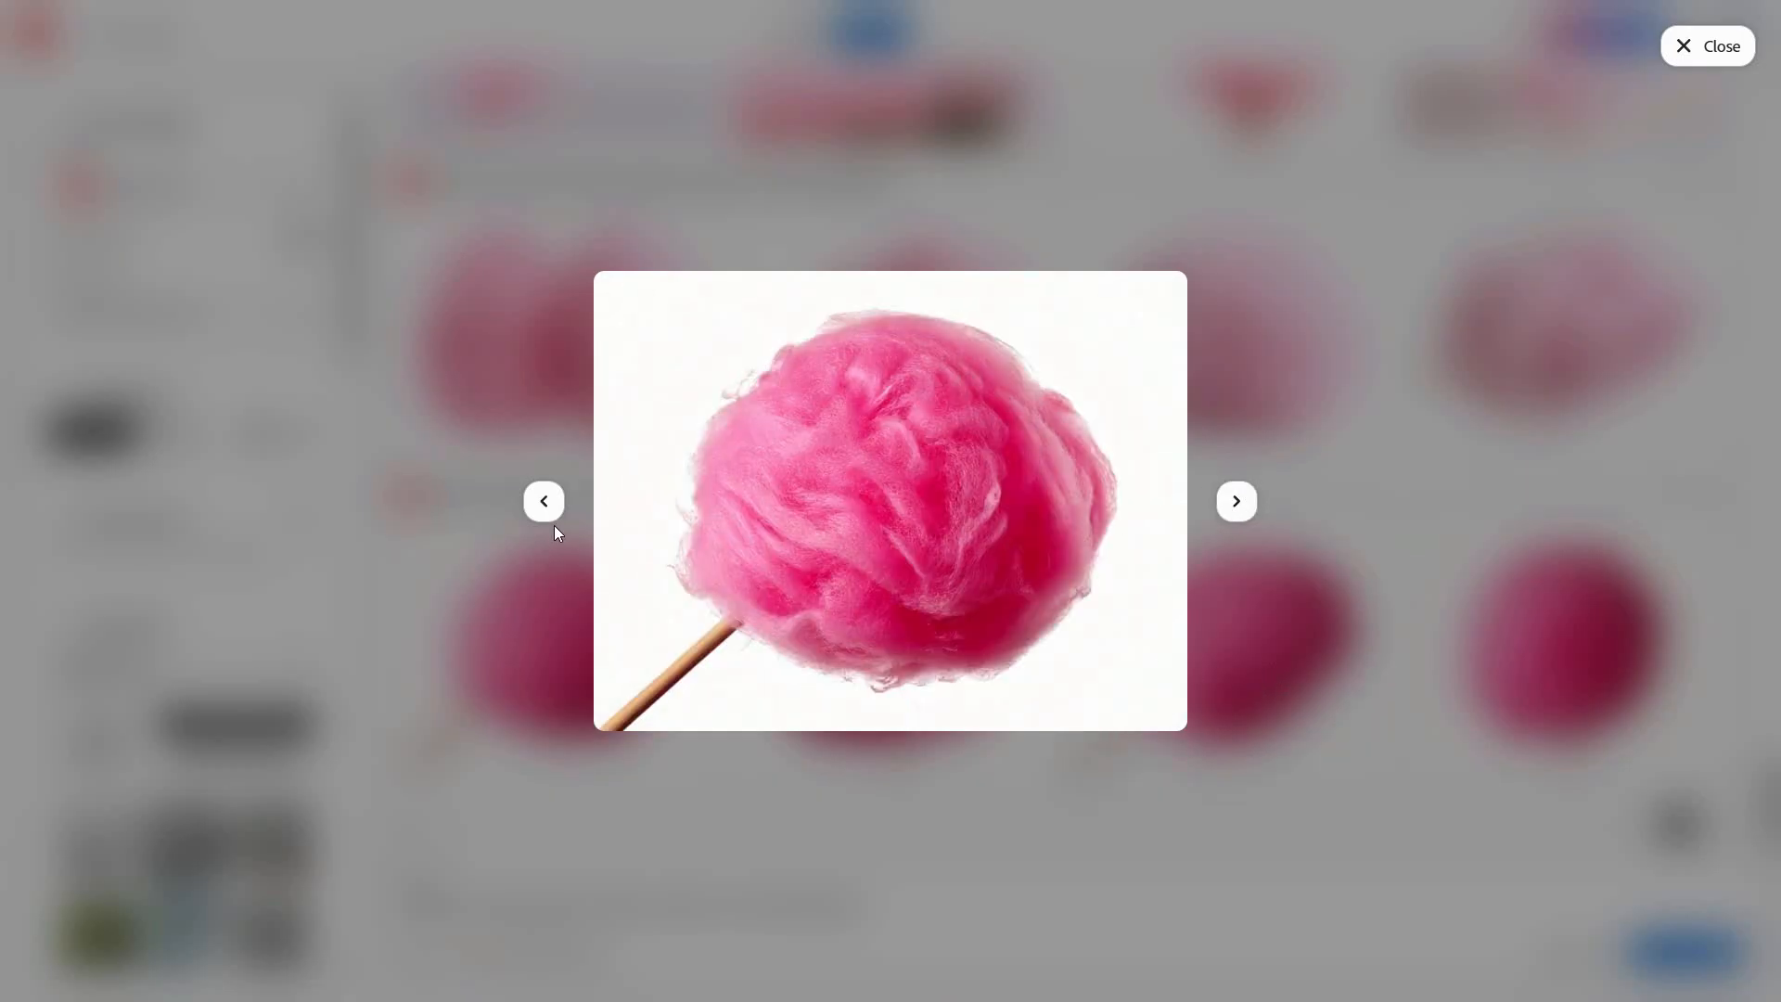
{"action": "left_click", "coordinate": [545, 502]}
{"action": "left_click", "coordinate": [1239, 503]}
{"action": "left_click", "coordinate": [1238, 502]}
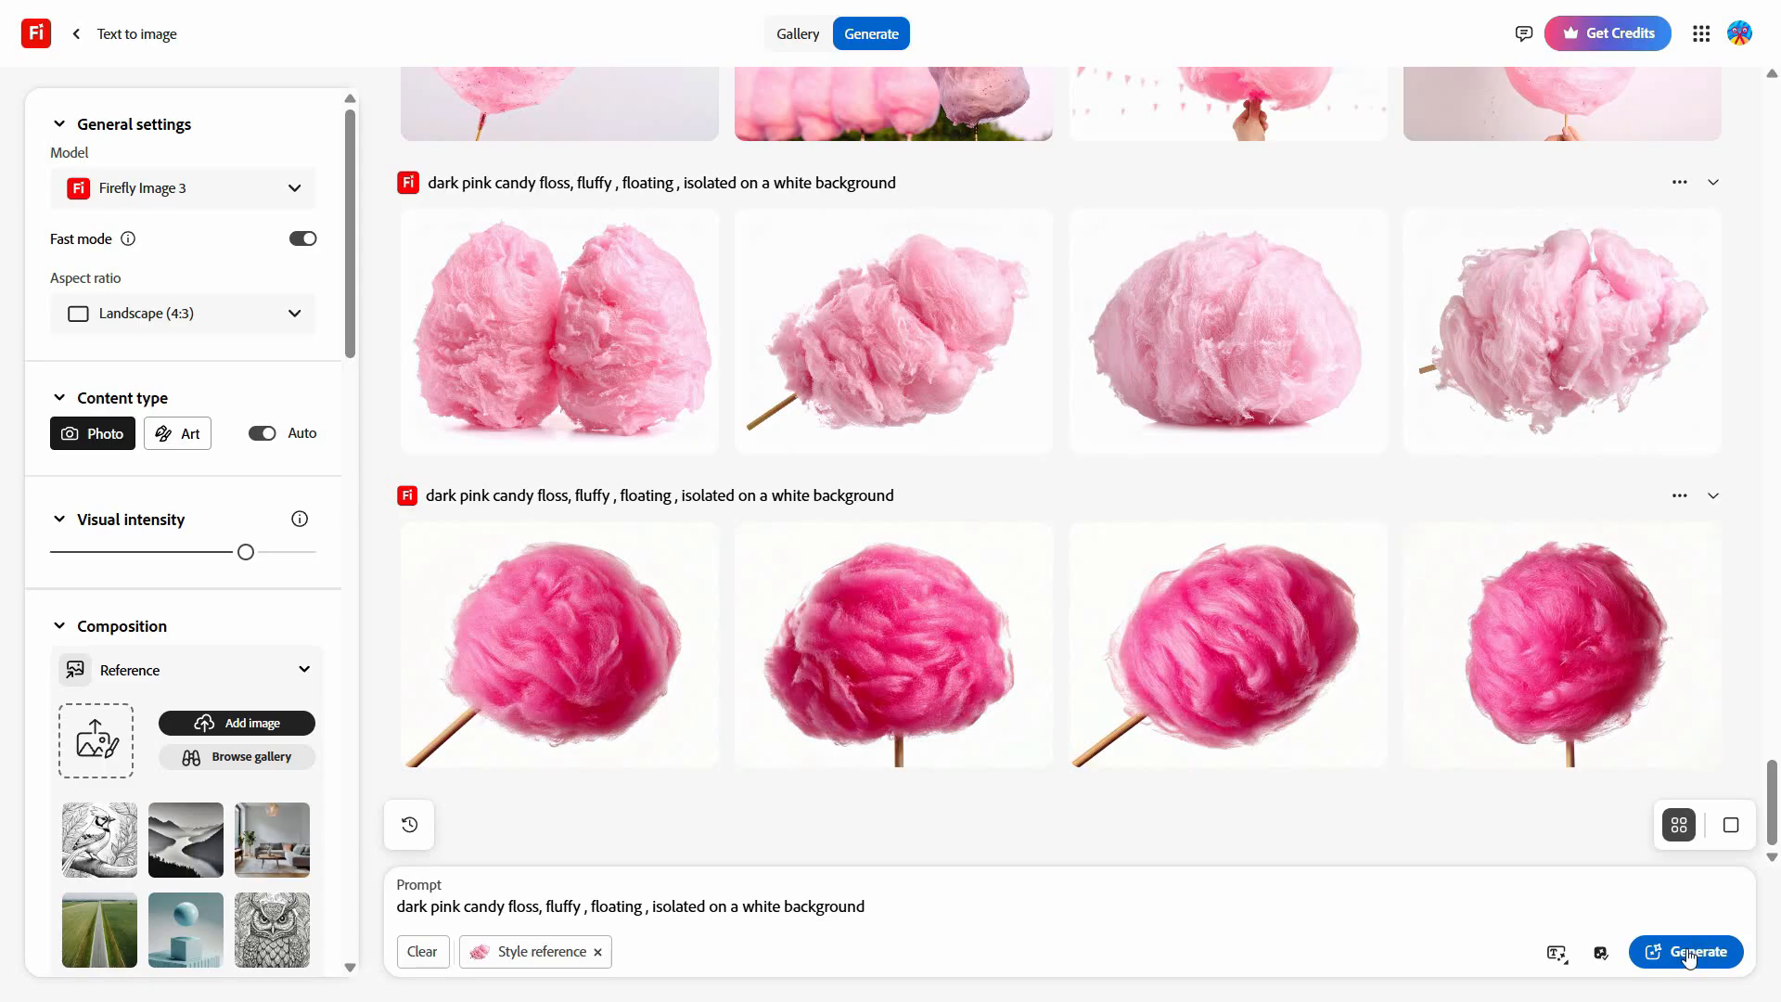
Generate more images with the same prompt and download the wide oval candy floss on a short vertical stick.
{"action": "left_click", "coordinate": [1688, 954]}
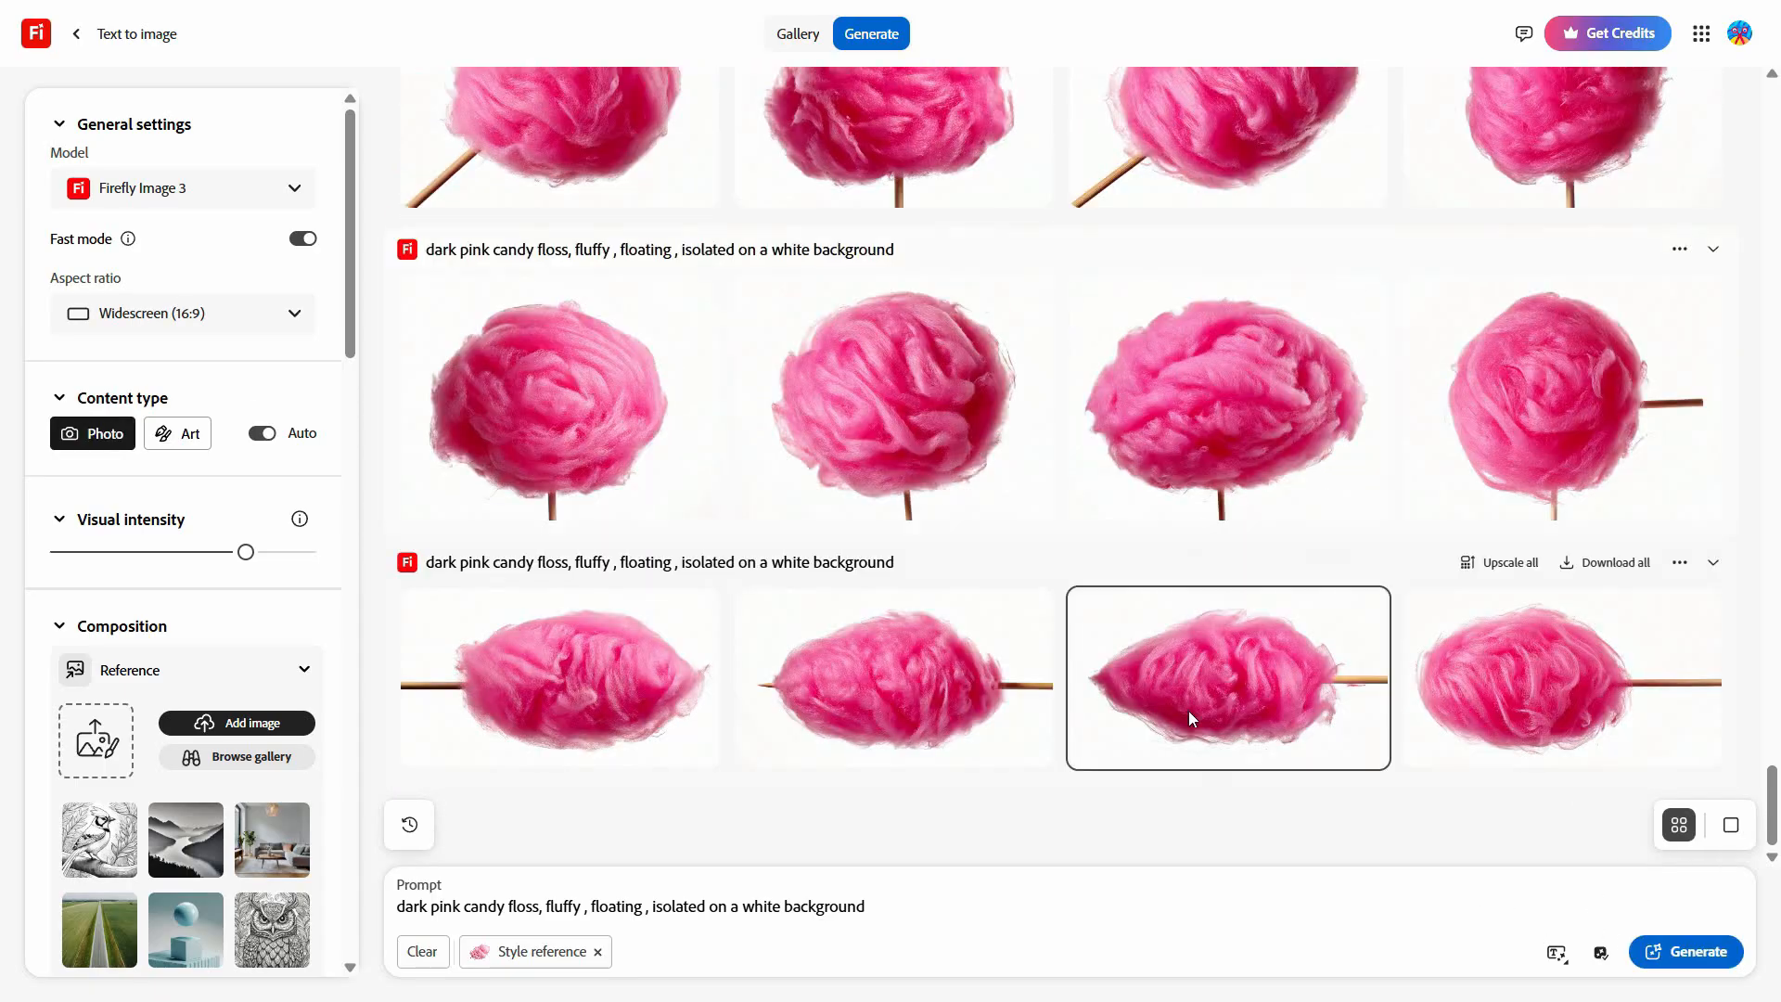
{"action": "left_click", "coordinate": [1186, 455]}
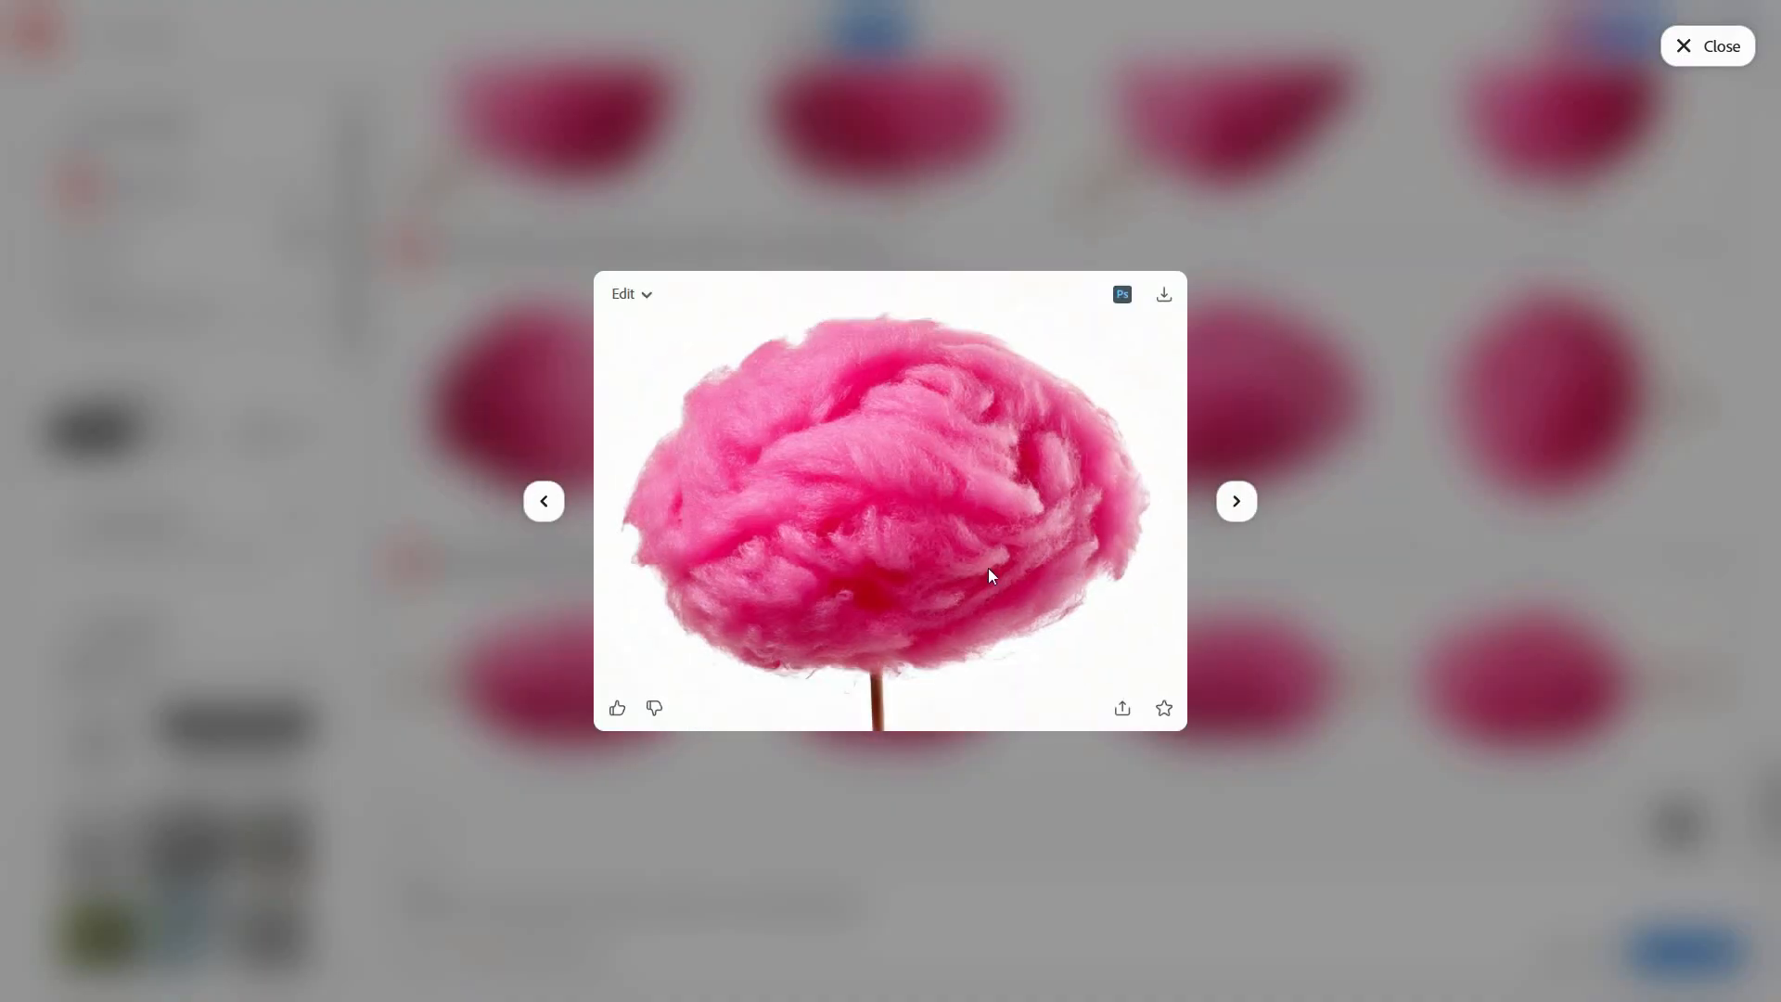
{"action": "left_click", "coordinate": [646, 295]}
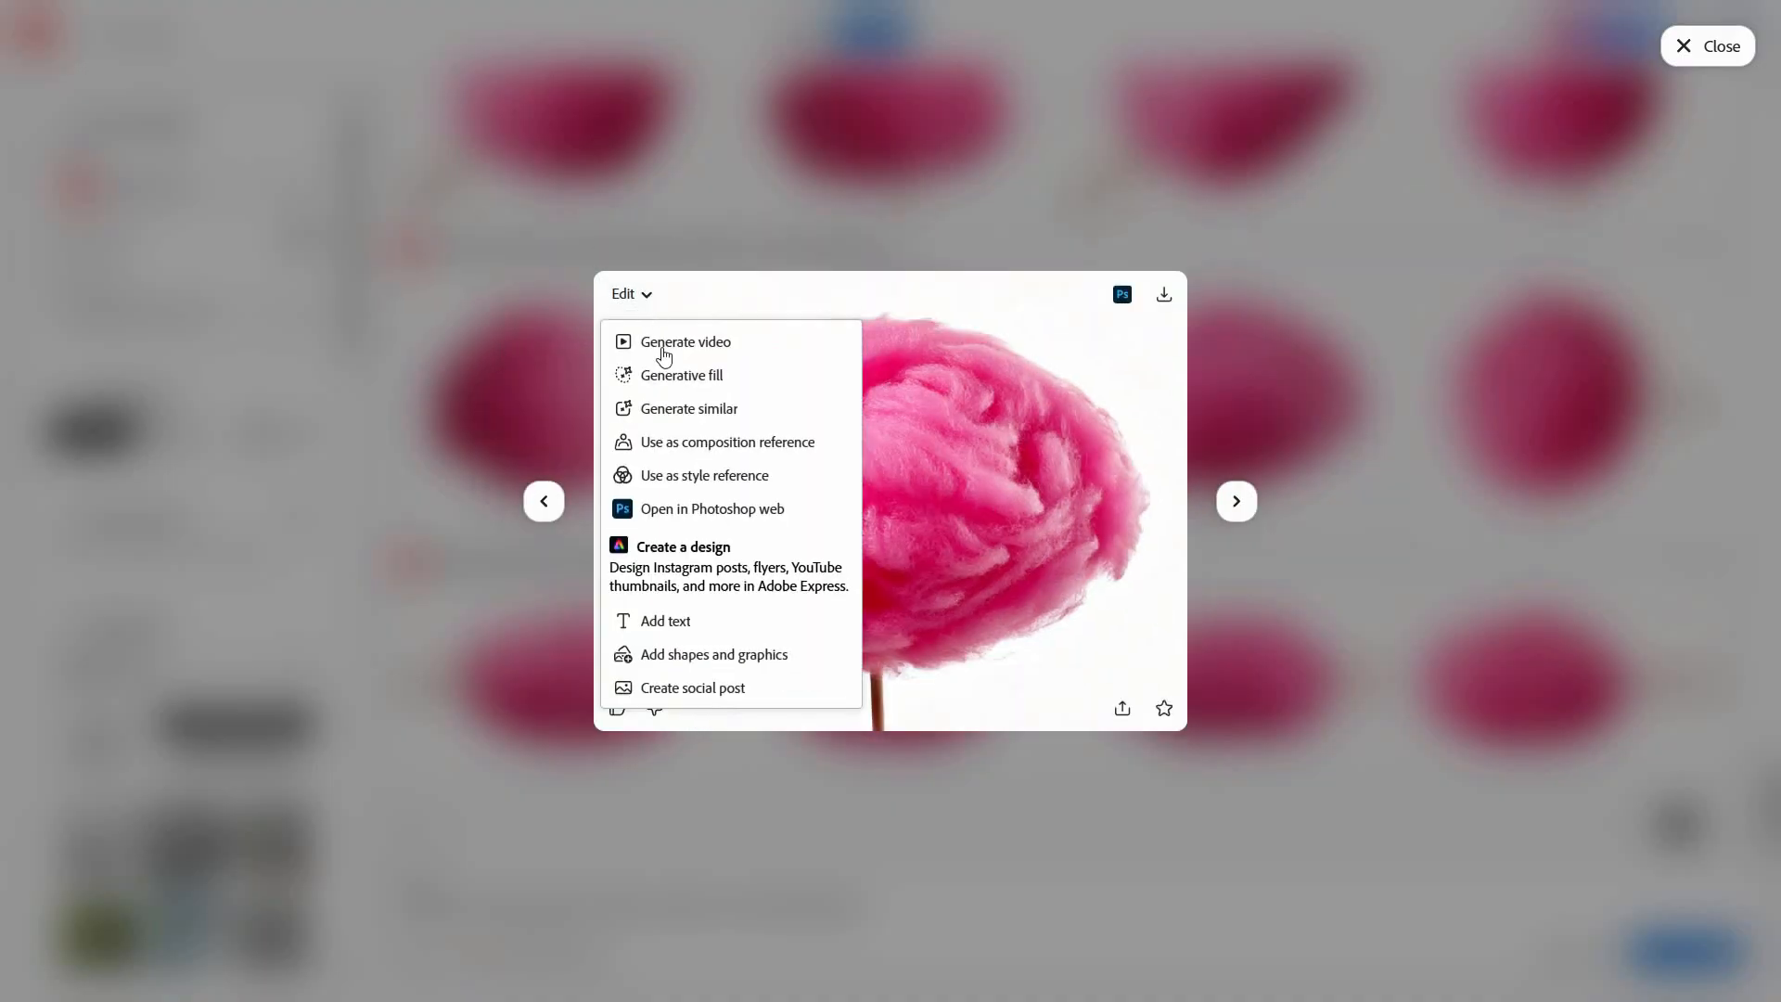
{"action": "left_click", "coordinate": [1123, 449]}
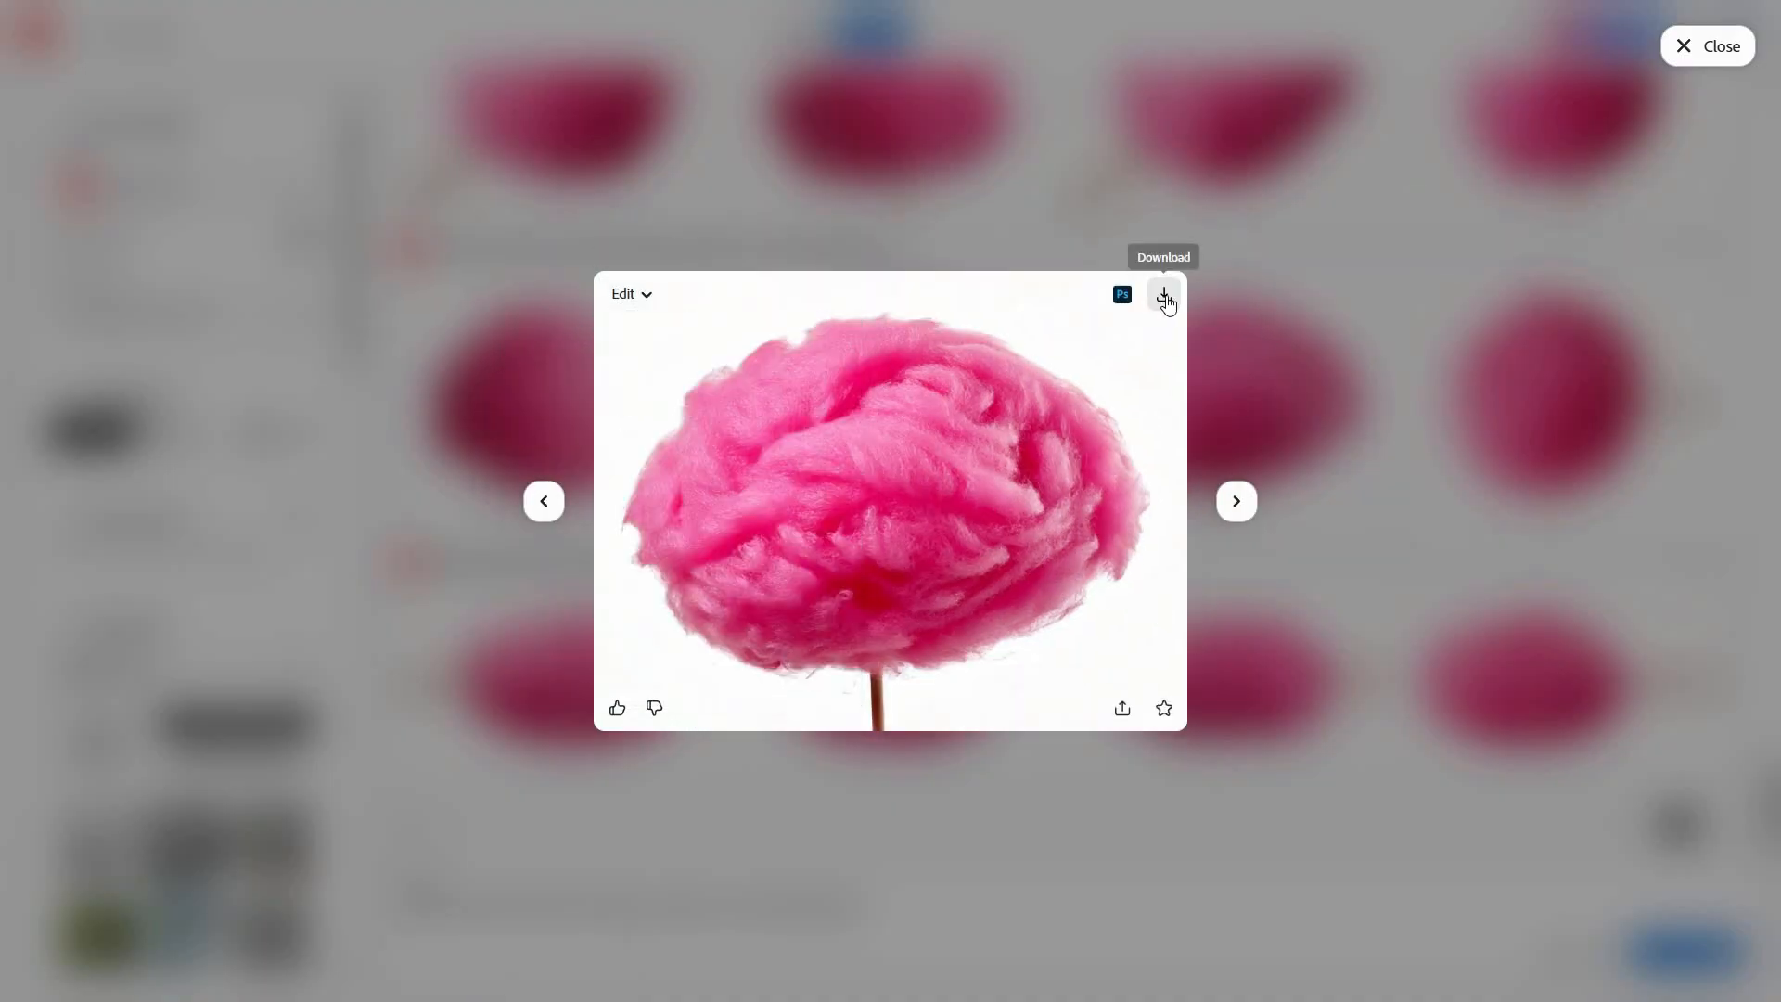
{"action": "left_click", "coordinate": [1164, 298]}
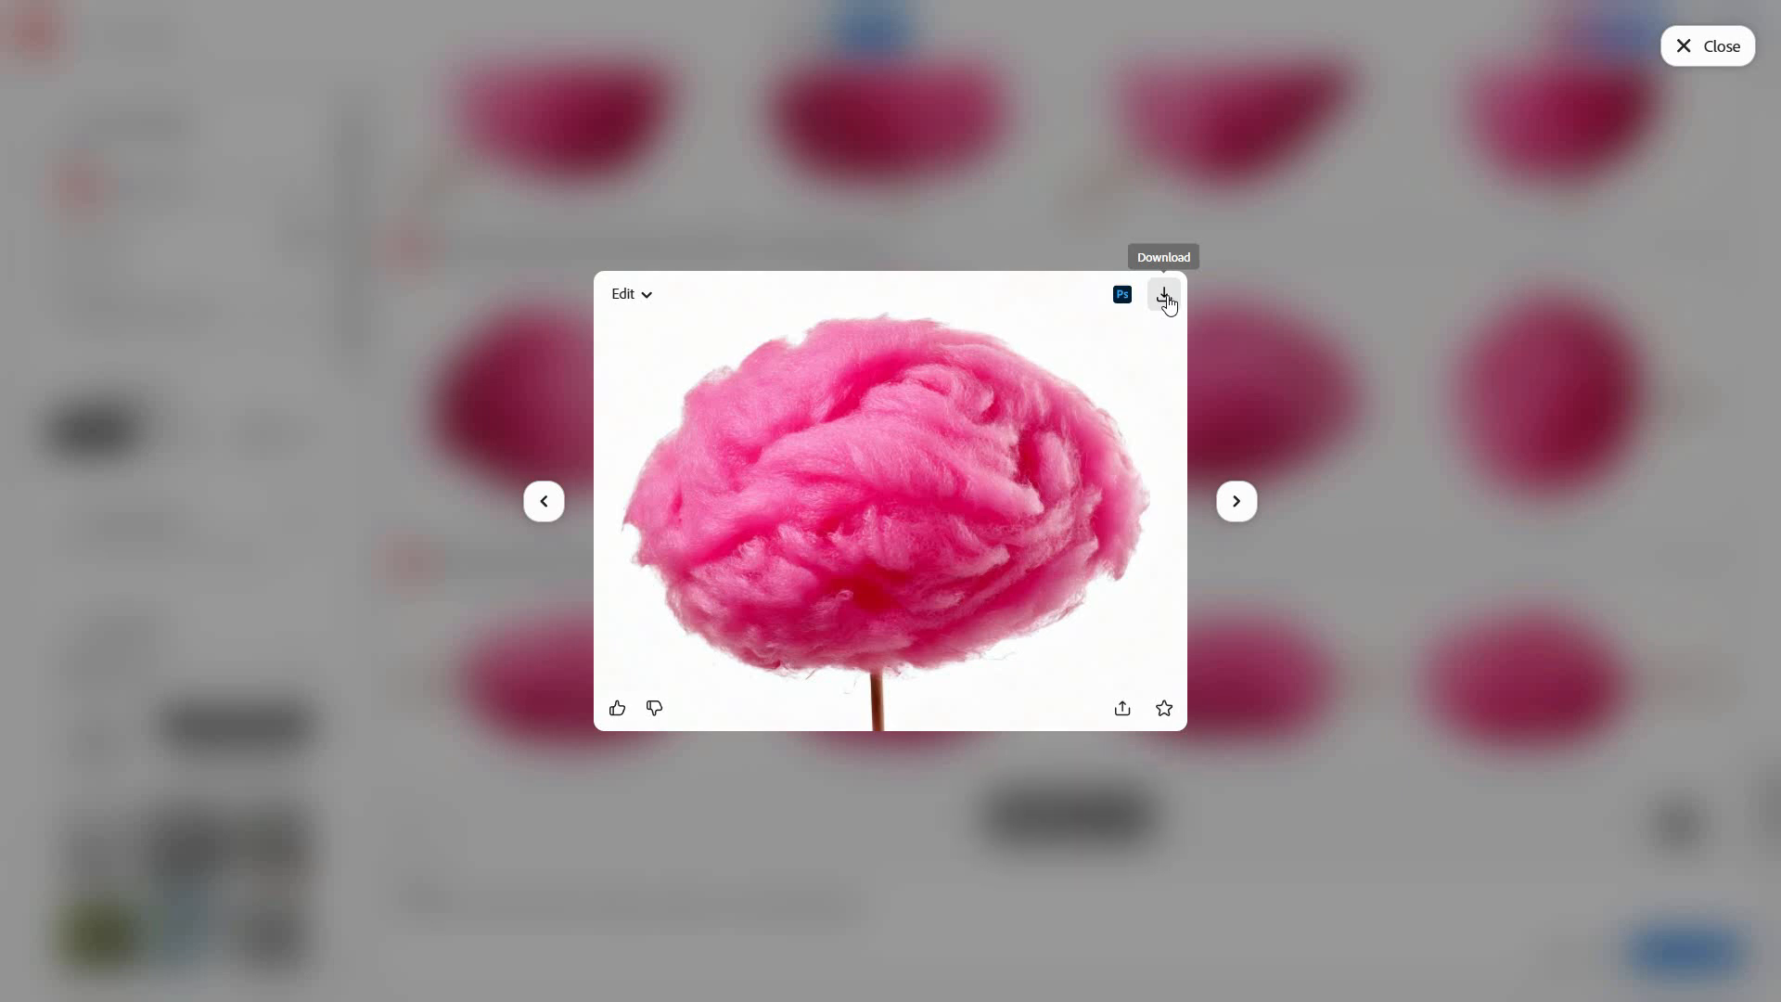
{"action": "left_click", "coordinate": [1684, 47]}
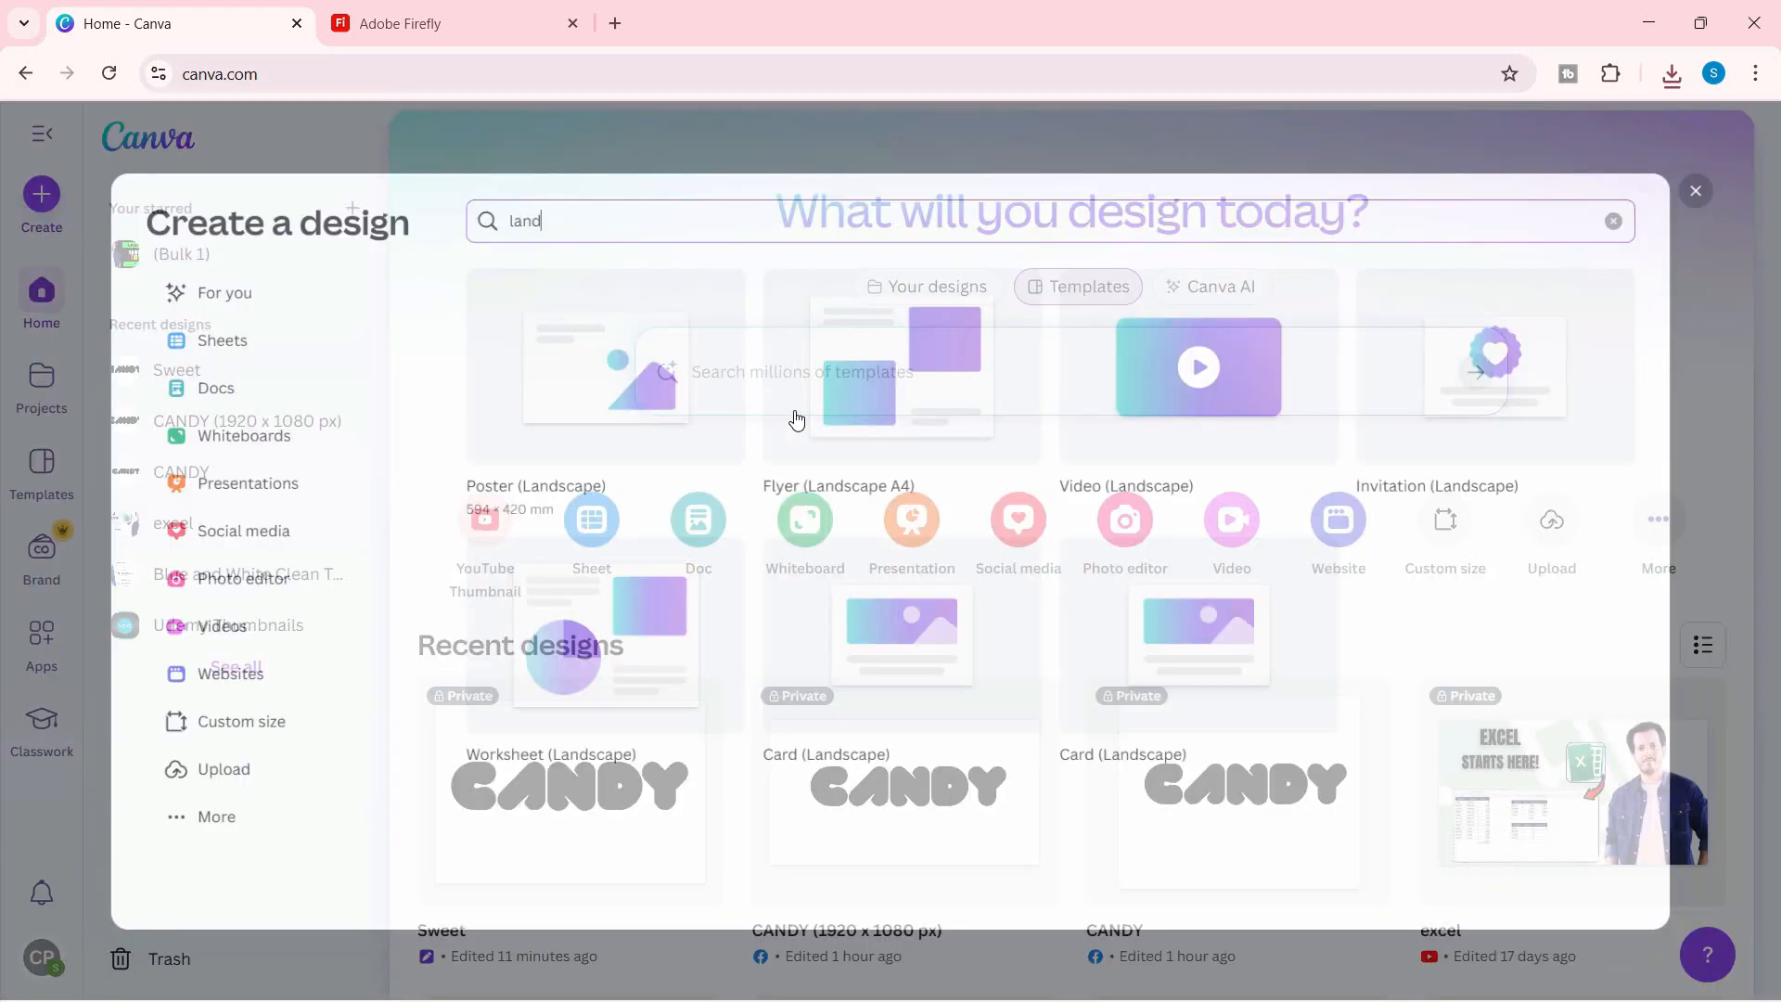
In Canva, create a new Poster (Landscape) design of 594 × 420 mm.
{"action": "left_click", "coordinate": [42, 194]}
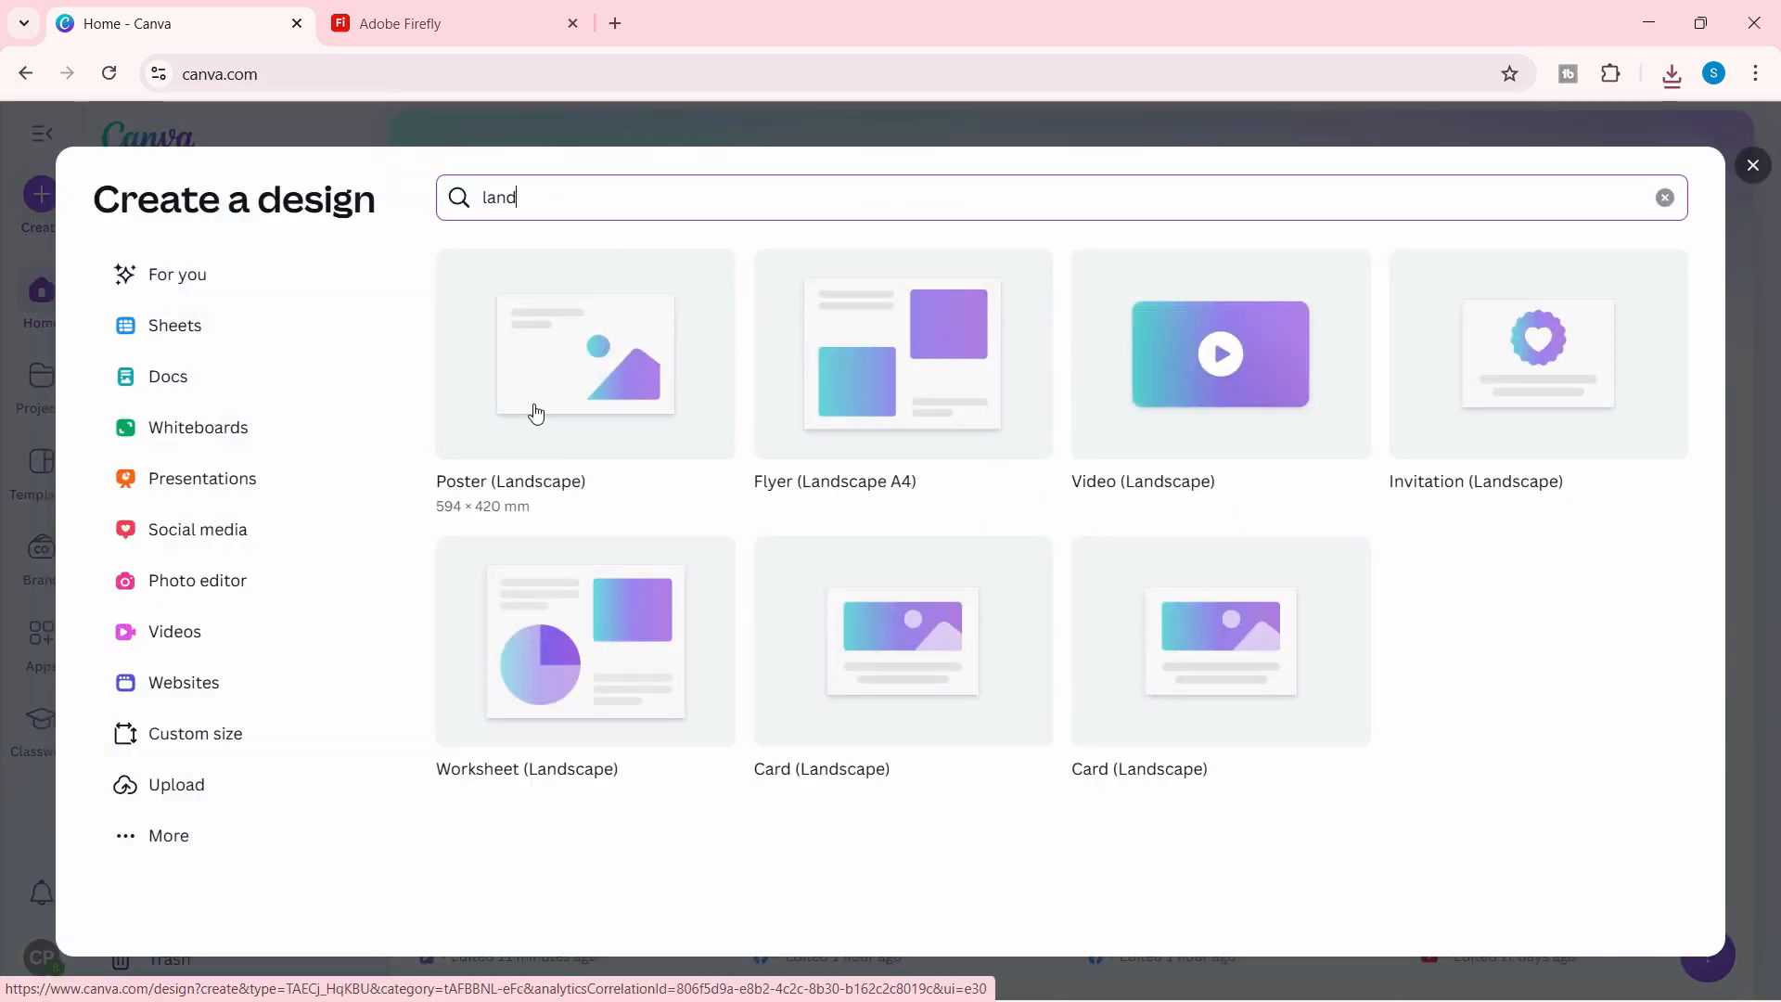
{"action": "left_click", "coordinate": [637, 449]}
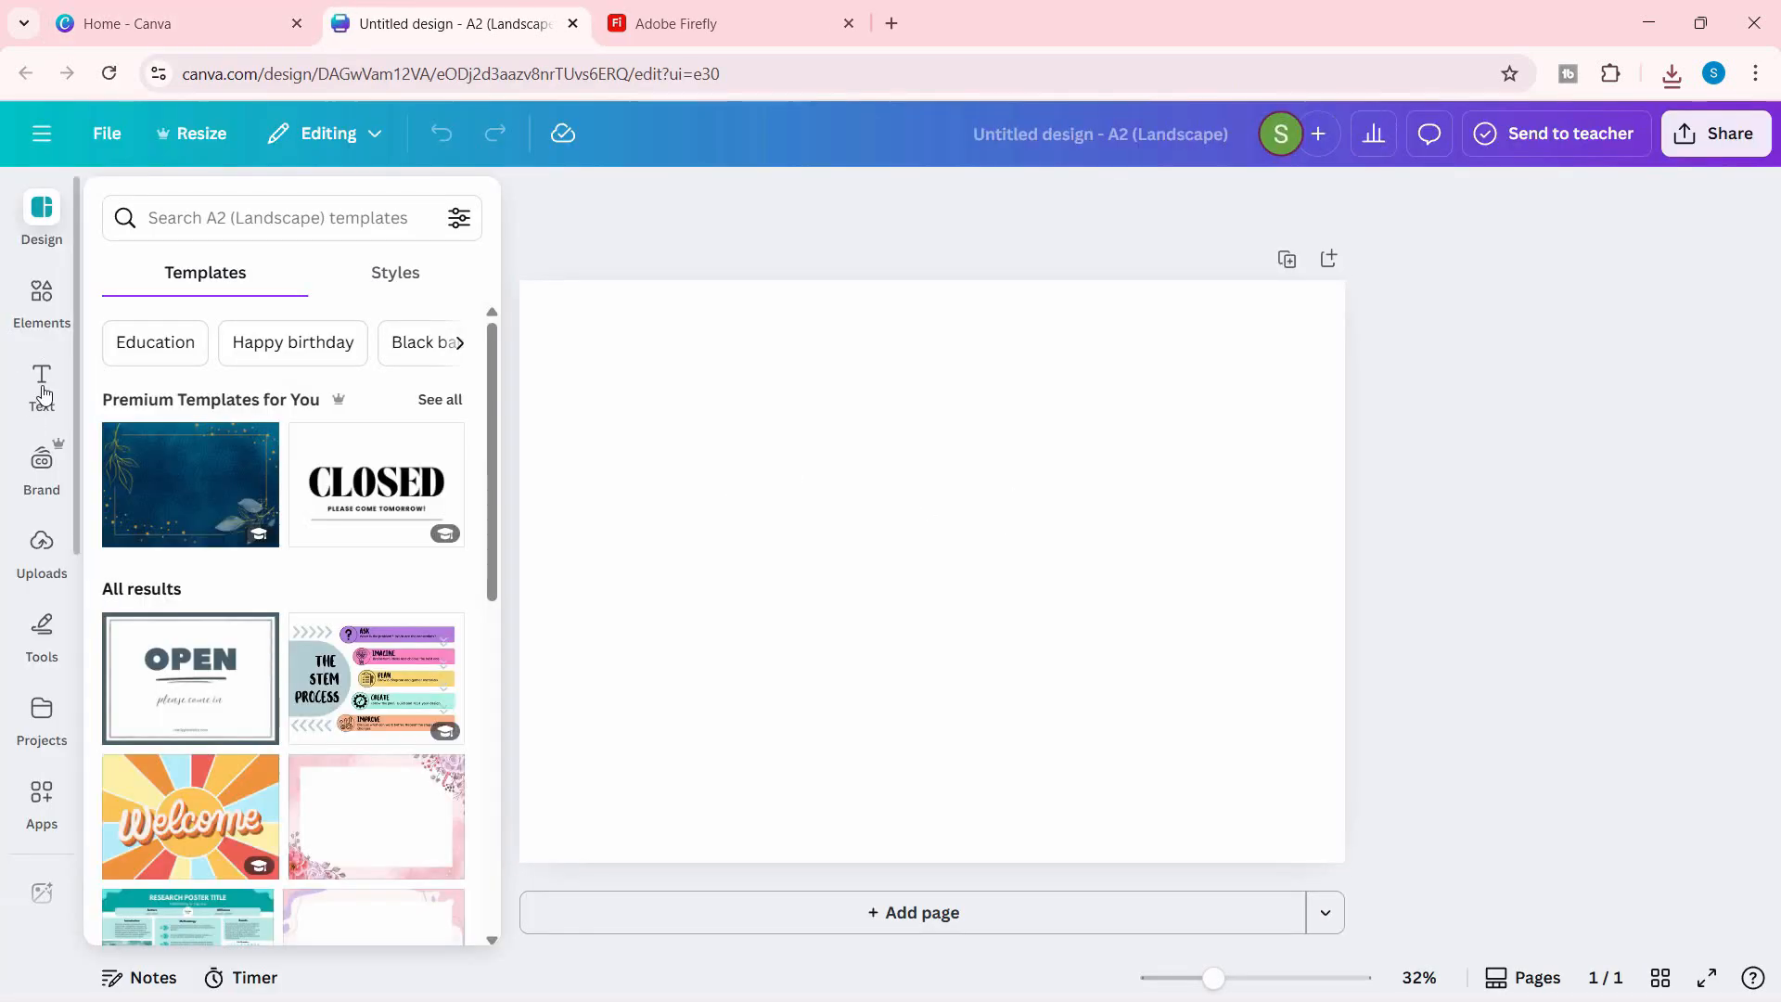
Add the recently used NOW OPEN text design to the blank page and browse the other font combinations.
{"action": "left_click", "coordinate": [37, 382]}
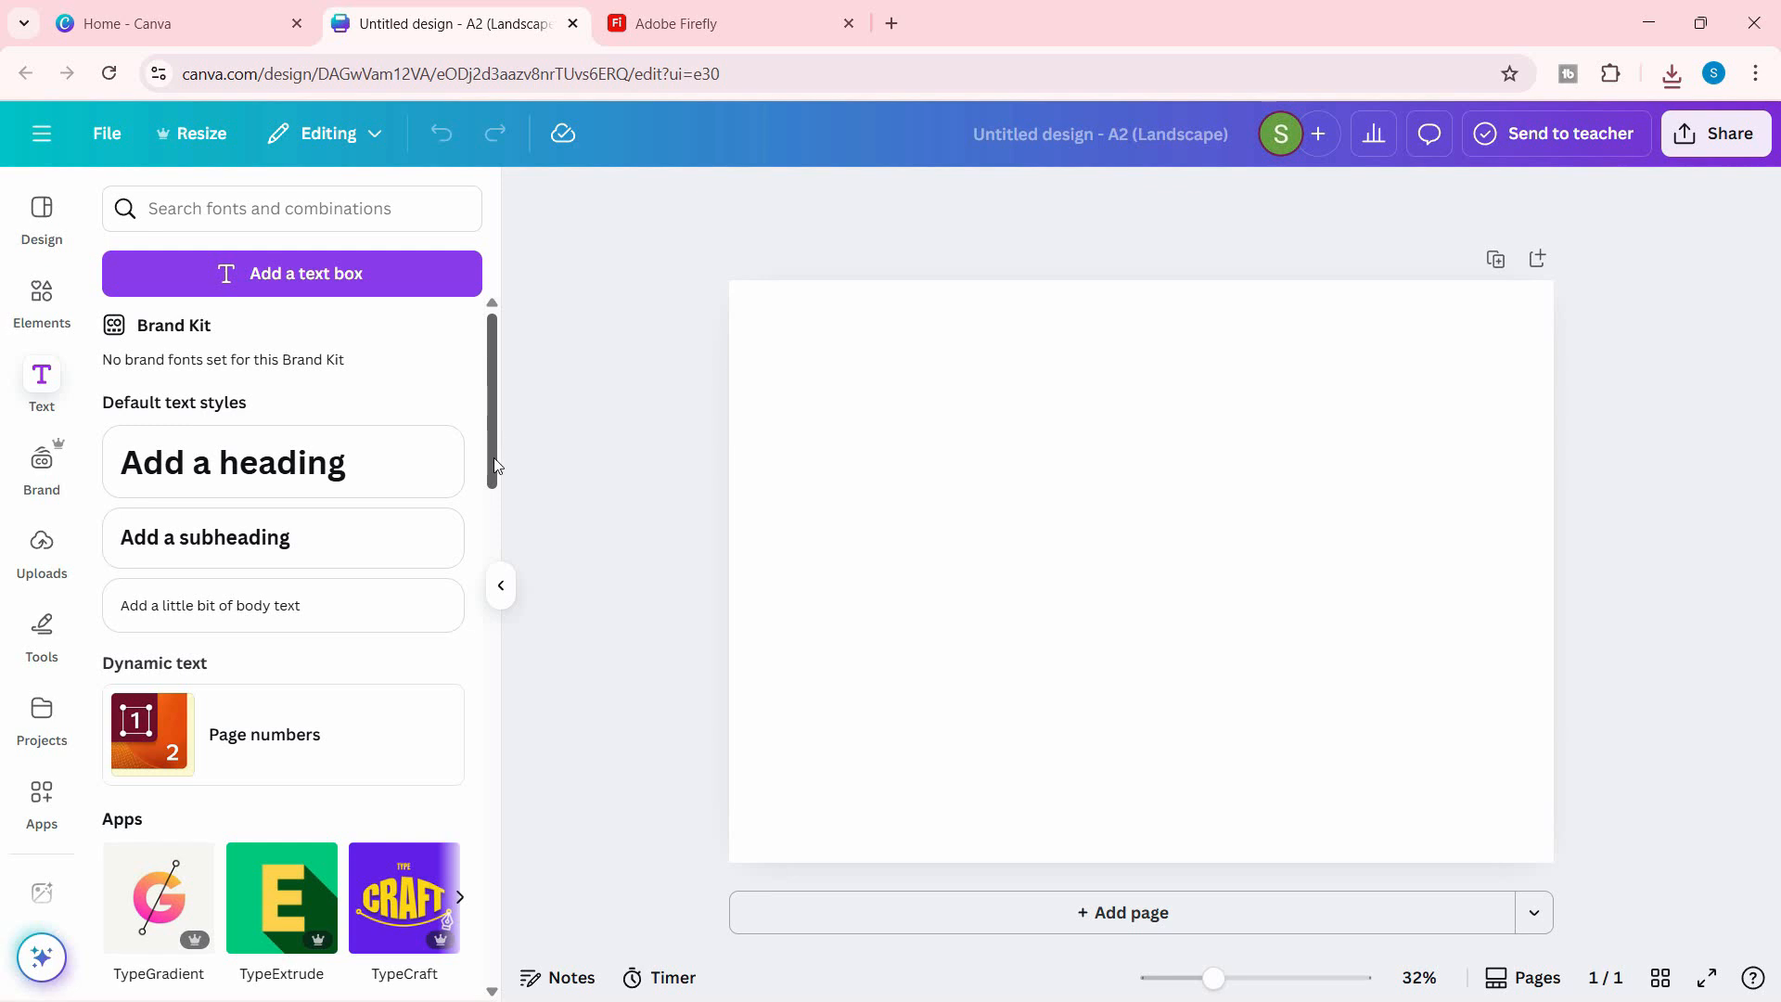
{"action": "scroll", "coordinate": [380, 524], "scroll_direction": "down", "scroll_amount": 3}
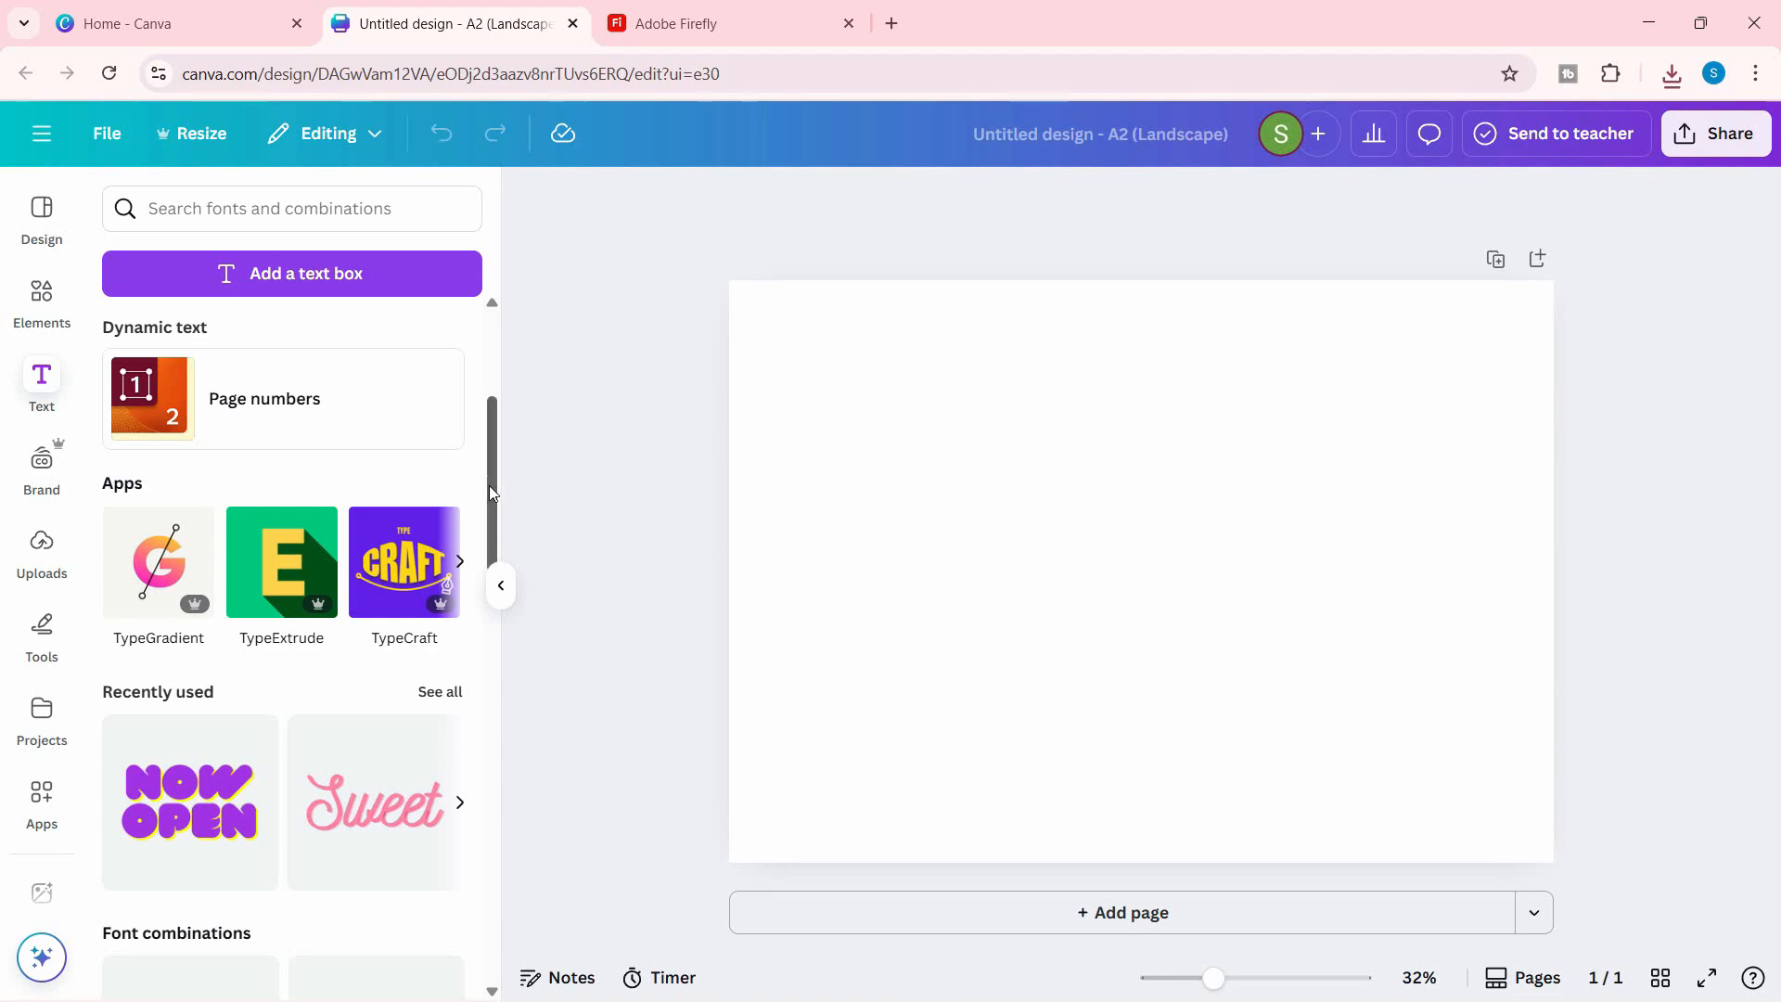
{"action": "scroll", "coordinate": [164, 459], "scroll_direction": "down", "scroll_amount": 3}
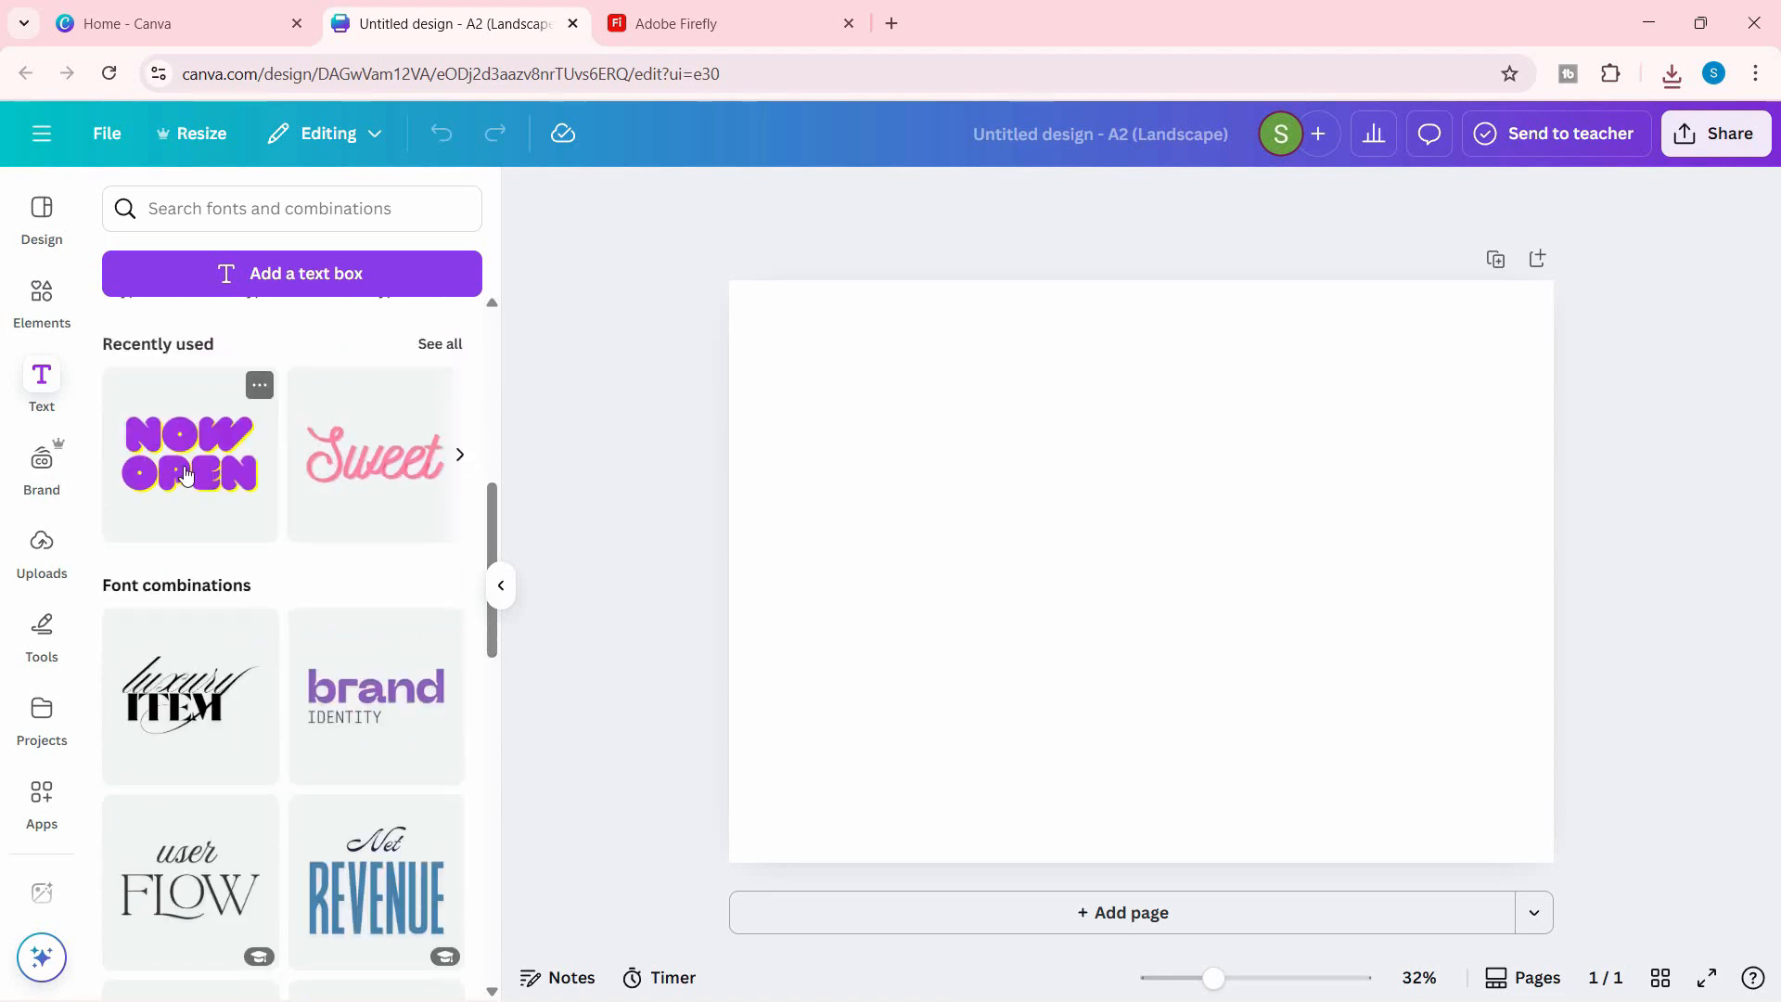
{"action": "left_click", "coordinate": [185, 471]}
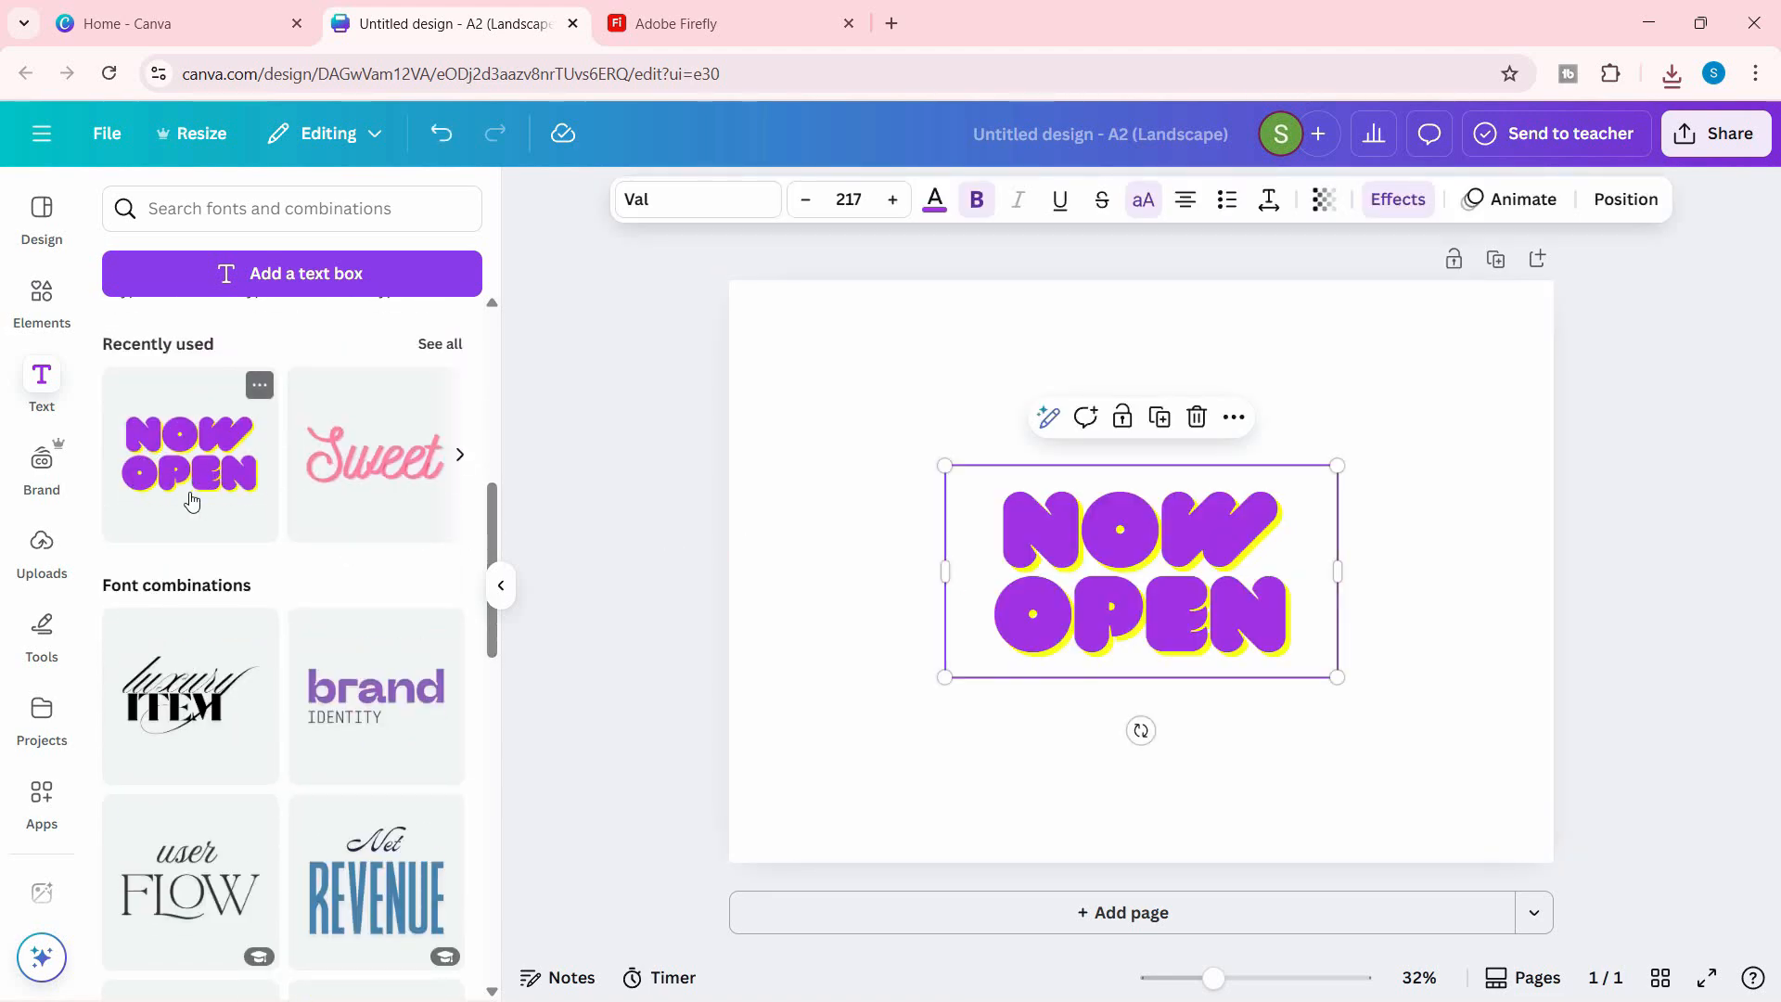
{"action": "scroll", "coordinate": [210, 538], "scroll_direction": "down", "scroll_amount": 15}
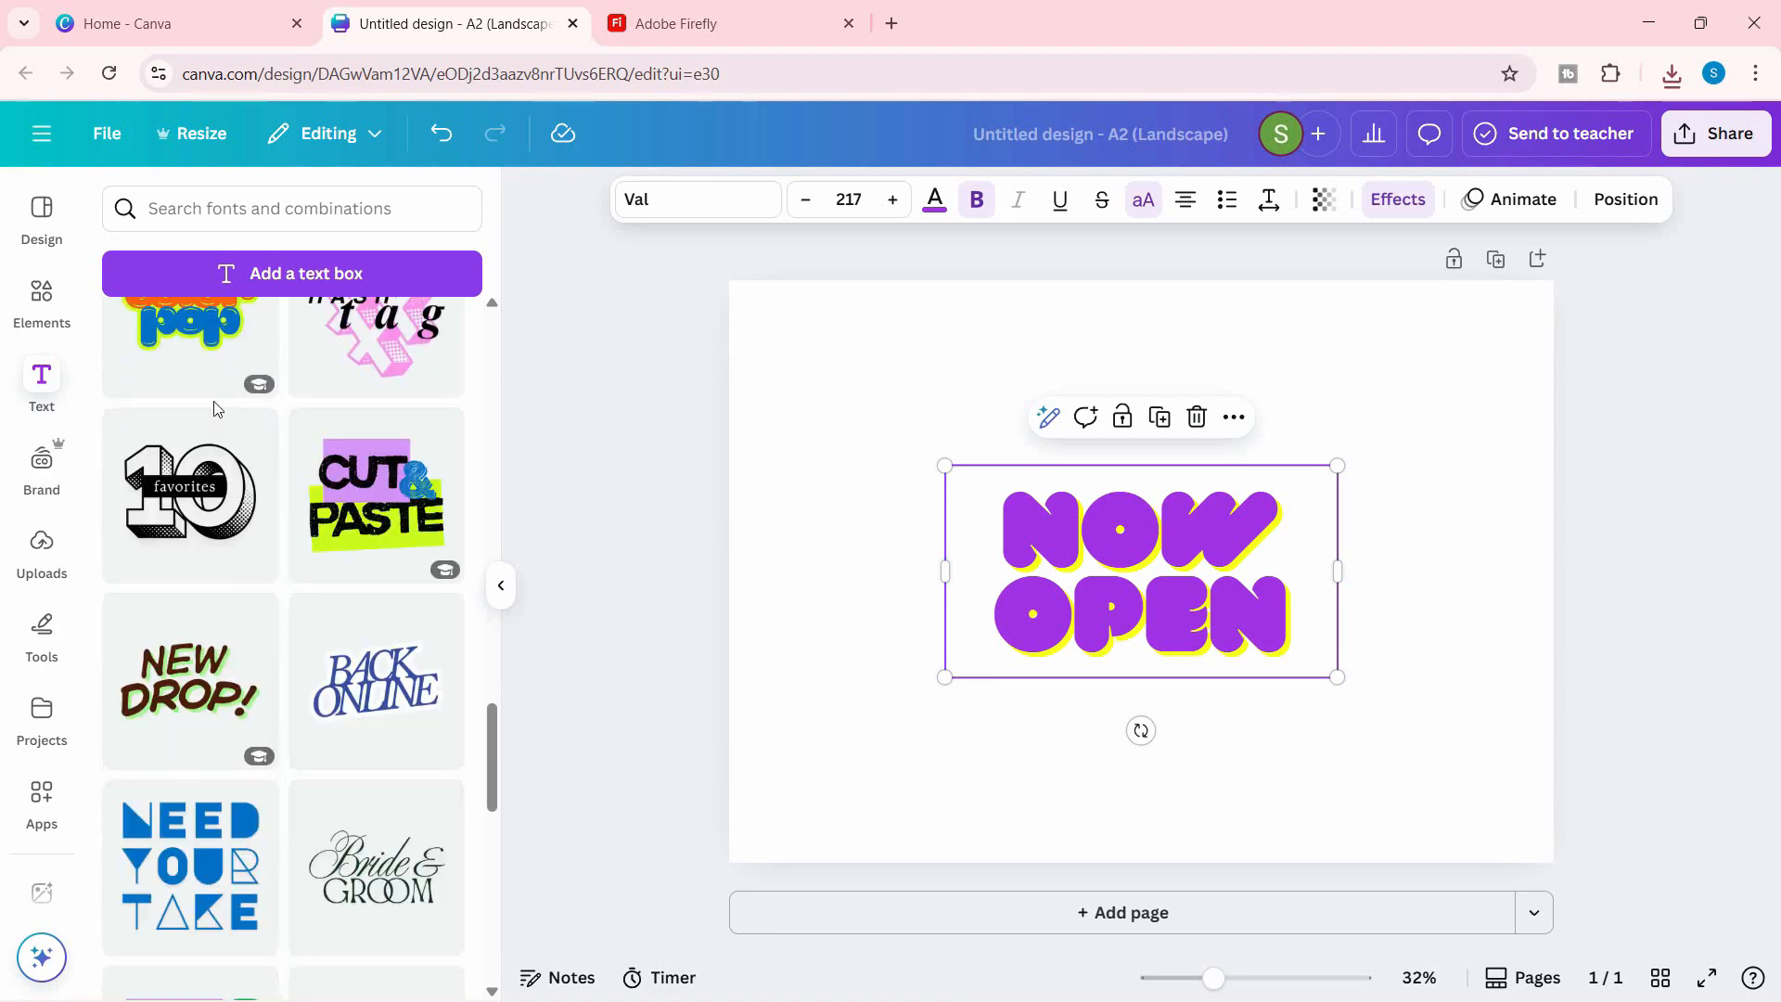
{"action": "scroll", "coordinate": [330, 527], "scroll_direction": "down", "scroll_amount": 5}
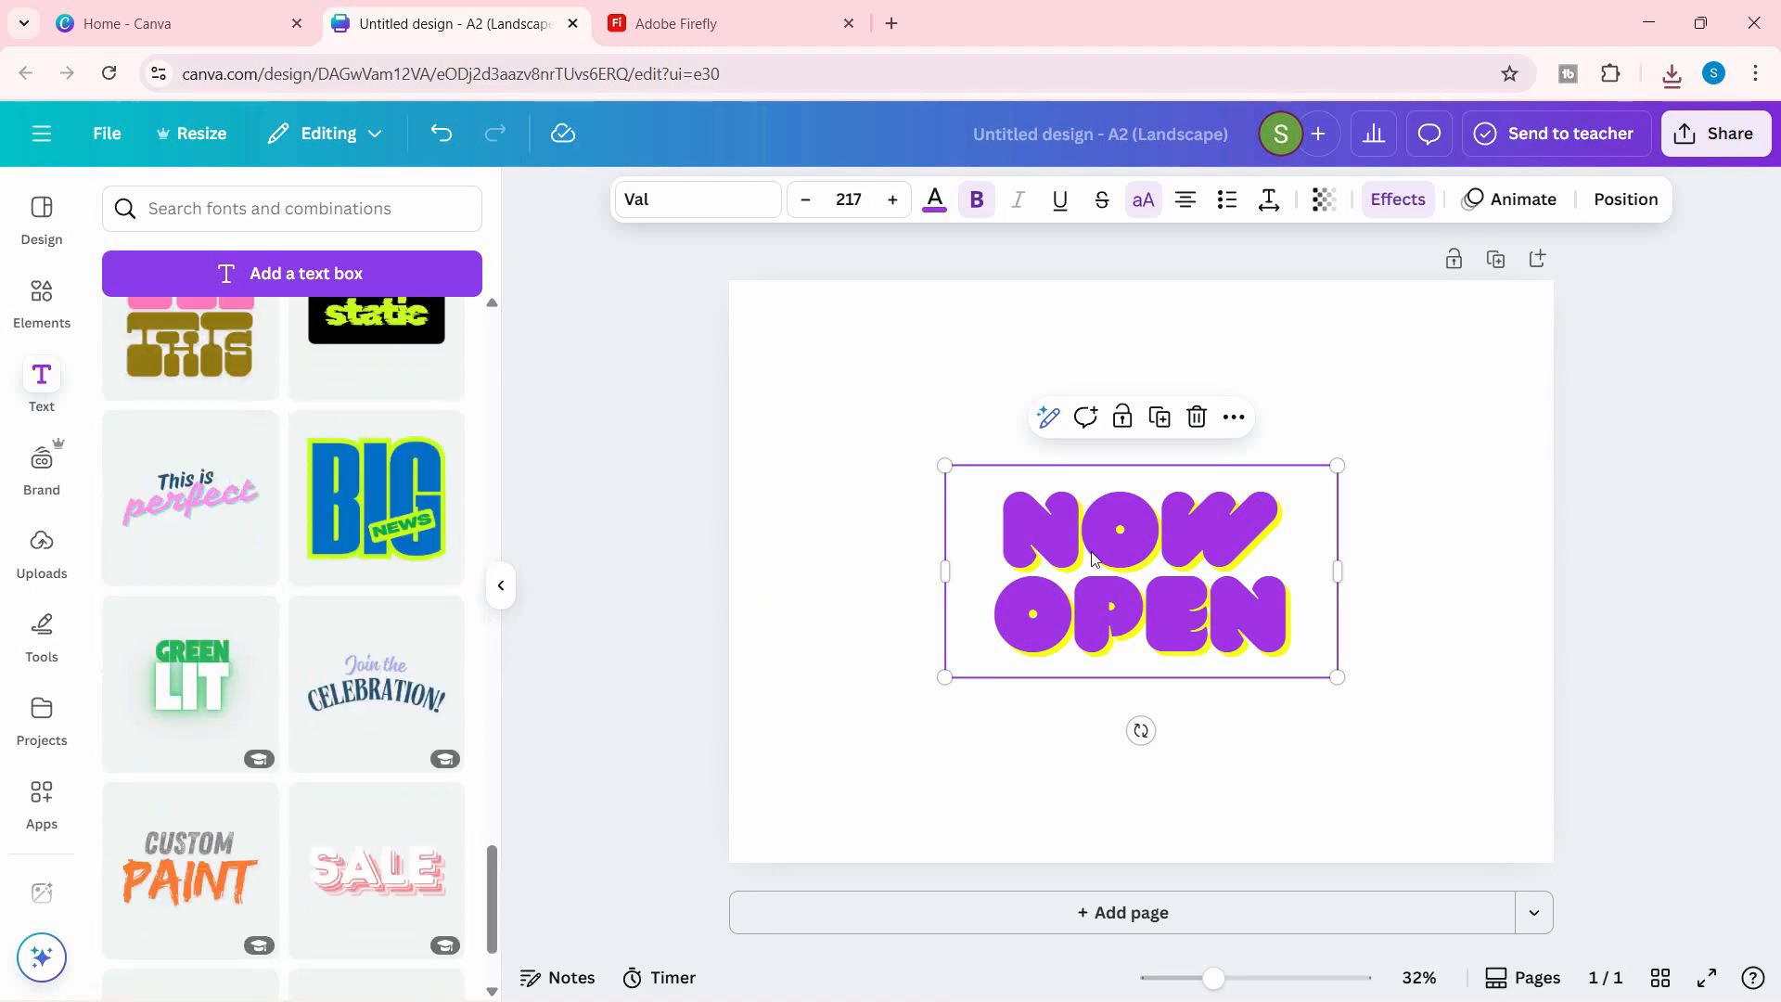
Remove the shadow effect from the NOW OPEN text and colour it black.
{"action": "left_click", "coordinate": [1399, 198]}
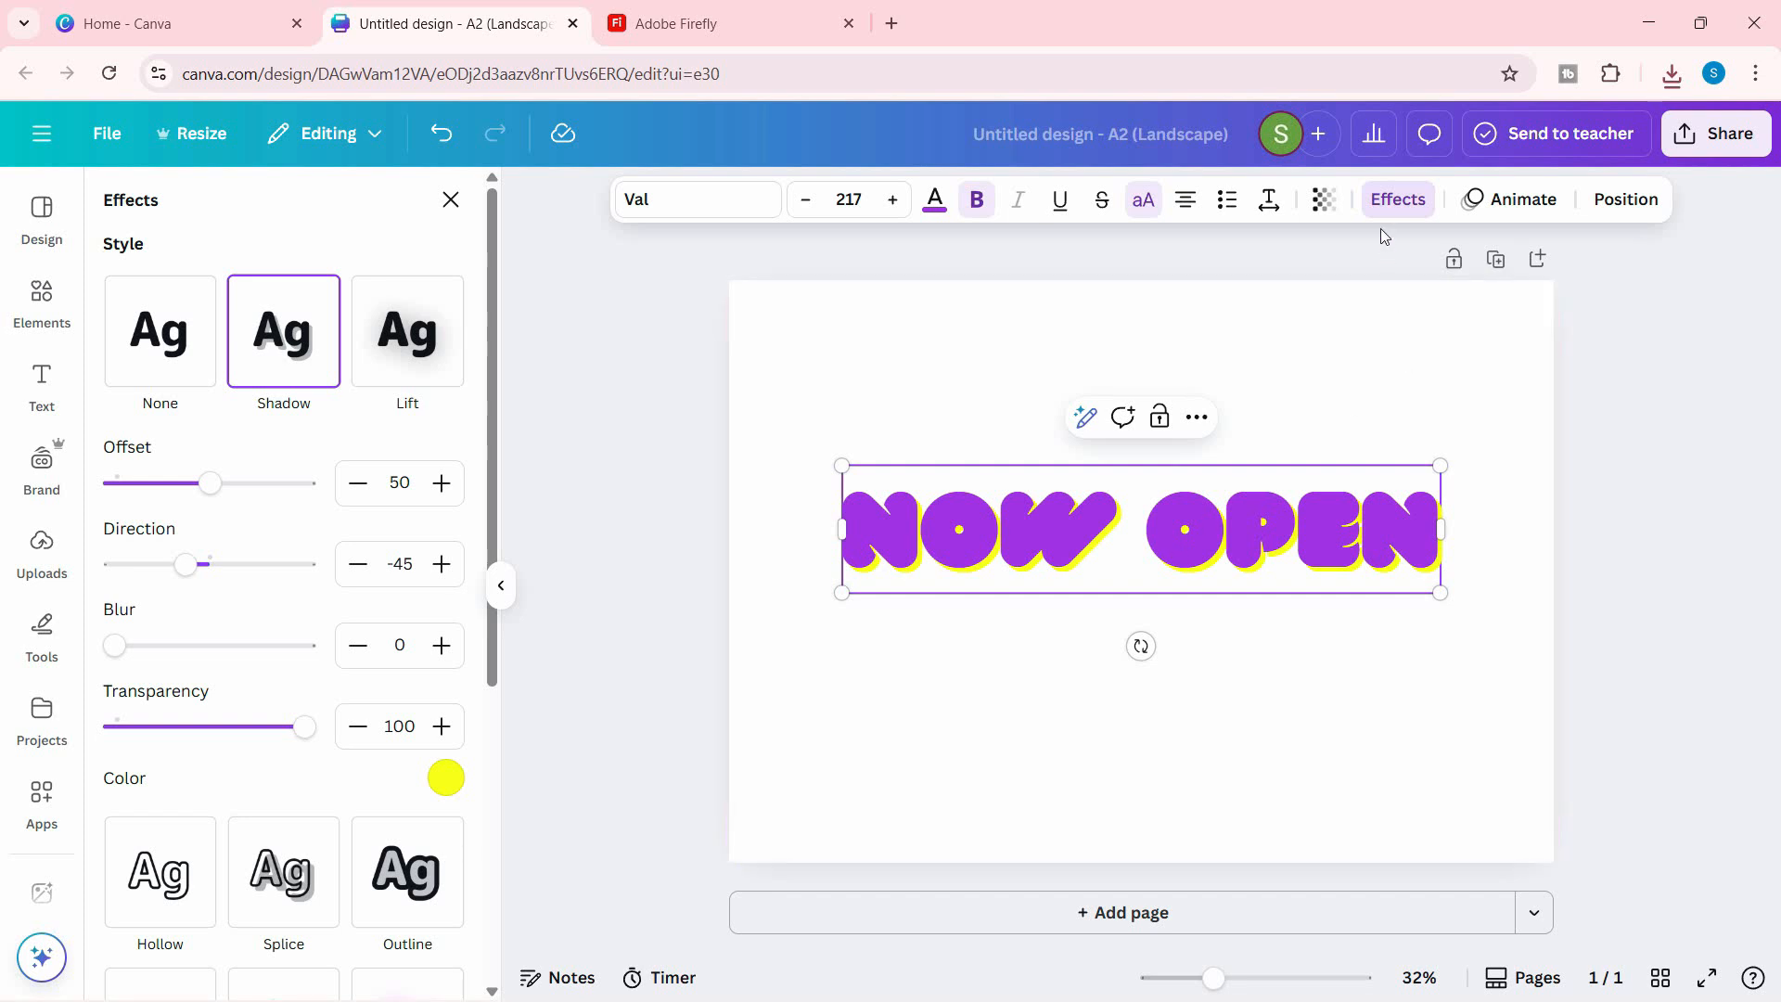
{"action": "left_click", "coordinate": [155, 375]}
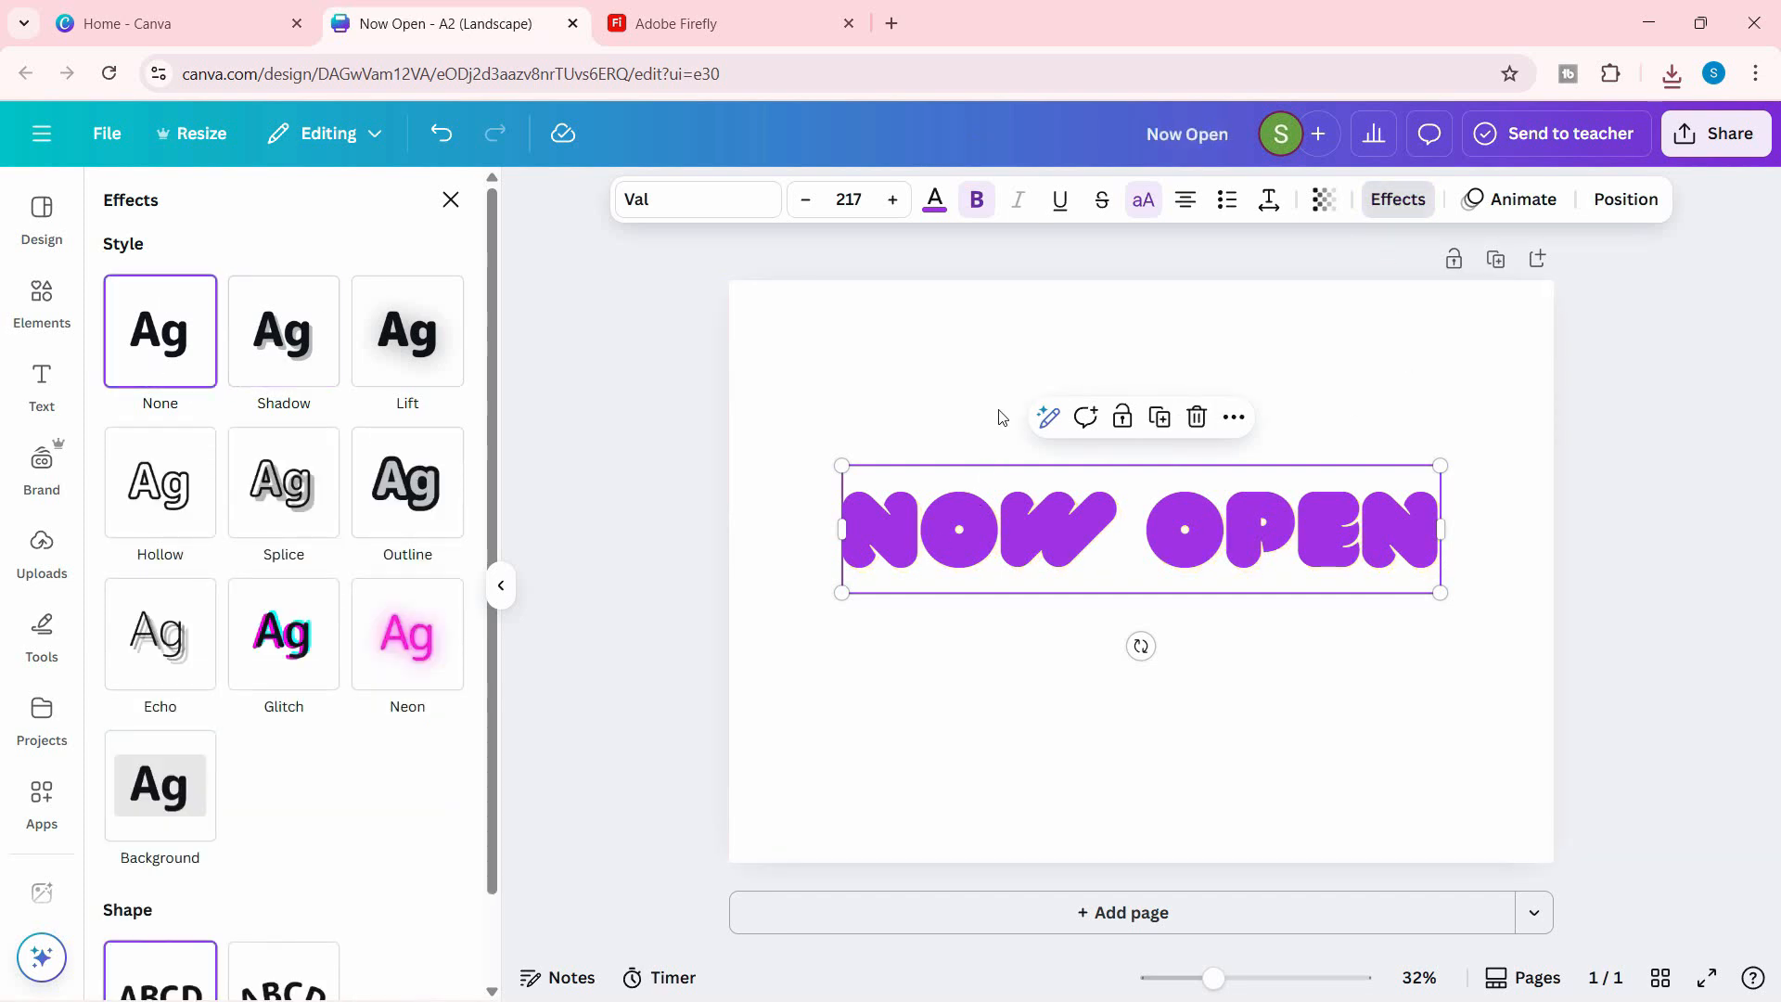
{"action": "left_click", "coordinate": [935, 198]}
{"action": "left_click", "coordinate": [130, 593]}
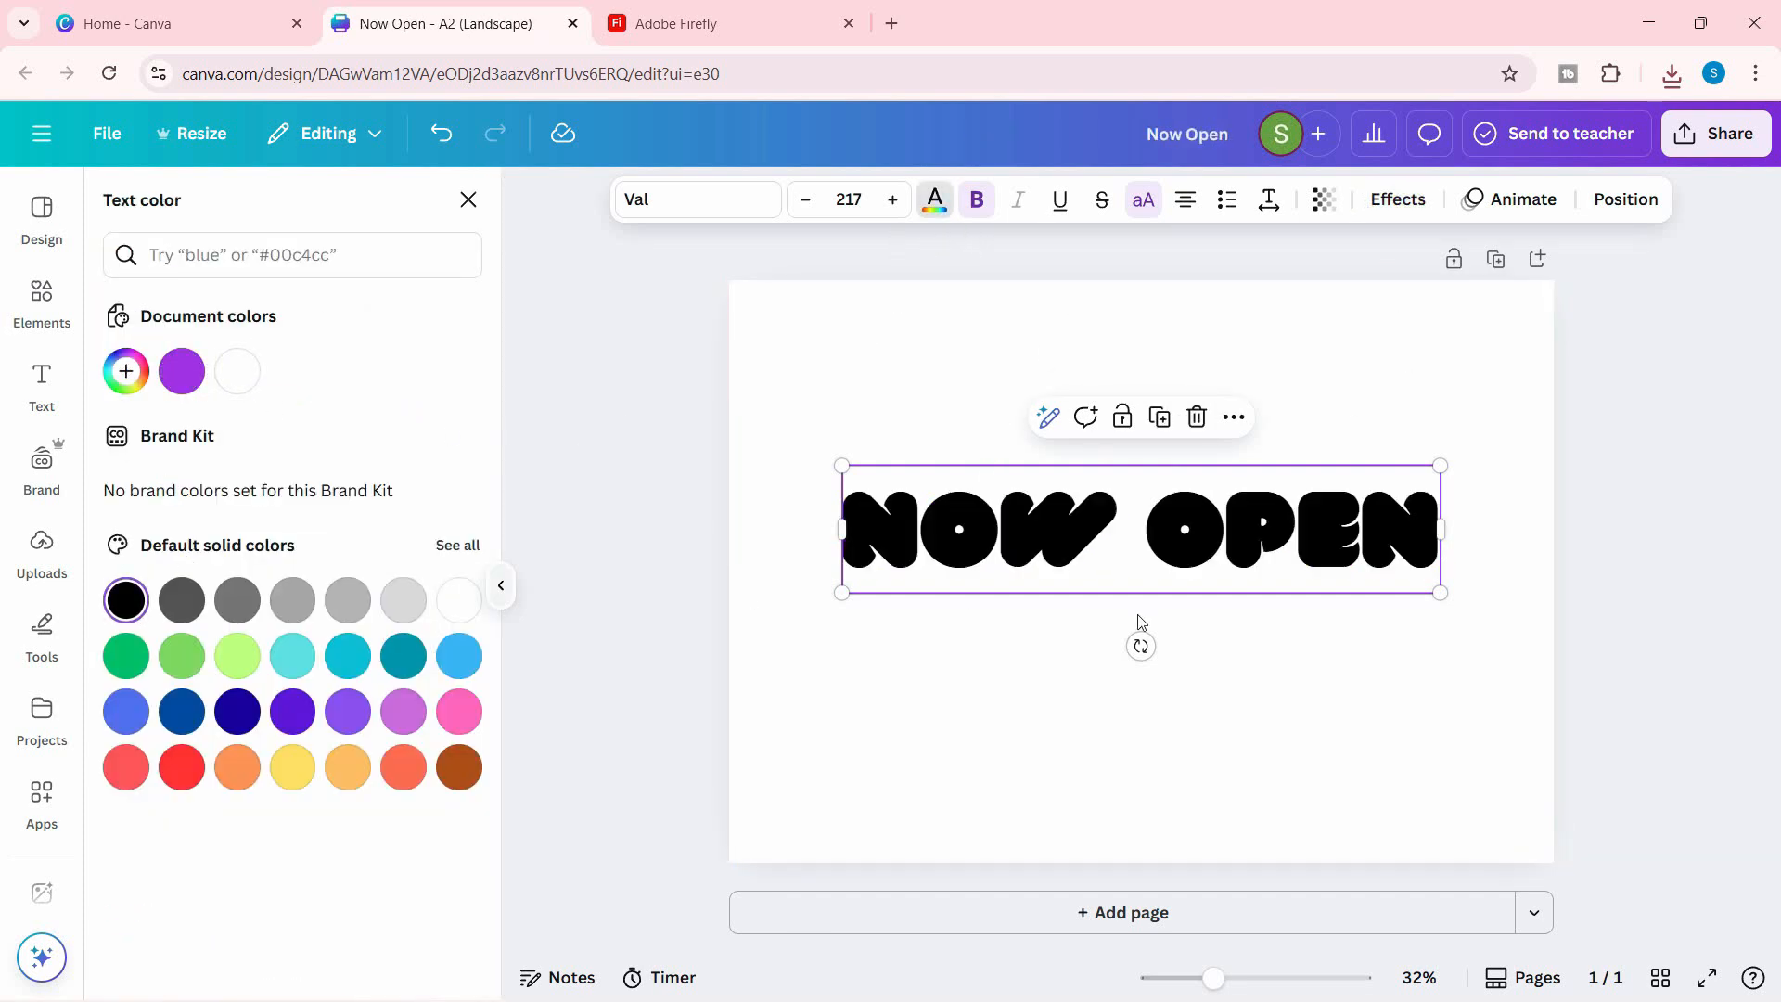
{"action": "left_click", "coordinate": [1424, 616]}
Change the NOW OPEN text to C-FLOSS, enlarge it to size 368 and widen its box so it fits one line.
{"action": "double_click", "coordinate": [1277, 542]}
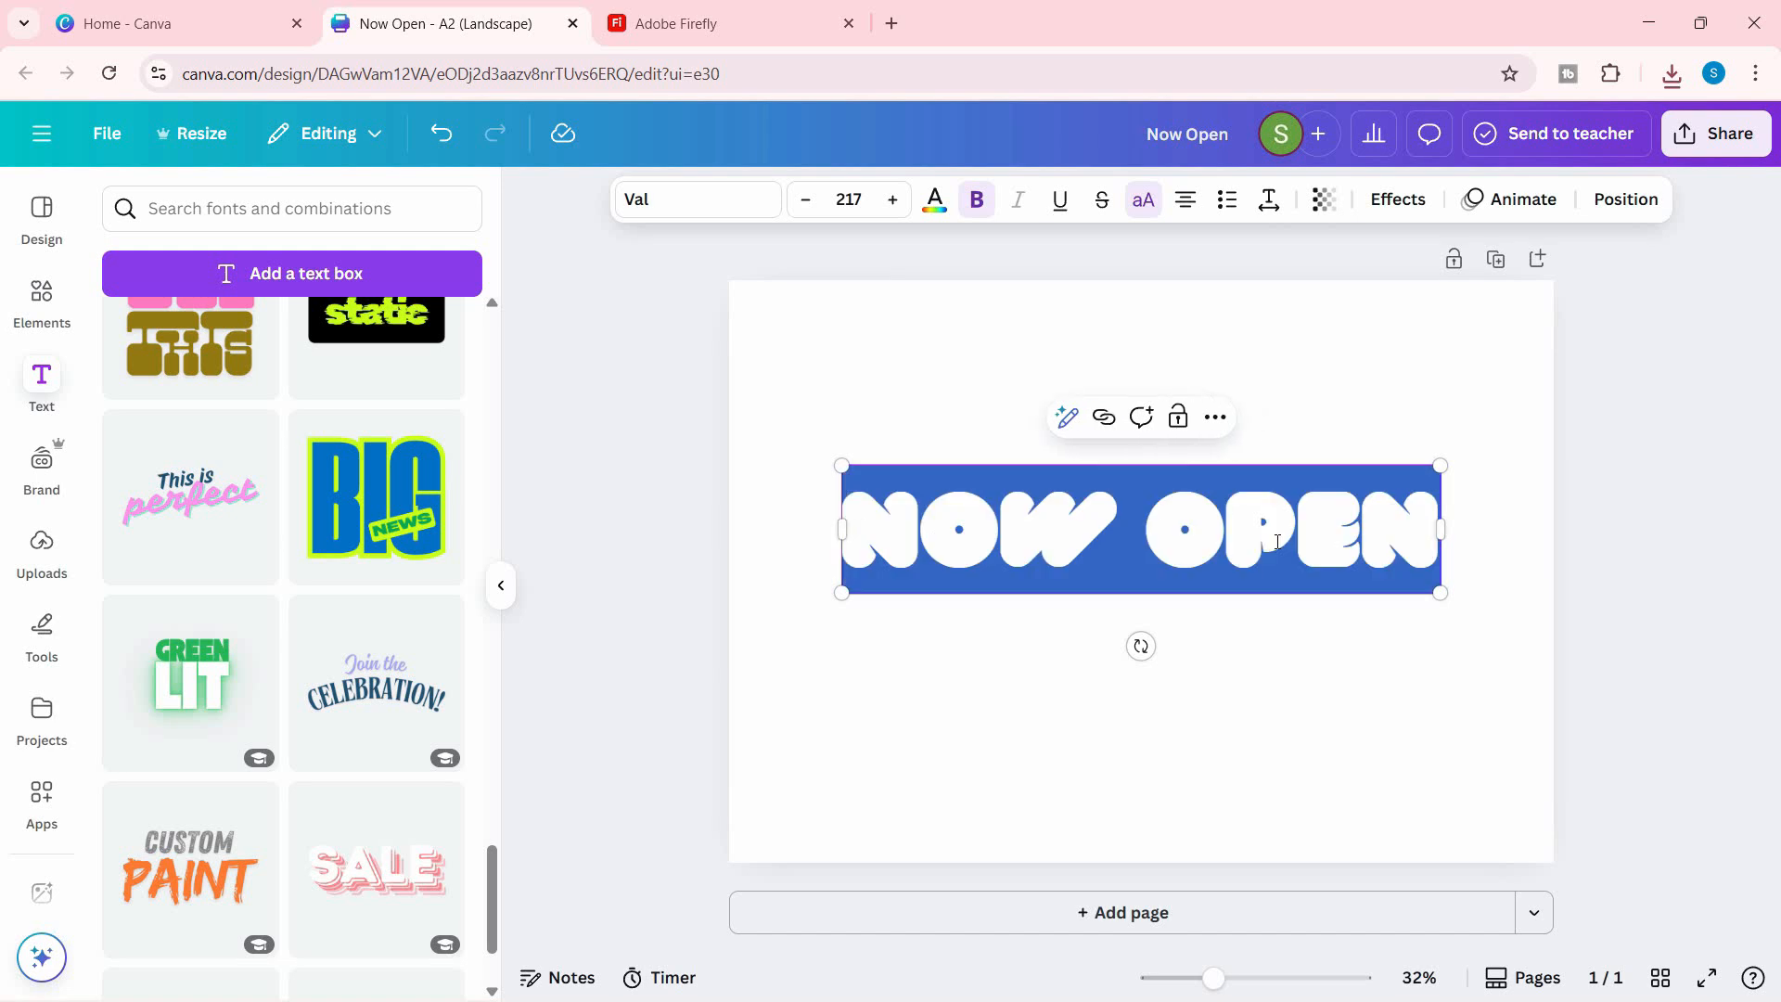
{"action": "type", "text": "FLOOSS"}
{"action": "left_click_drag", "start_coordinate": [1351, 465], "coordinate": [1546, 376]}
{"action": "type", "text": "C"}
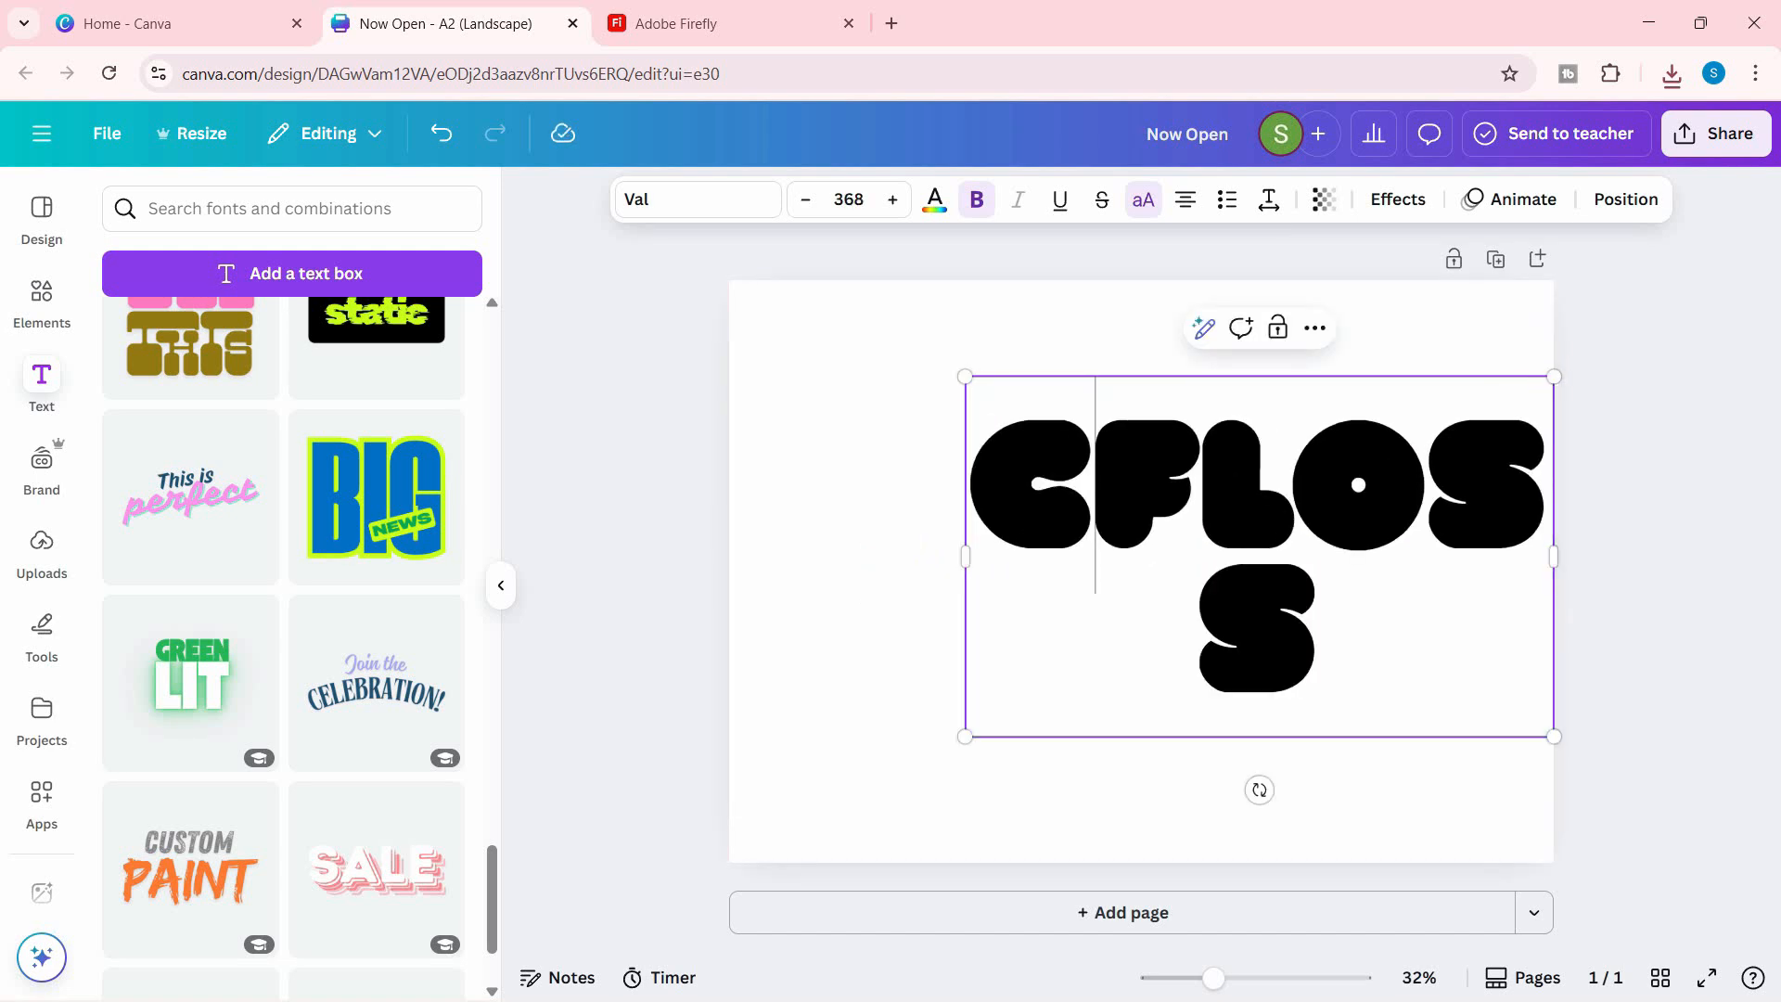
{"action": "type", "text": "-"}
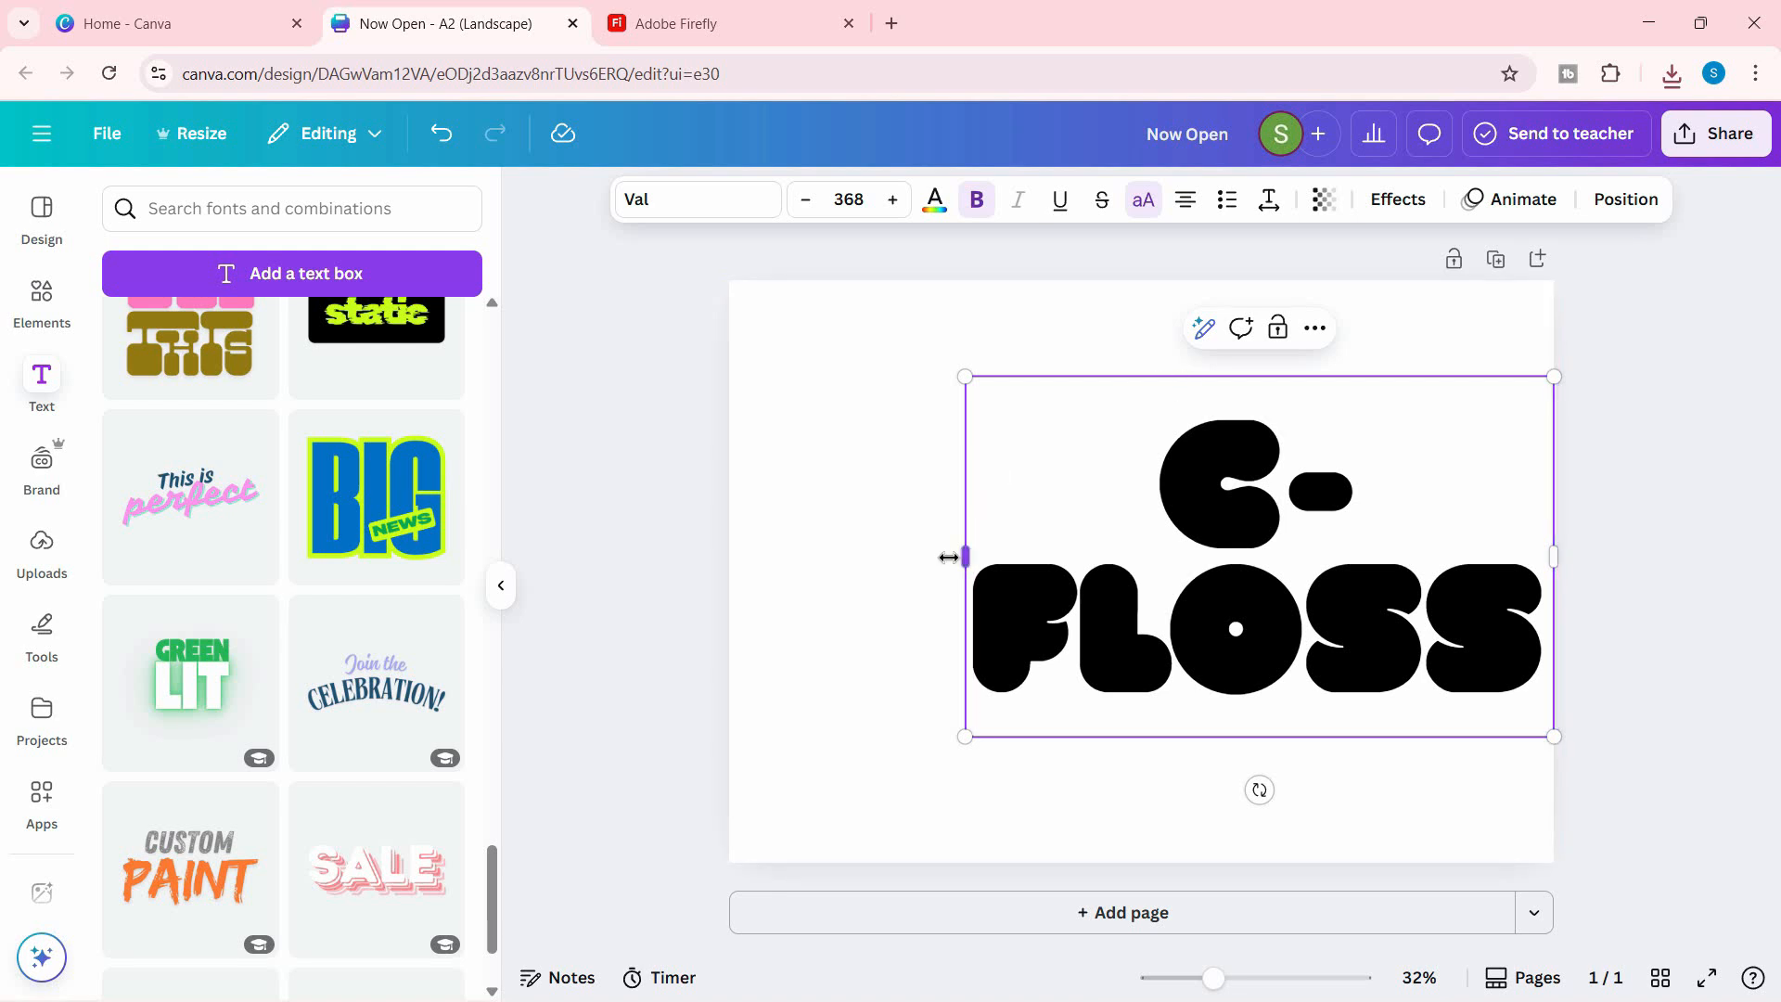
{"action": "left_click_drag", "start_coordinate": [948, 557], "coordinate": [729, 557]}
{"action": "left_click", "coordinate": [1605, 390]}
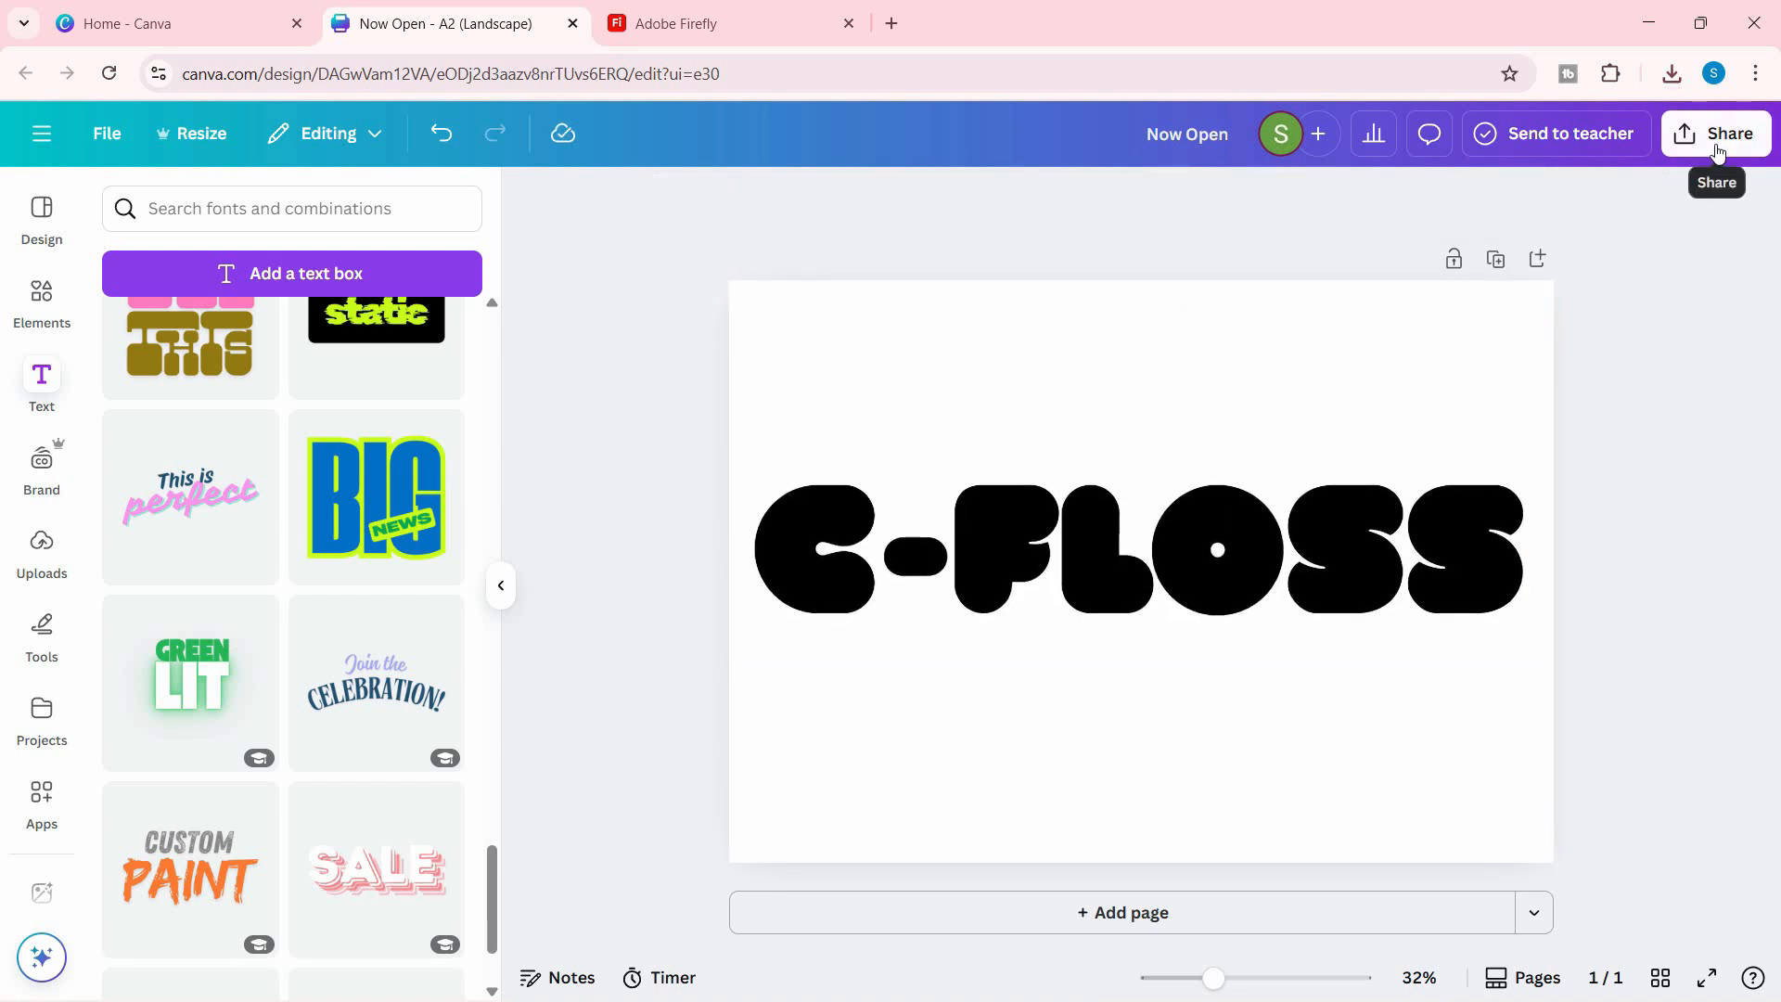
Download the C-FLOSS design as a JPG file.
{"action": "left_click", "coordinate": [1718, 148]}
{"action": "left_click", "coordinate": [1357, 612]}
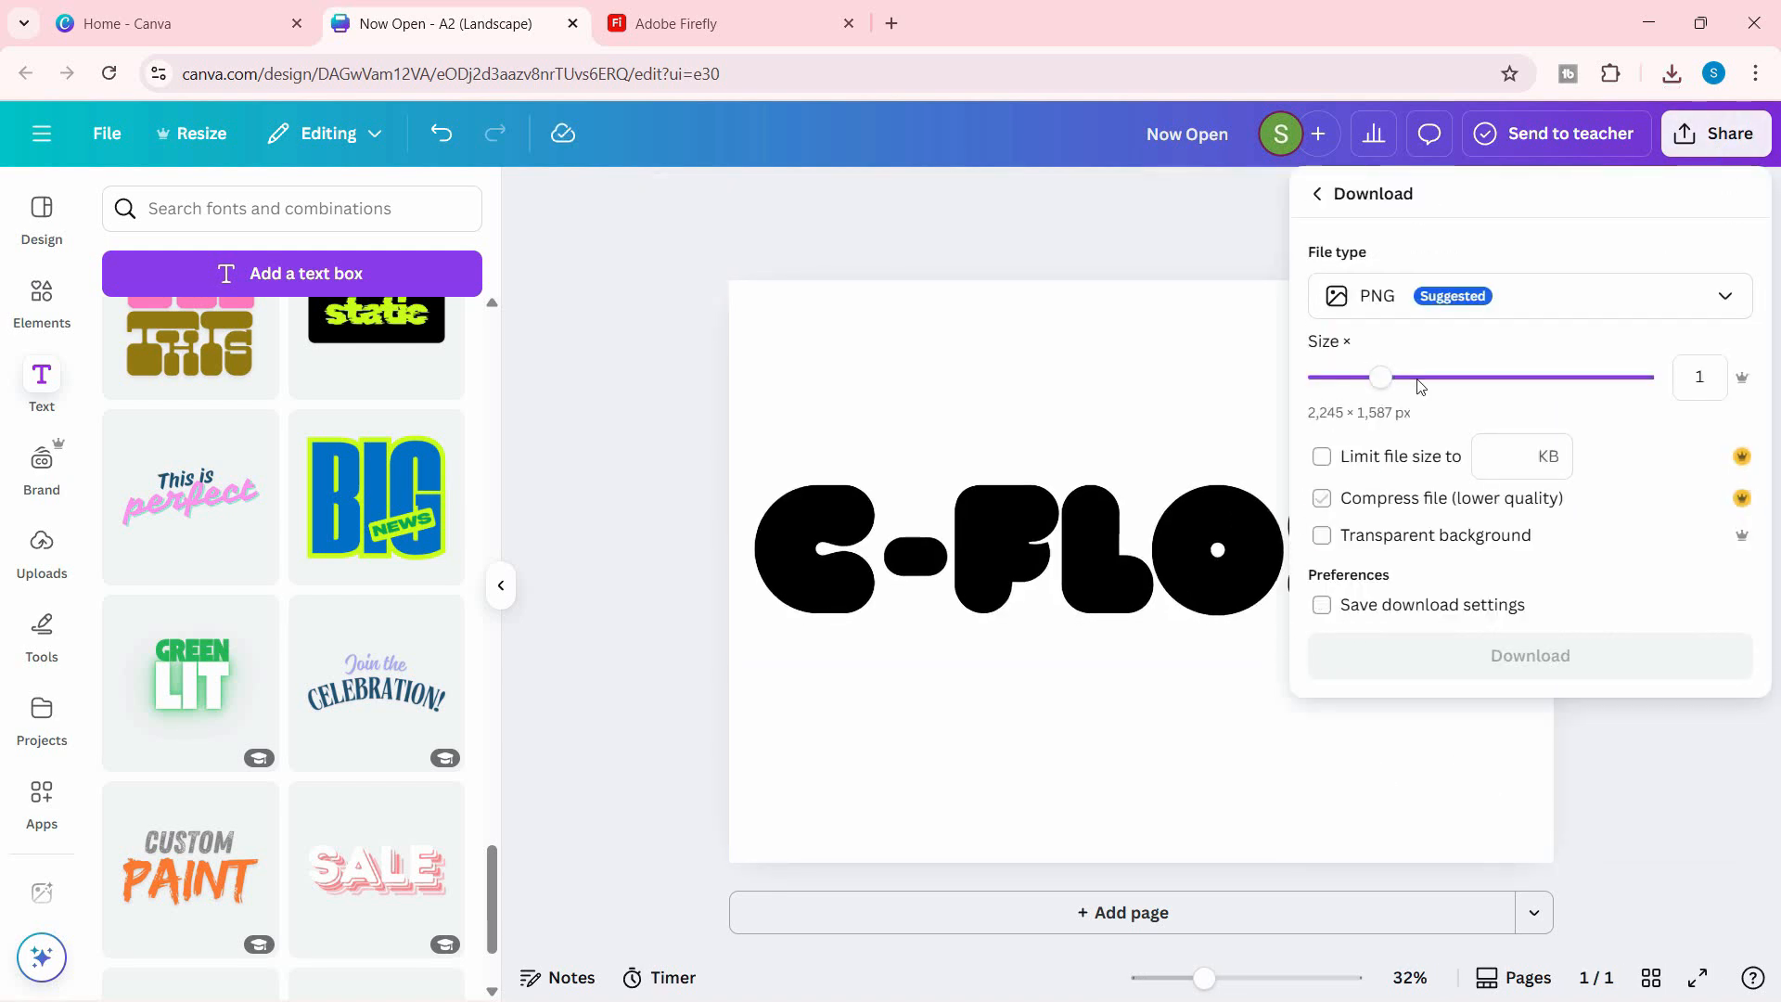
{"action": "left_click", "coordinate": [1419, 297]}
{"action": "left_click", "coordinate": [1392, 362]}
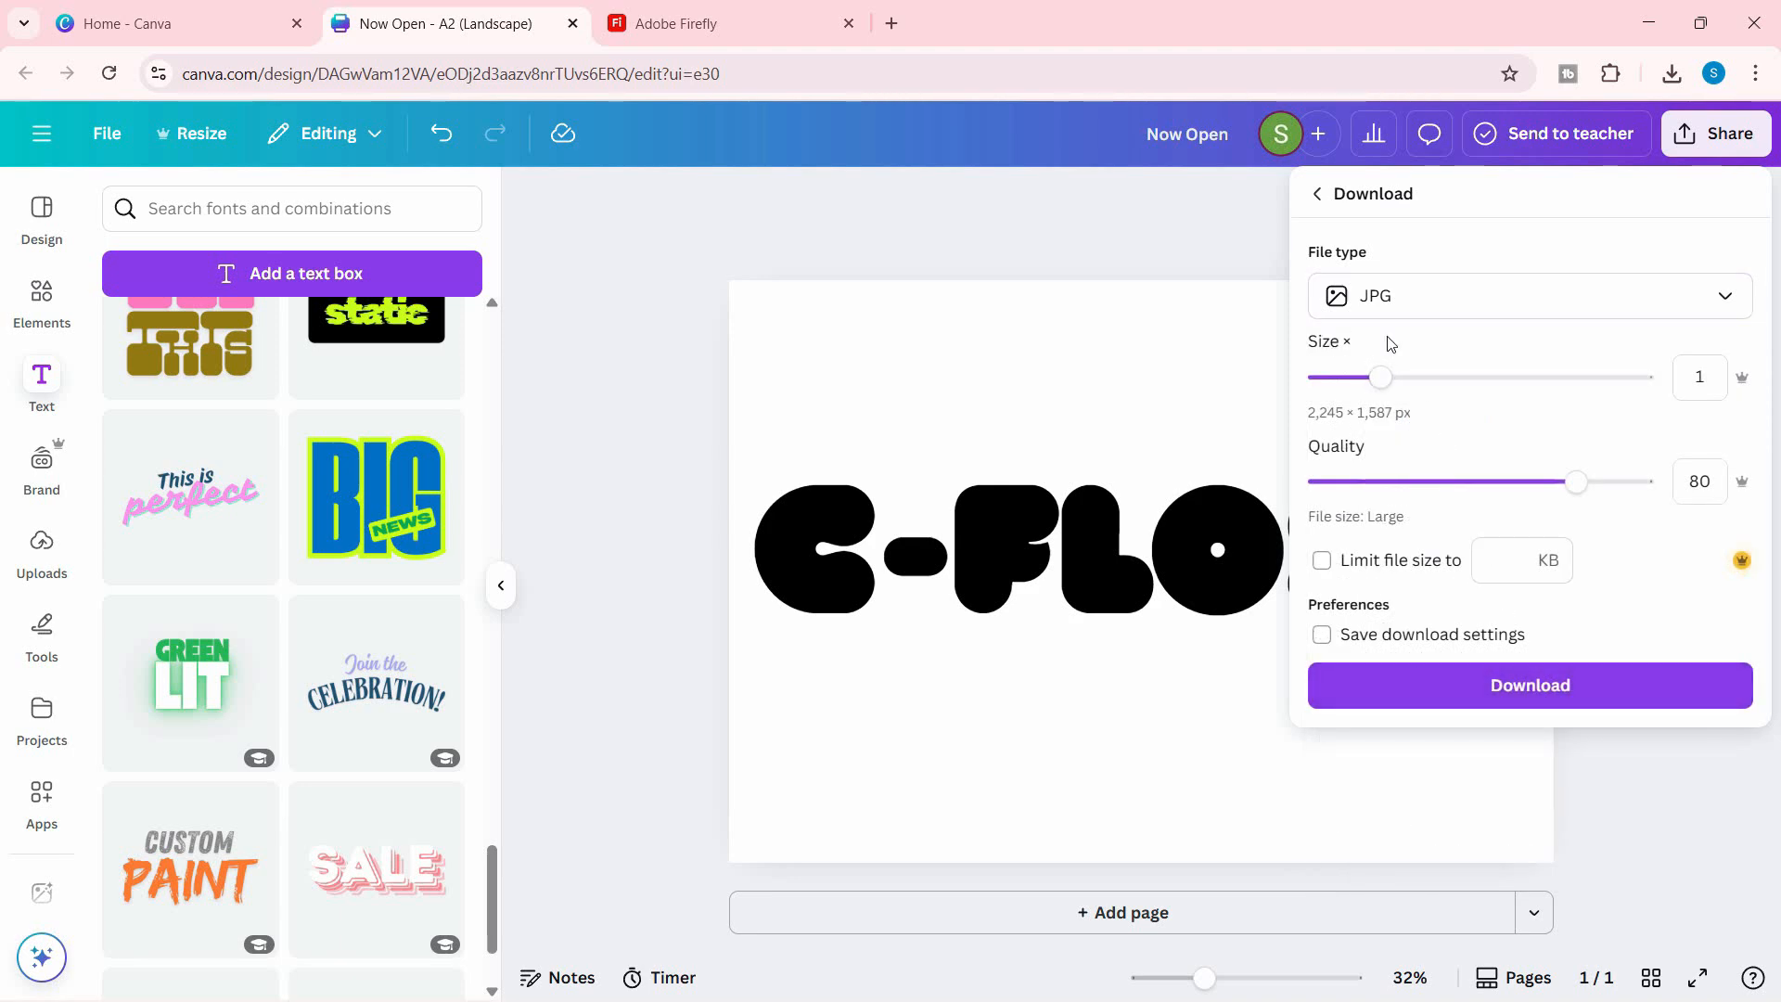
{"action": "left_click", "coordinate": [1522, 685]}
In Adobe Firefly, keep the Widescreen (16:9) ratio and upload the Now Open image from Downloads as the composition reference.
{"action": "key", "text": "ctrl+Tab"}
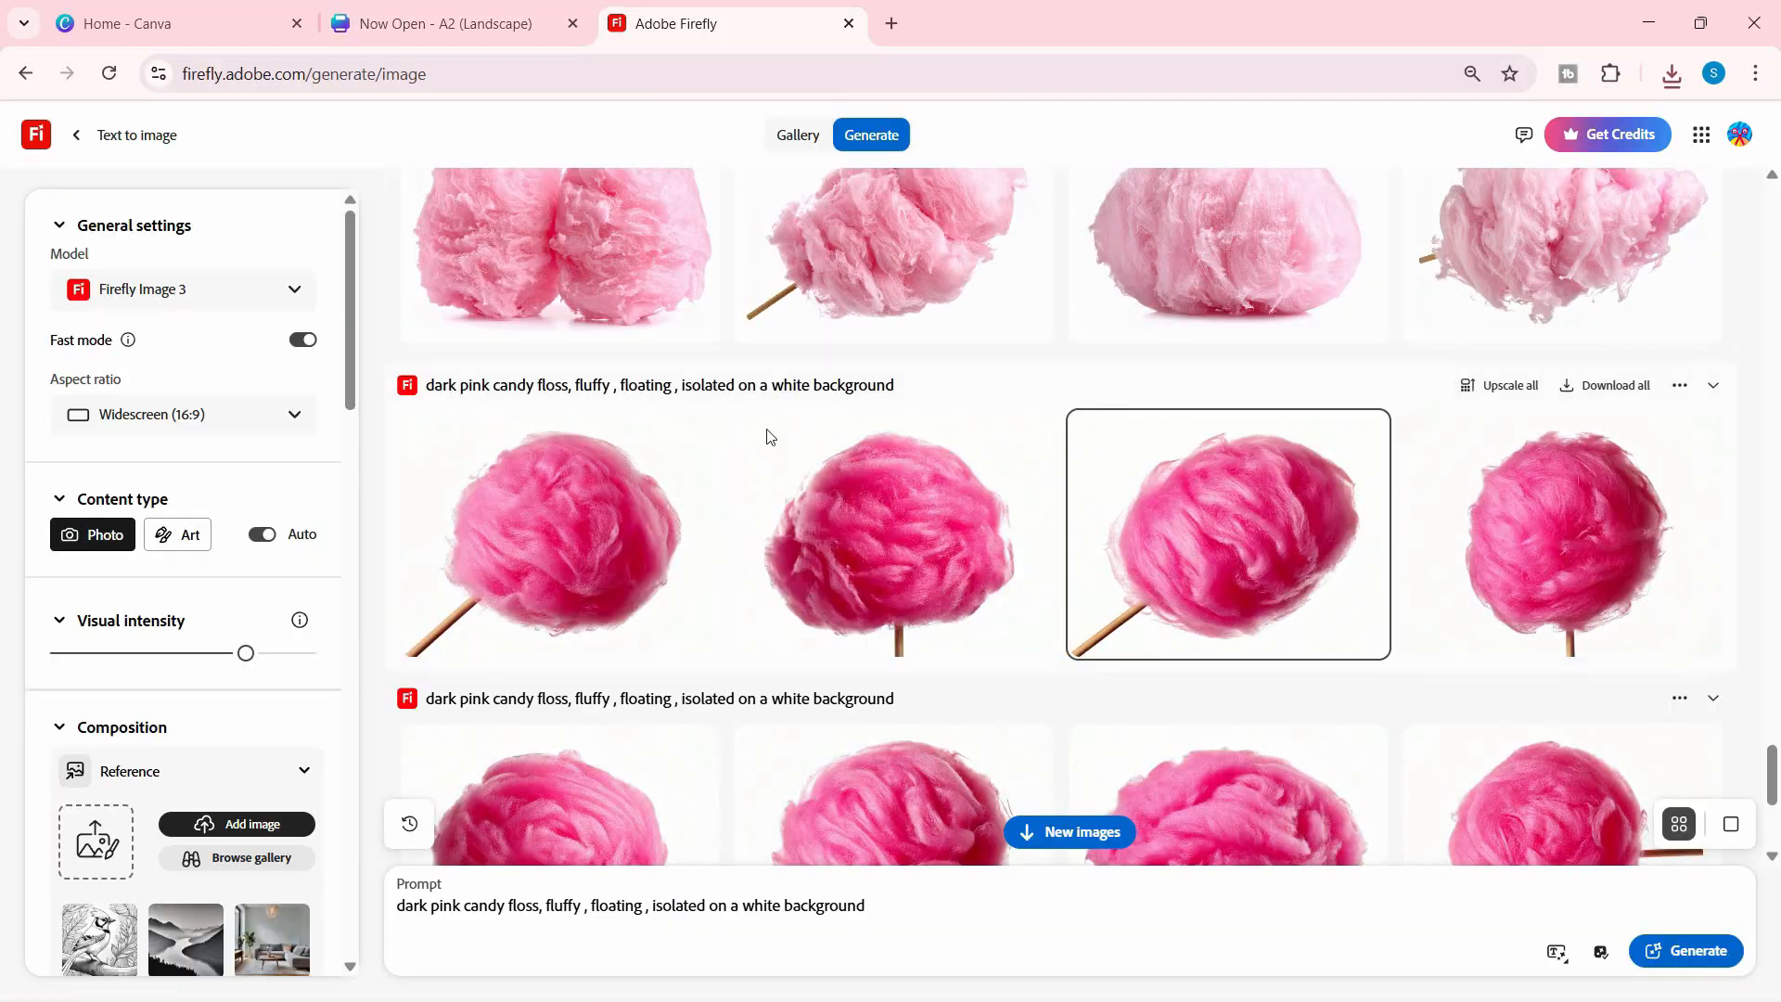
{"action": "scroll", "coordinate": [798, 568], "scroll_direction": "down", "scroll_amount": 5}
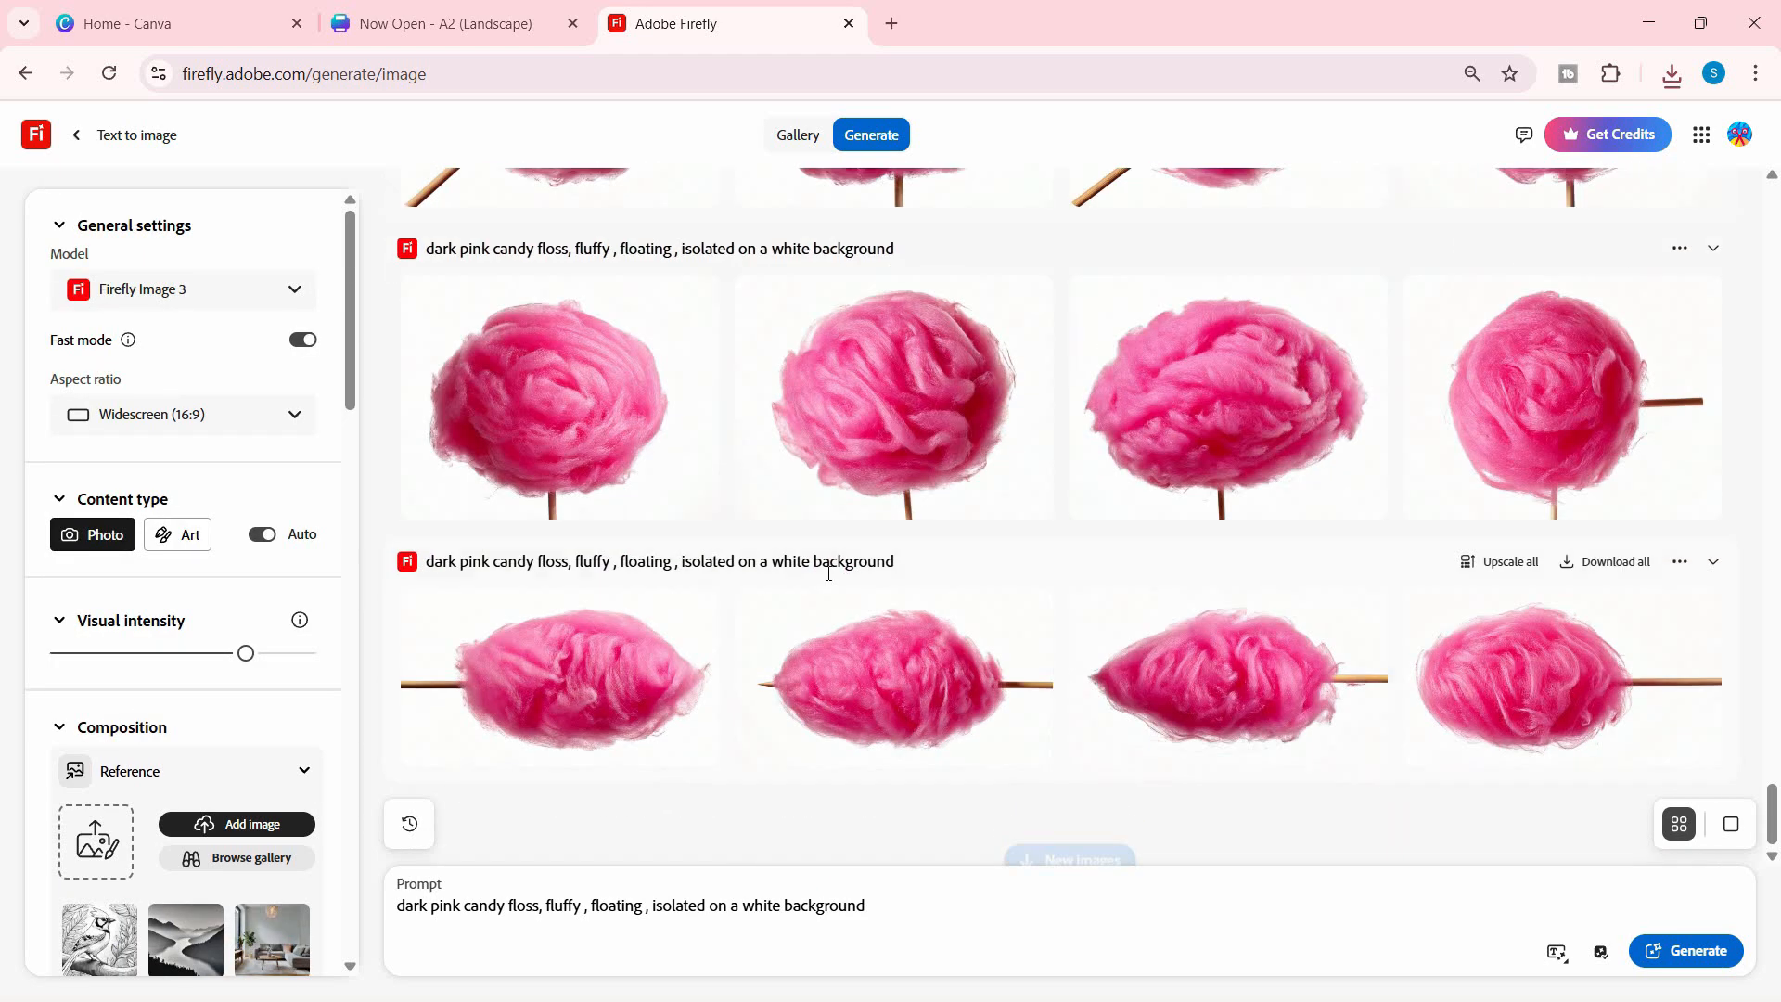
{"action": "left_click", "coordinate": [119, 427]}
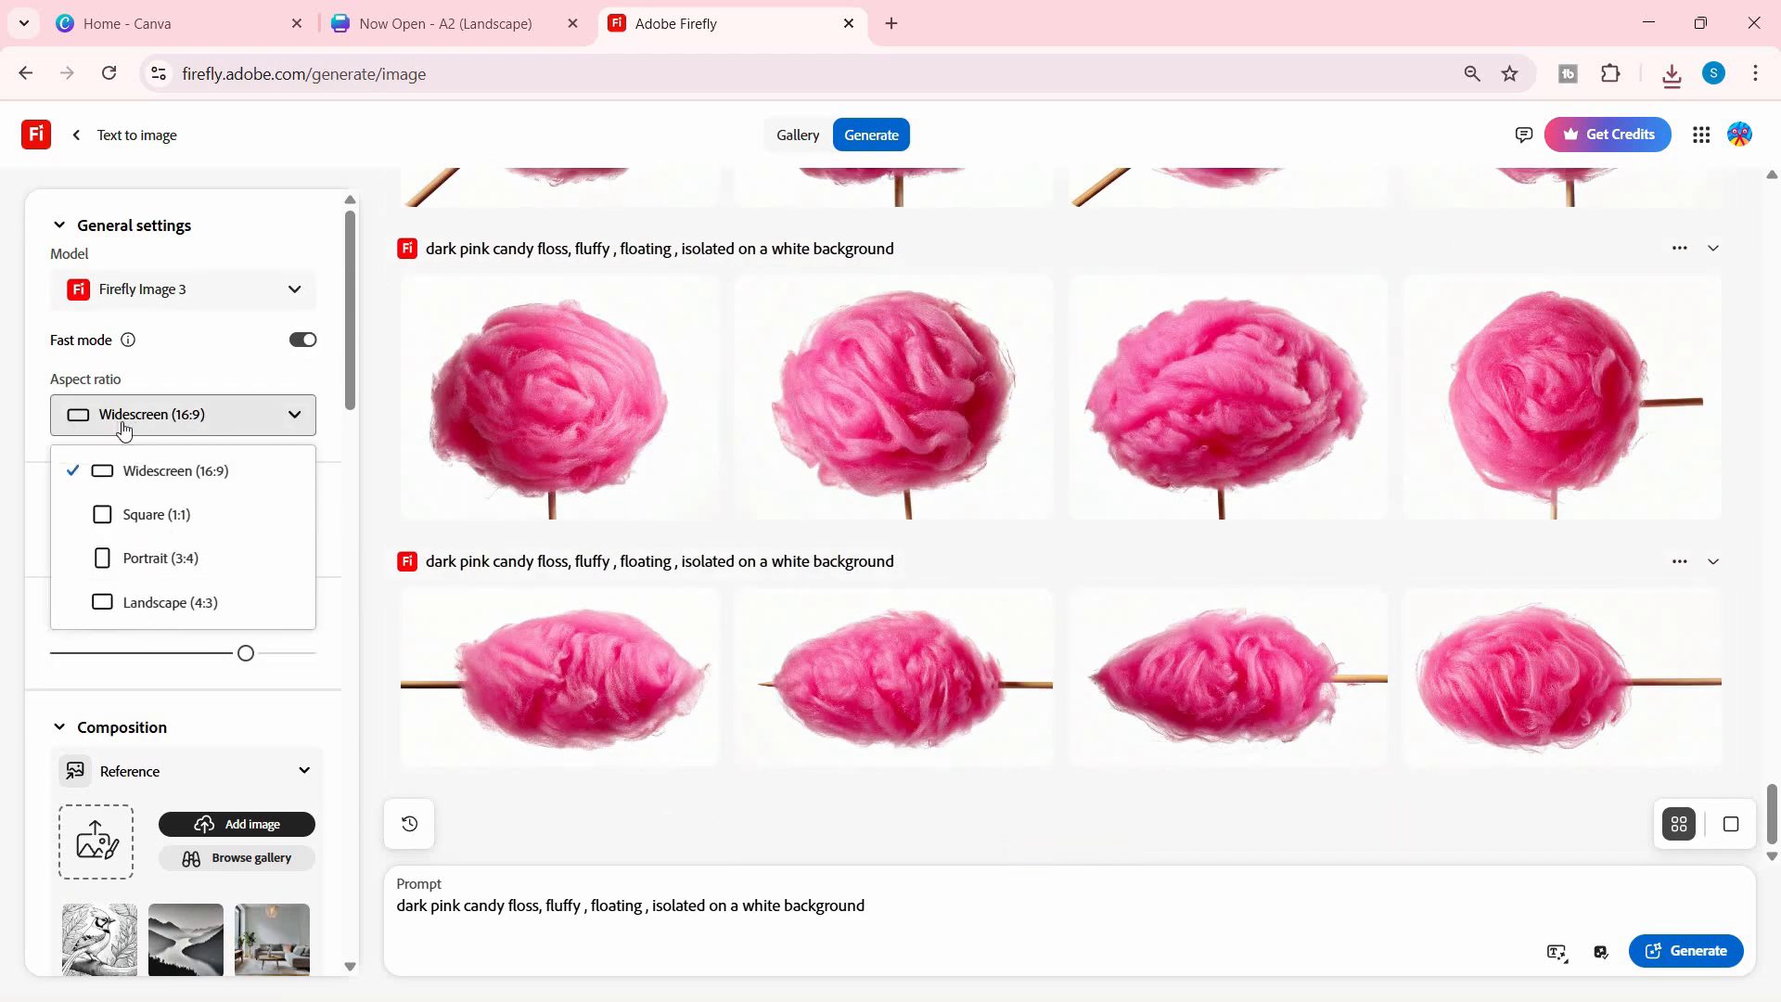
{"action": "left_click", "coordinate": [157, 473]}
{"action": "scroll", "coordinate": [215, 516], "scroll_direction": "down", "scroll_amount": 3}
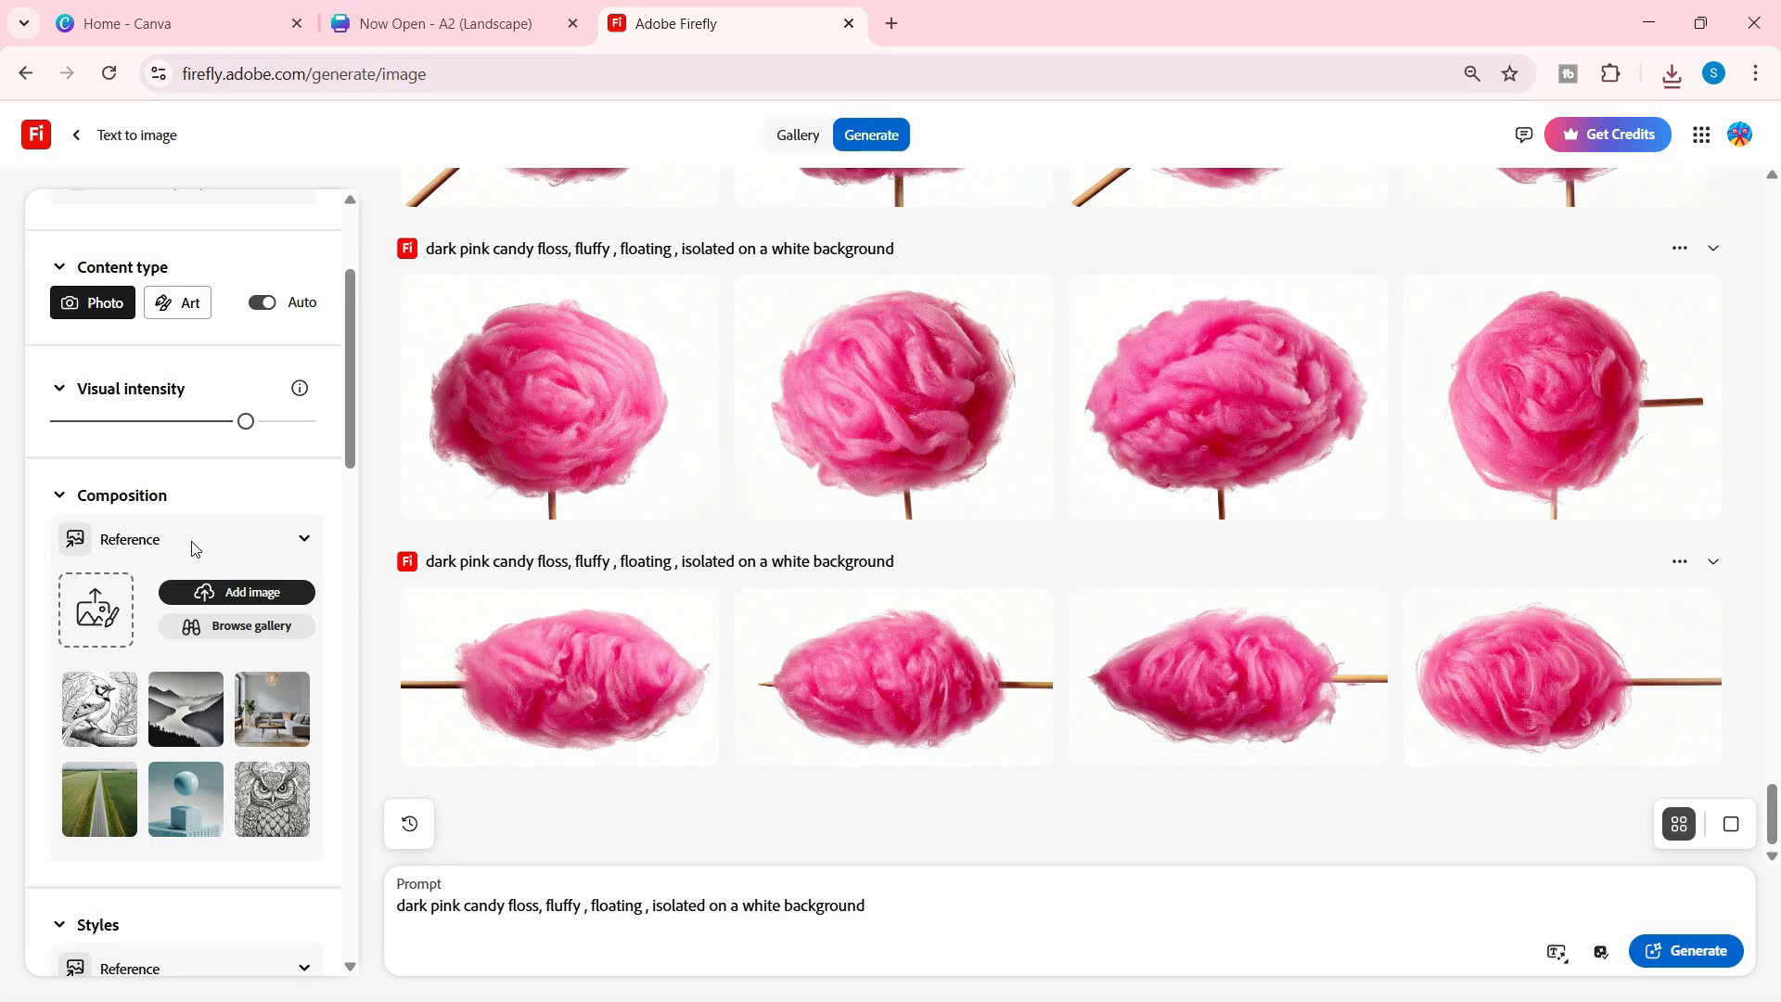
{"action": "left_click", "coordinate": [238, 601]}
{"action": "left_click", "coordinate": [236, 511]}
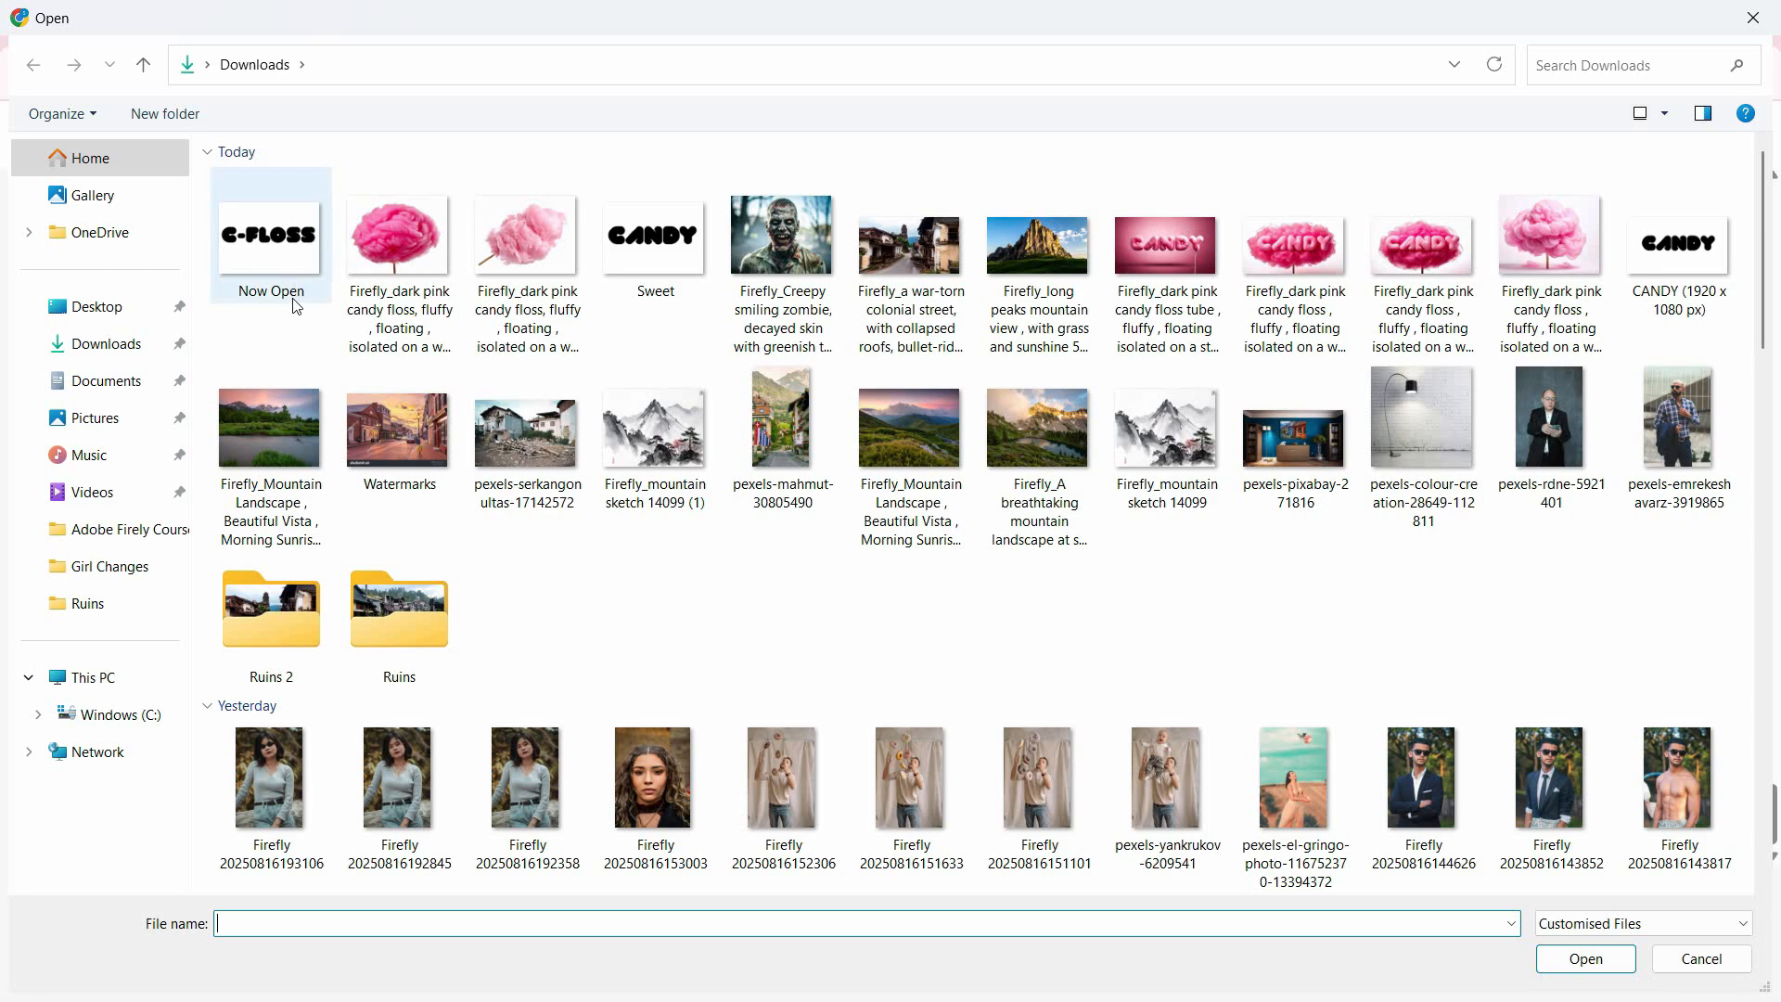
{"action": "left_click", "coordinate": [295, 264]}
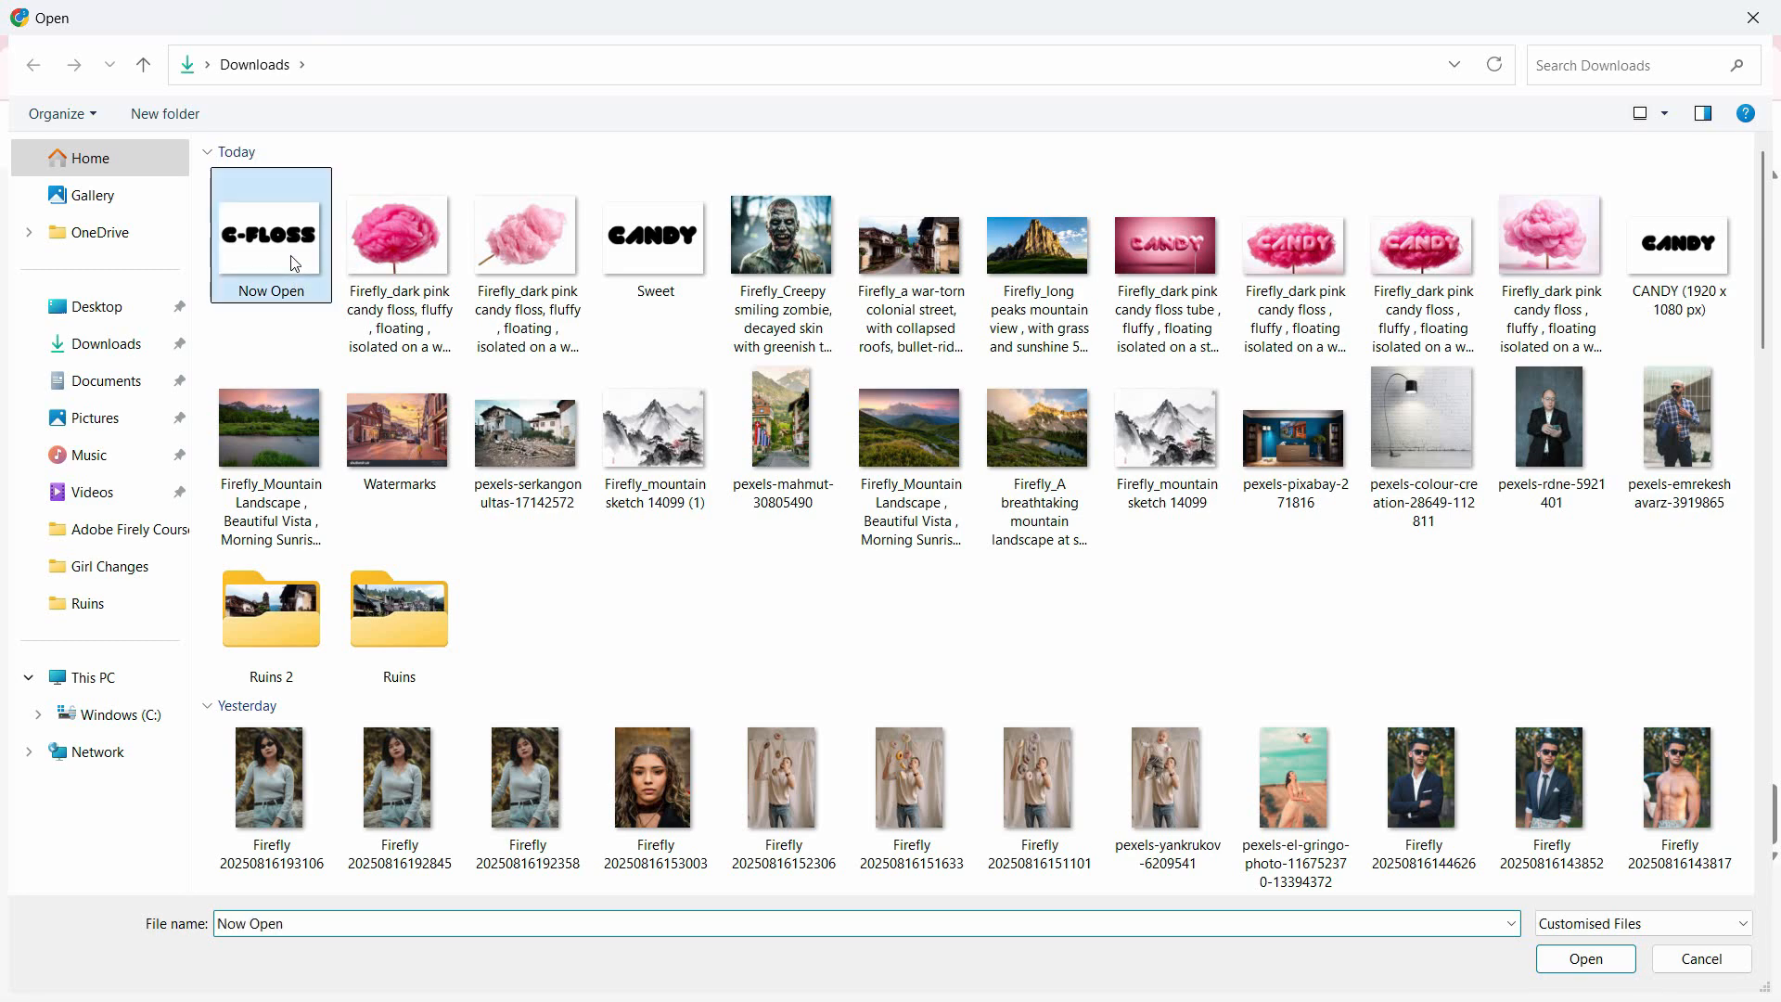
{"action": "double_click", "coordinate": [291, 270]}
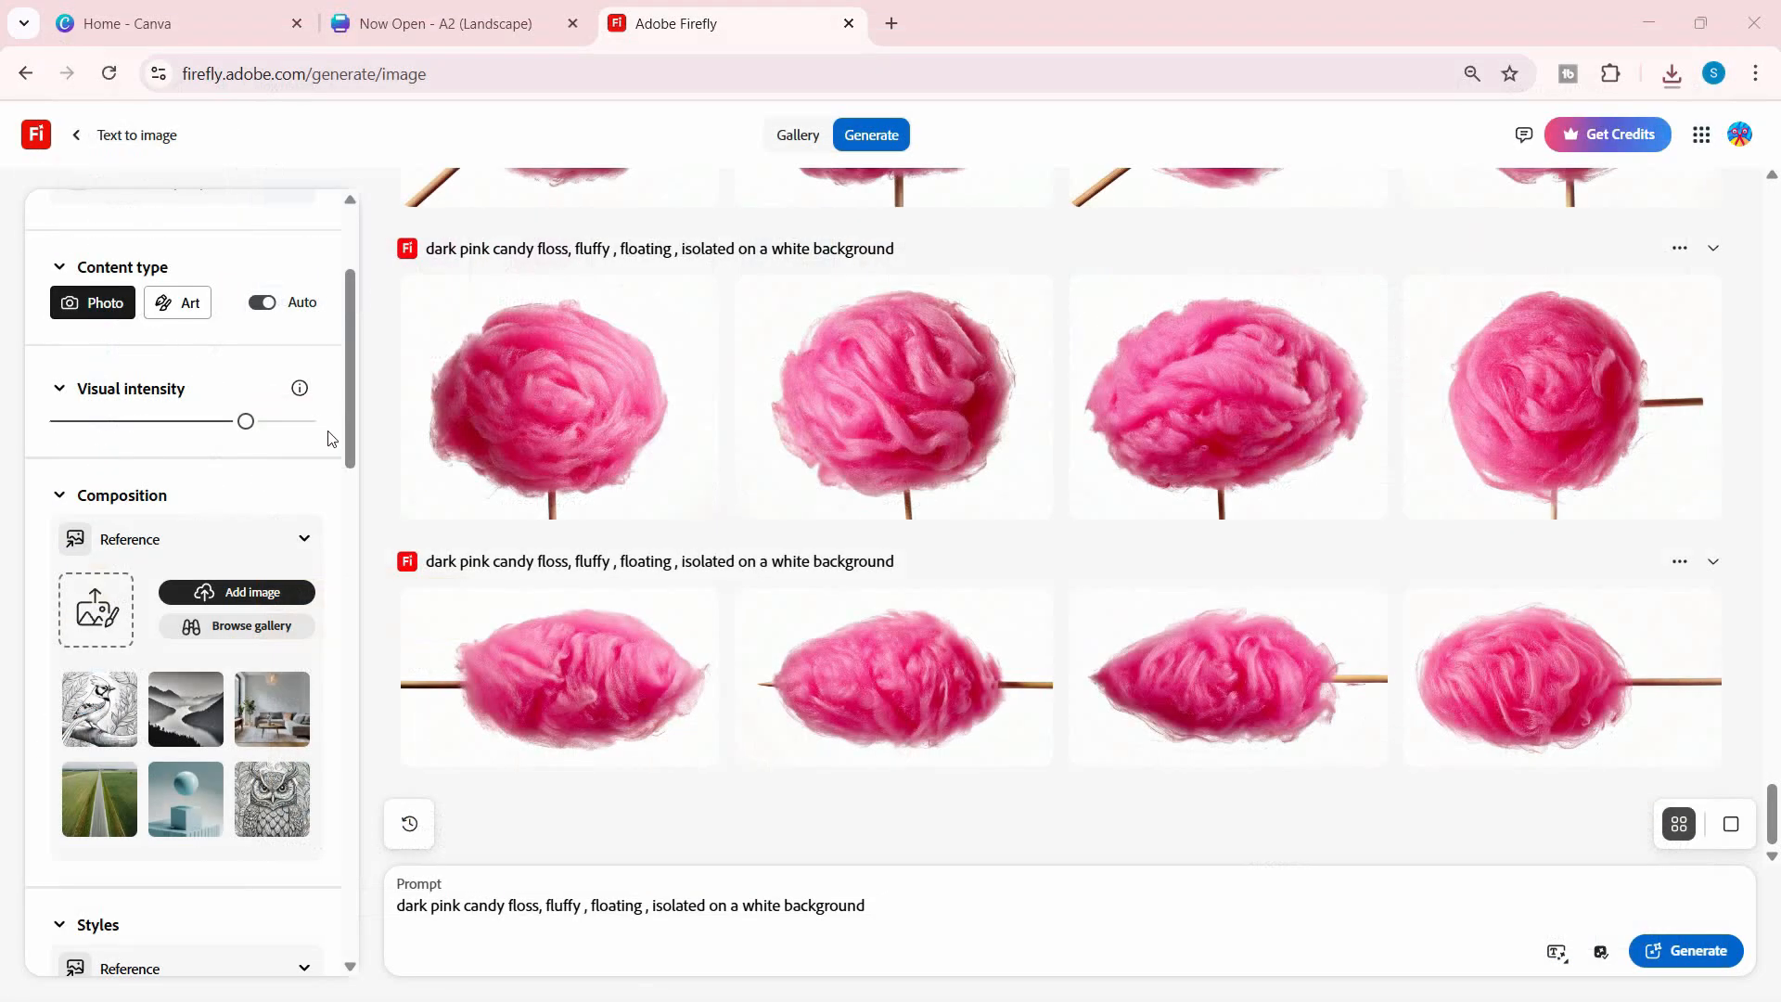
Lower the composition reference's strength to its minimum.
{"action": "scroll", "coordinate": [186, 630], "scroll_direction": "down", "scroll_amount": 2}
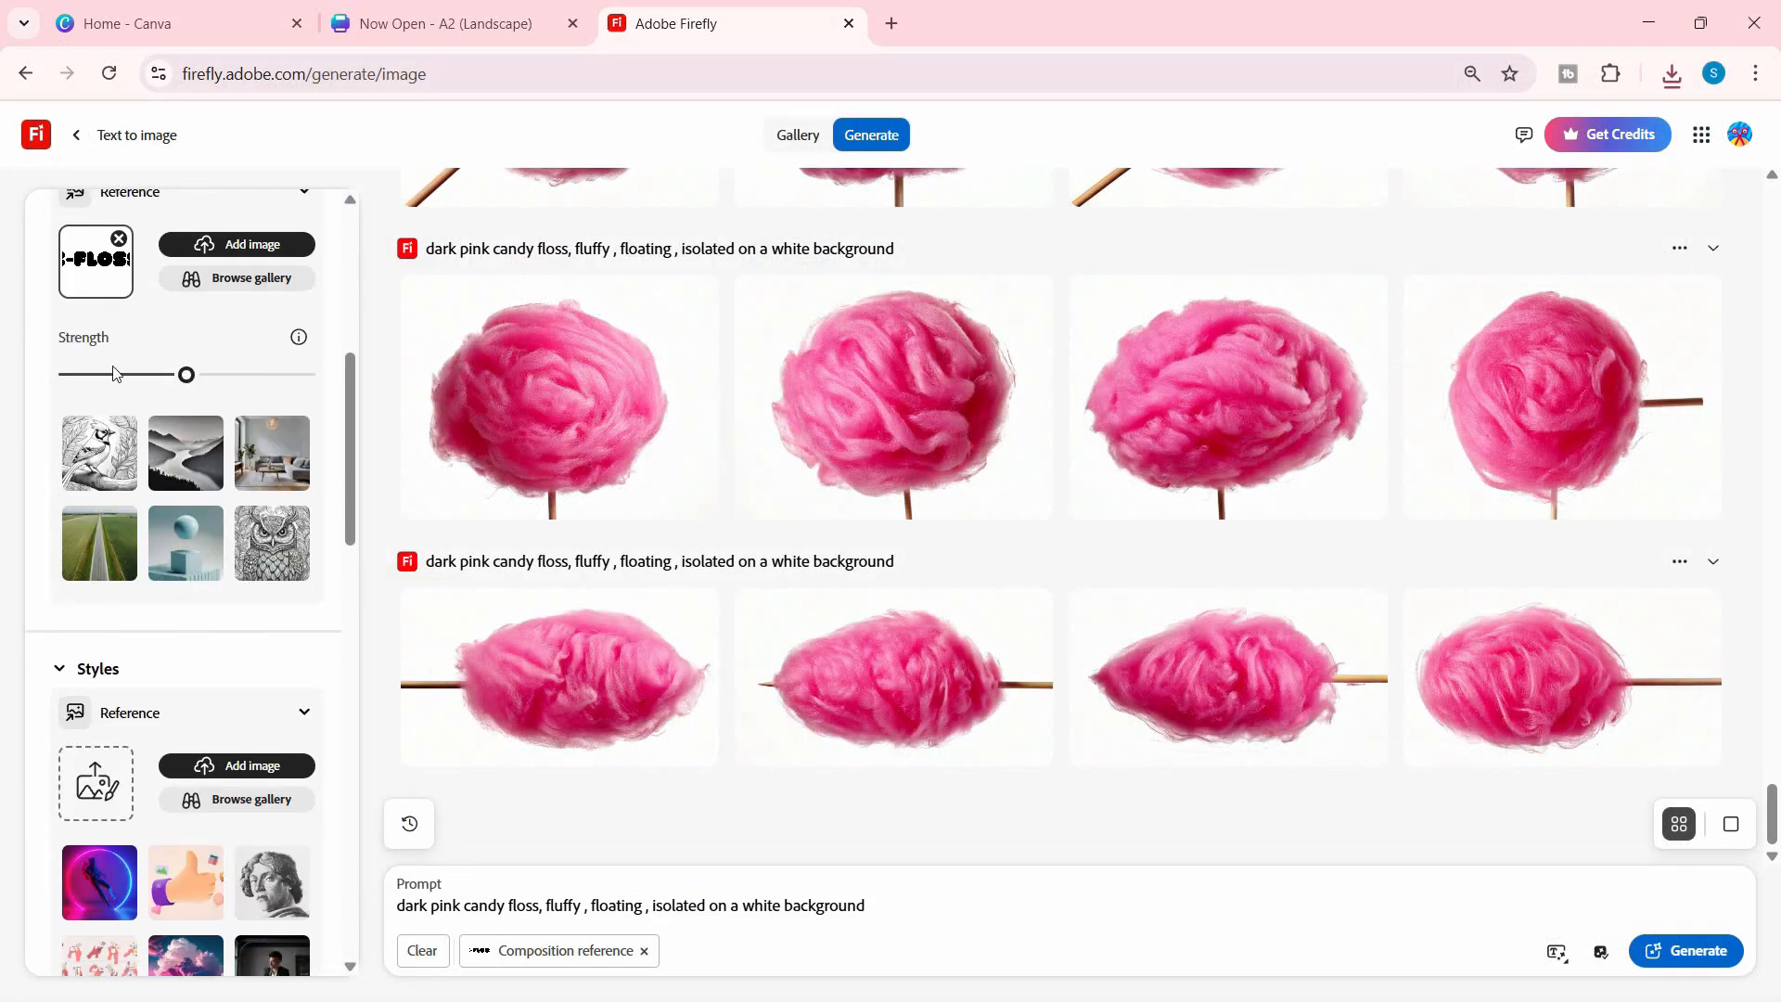
{"action": "scroll", "coordinate": [152, 449], "scroll_direction": "down", "scroll_amount": 1}
{"action": "scroll", "coordinate": [152, 449], "scroll_direction": "up", "scroll_amount": 2}
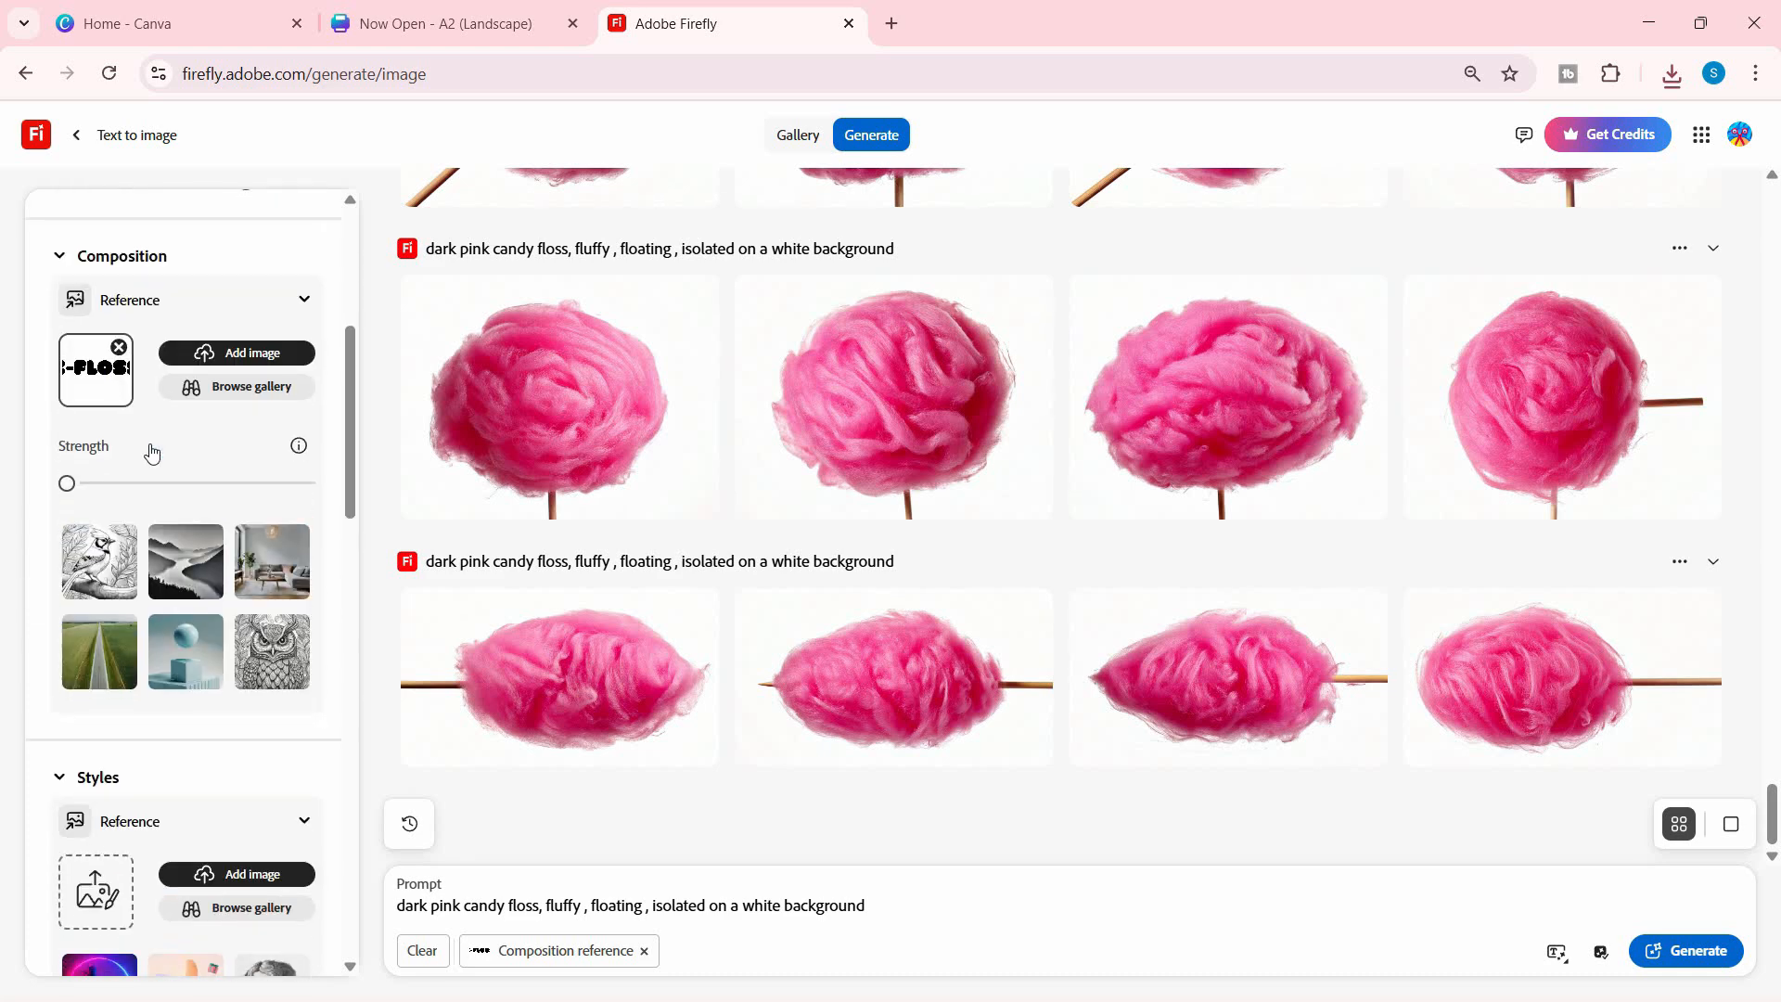
Try to use the generated round candy floss on a short vertical stick as the style reference.
{"action": "scroll", "coordinate": [152, 449], "scroll_direction": "down", "scroll_amount": 4}
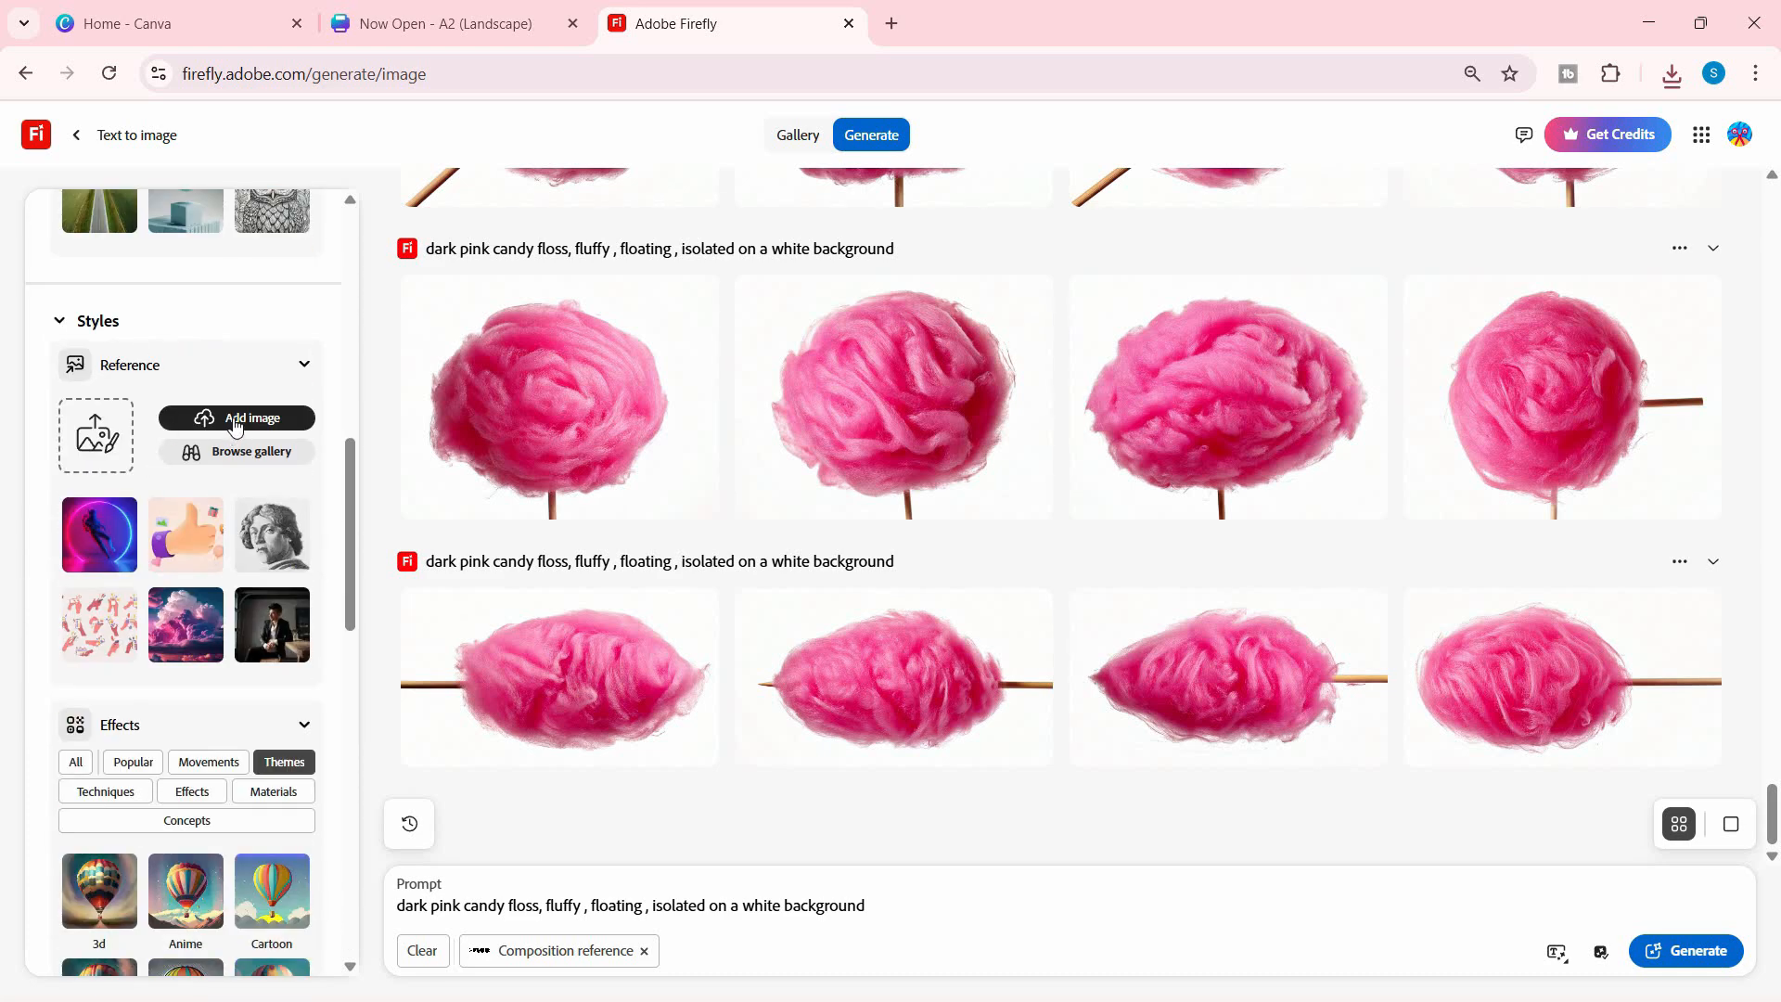
{"action": "mouse_move", "coordinate": [1200, 425]}
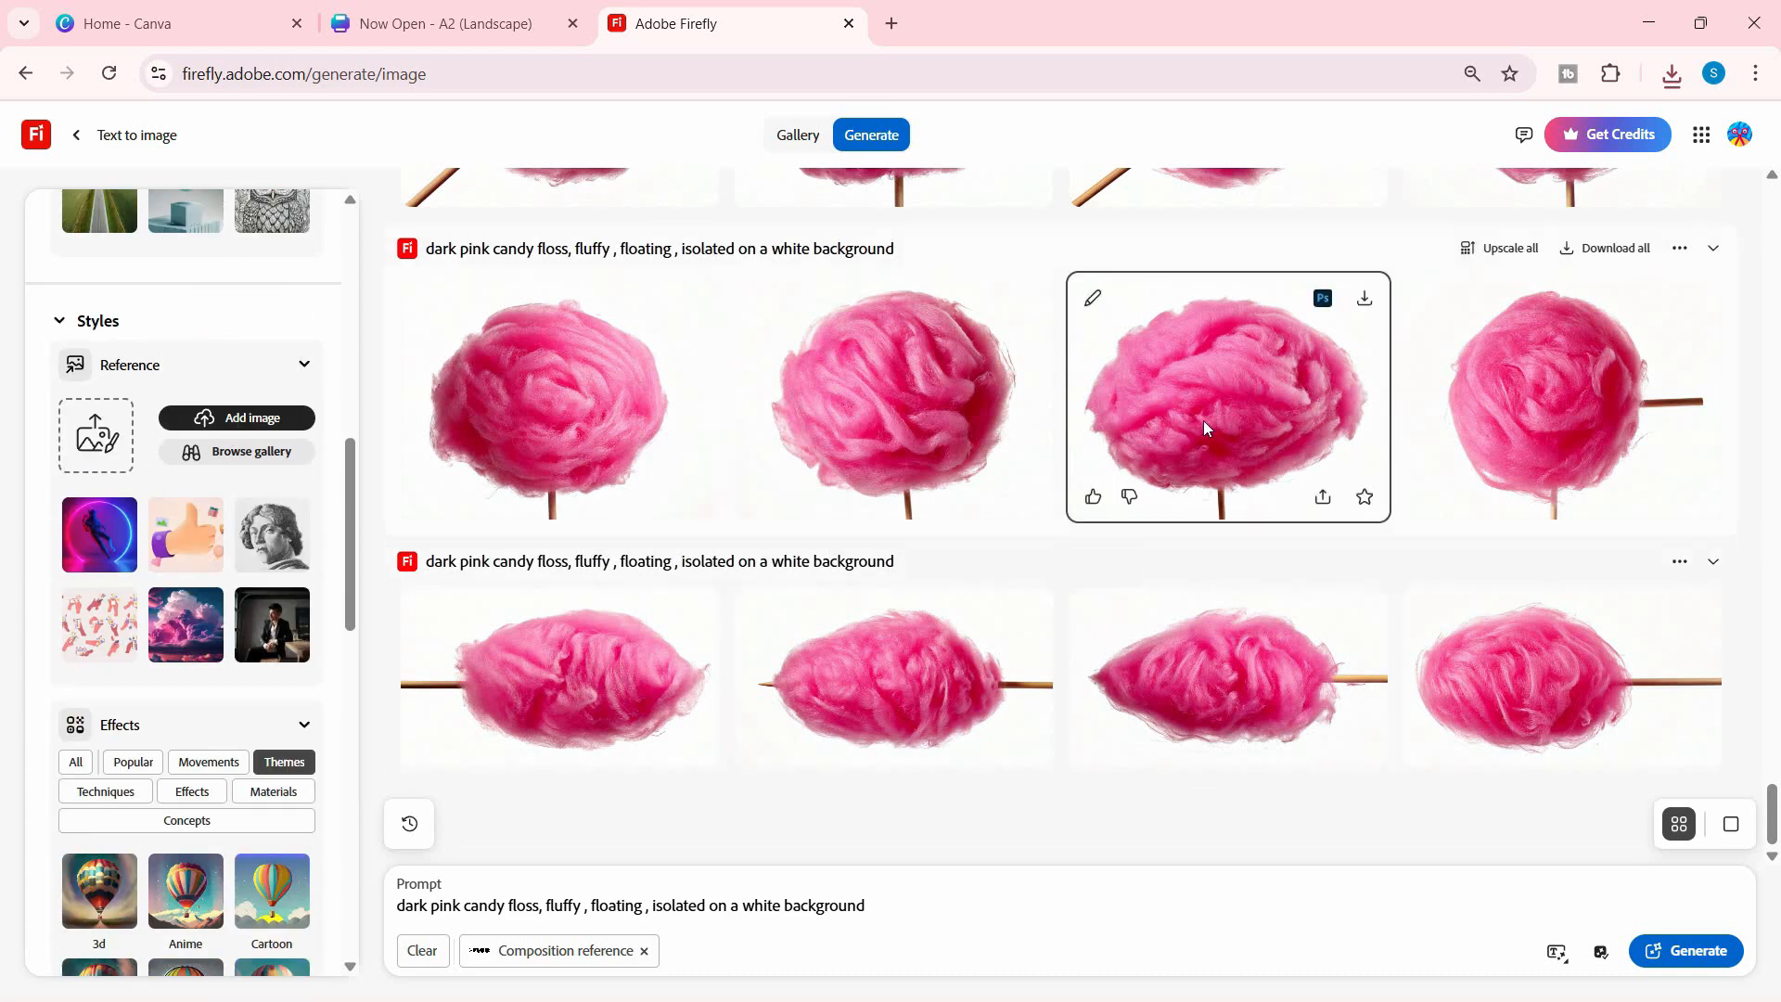
{"action": "left_click", "coordinate": [855, 405]}
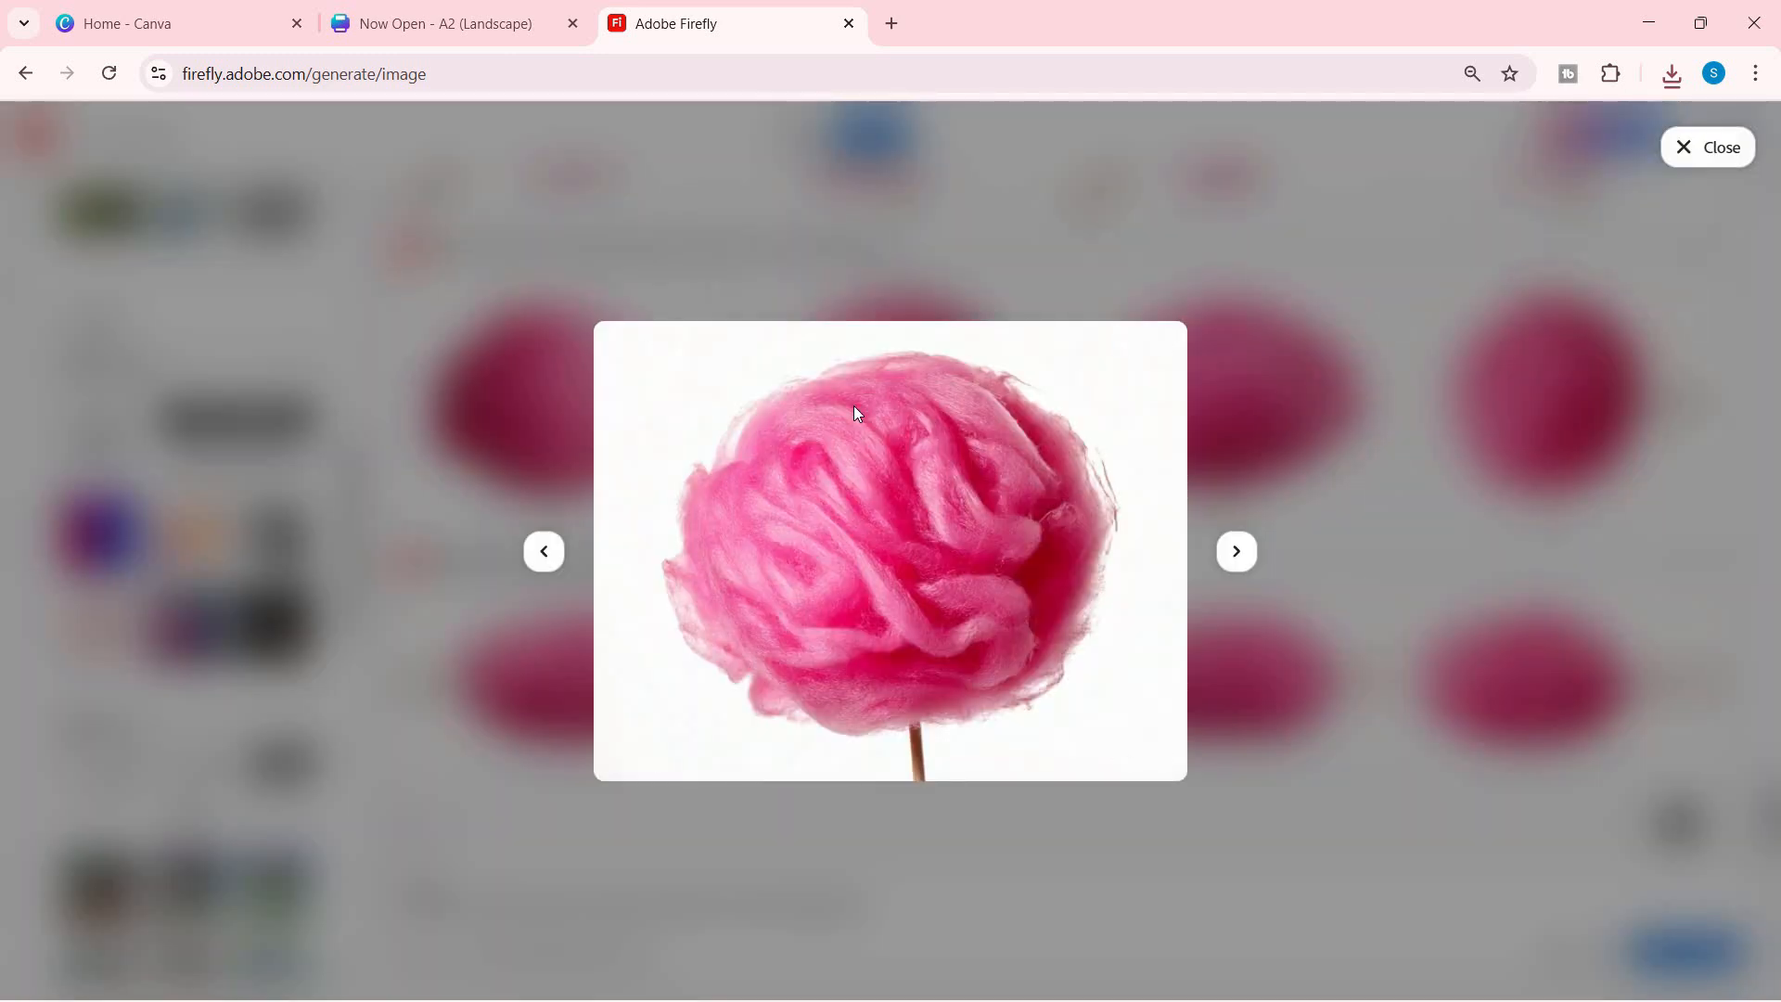
{"action": "left_click", "coordinate": [630, 346]}
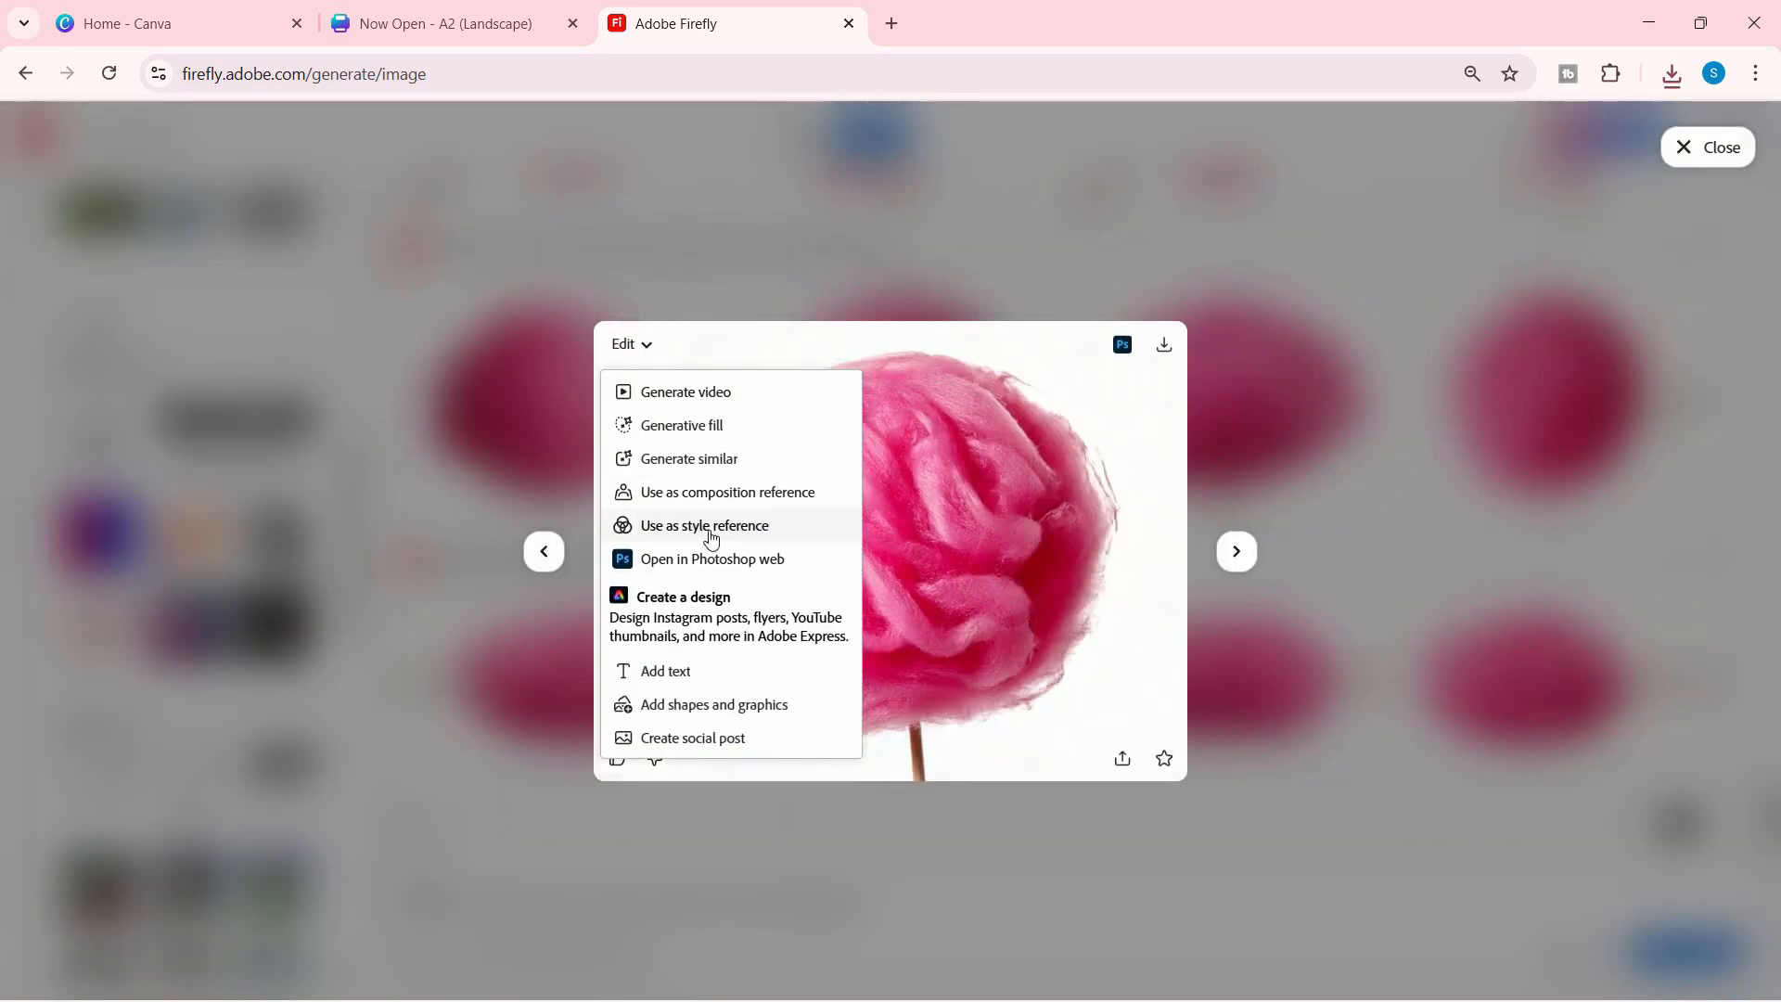
{"action": "left_click", "coordinate": [713, 537]}
{"action": "left_click", "coordinate": [1710, 147]}
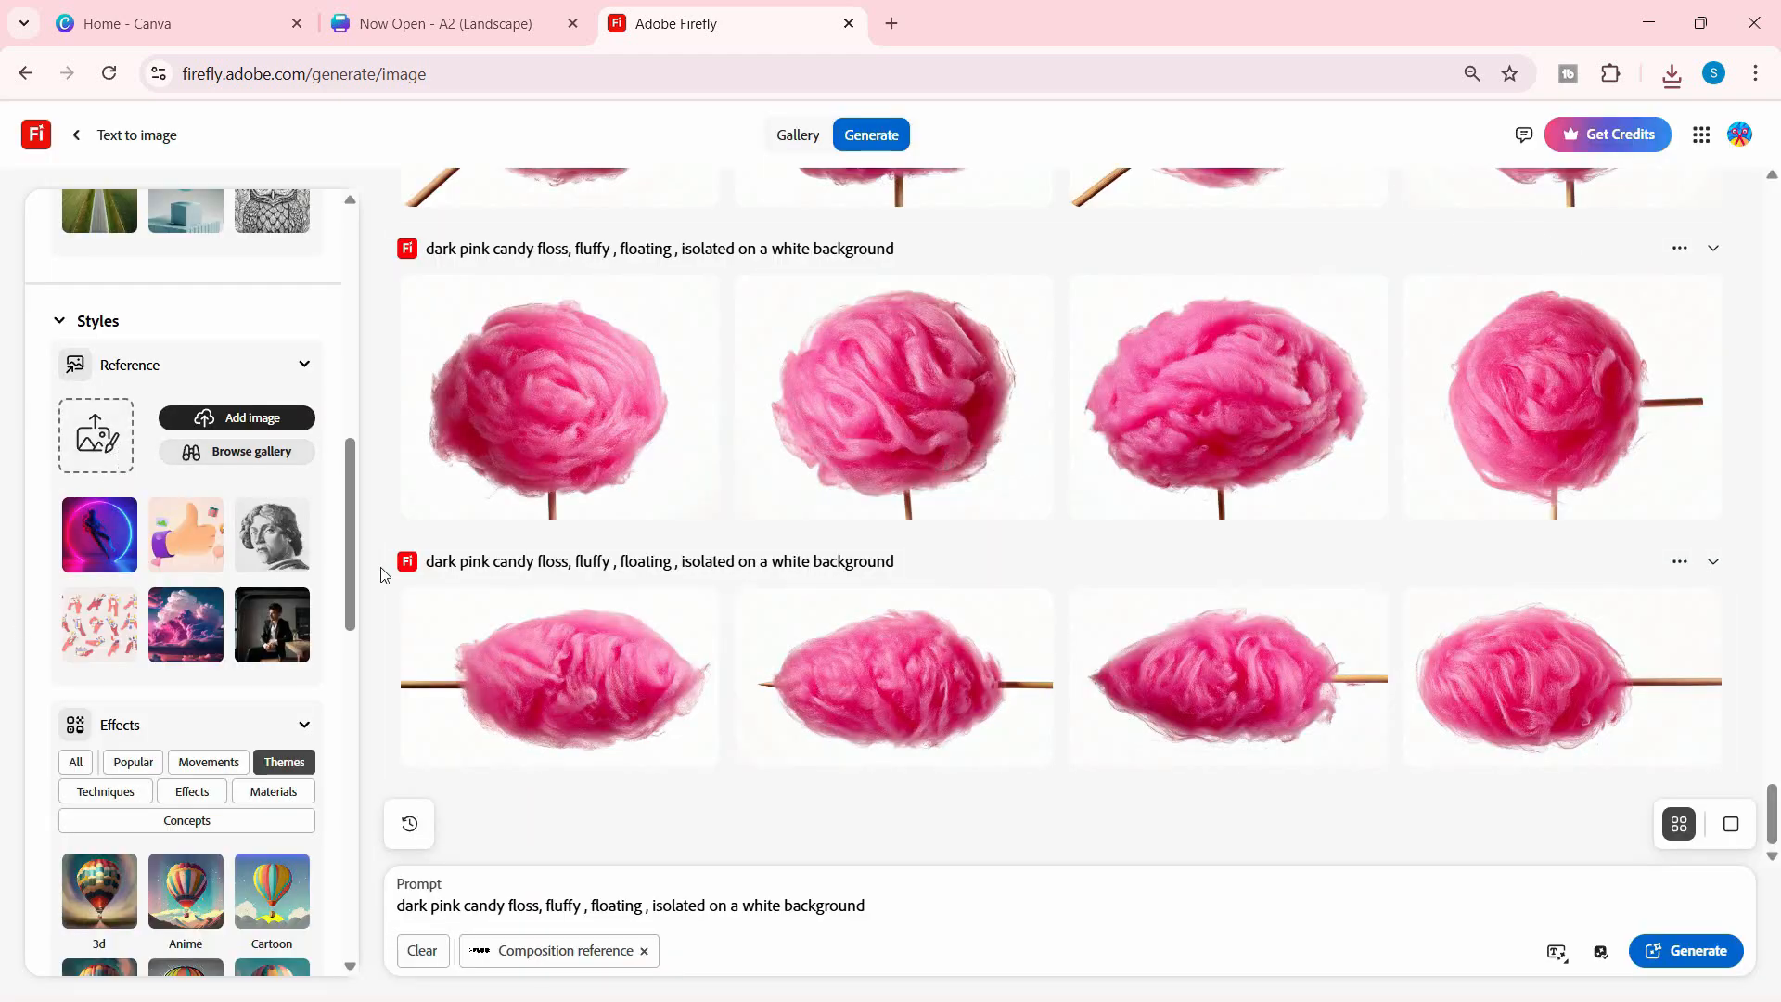
Upload the most recently downloaded dark pink candy floss image as the style reference.
{"action": "left_click", "coordinate": [246, 418]}
{"action": "left_click", "coordinate": [232, 330]}
{"action": "double_click", "coordinate": [395, 275]}
Set the composition reference's strength to maximum and the style strength to minimum.
{"action": "scroll", "coordinate": [151, 616], "scroll_direction": "up", "scroll_amount": 5}
{"action": "scroll", "coordinate": [152, 617], "scroll_direction": "down", "scroll_amount": 3}
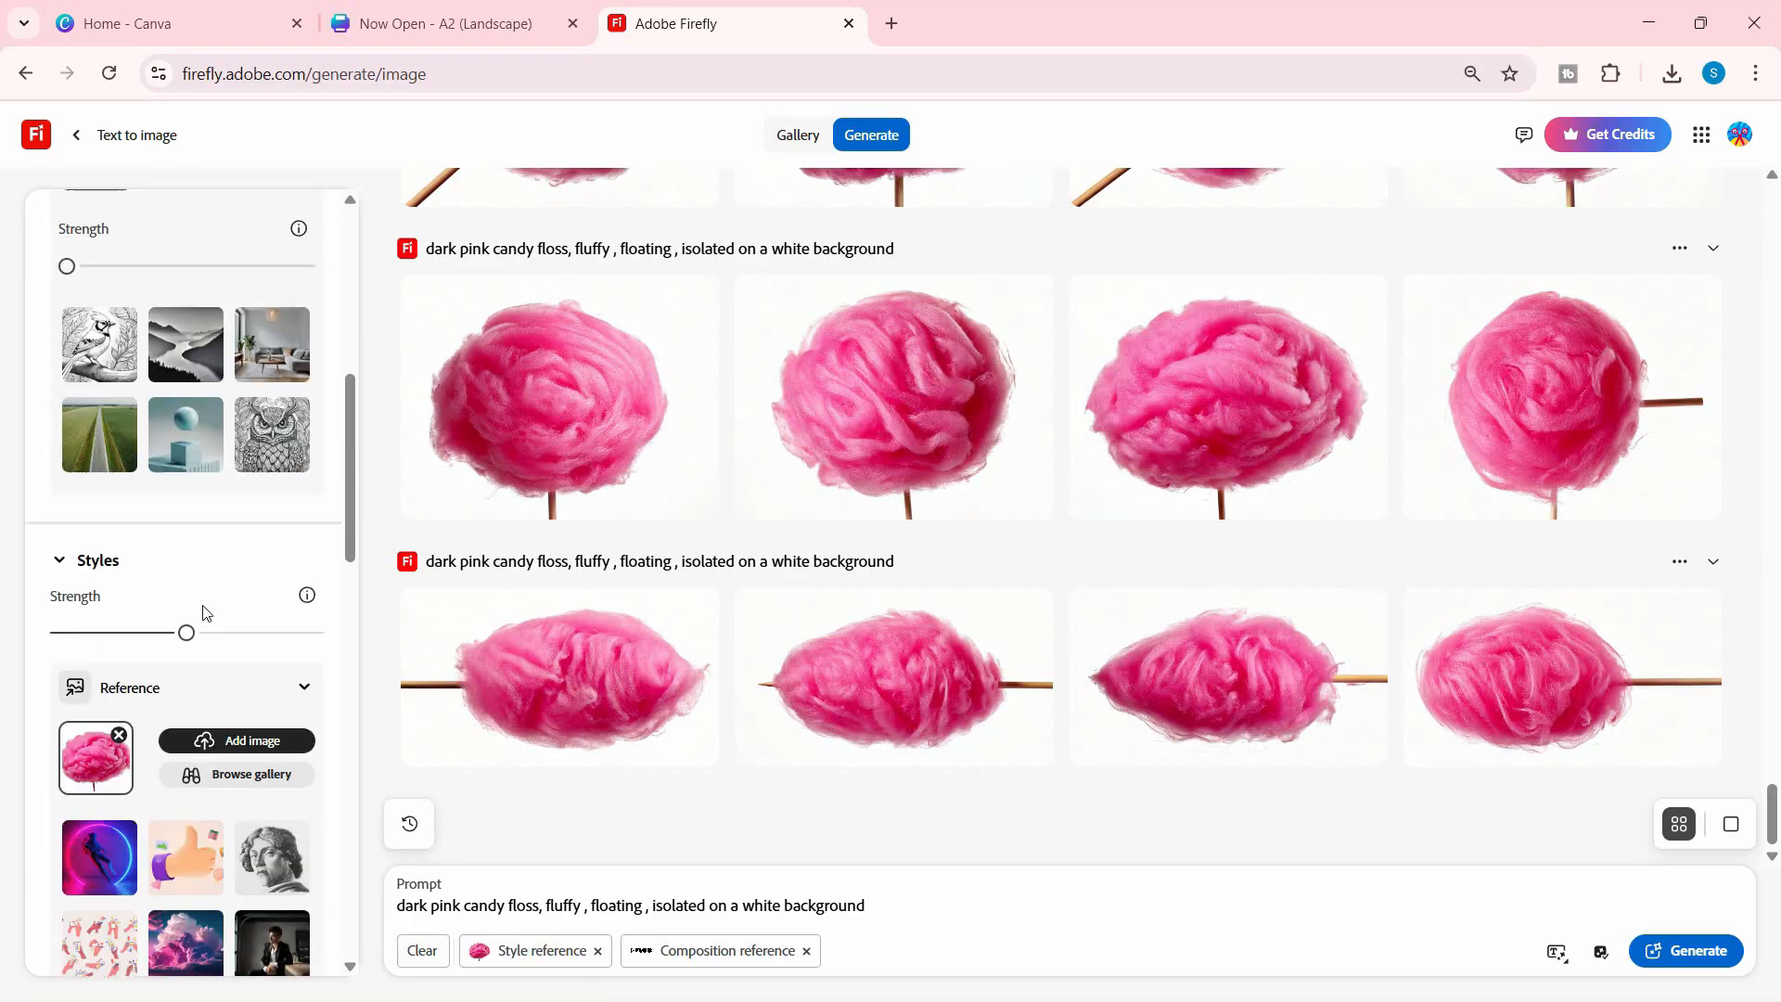
{"action": "scroll", "coordinate": [204, 612], "scroll_direction": "up", "scroll_amount": 2}
{"action": "left_click_drag", "start_coordinate": [116, 492], "coordinate": [320, 490]}
{"action": "scroll", "coordinate": [322, 529], "scroll_direction": "down", "scroll_amount": 4}
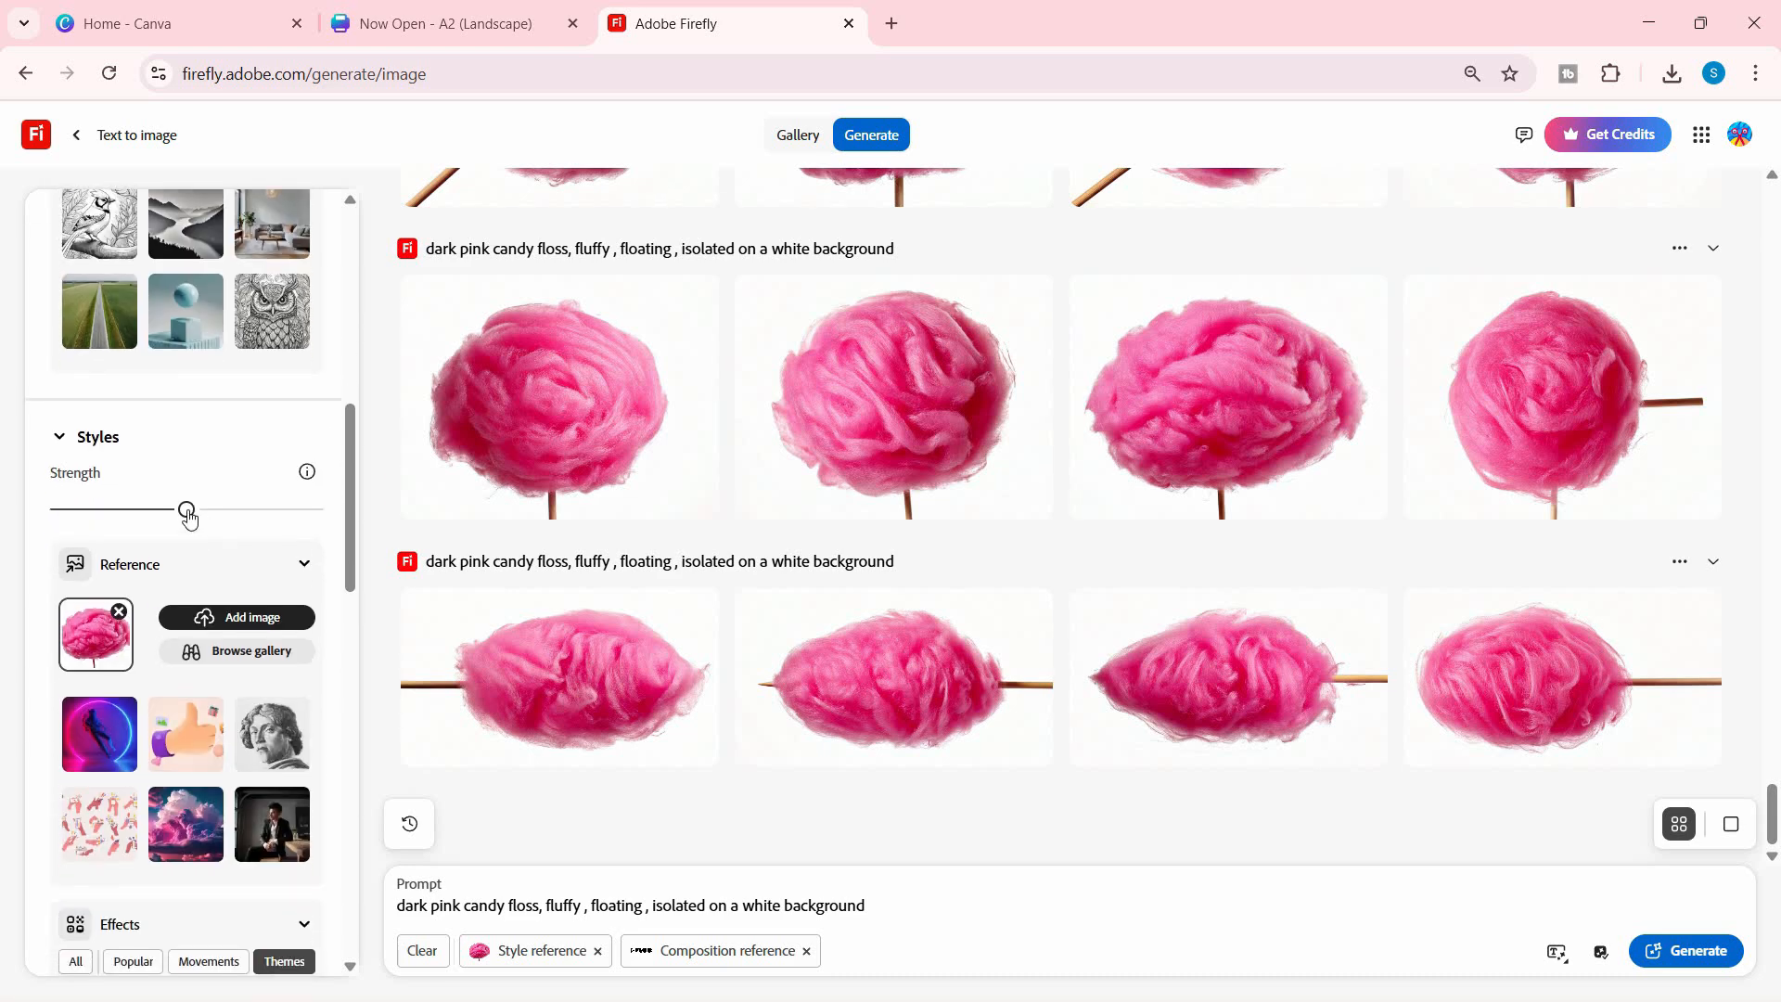
{"action": "left_click_drag", "start_coordinate": [187, 511], "coordinate": [50, 512]}
Add the Hyper realistic theme effect and generate images with the composition and style references.
{"action": "scroll", "coordinate": [149, 561], "scroll_direction": "down", "scroll_amount": 3}
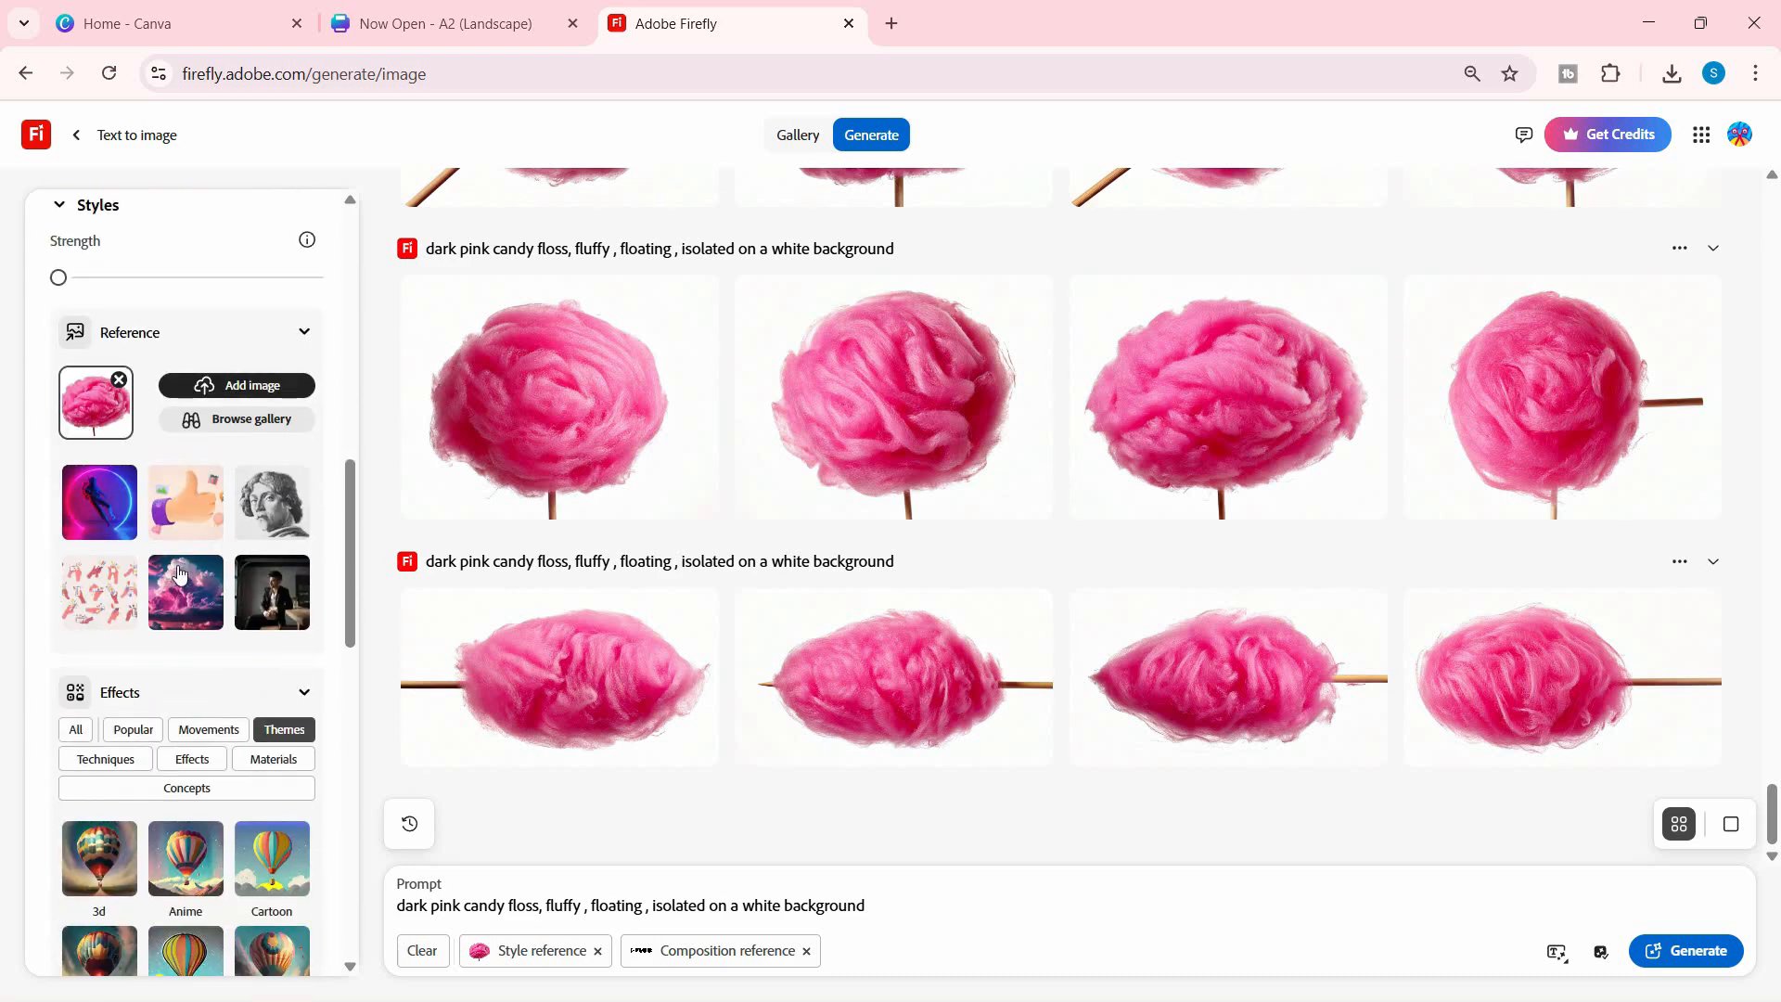
{"action": "scroll", "coordinate": [227, 584], "scroll_direction": "down", "scroll_amount": 4}
{"action": "scroll", "coordinate": [251, 436], "scroll_direction": "up", "scroll_amount": 1}
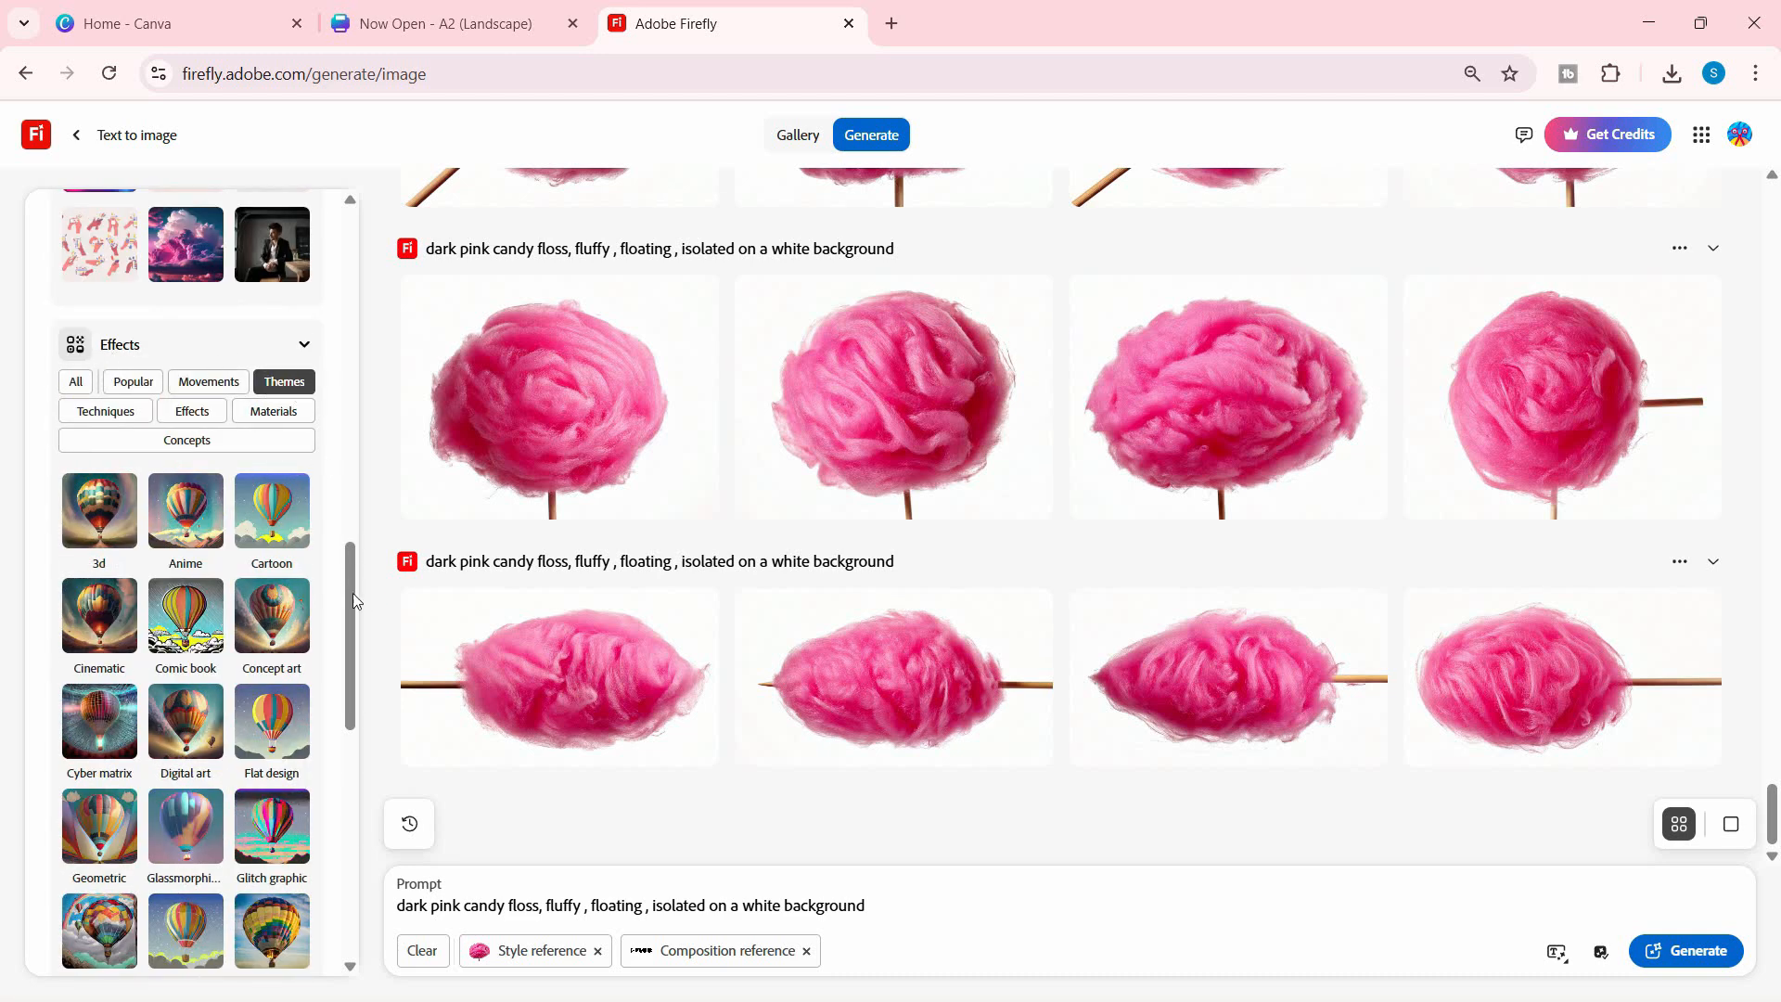
{"action": "scroll", "coordinate": [356, 601], "scroll_direction": "down", "scroll_amount": 3}
{"action": "left_click", "coordinate": [284, 603]}
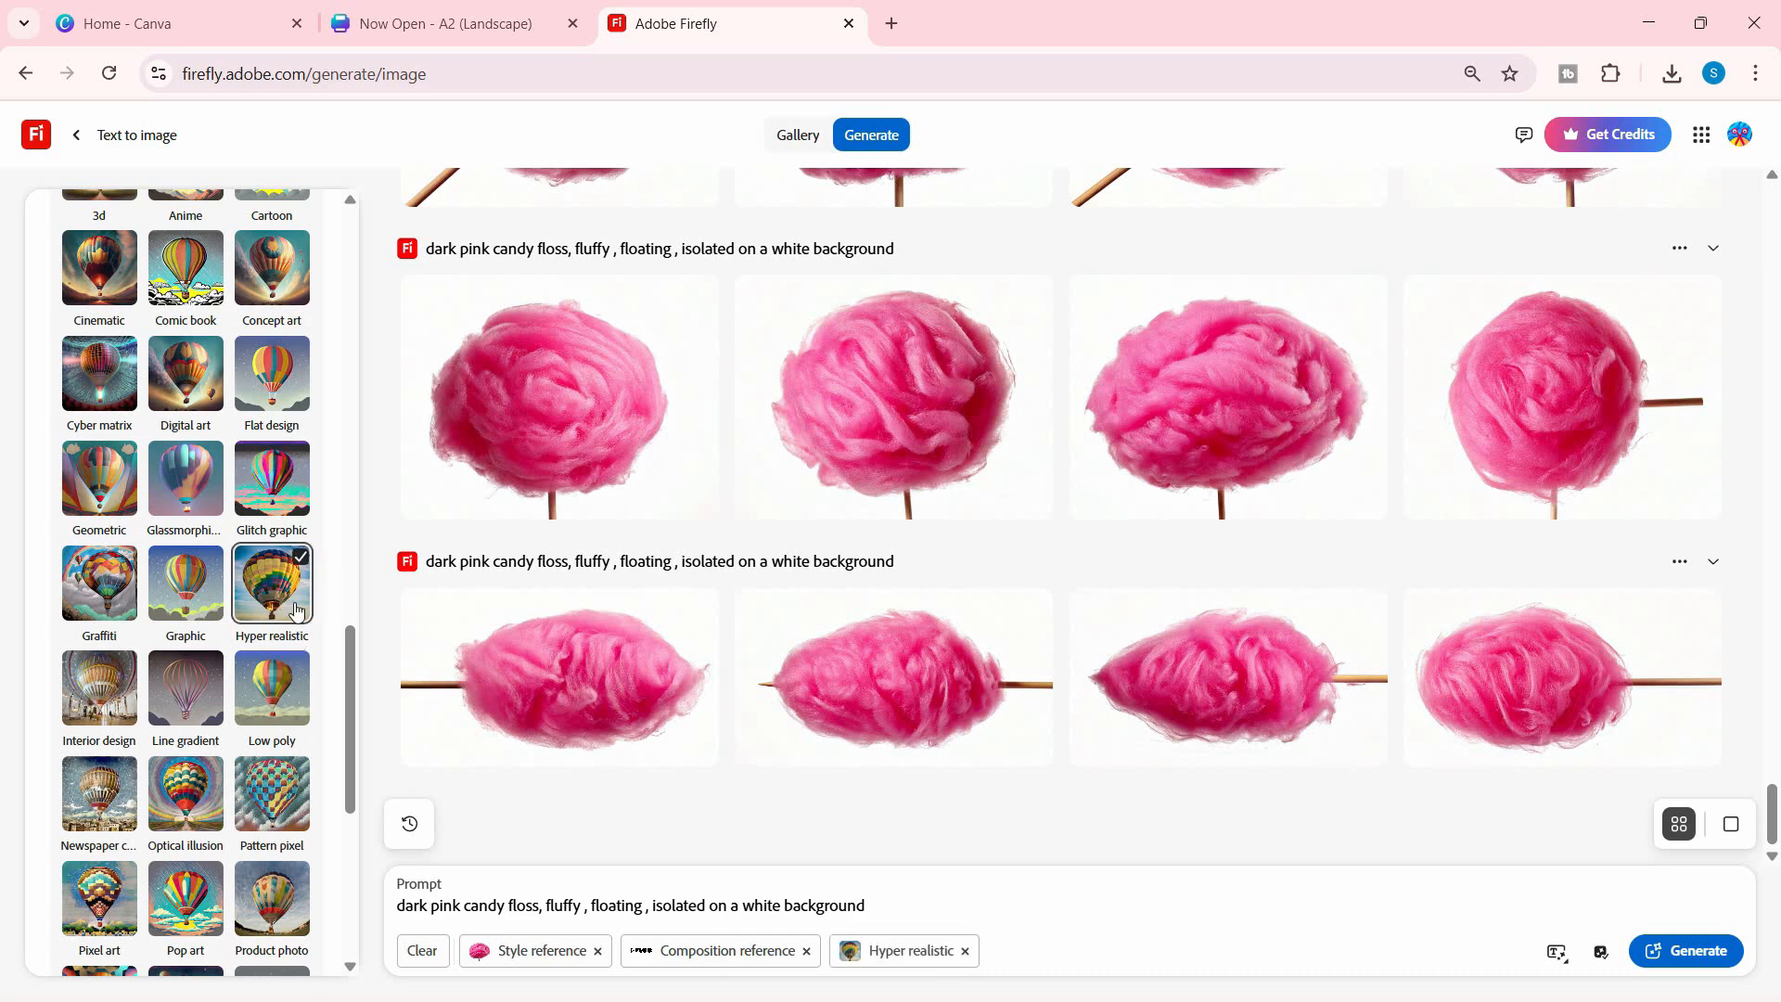
{"action": "scroll", "coordinate": [348, 783], "scroll_direction": "down", "scroll_amount": 4}
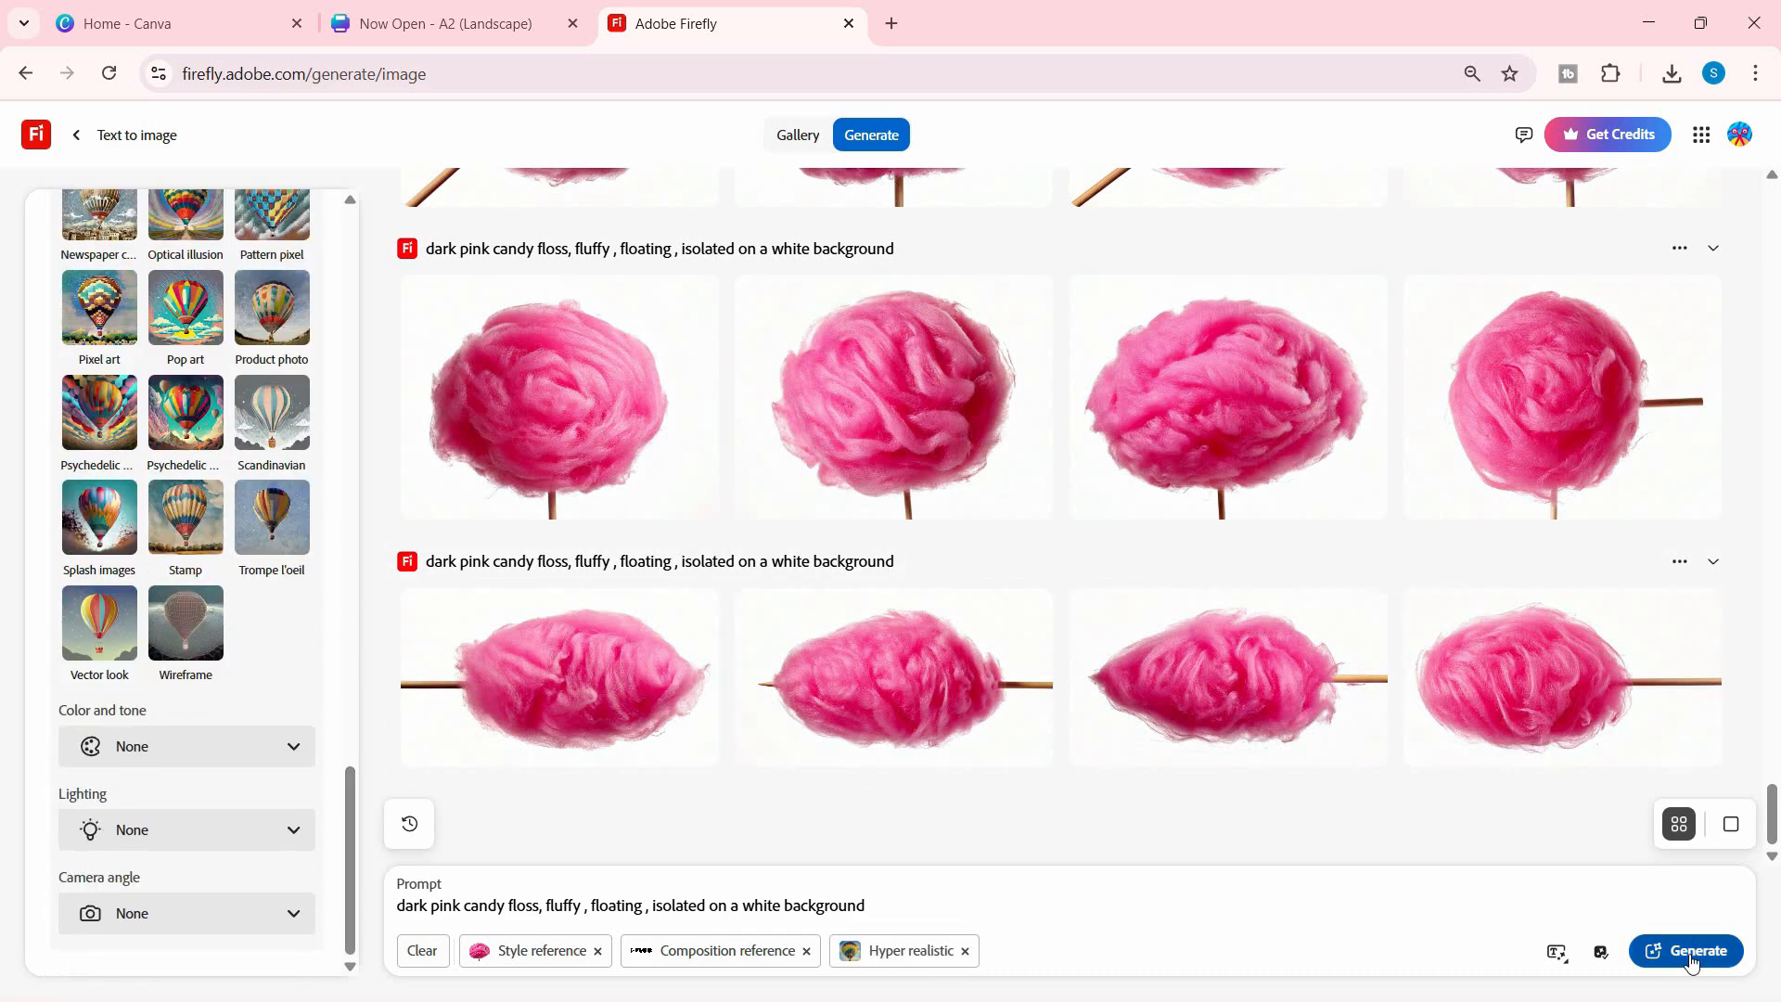
{"action": "left_click", "coordinate": [1687, 951]}
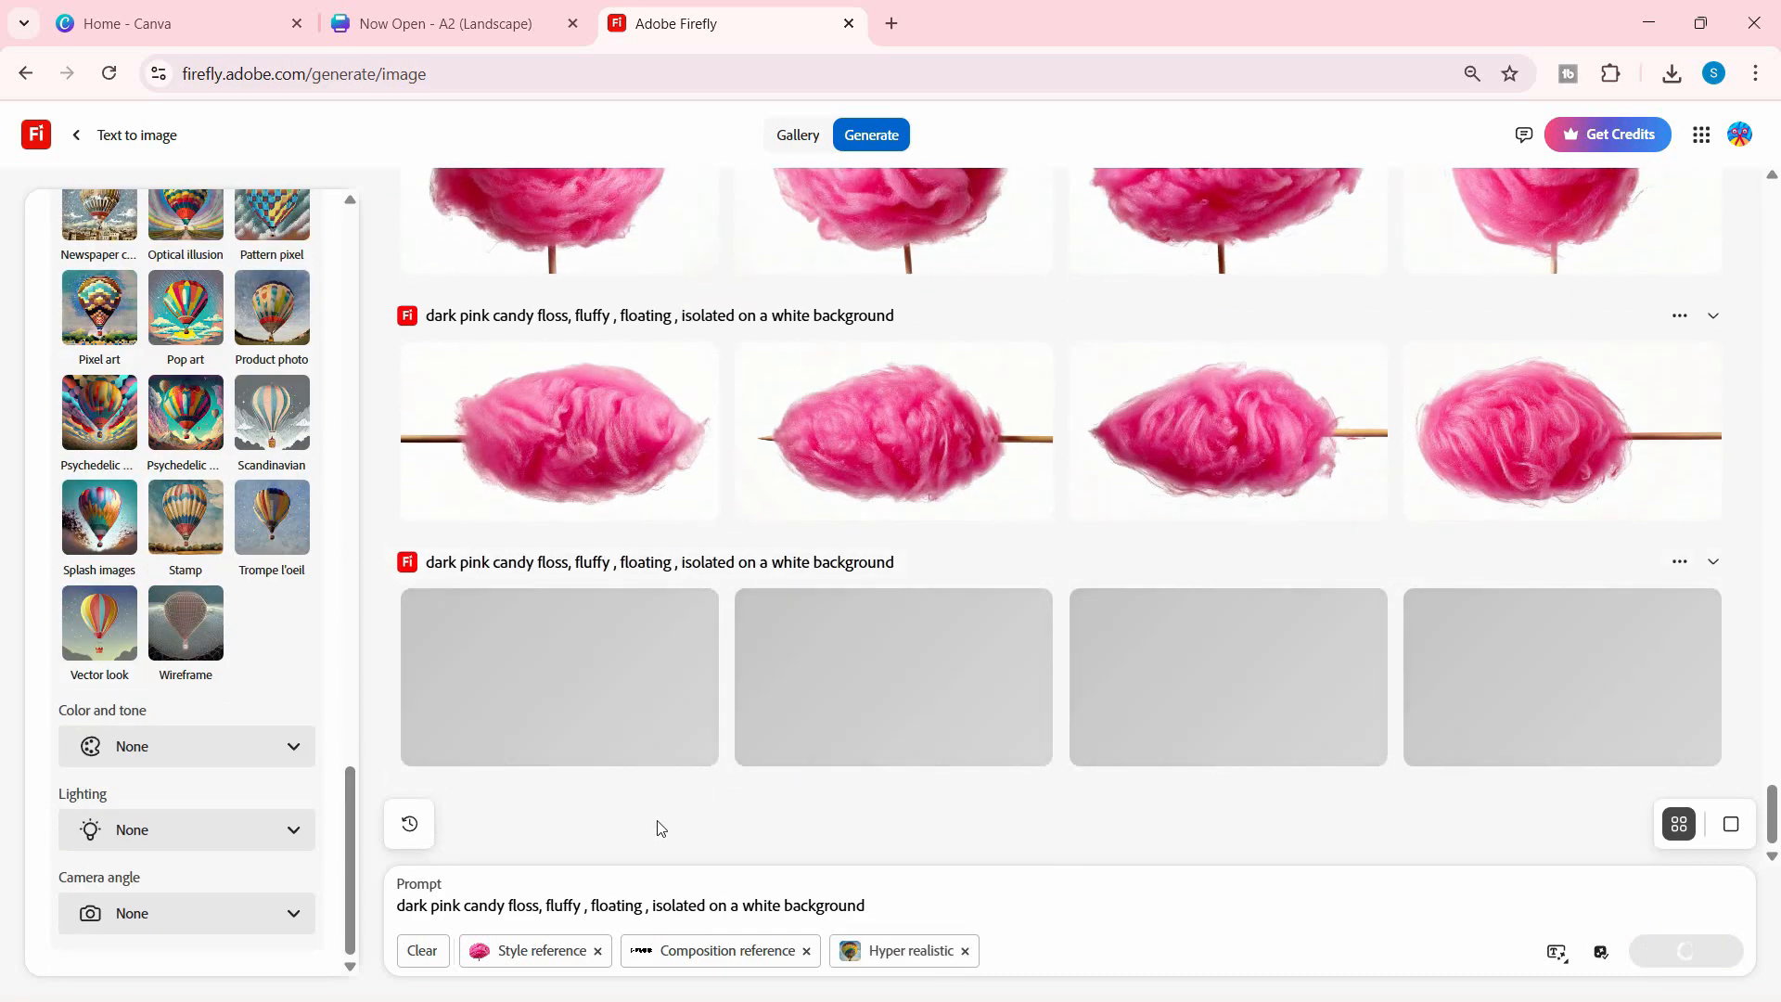
View the first two generated C-FLOSS images enlarged and close the preview.
{"action": "left_click", "coordinate": [631, 716]}
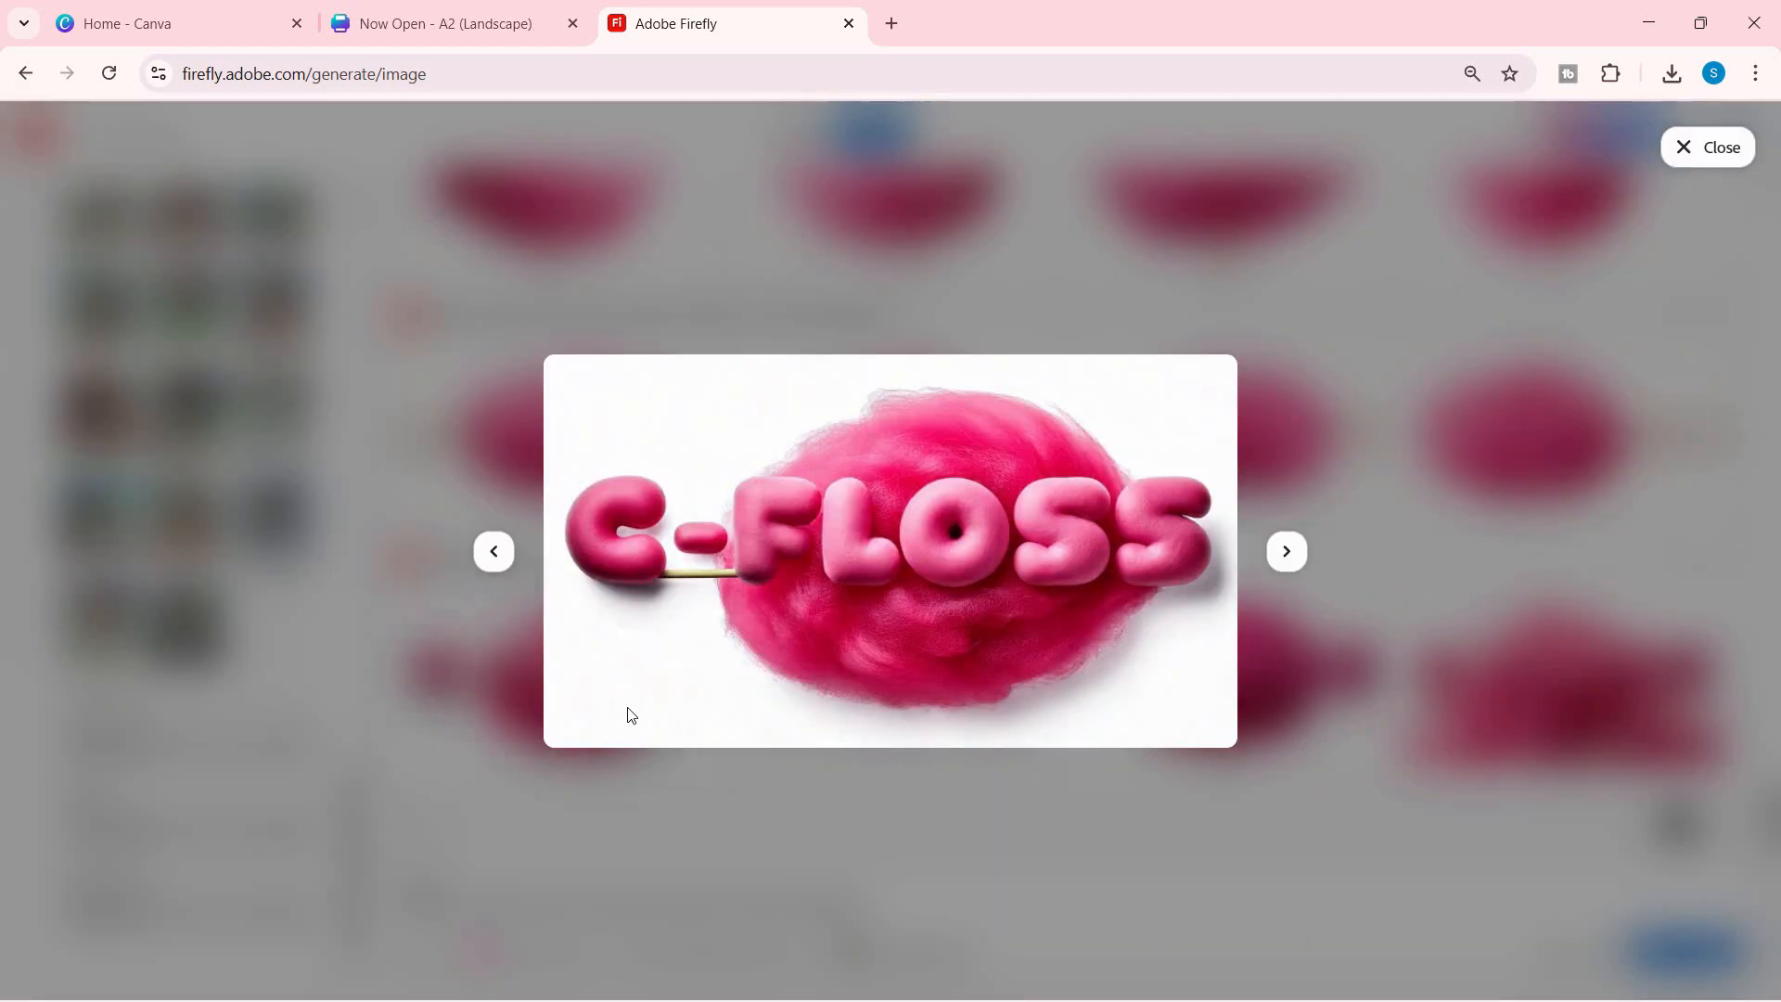
{"action": "left_click", "coordinate": [1288, 553]}
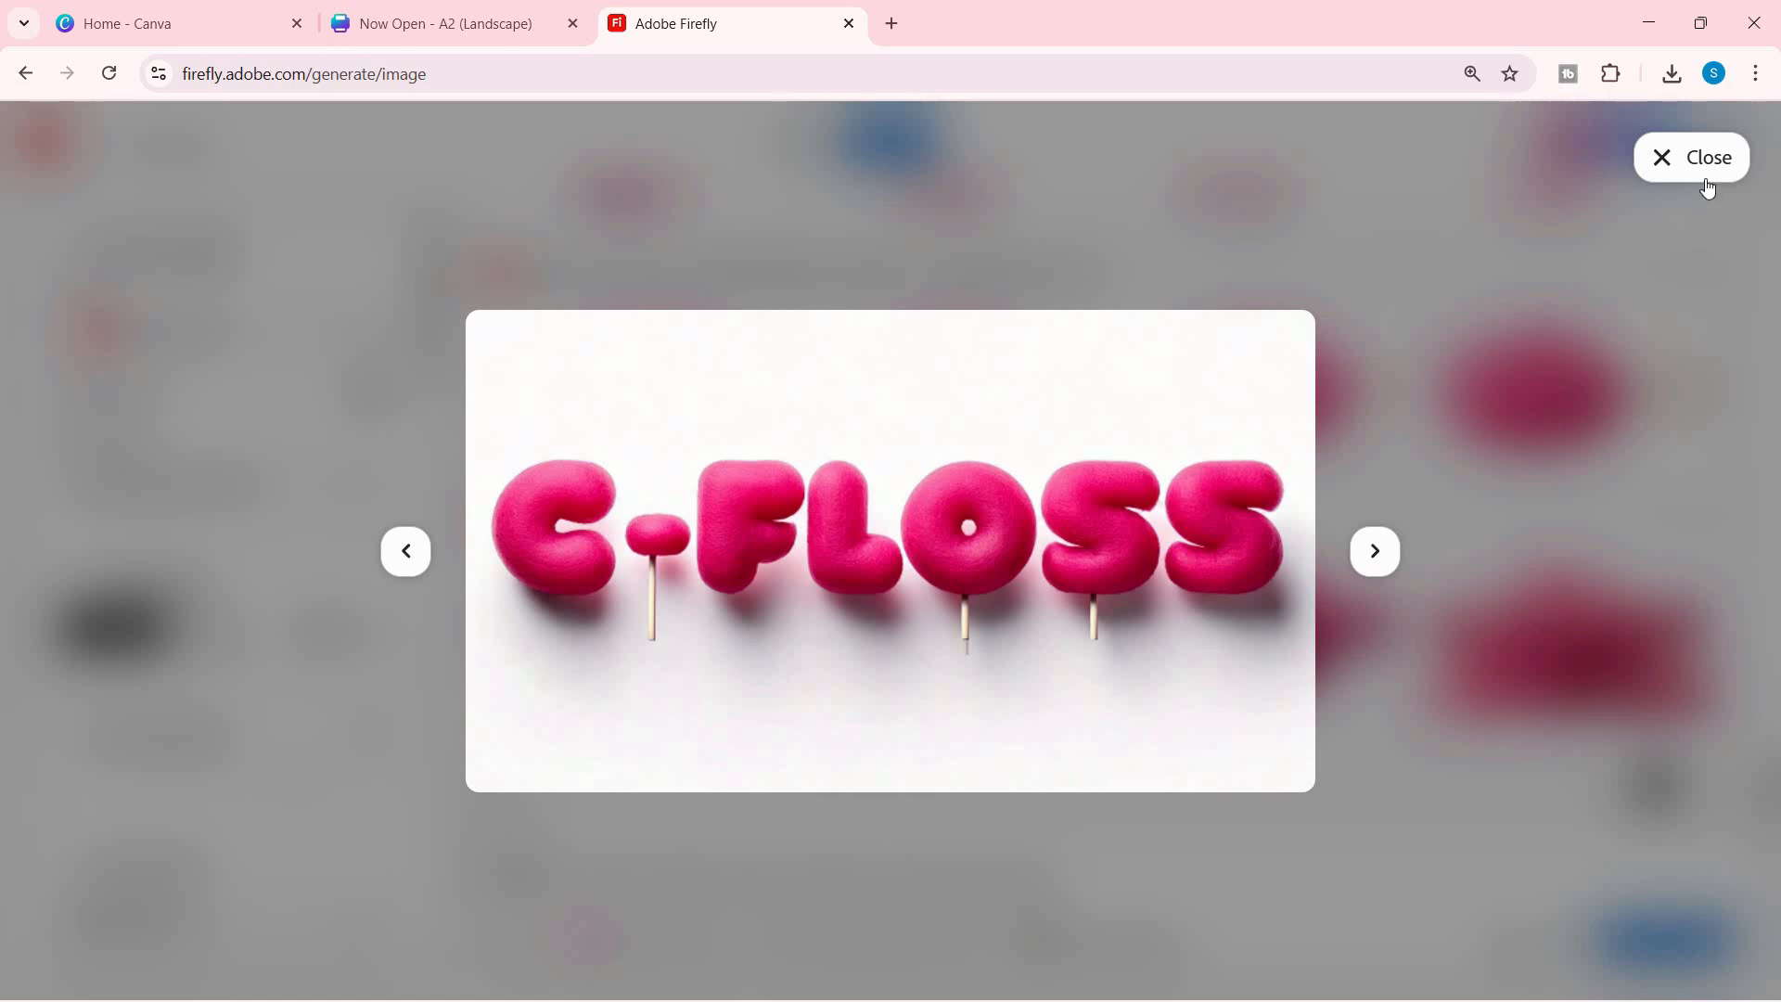
{"action": "left_click", "coordinate": [1708, 186]}
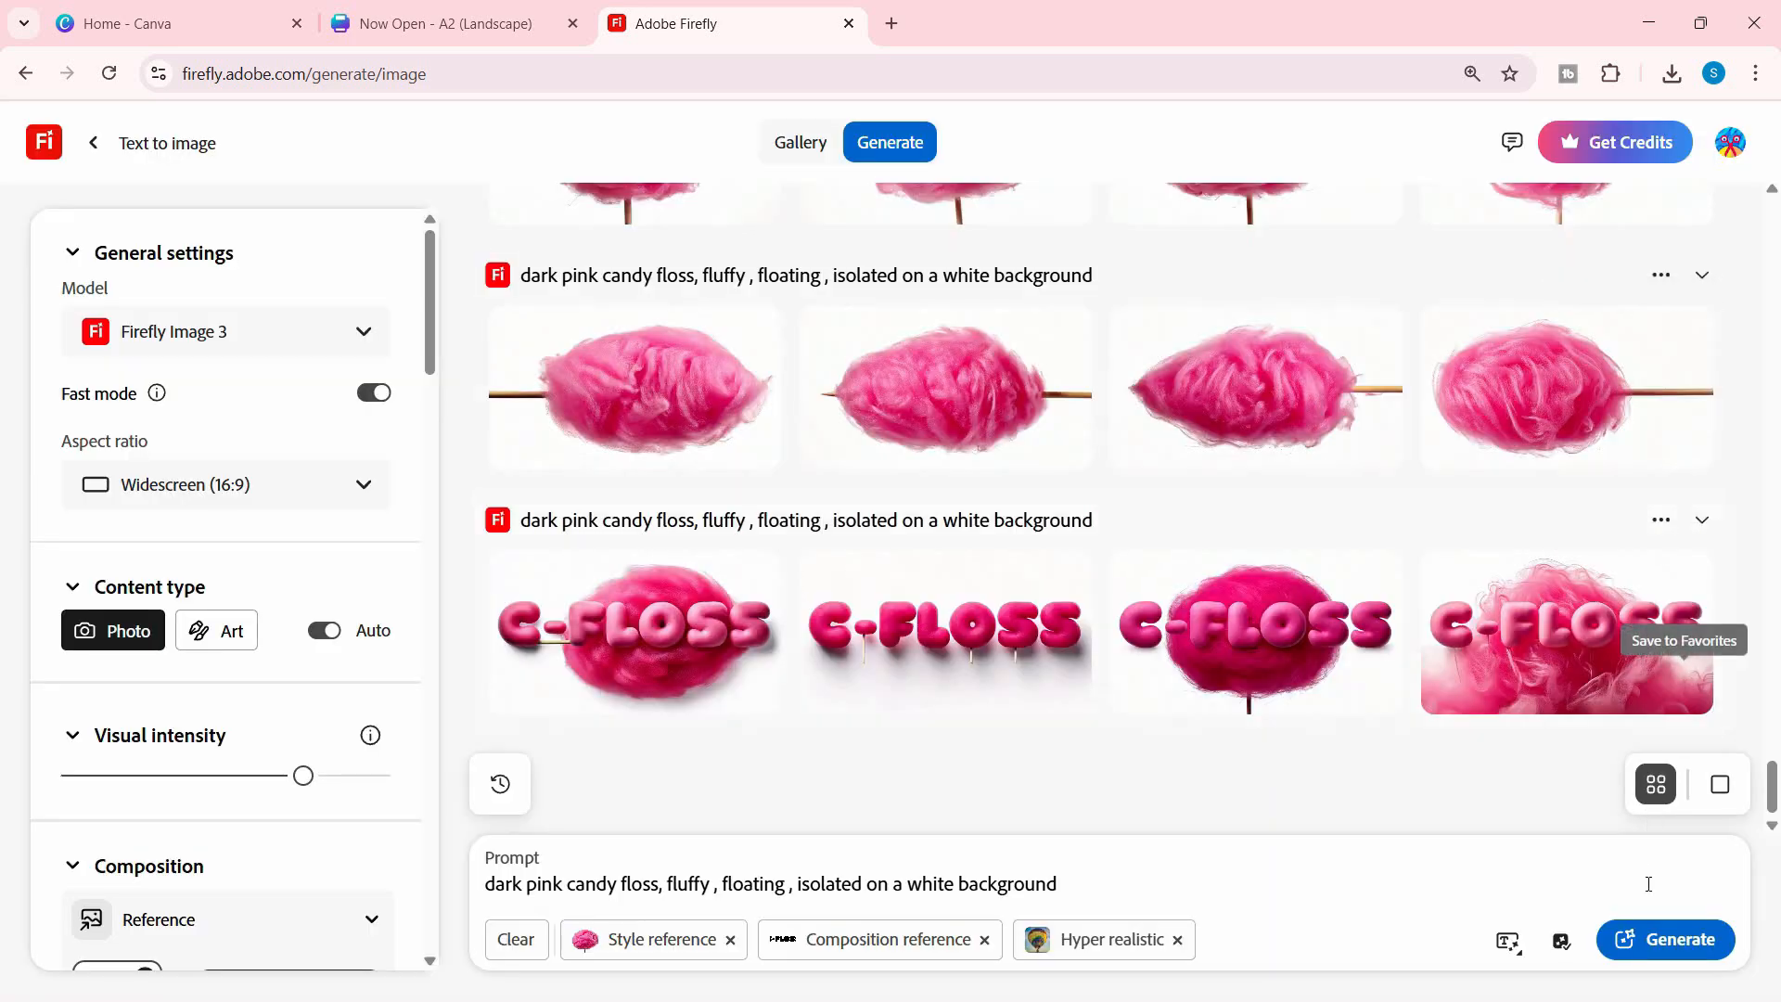
Generate another batch with the same prompt and references, and look through the new C-FLOSS images enlarged.
{"action": "left_click", "coordinate": [1670, 940]}
{"action": "left_click", "coordinate": [1755, 74]}
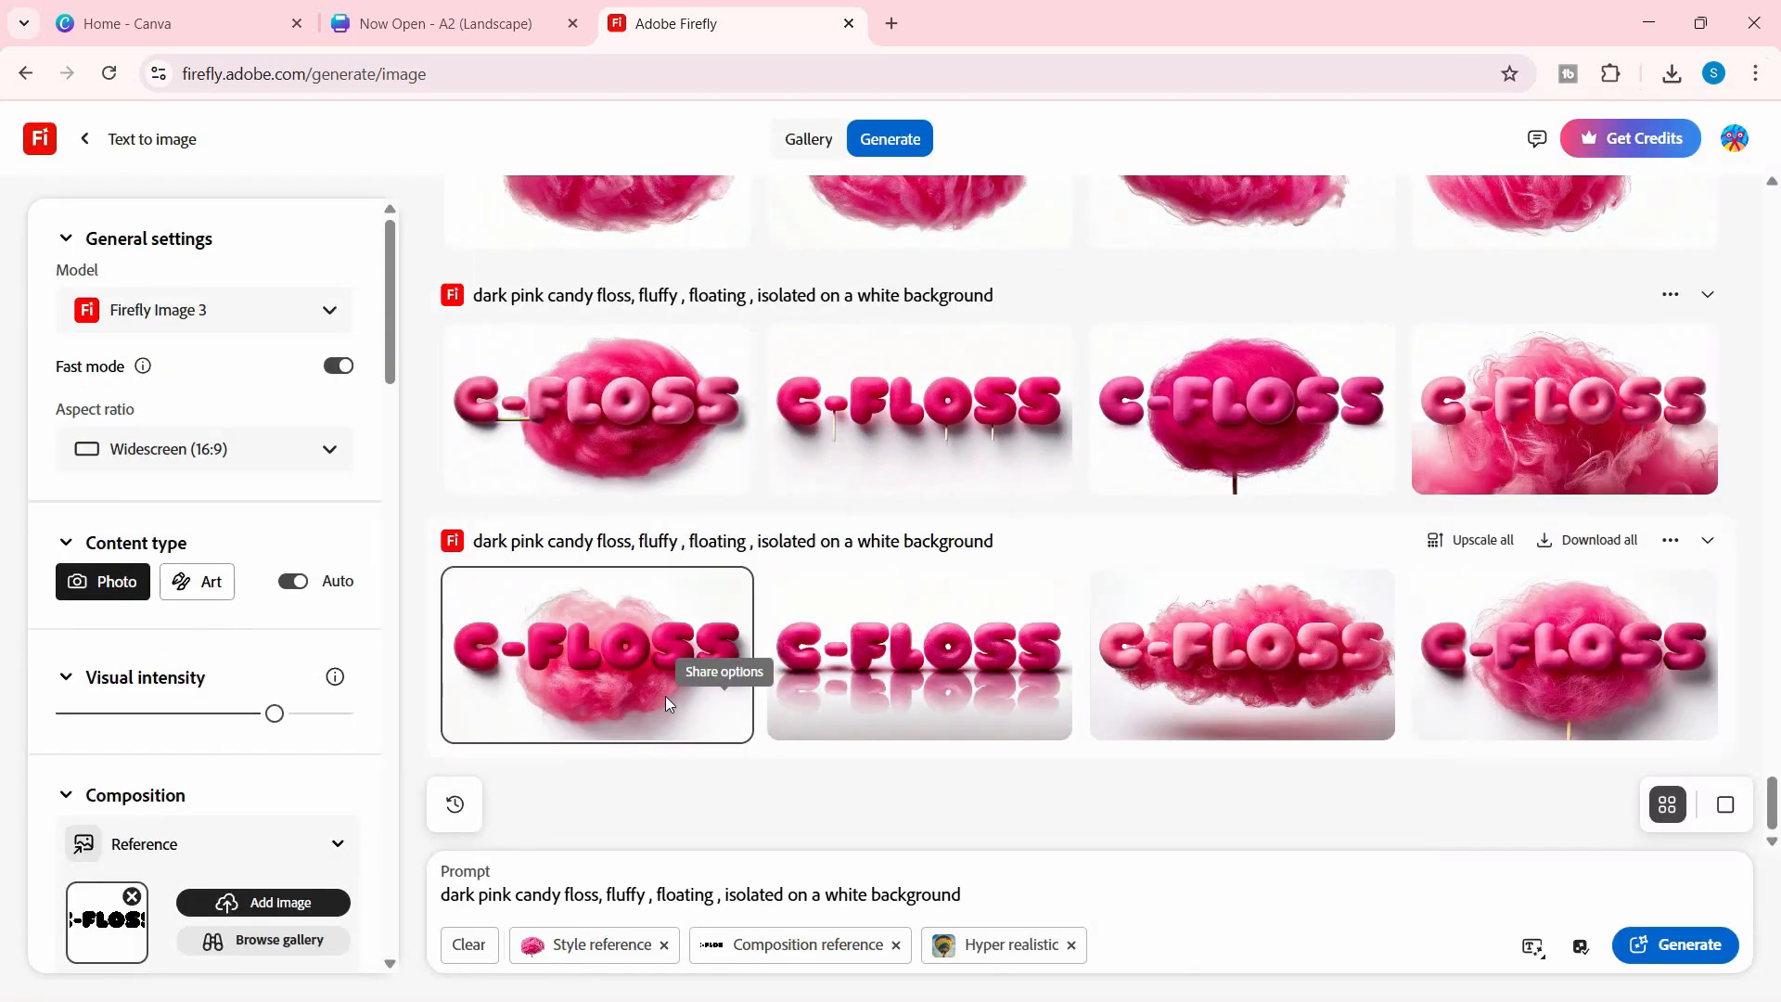
{"action": "left_click", "coordinate": [666, 696]}
{"action": "left_click", "coordinate": [1334, 558]}
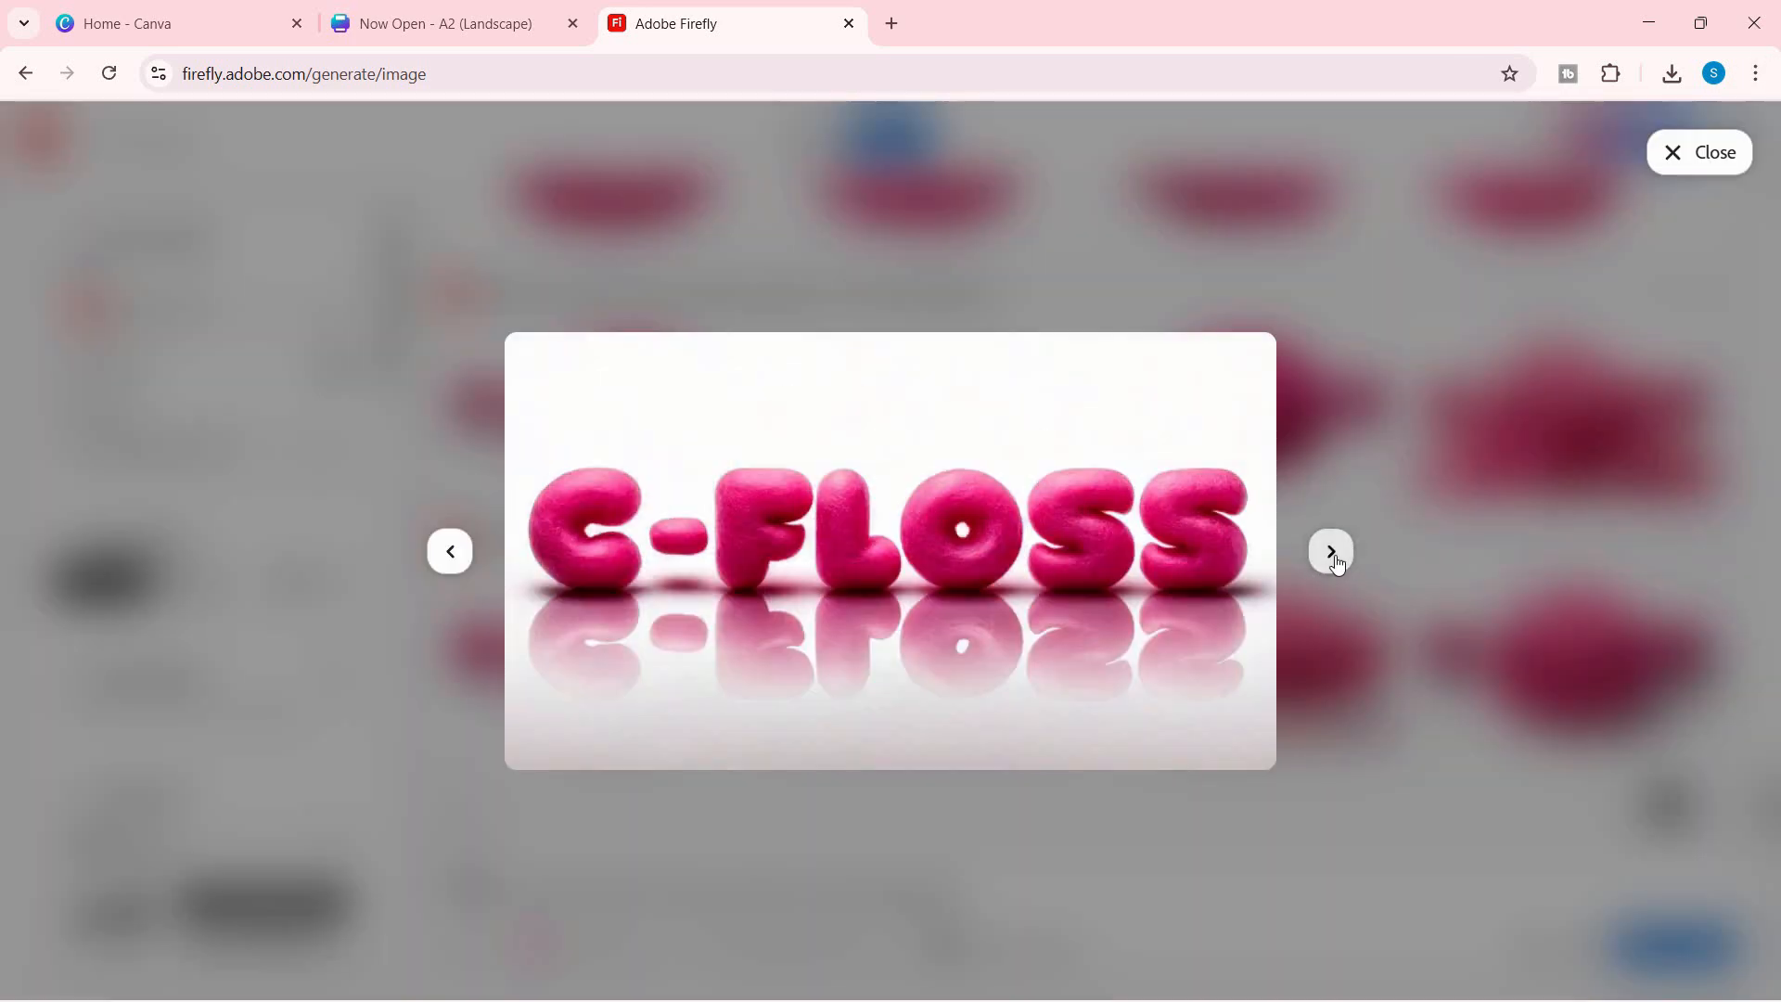
{"action": "left_click", "coordinate": [1324, 563]}
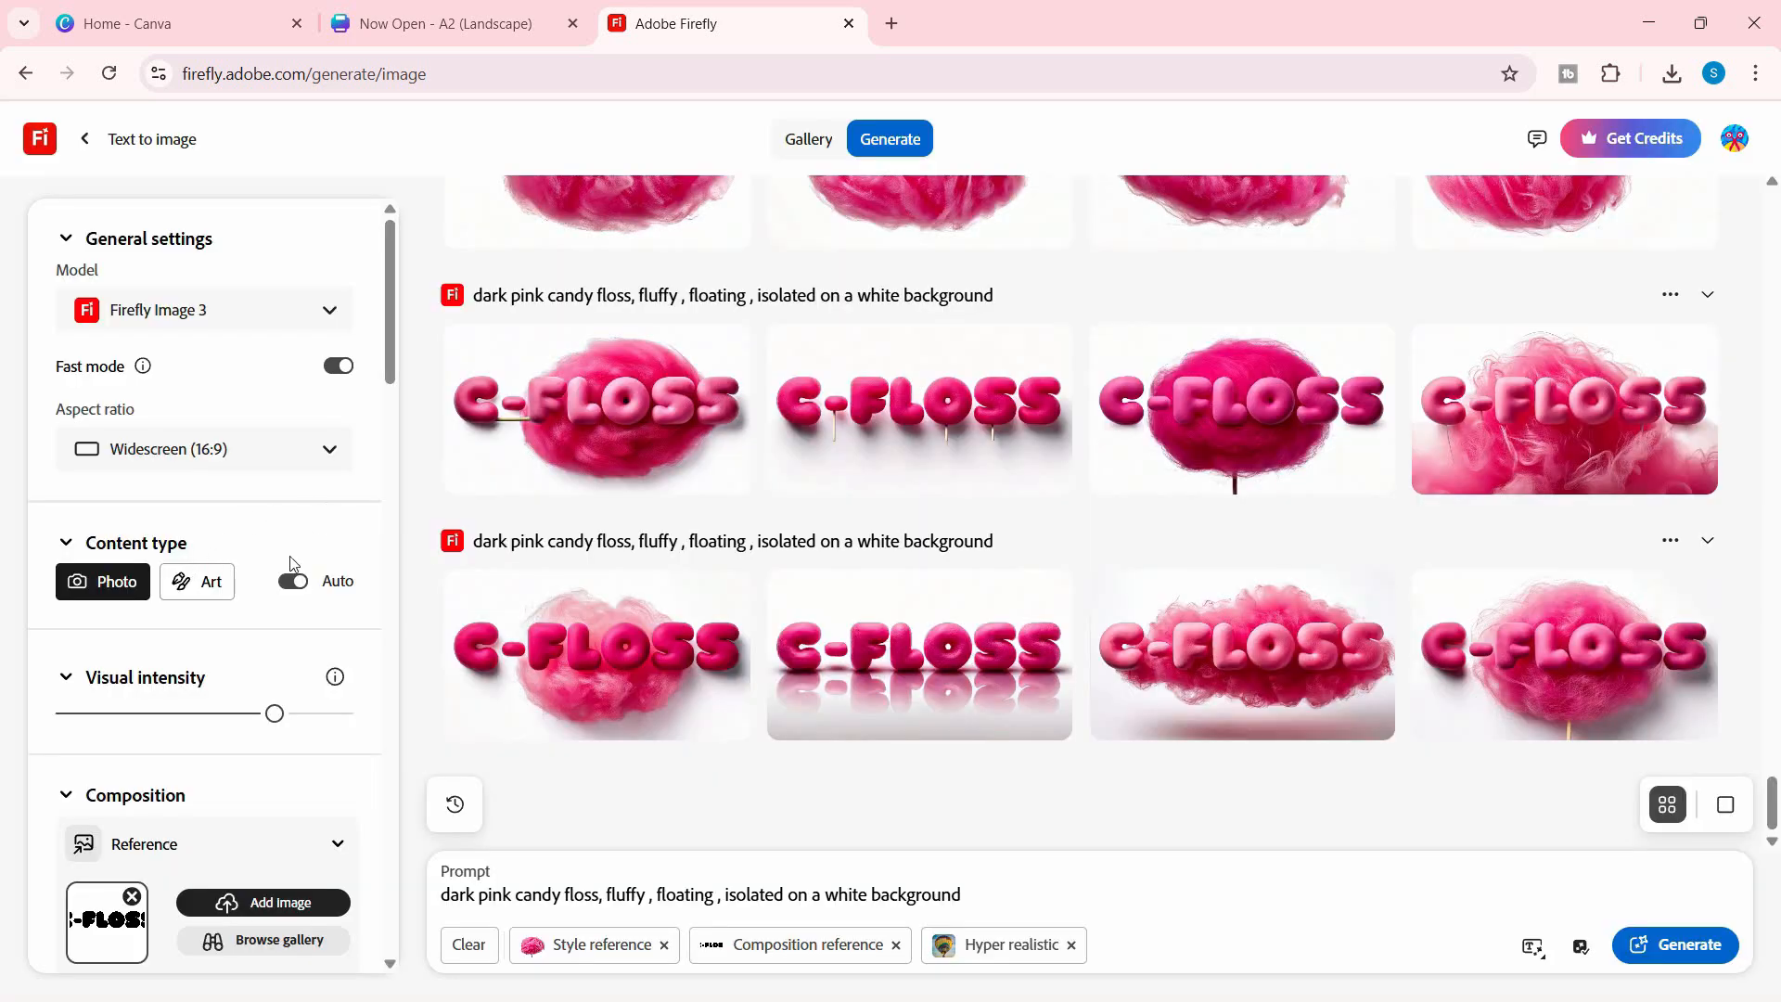
Set the style strength to the middle and the visual intensity to maximum, and generate a new batch of images.
{"action": "scroll", "coordinate": [290, 563], "scroll_direction": "down", "scroll_amount": 3}
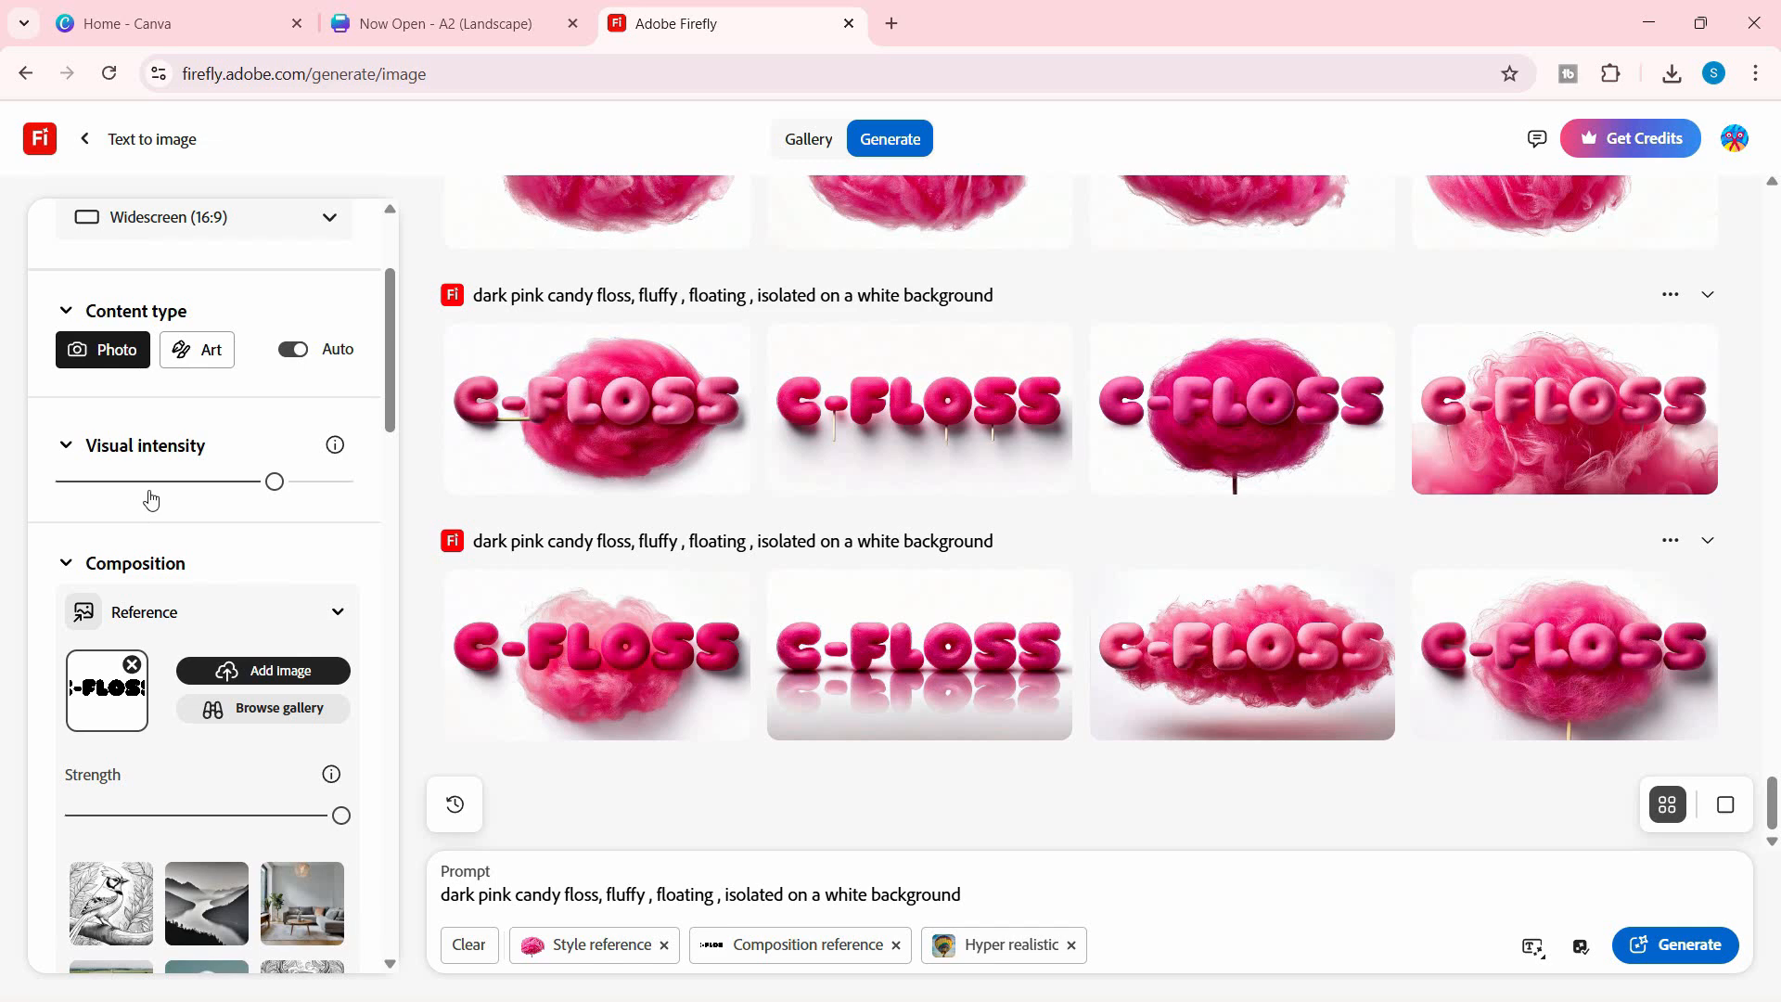
{"action": "scroll", "coordinate": [182, 487], "scroll_direction": "down", "scroll_amount": 3}
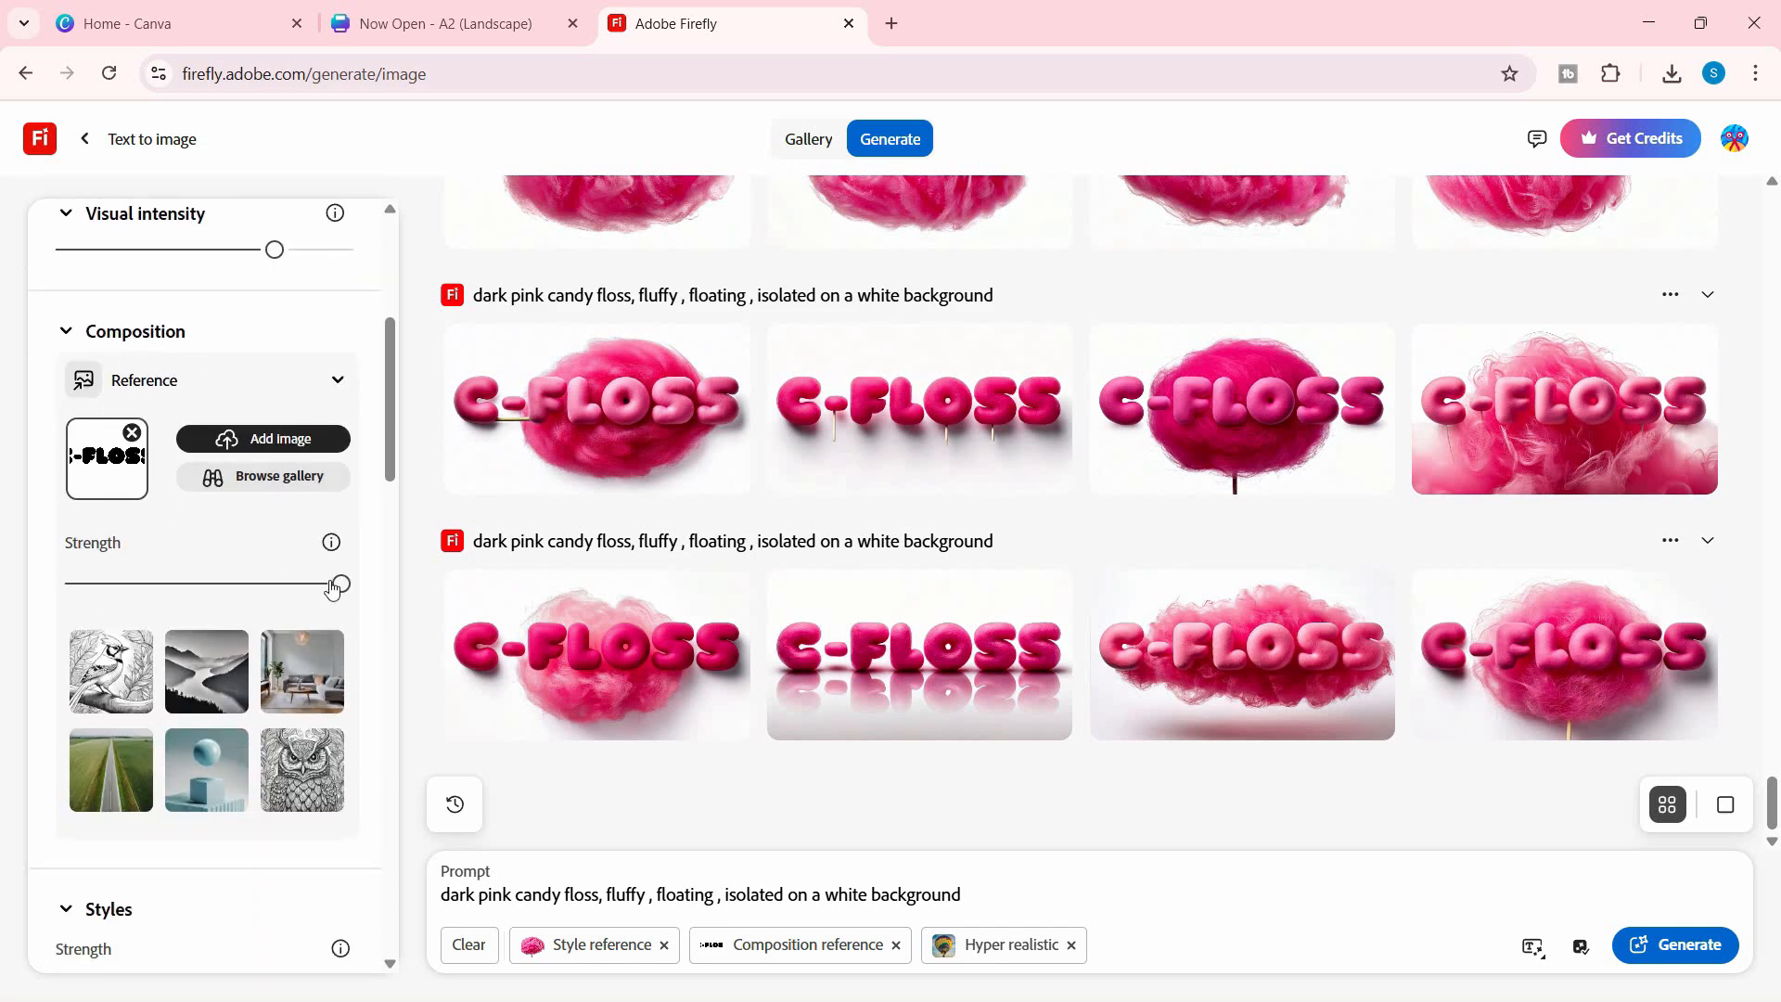
{"action": "scroll", "coordinate": [332, 589], "scroll_direction": "down", "scroll_amount": 5}
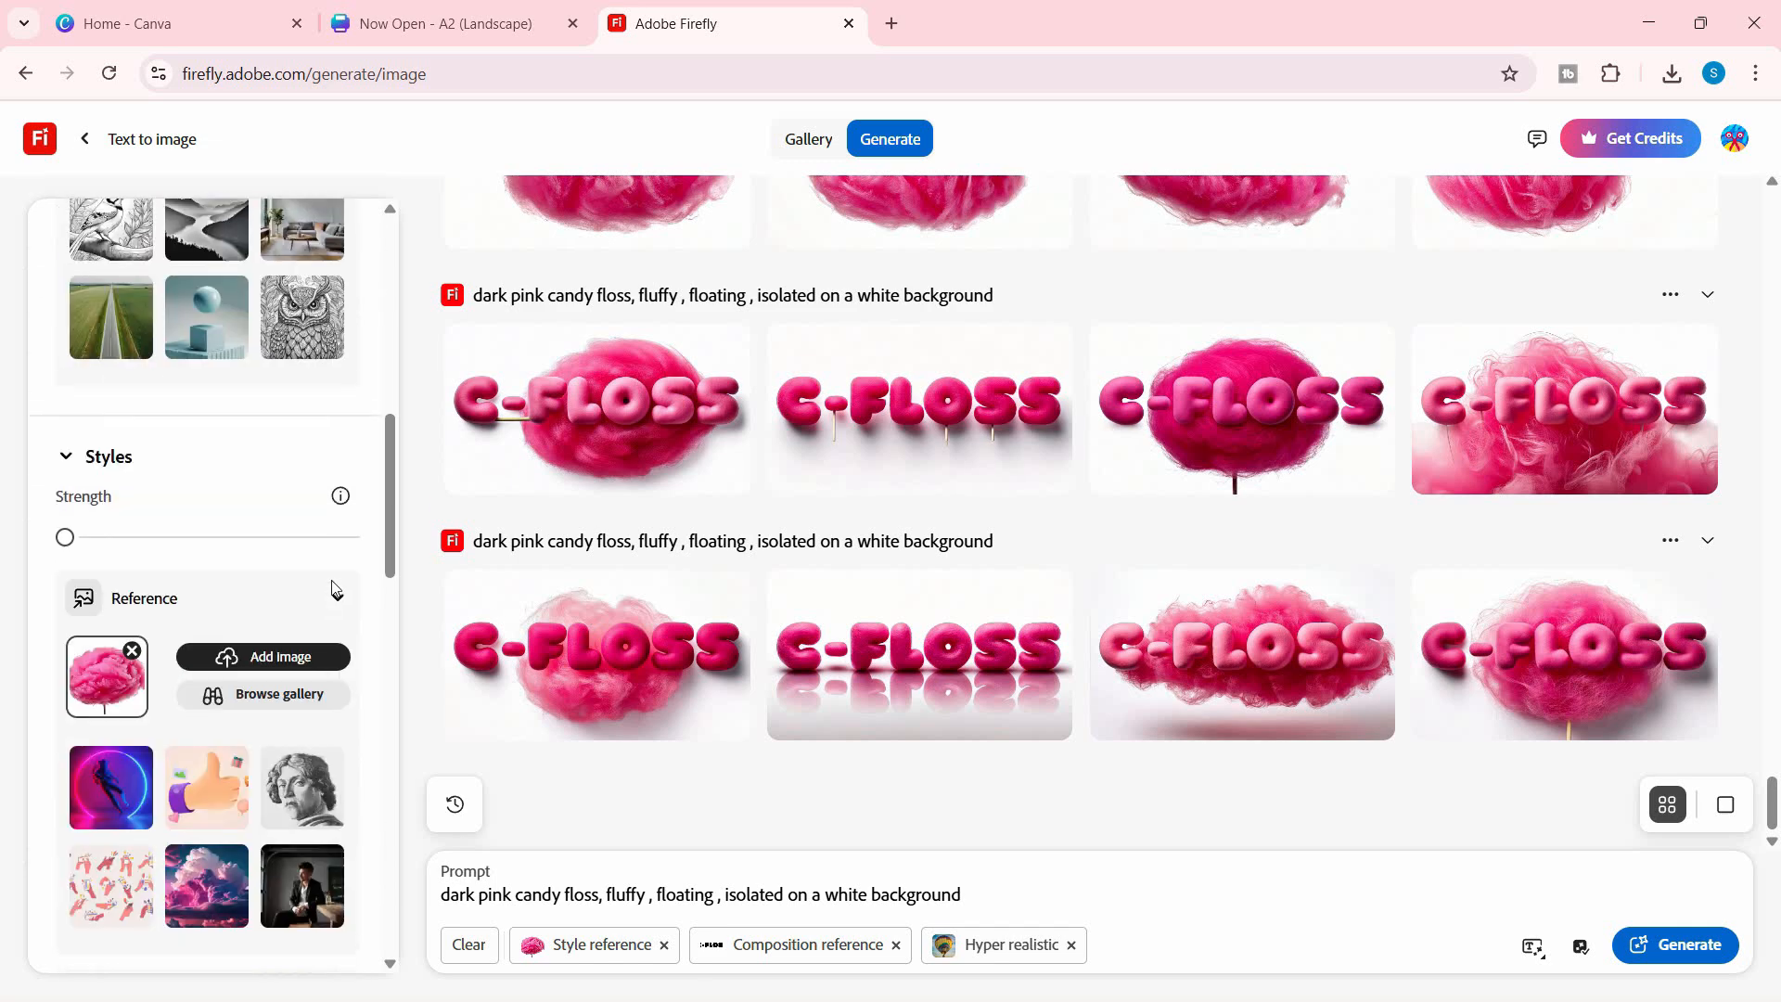
{"action": "left_click", "coordinate": [147, 527]}
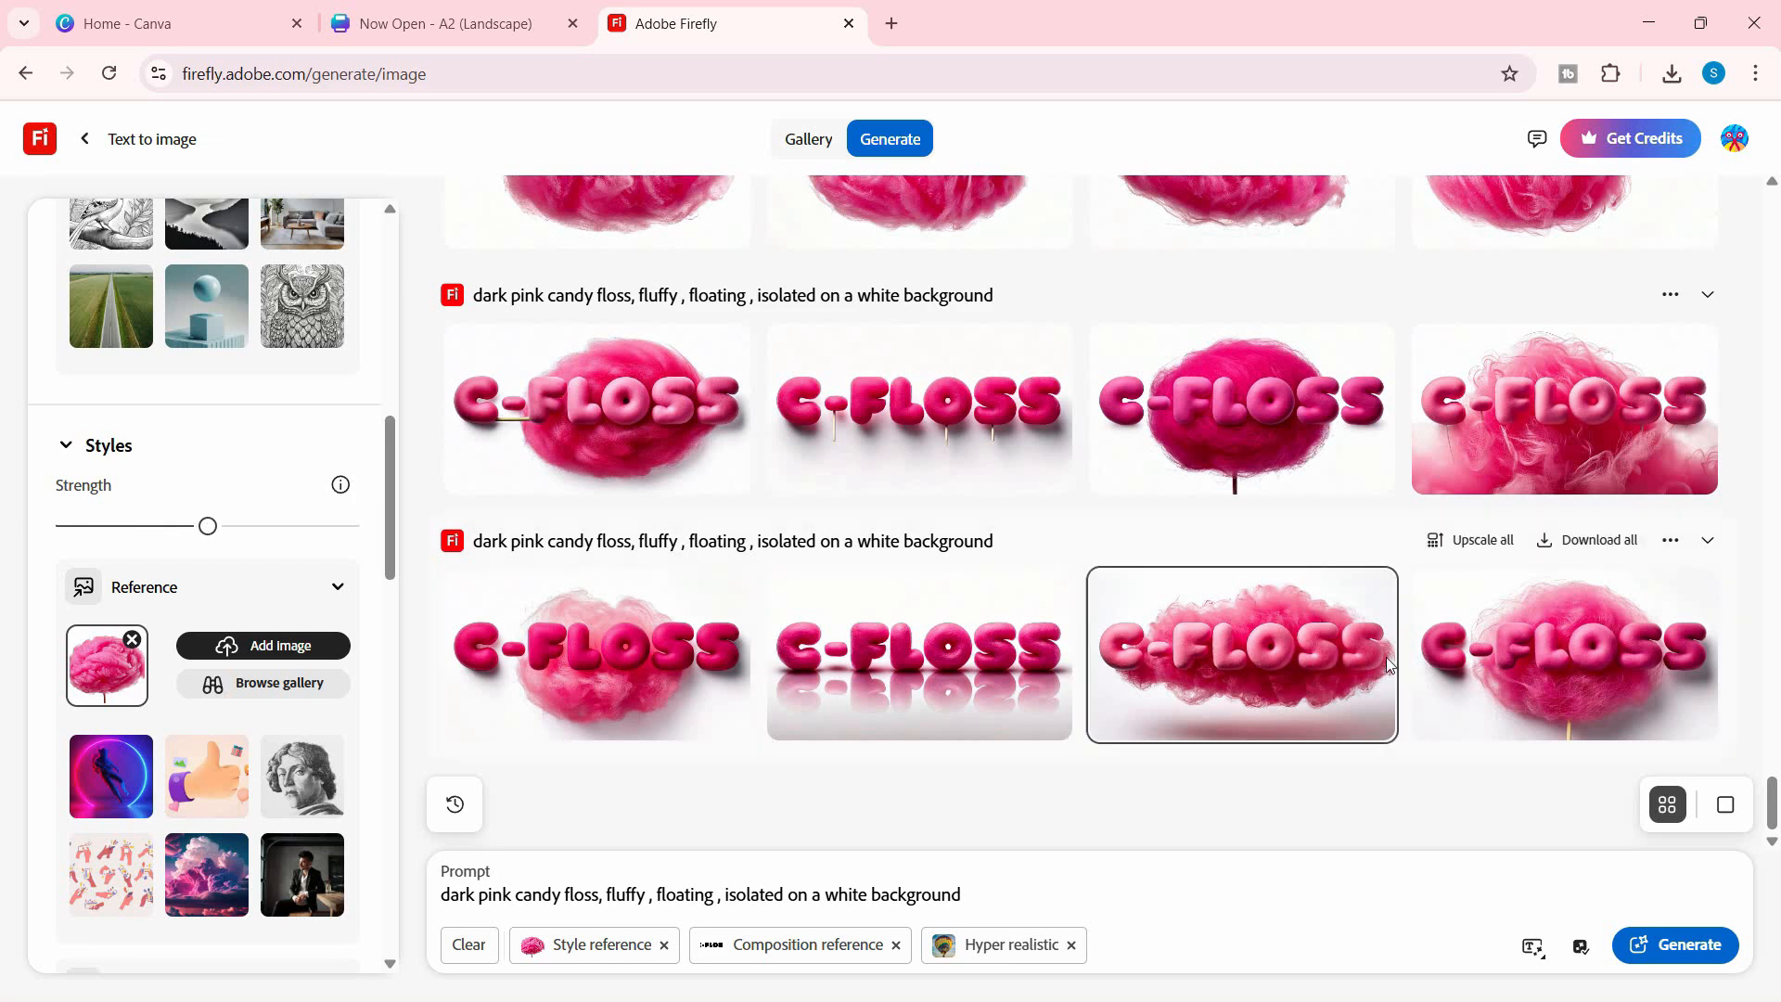
{"action": "scroll", "coordinate": [386, 637], "scroll_direction": "up", "scroll_amount": 10}
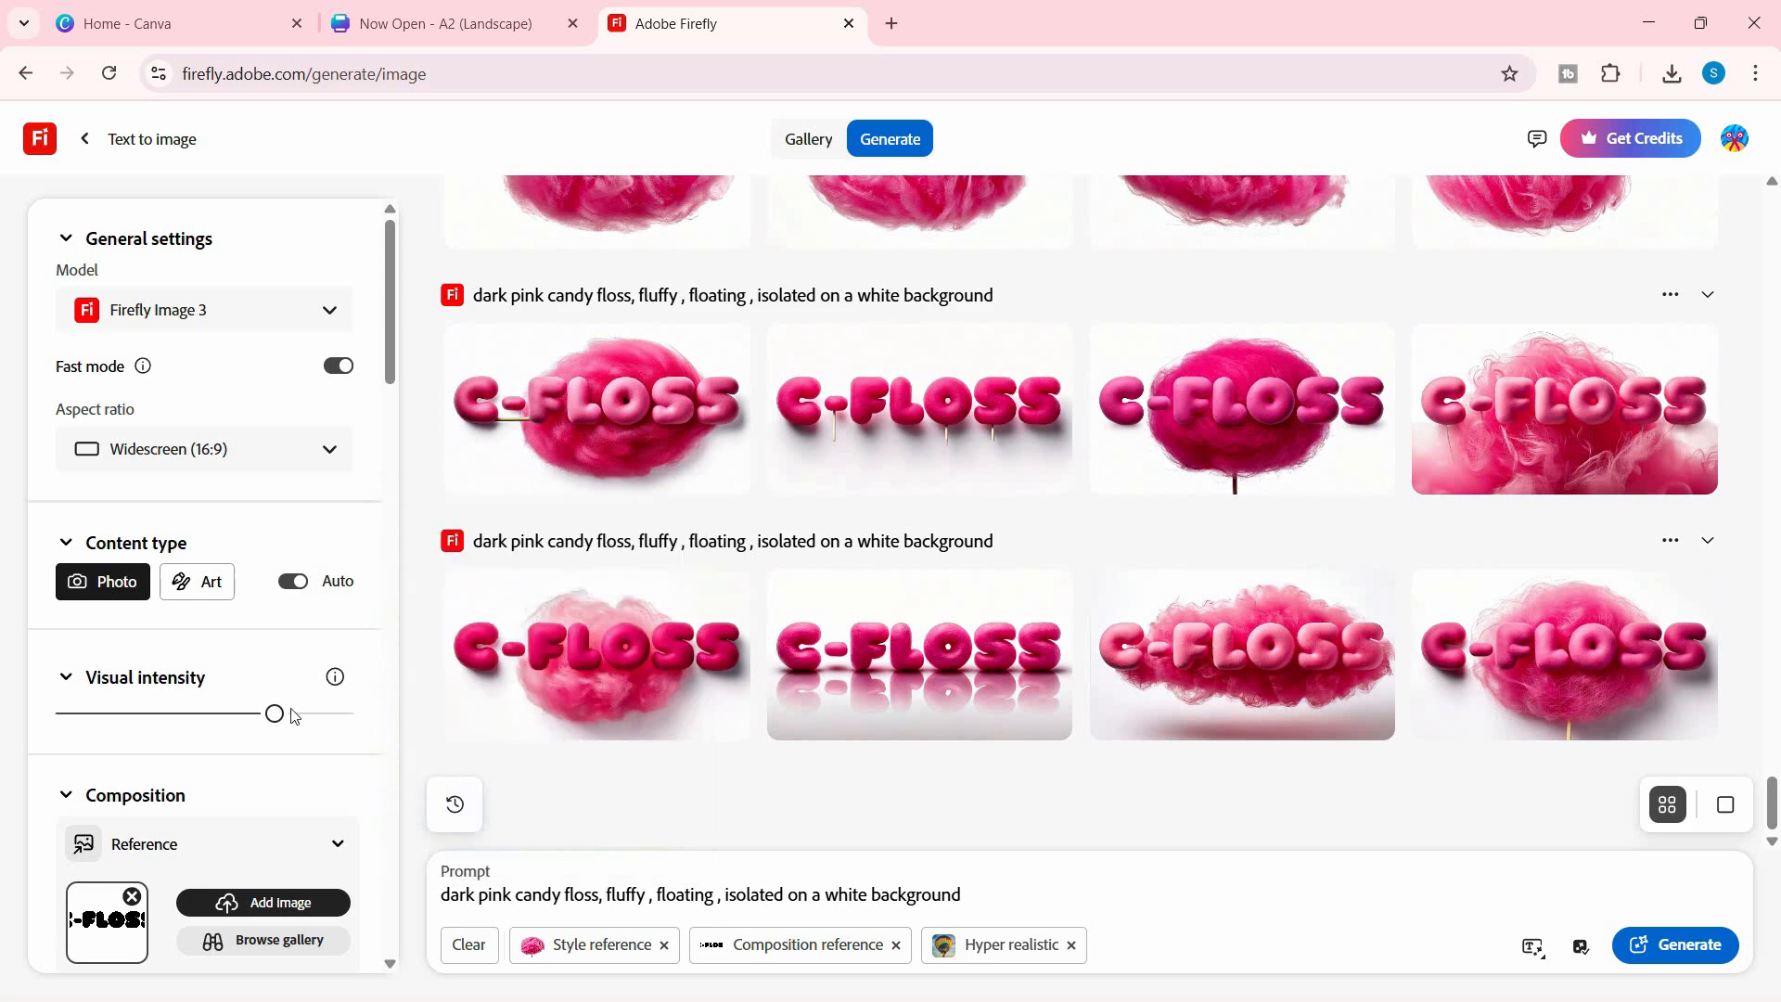
{"action": "scroll", "coordinate": [266, 710], "scroll_direction": "down", "scroll_amount": 10}
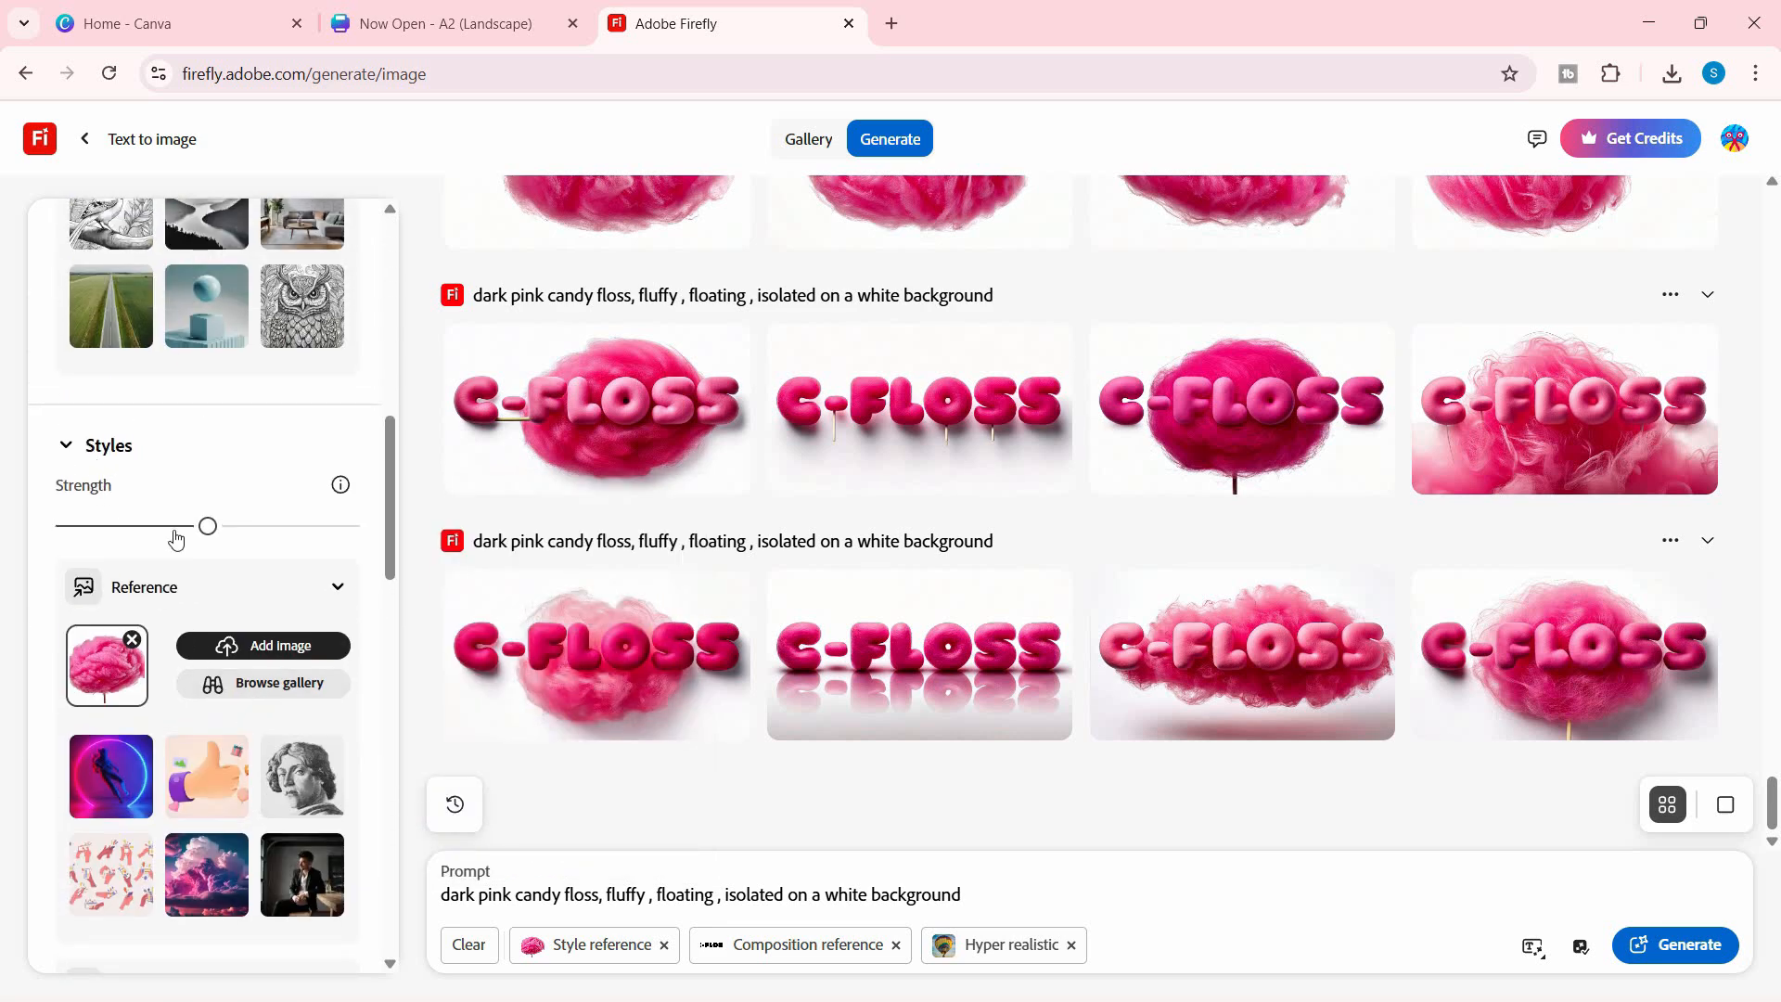
{"action": "left_click", "coordinate": [1674, 950]}
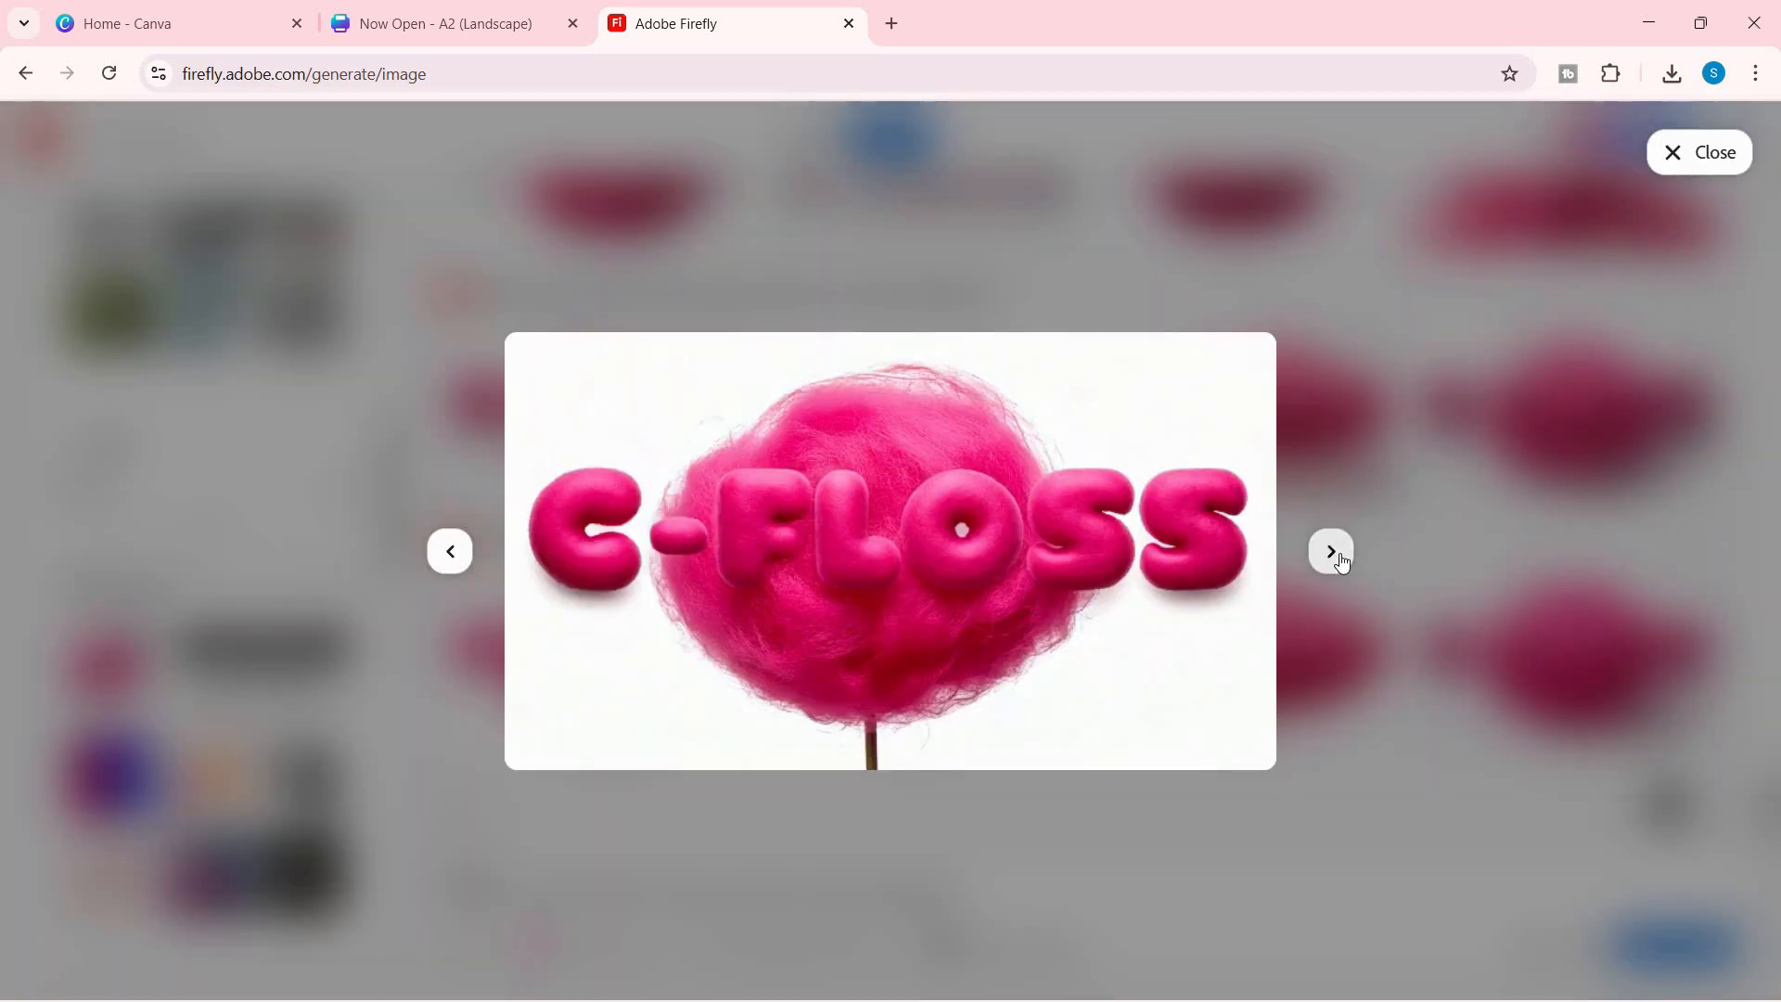
Look through the new C-FLOSS images enlarged and compare them with the reflected lettering from the previous batch.
{"action": "left_click", "coordinate": [1334, 555]}
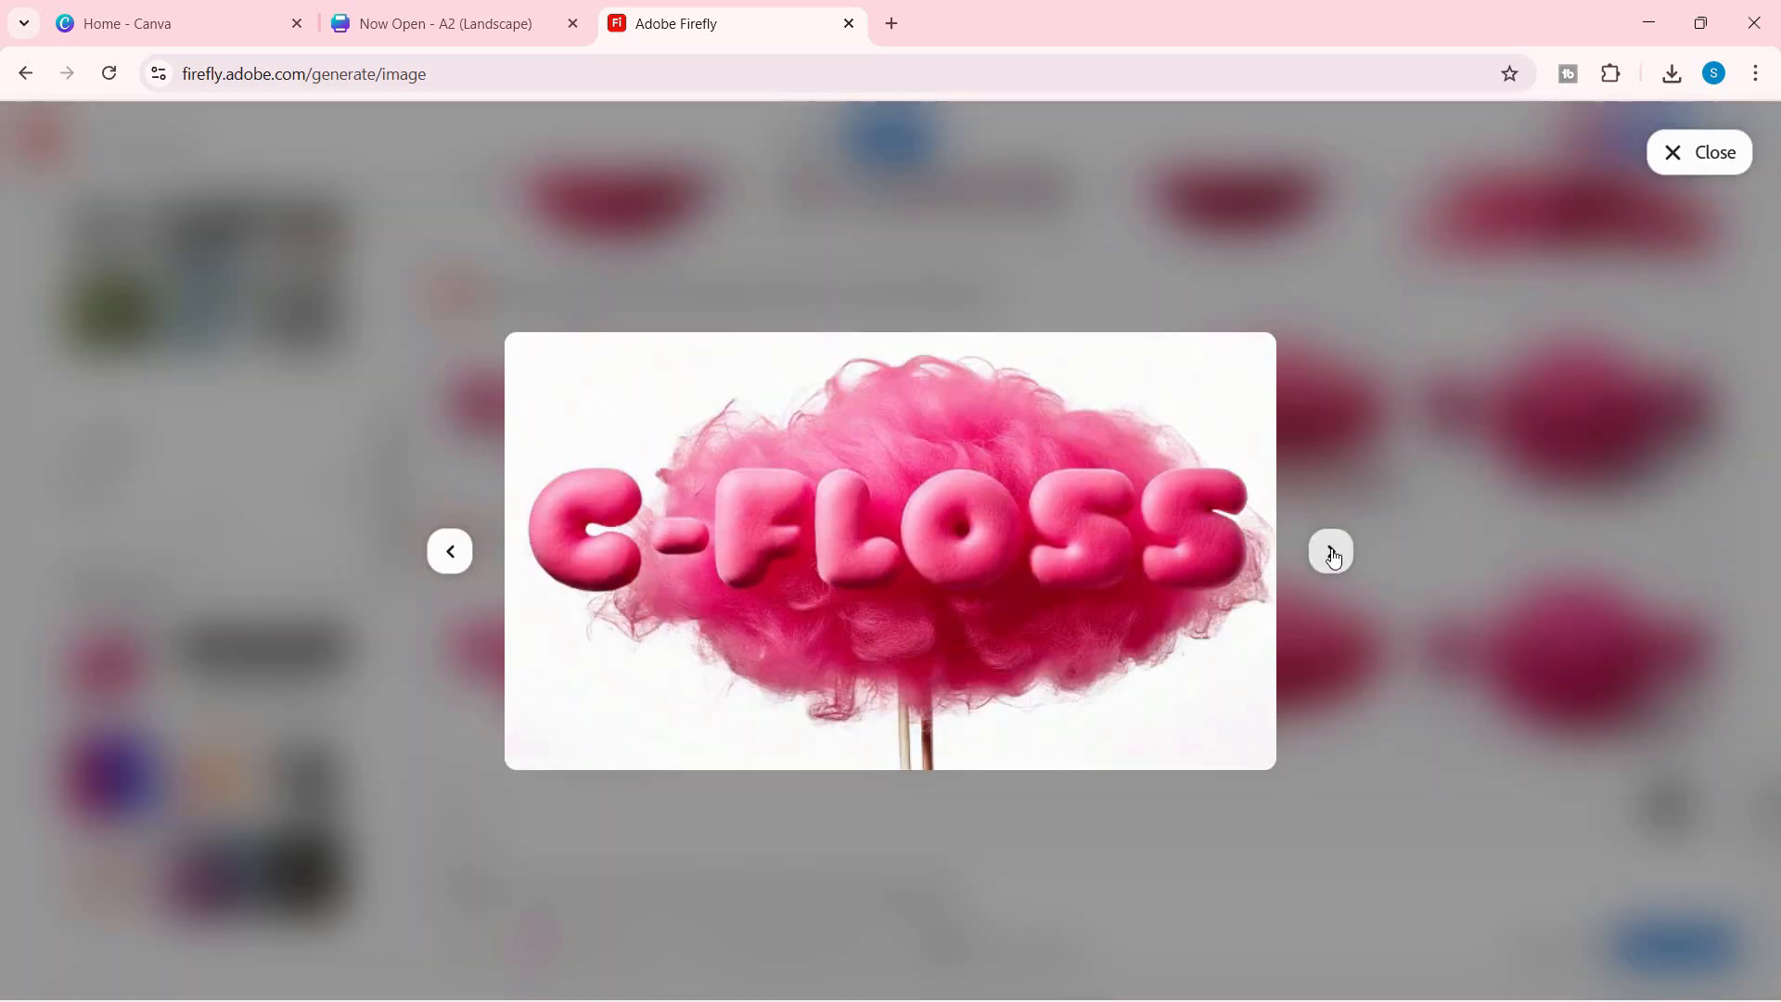
{"action": "left_click", "coordinate": [1299, 657]}
{"action": "left_click", "coordinate": [1265, 665]}
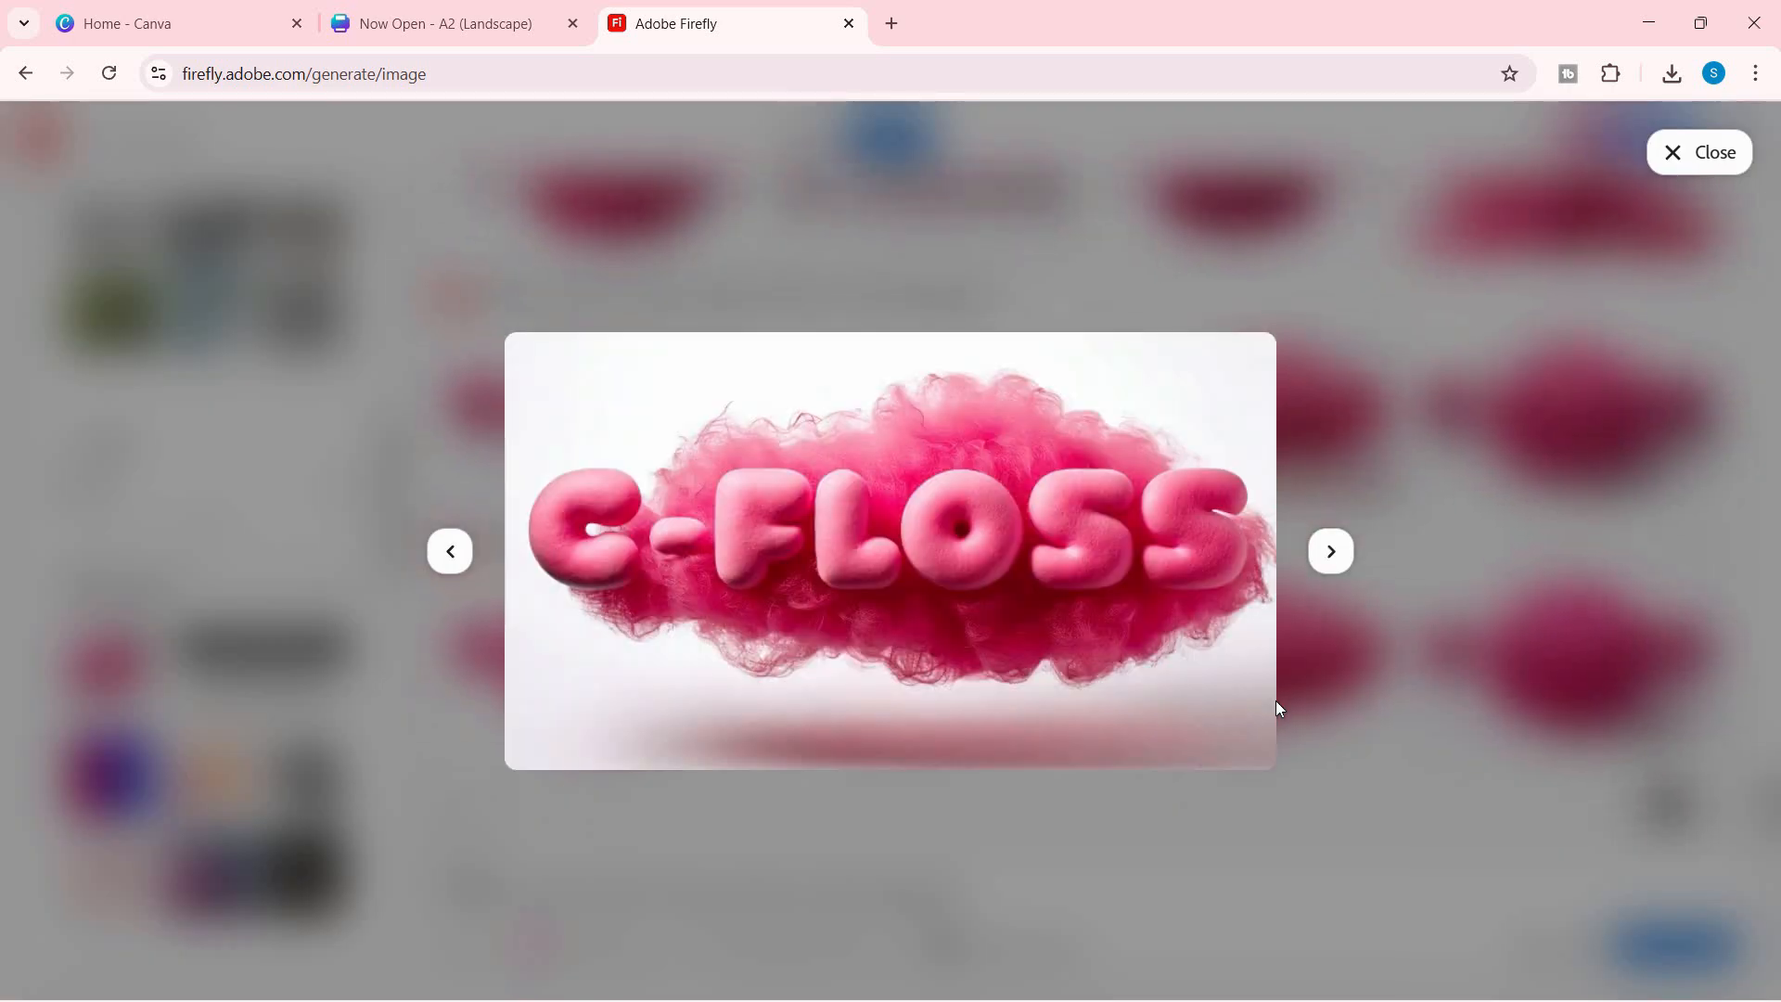
{"action": "key", "text": "Escape"}
{"action": "left_click", "coordinate": [881, 686]}
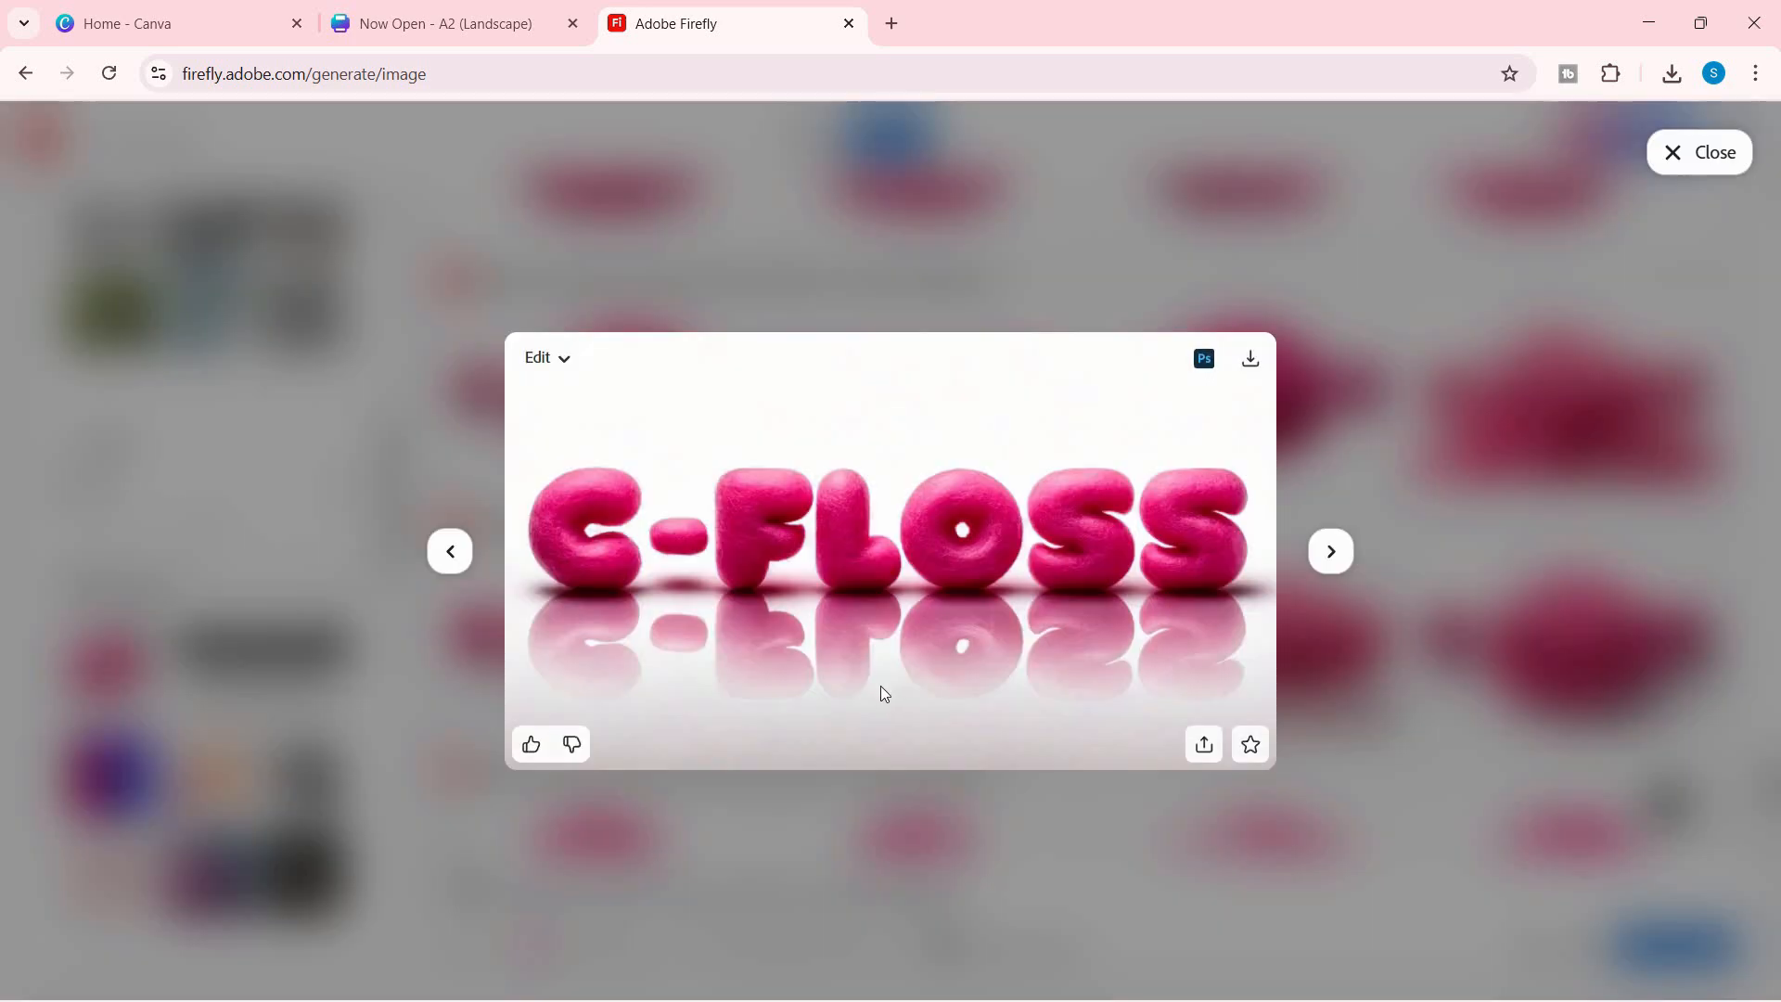
{"action": "left_click", "coordinate": [1308, 727]}
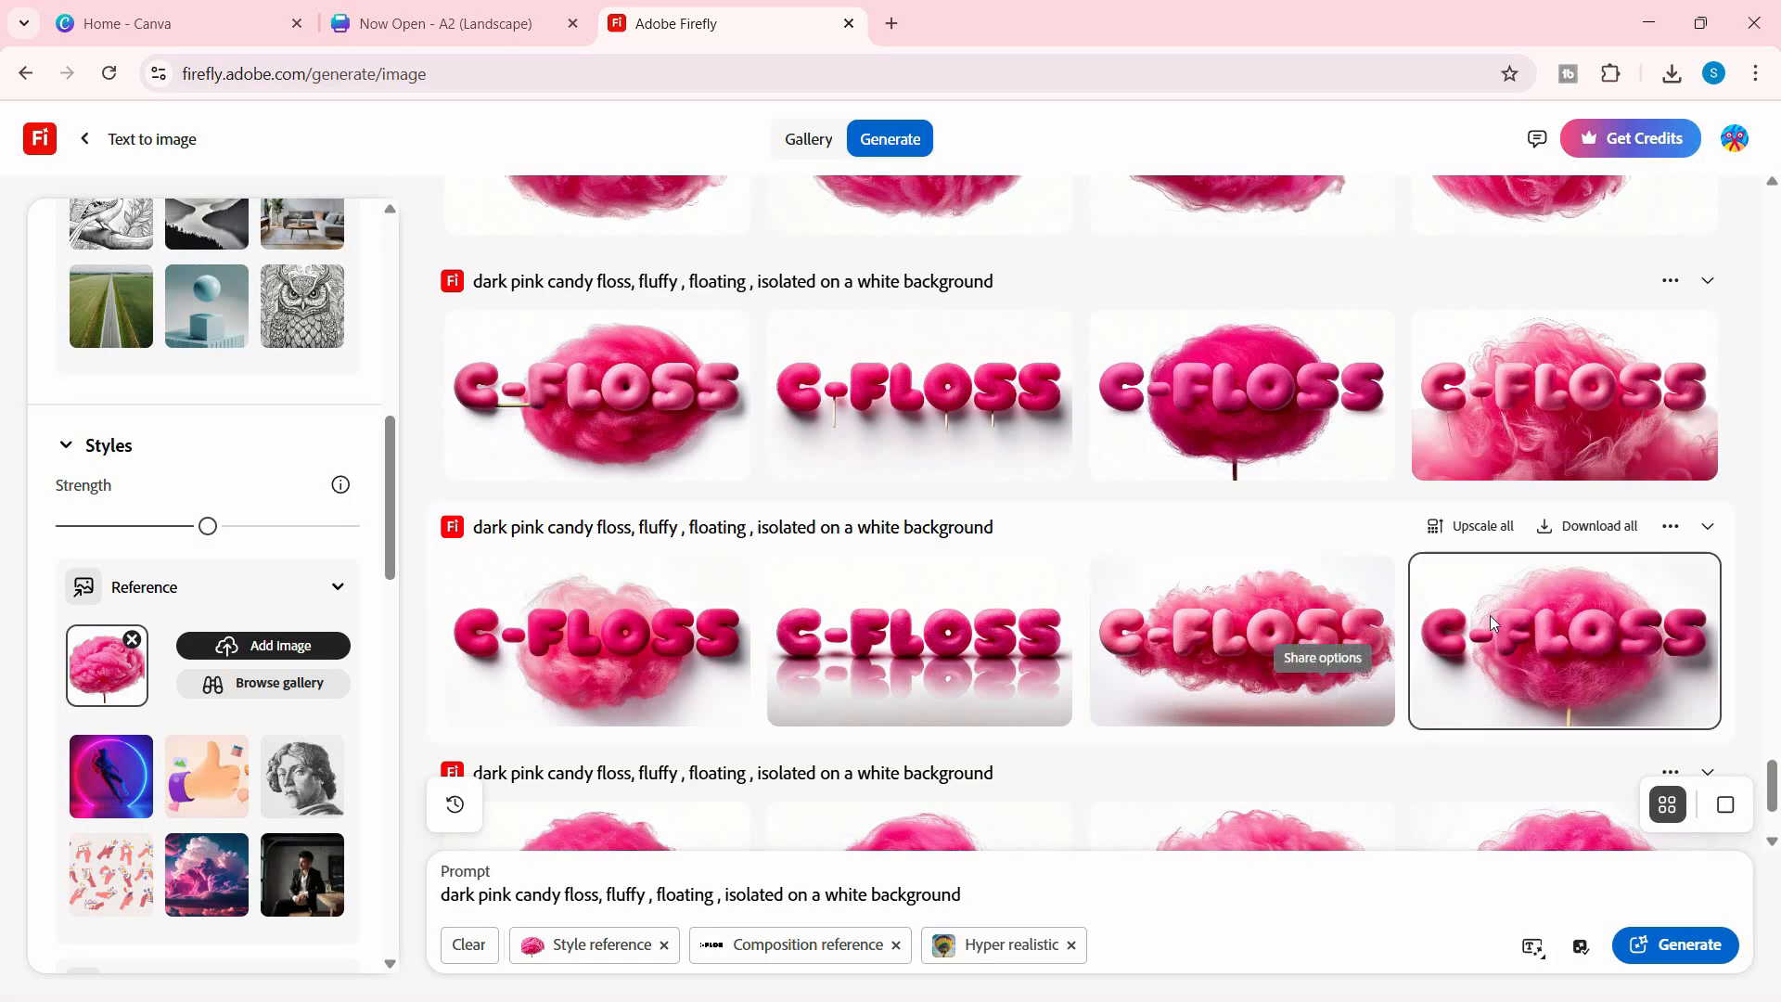
Upscale all images in the previous batch and download the C-FLOSS lettering with the mirror reflection.
{"action": "left_click", "coordinate": [1470, 527]}
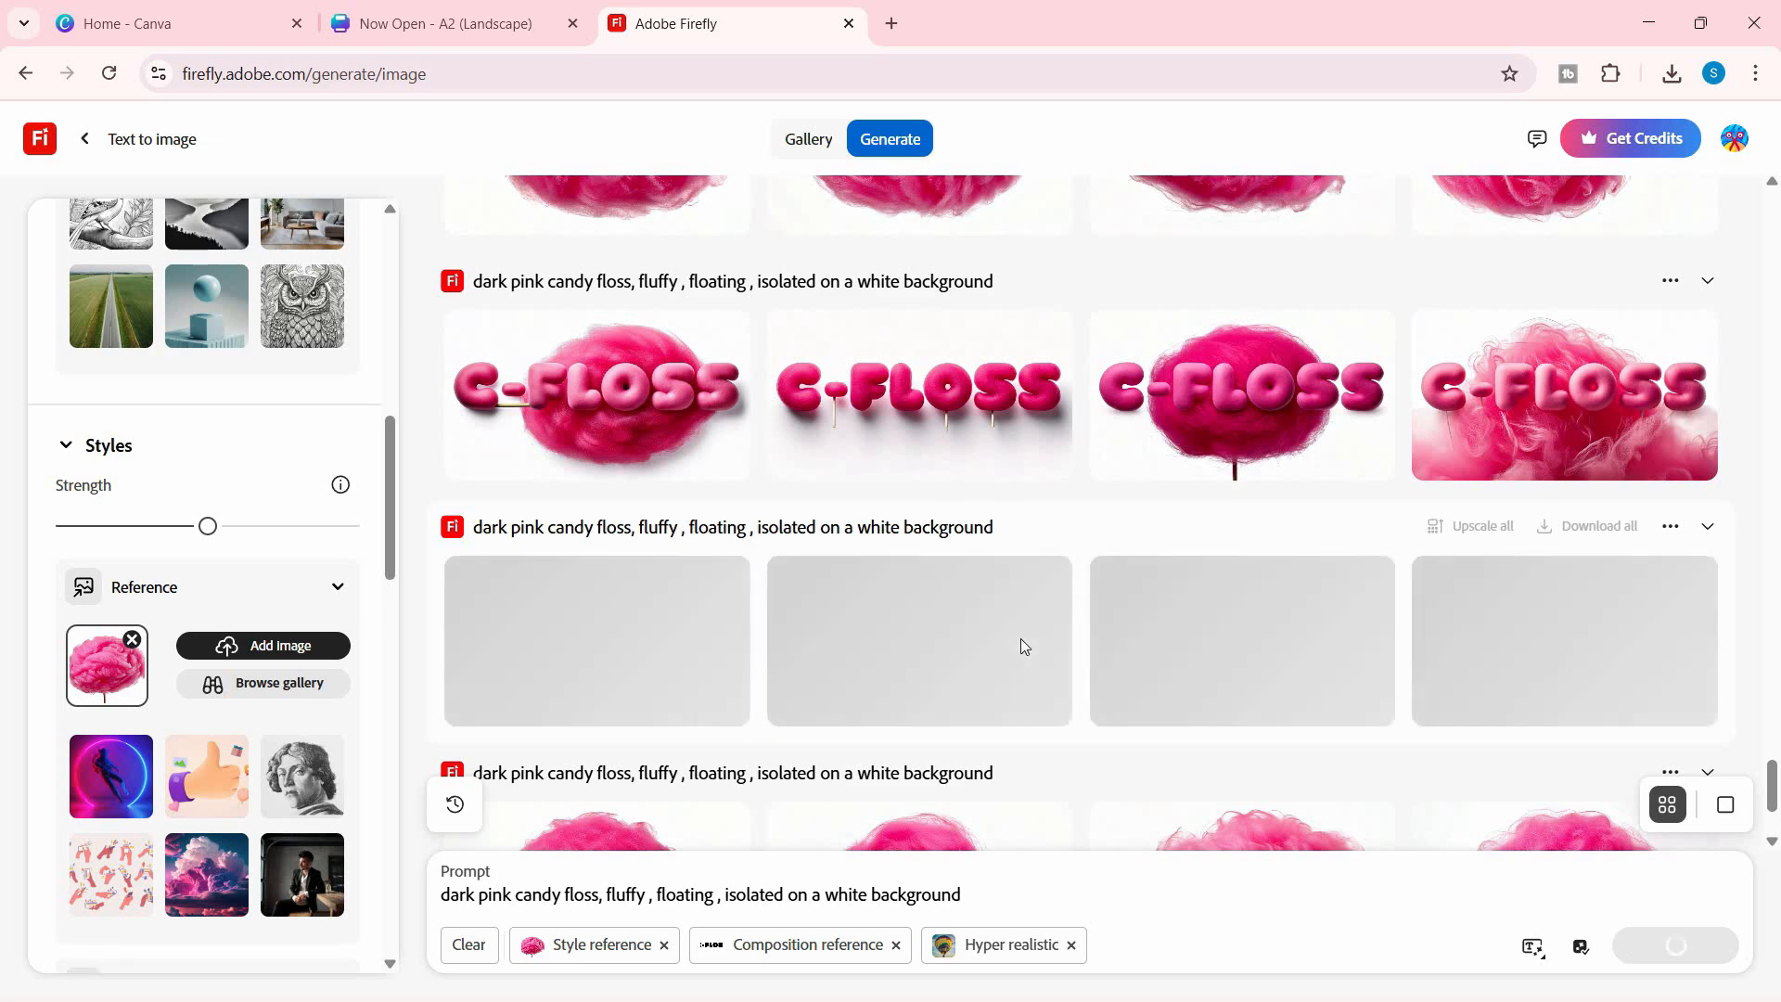
{"action": "left_click", "coordinate": [956, 636]}
{"action": "key", "text": "ctrl+plus"}
{"action": "key", "text": "ctrl+plus"}
{"action": "key", "text": "ctrl+plus"}
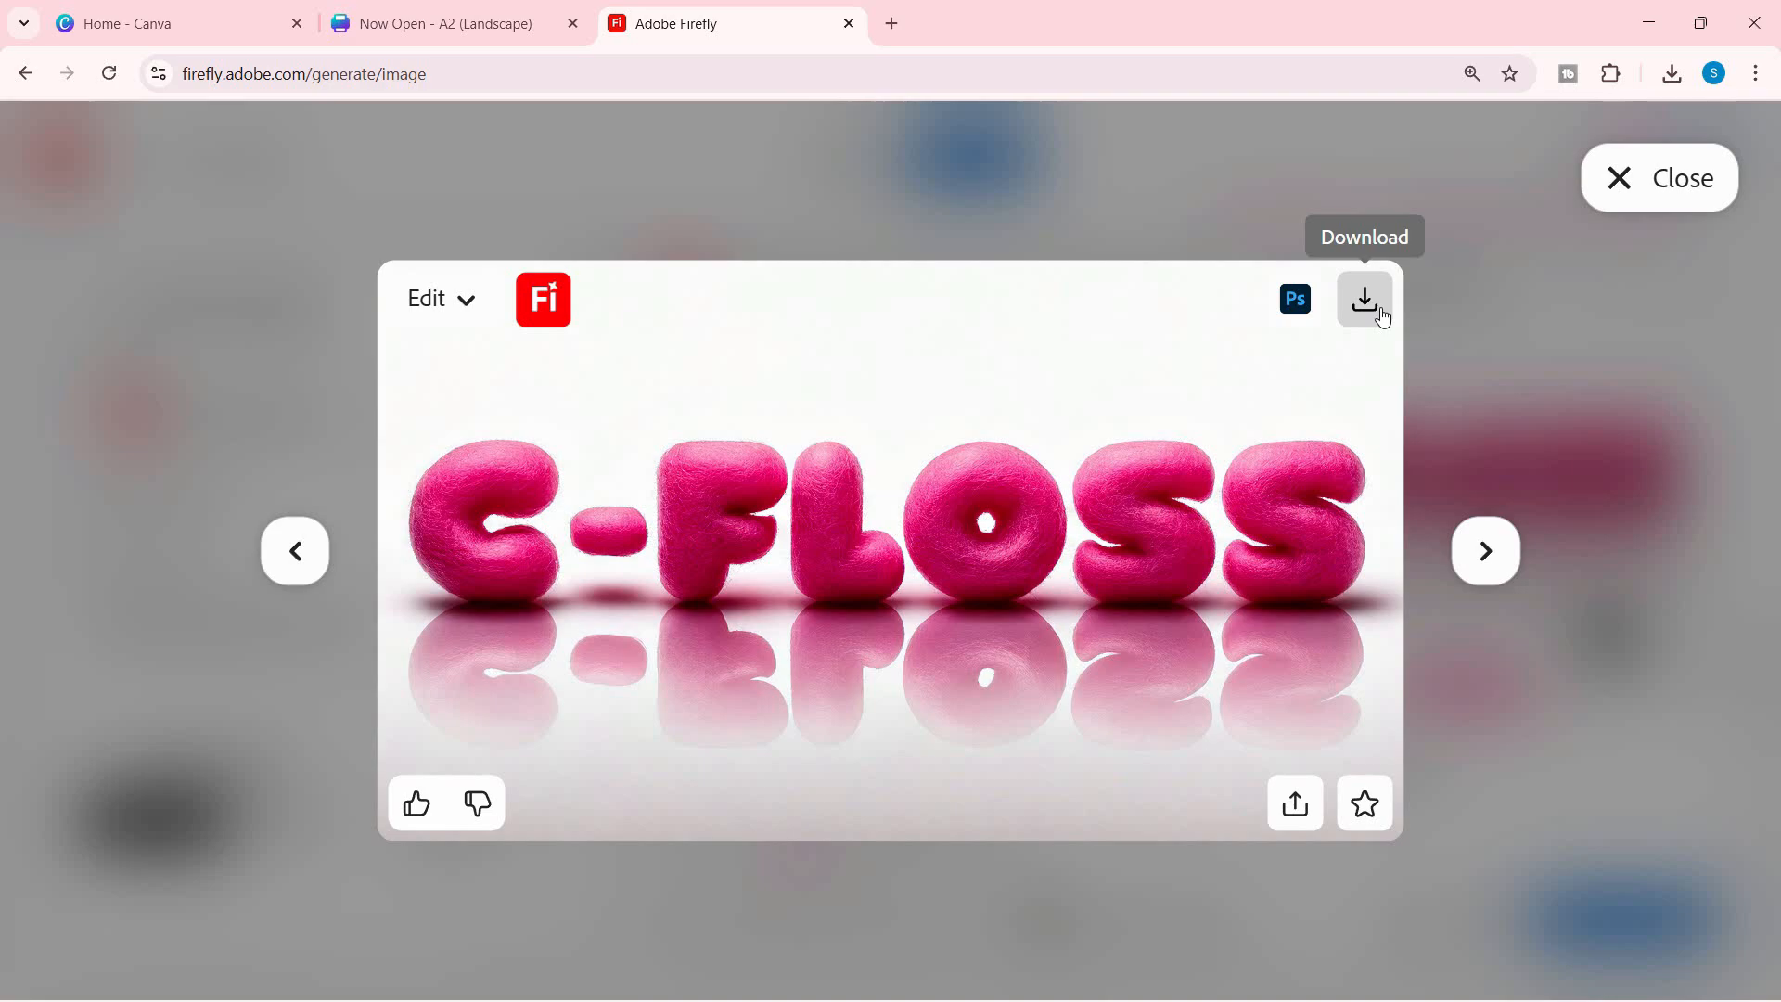
{"action": "left_click", "coordinate": [1366, 305]}
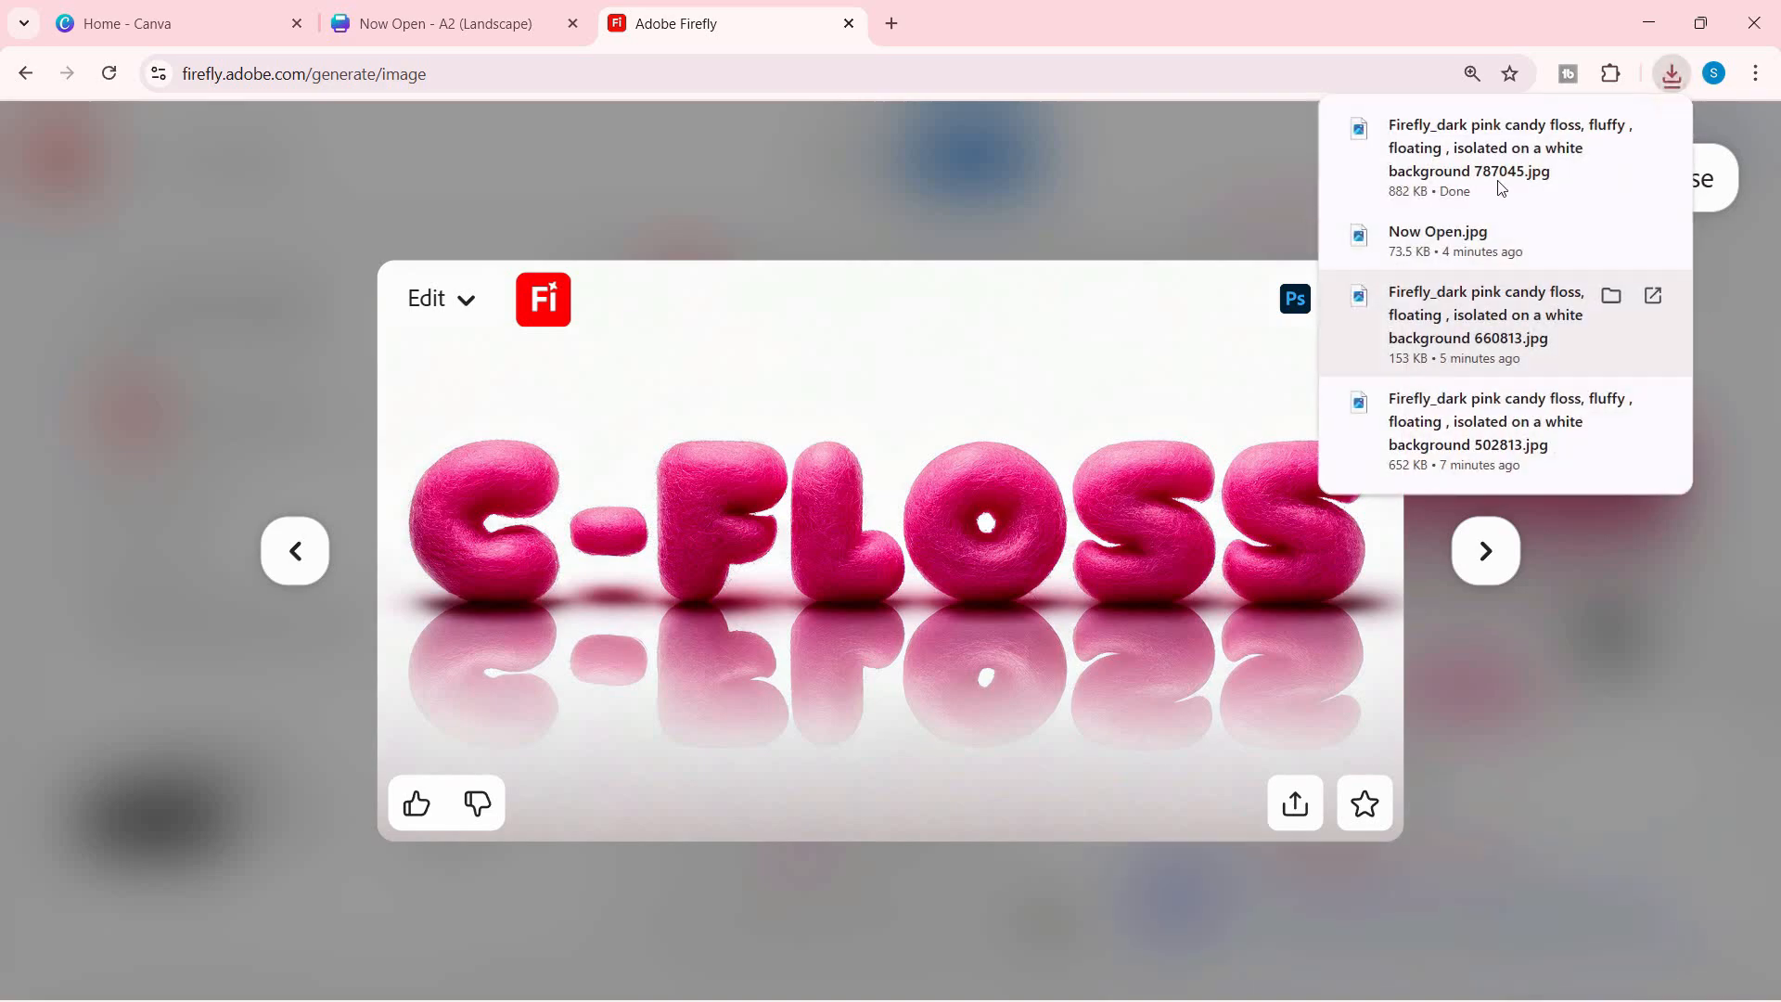
Open the downloaded reflected lettering image, inspect the fibre texture of its letters up close, and close the viewer.
{"action": "left_click", "coordinate": [1522, 160]}
{"action": "scroll", "coordinate": [961, 508], "scroll_direction": "up", "scroll_amount": 4}
{"action": "scroll", "coordinate": [968, 516], "scroll_direction": "up", "scroll_amount": 2}
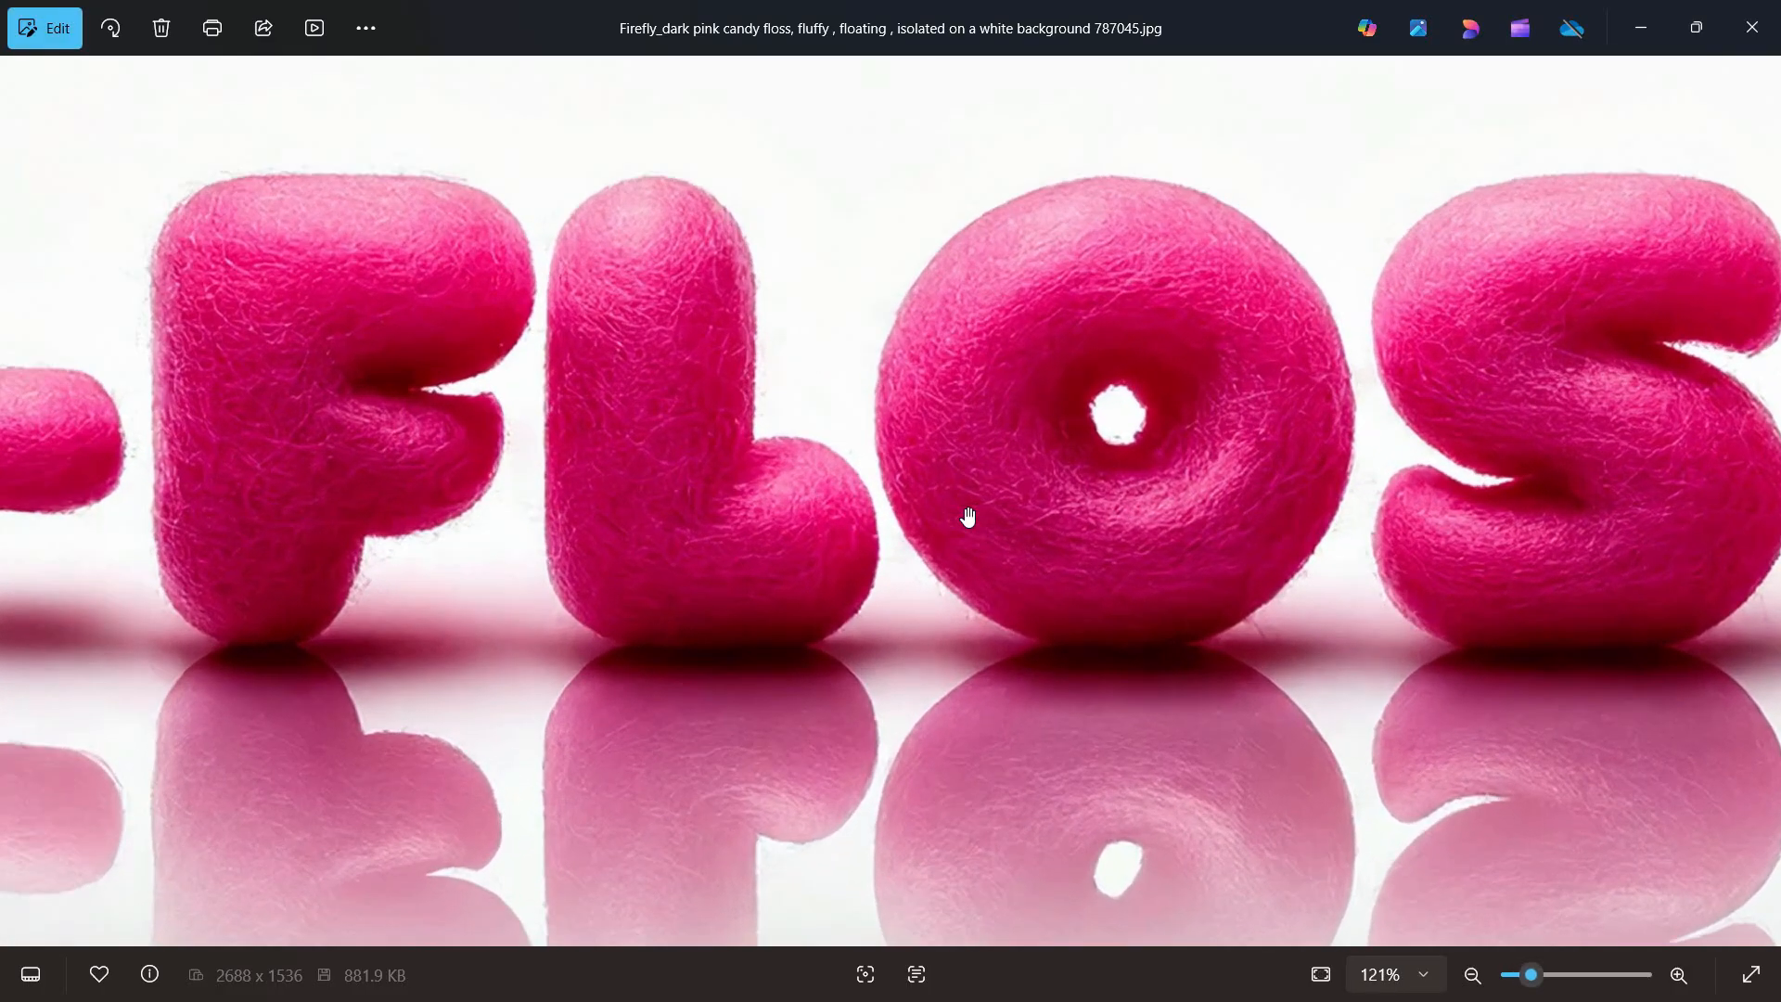
{"action": "left_click_drag", "start_coordinate": [966, 517], "coordinate": [1463, 529]}
{"action": "left_click_drag", "start_coordinate": [887, 506], "coordinate": [1256, 526]}
{"action": "scroll", "coordinate": [1249, 528], "scroll_direction": "down", "scroll_amount": 3}
{"action": "scroll", "coordinate": [1249, 528], "scroll_direction": "down", "scroll_amount": 3}
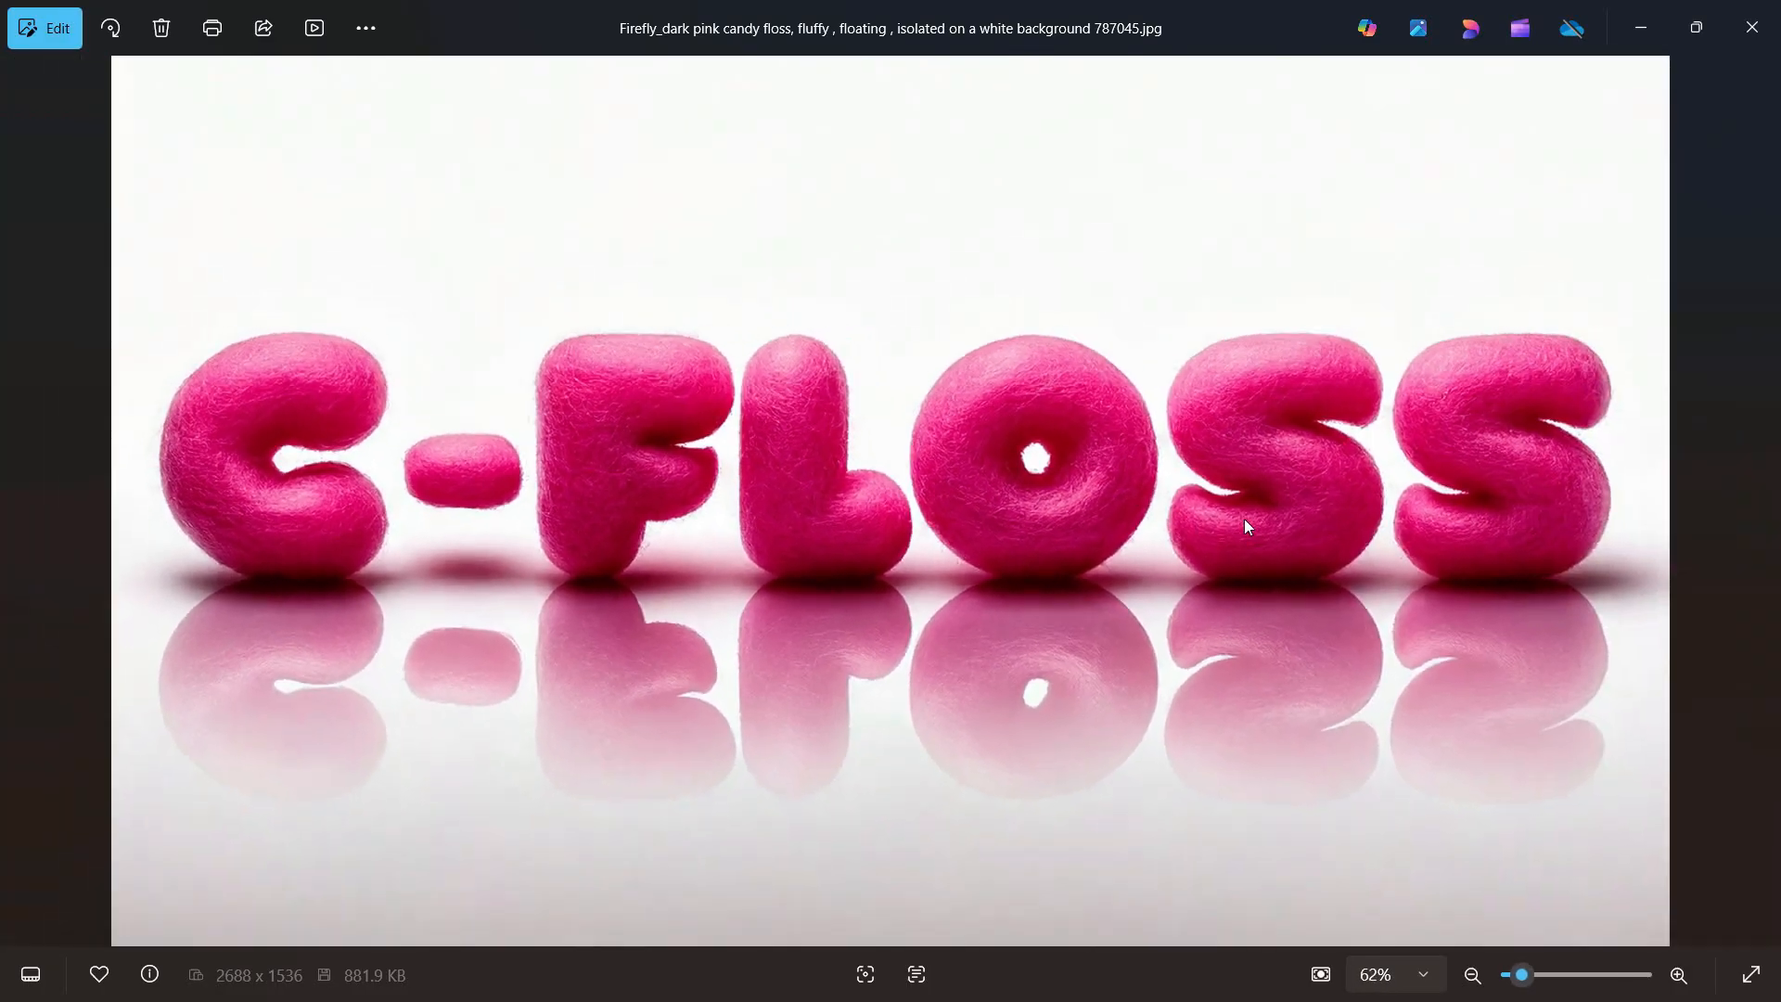
{"action": "left_click", "coordinate": [1753, 27]}
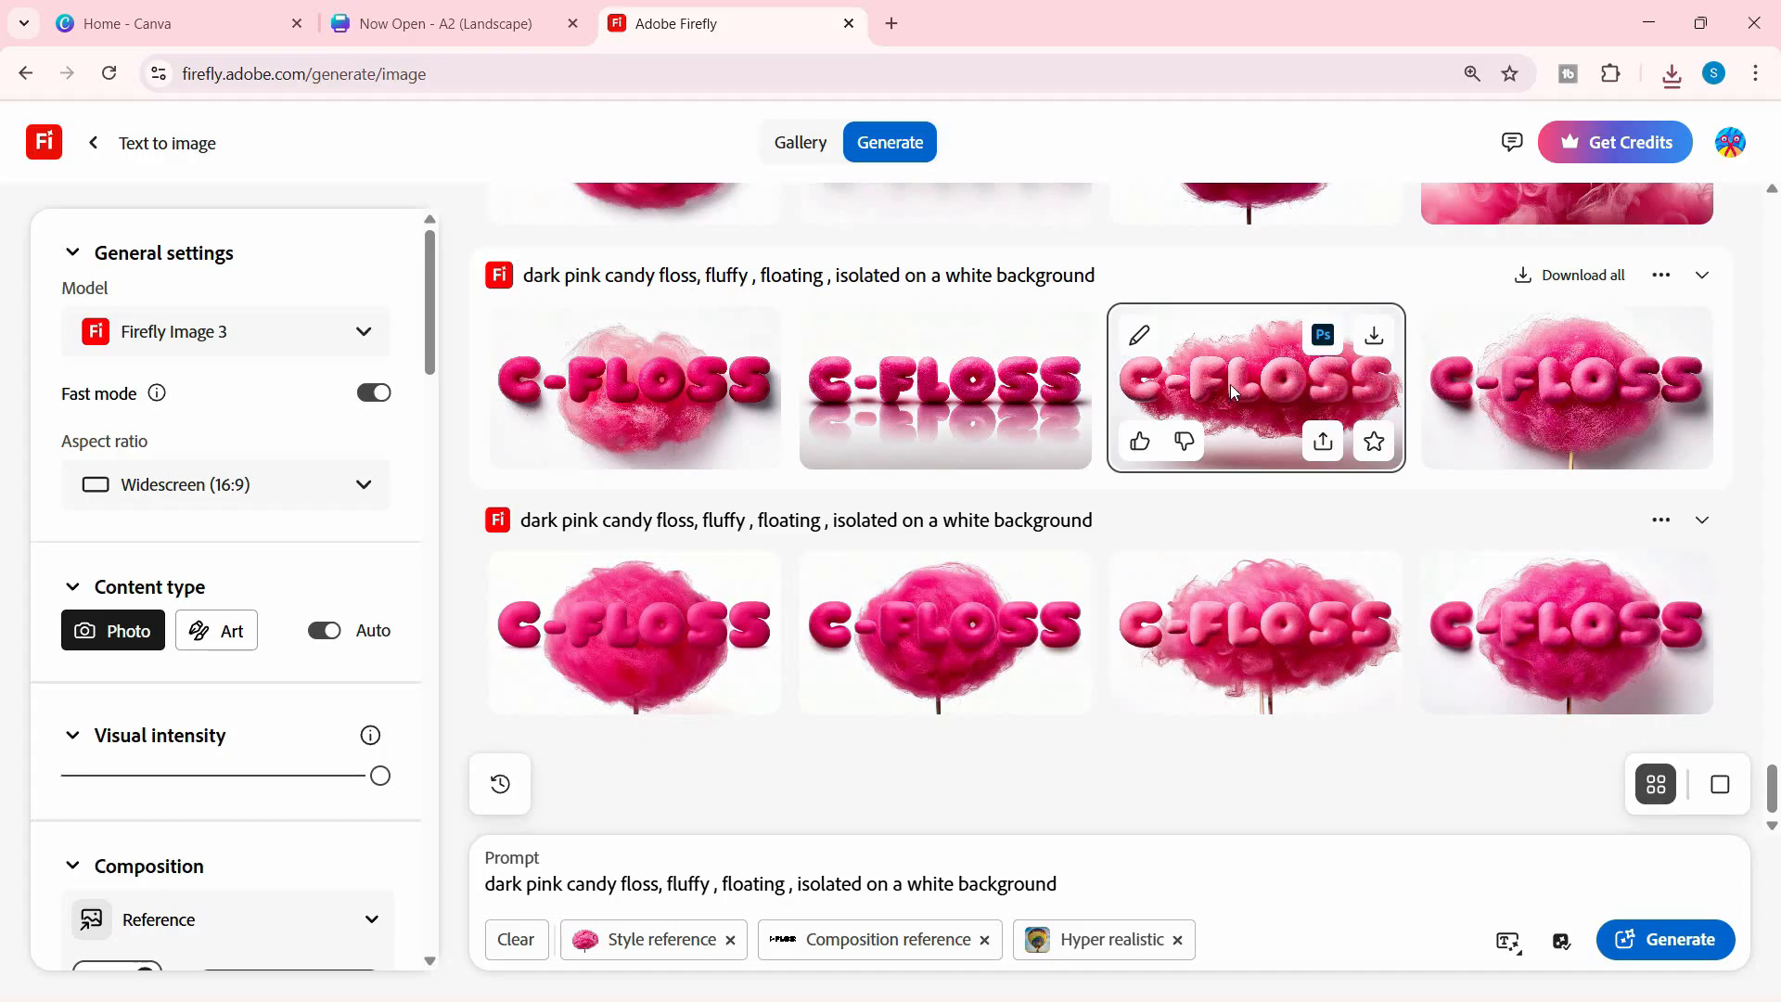
Download the upscaled C-FLOSS image with the floating pink floss cloud, inspect it up close and close the viewer.
{"action": "left_click", "coordinate": [1229, 386]}
{"action": "key", "text": "Escape"}
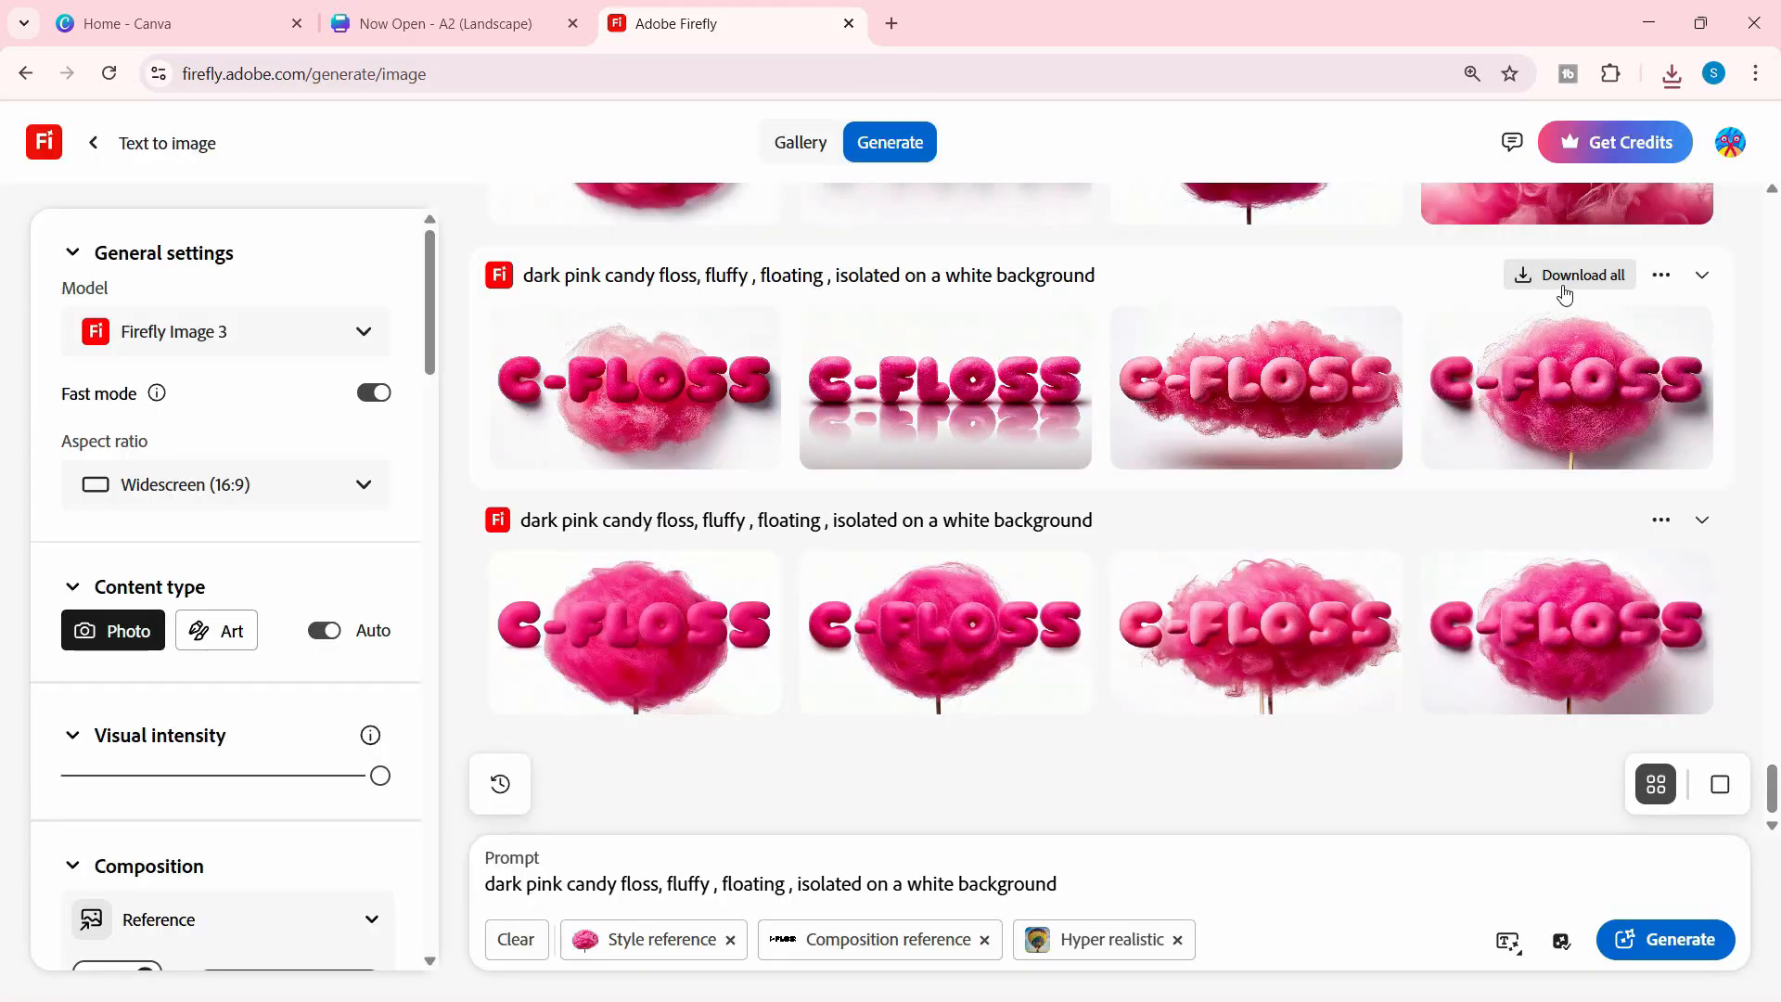
{"action": "left_click", "coordinate": [1335, 381]}
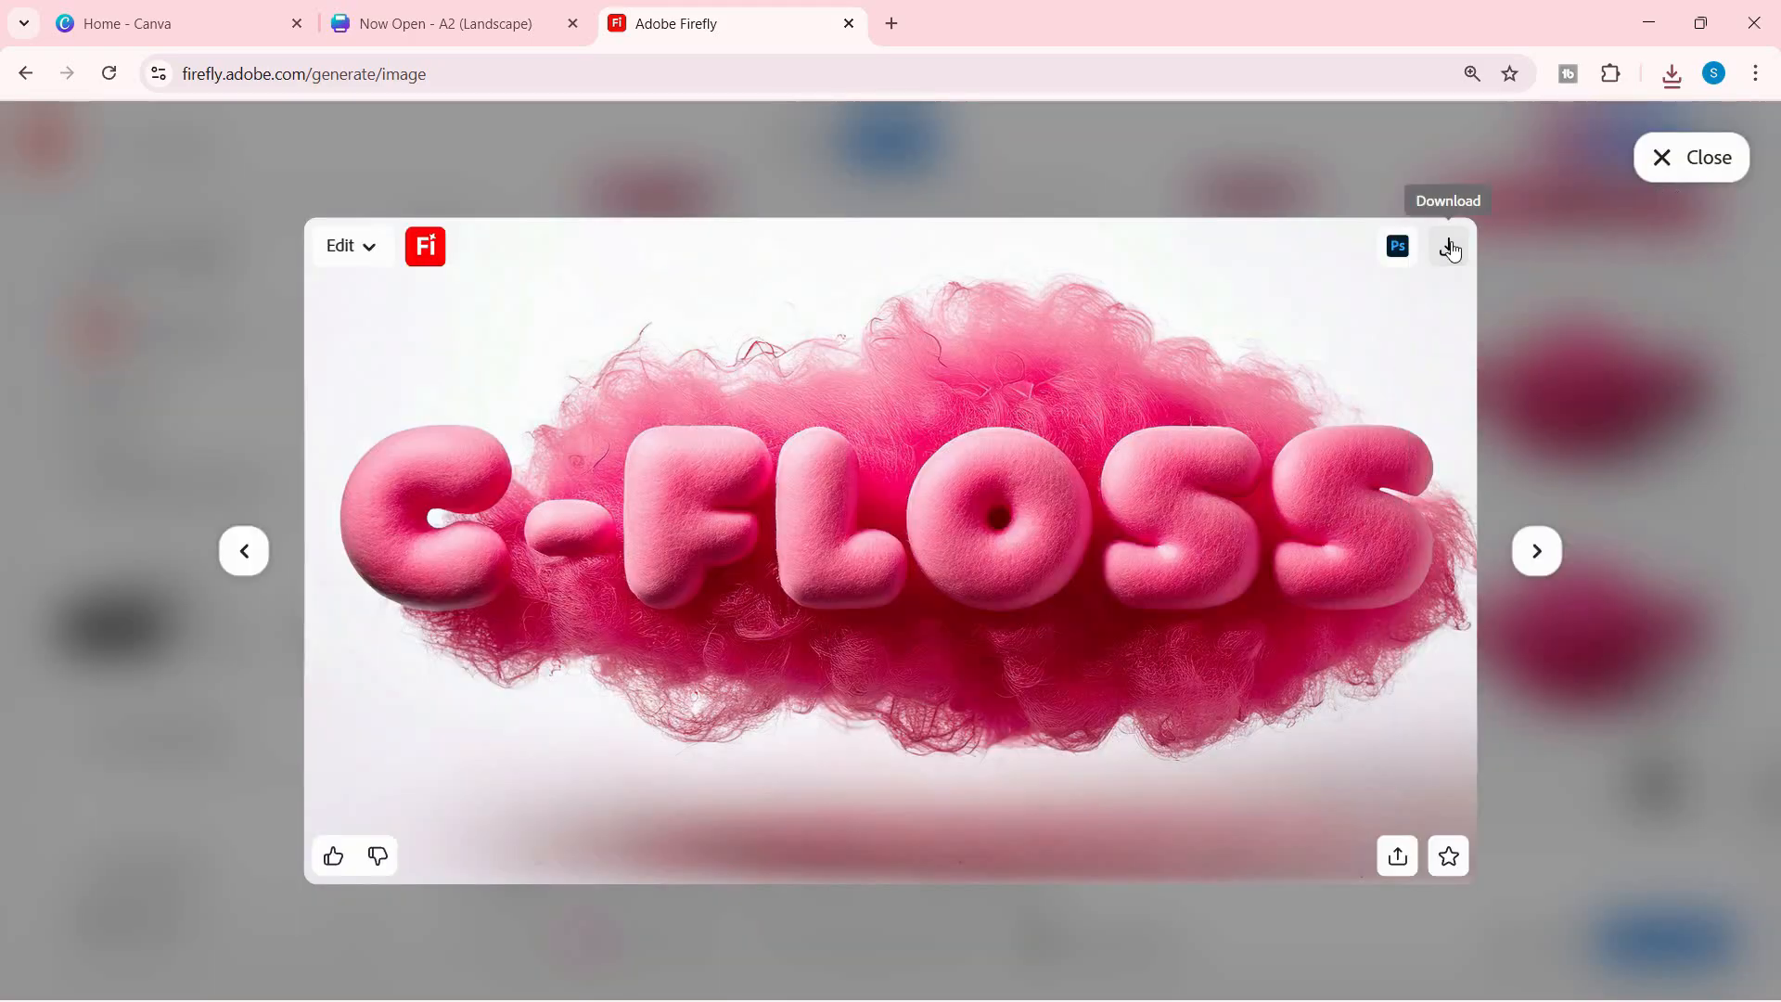
{"action": "left_click", "coordinate": [1451, 247]}
{"action": "scroll", "coordinate": [936, 557], "scroll_direction": "up", "scroll_amount": 1}
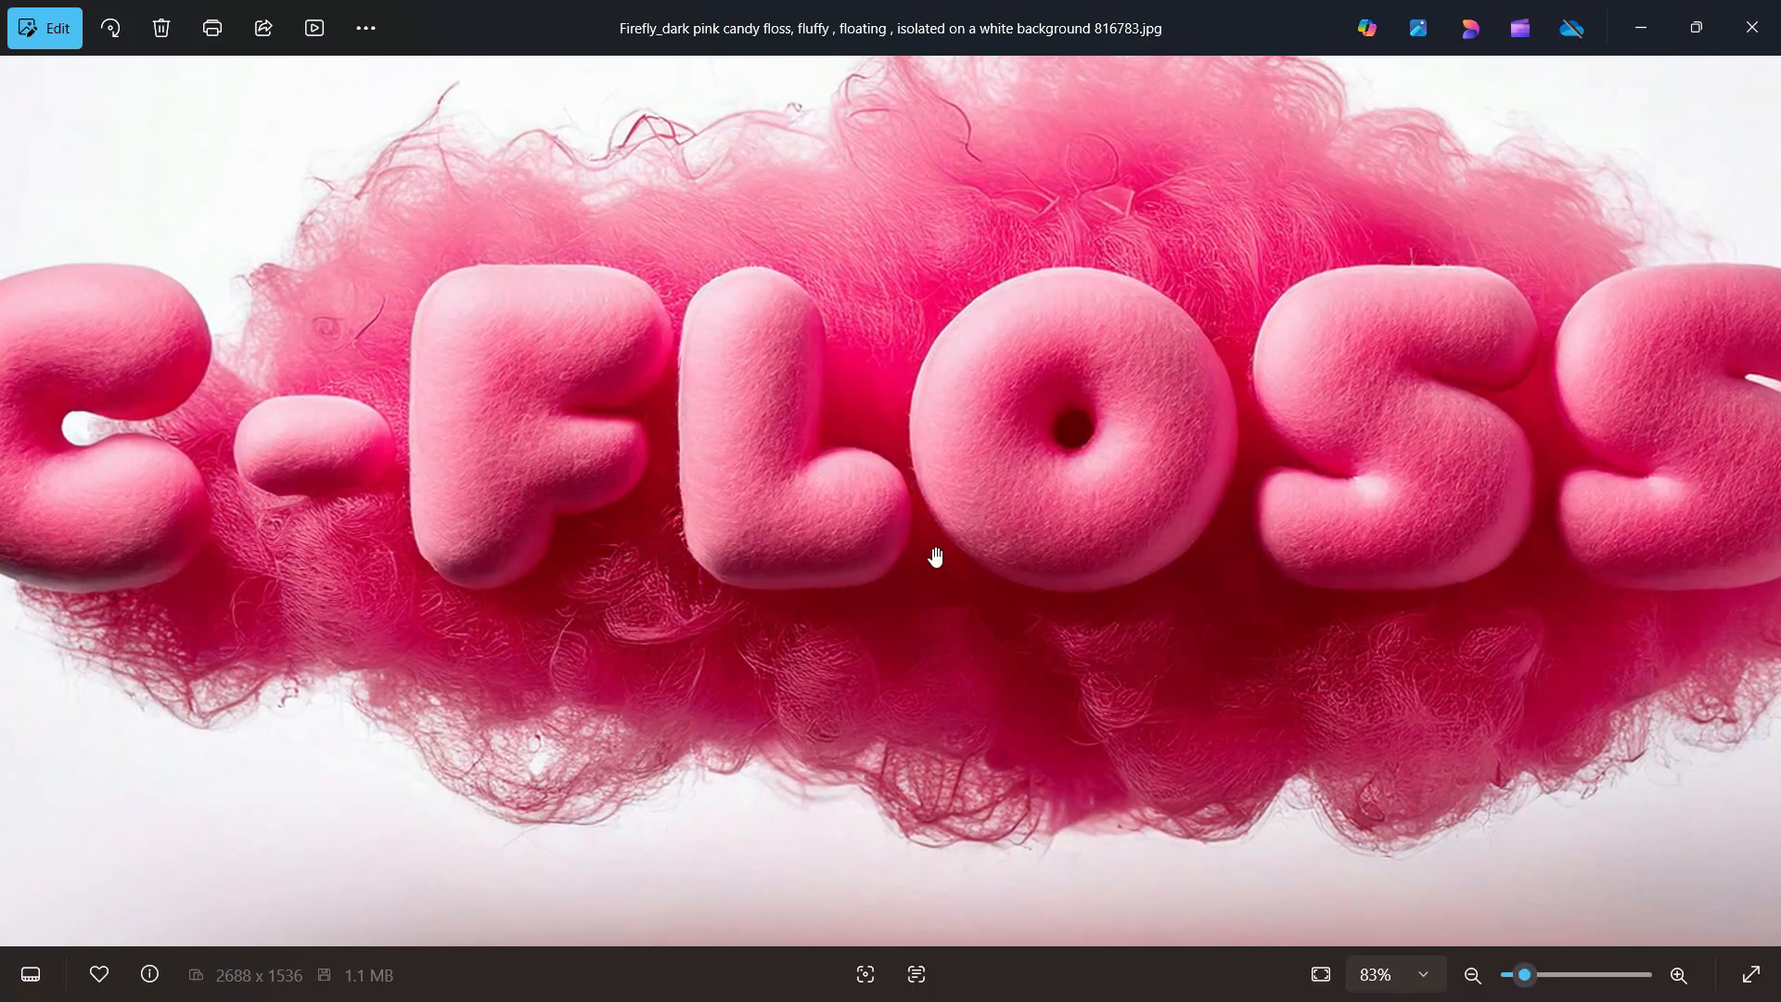
{"action": "scroll", "coordinate": [936, 557], "scroll_direction": "down", "scroll_amount": 1}
{"action": "left_click", "coordinate": [1752, 28]}
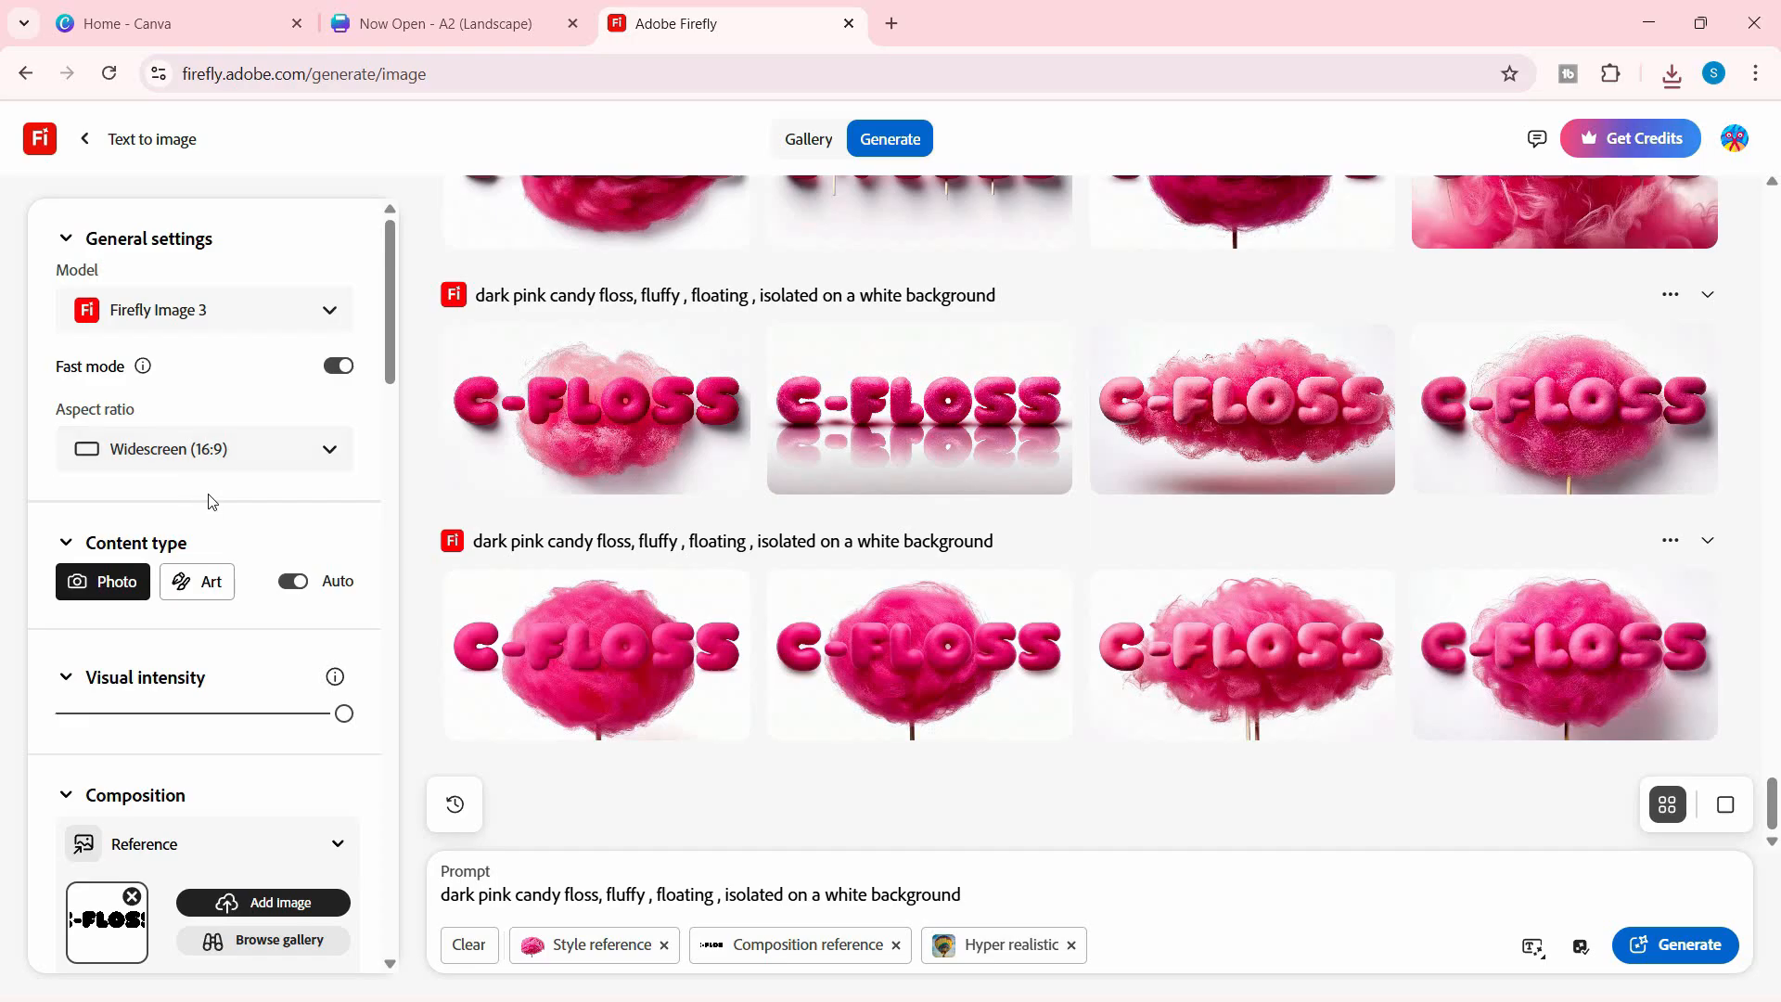
Change the model to Firefly Image 4 and generate images with the same prompt and references.
{"action": "scroll", "coordinate": [277, 528], "scroll_direction": "down", "scroll_amount": 5}
{"action": "scroll", "coordinate": [251, 417], "scroll_direction": "up", "scroll_amount": 10}
{"action": "left_click", "coordinate": [248, 313]}
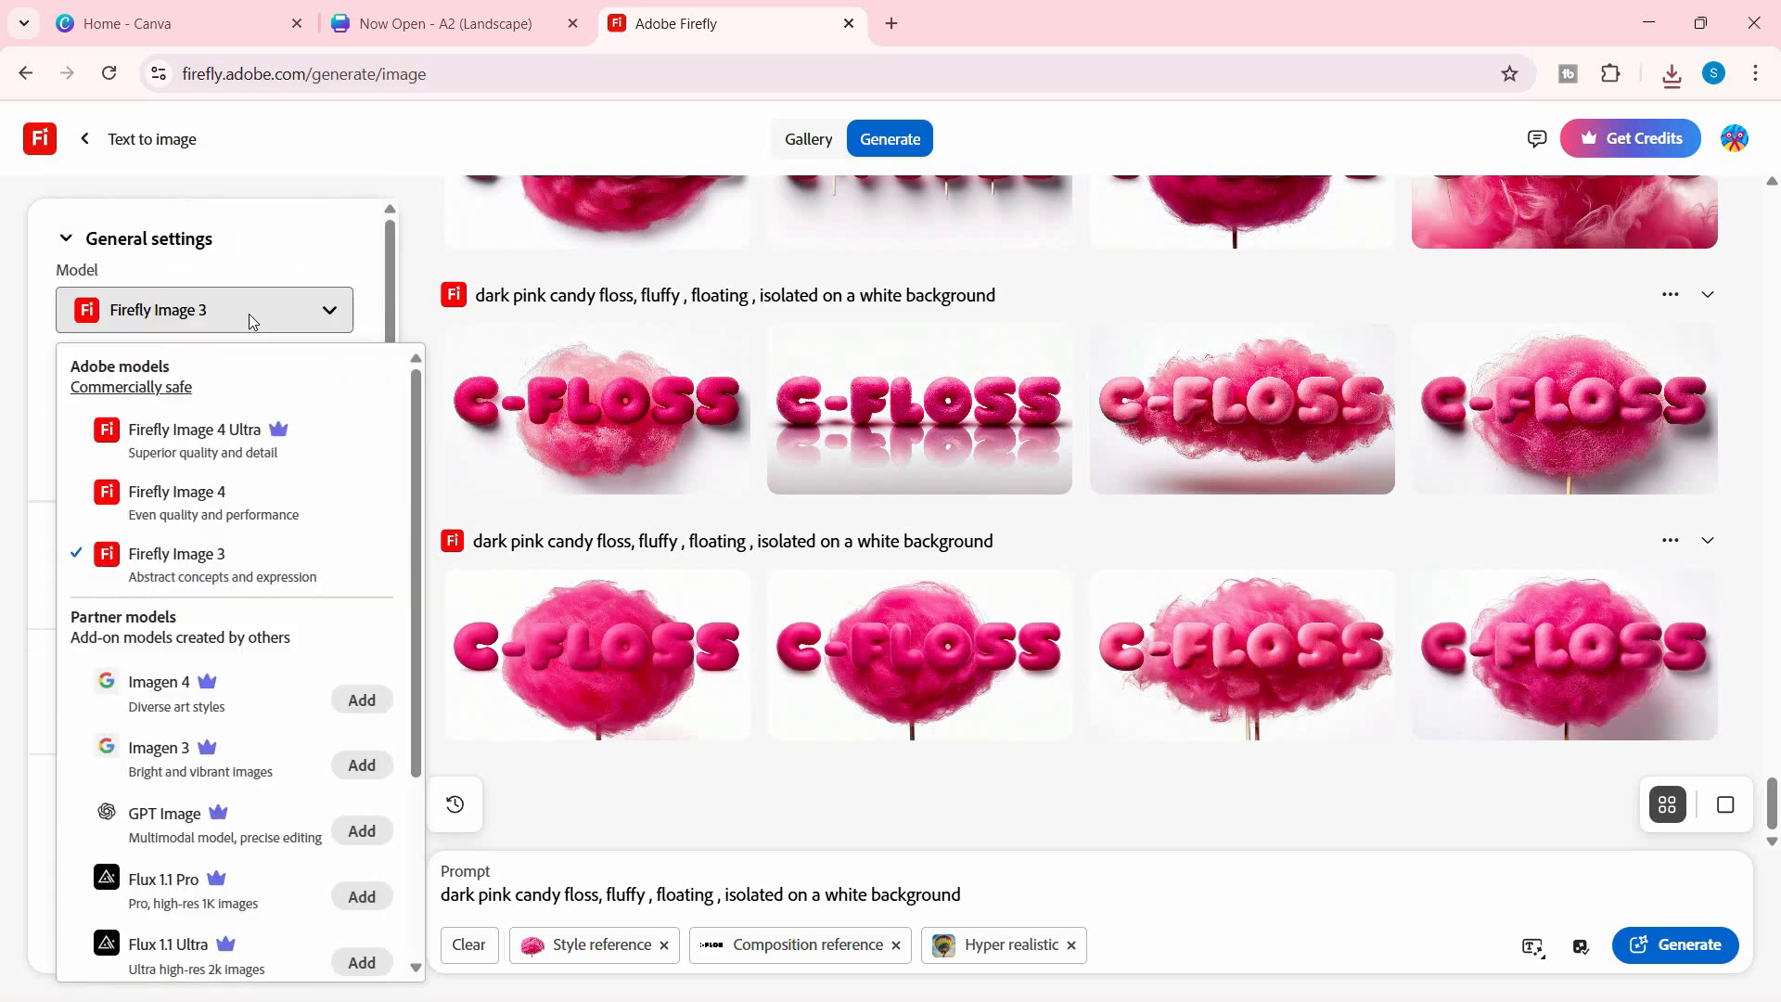
{"action": "left_click", "coordinate": [206, 504]}
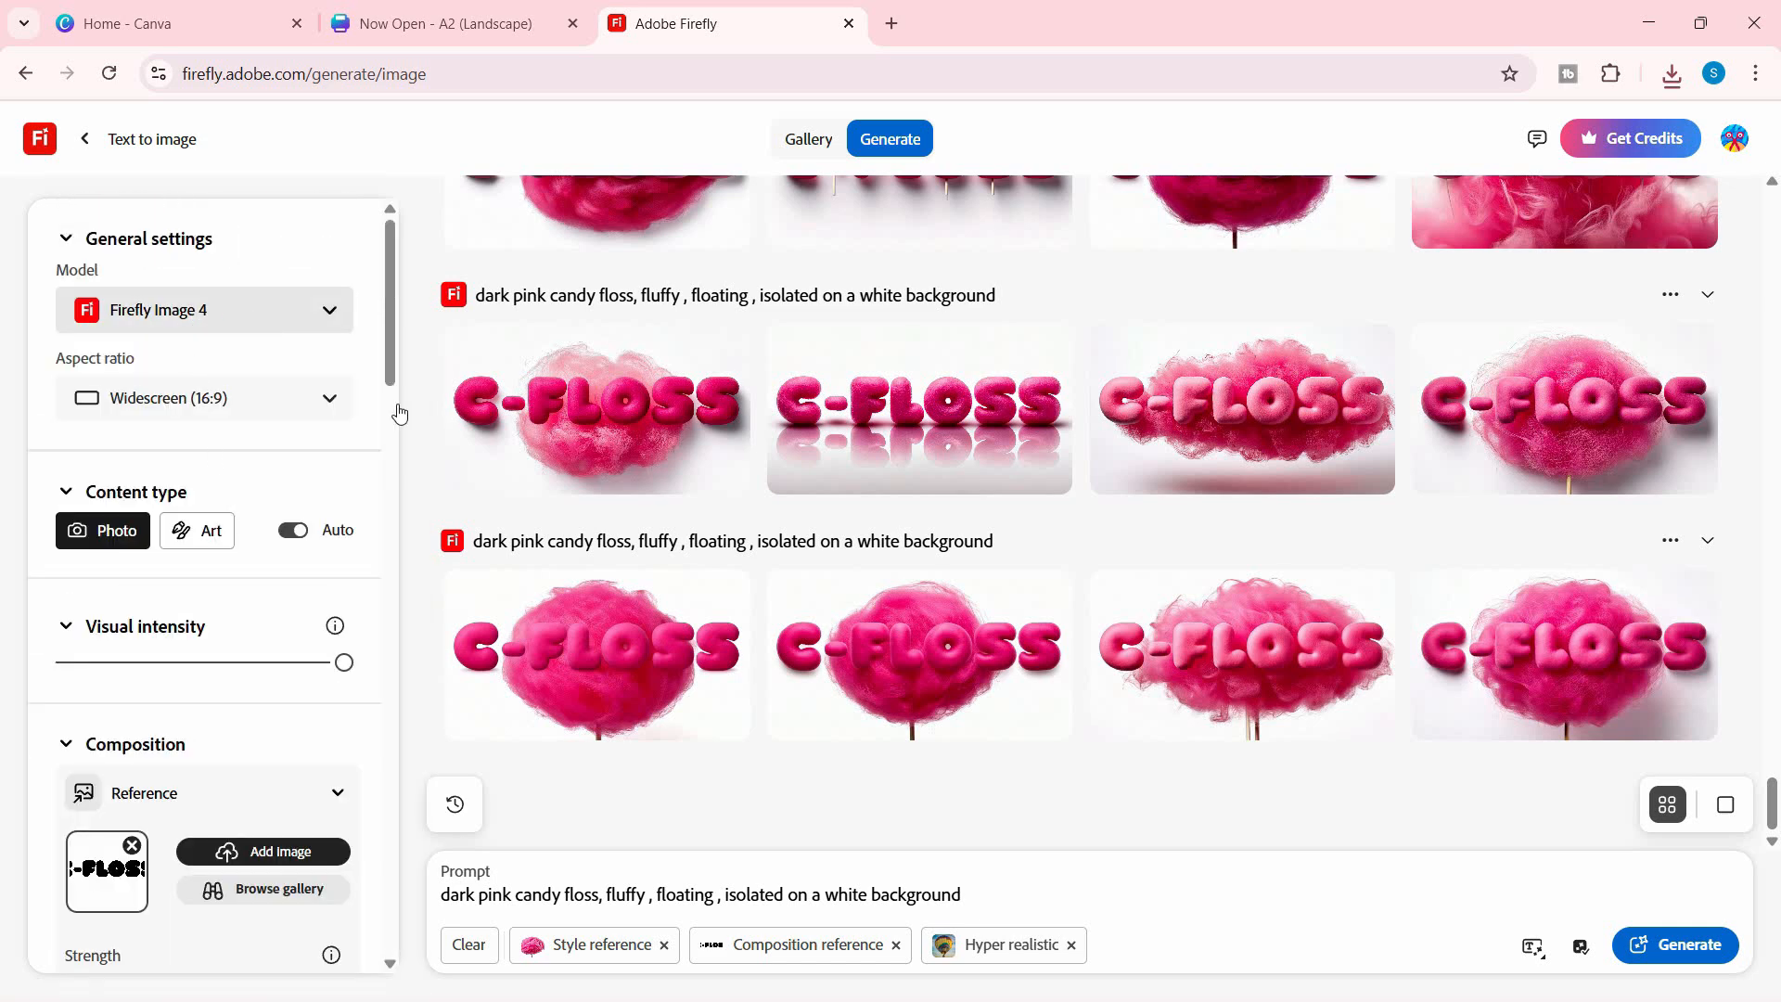
{"action": "left_click", "coordinate": [1675, 944]}
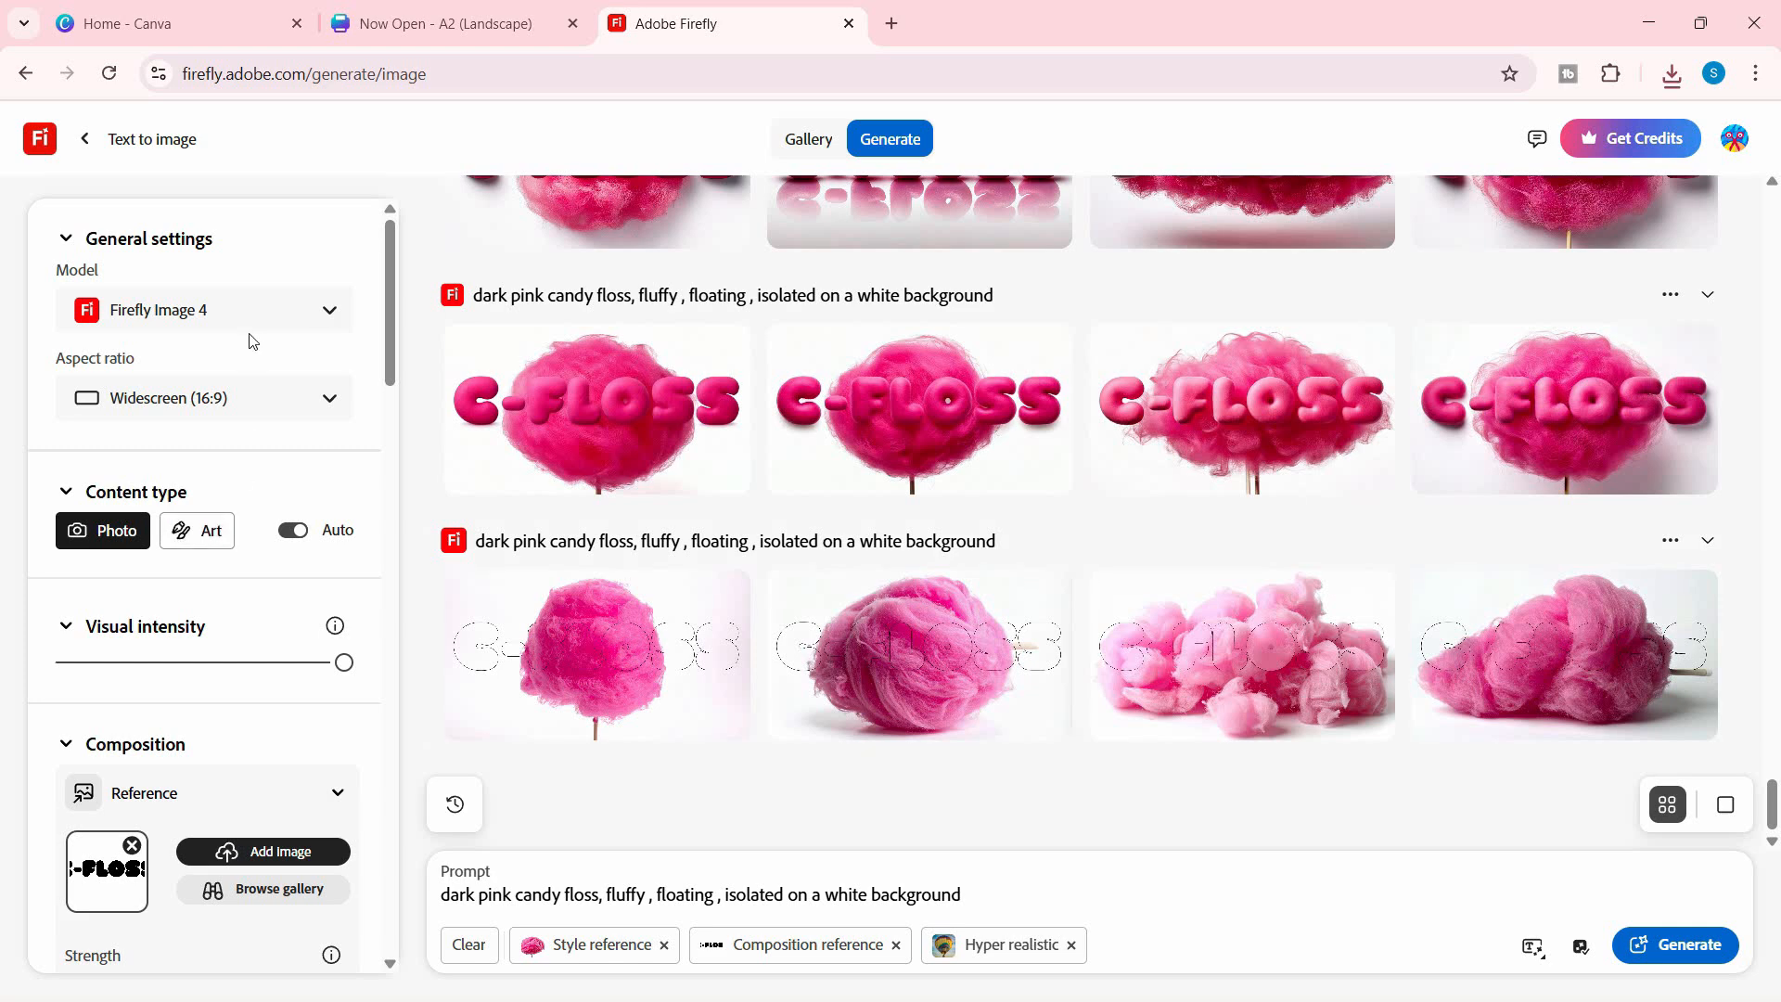
Change the content type to Art, keeping Firefly Image 4 as the model, and generate another batch.
{"action": "left_click", "coordinate": [222, 310]}
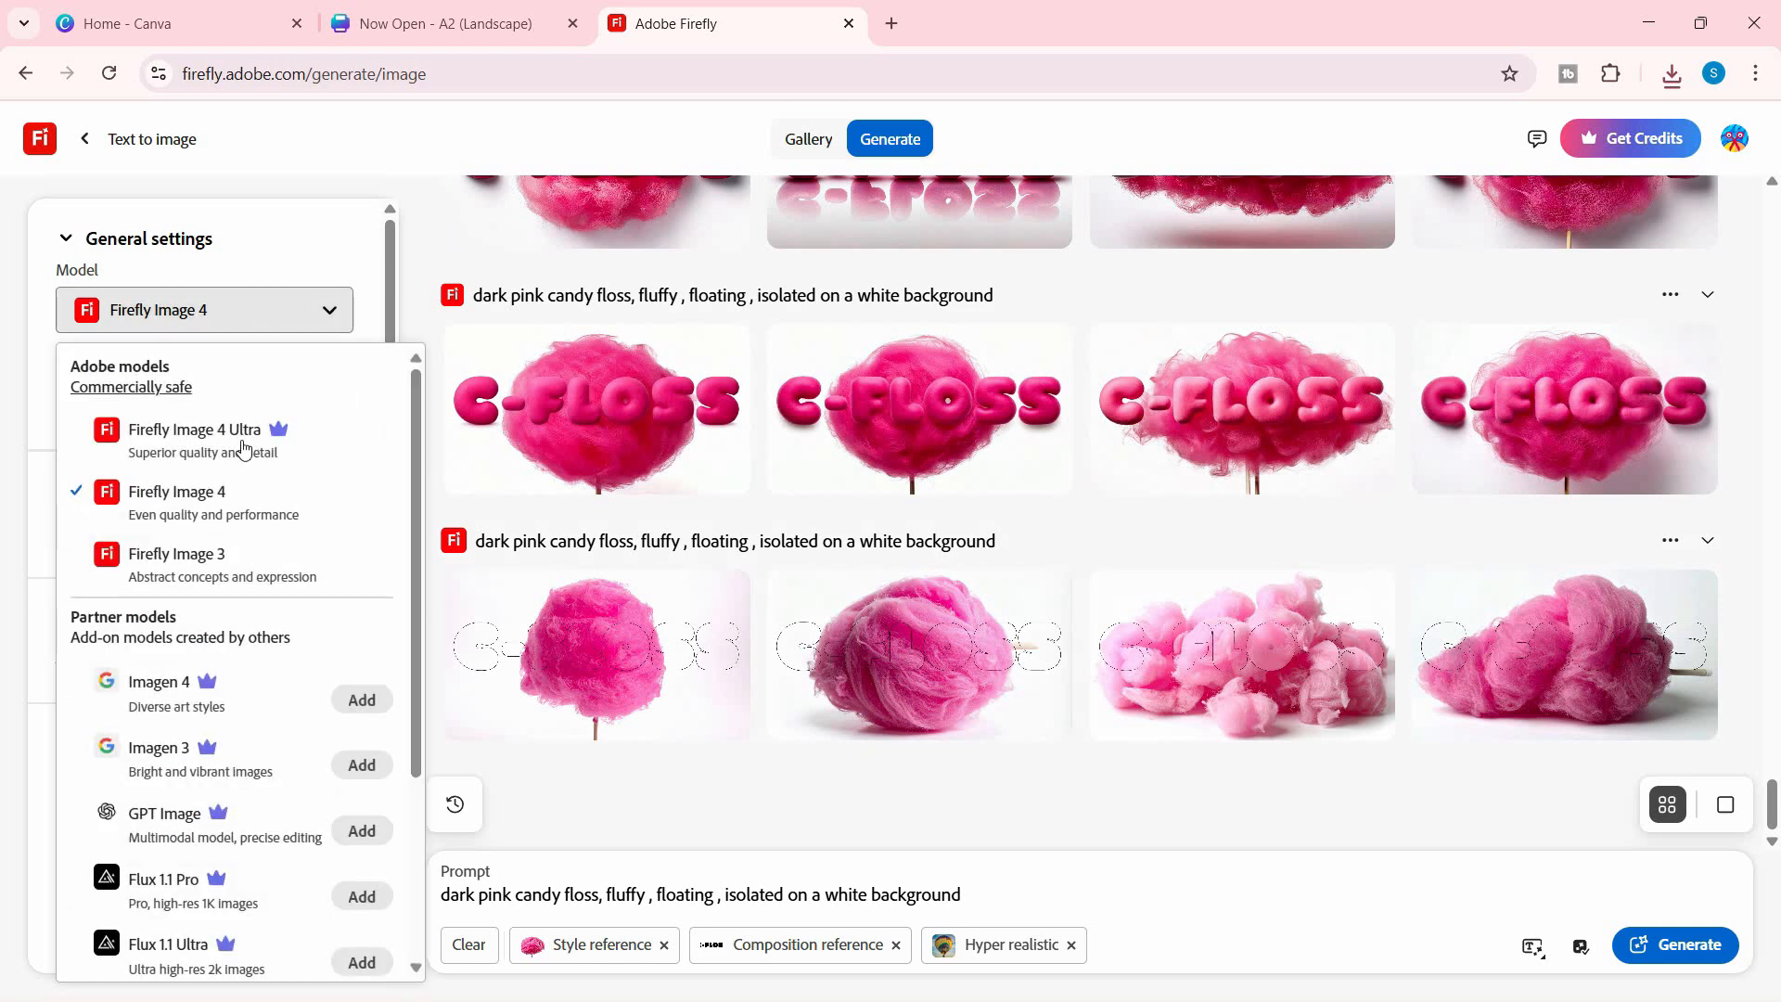
{"action": "left_click", "coordinate": [247, 553]}
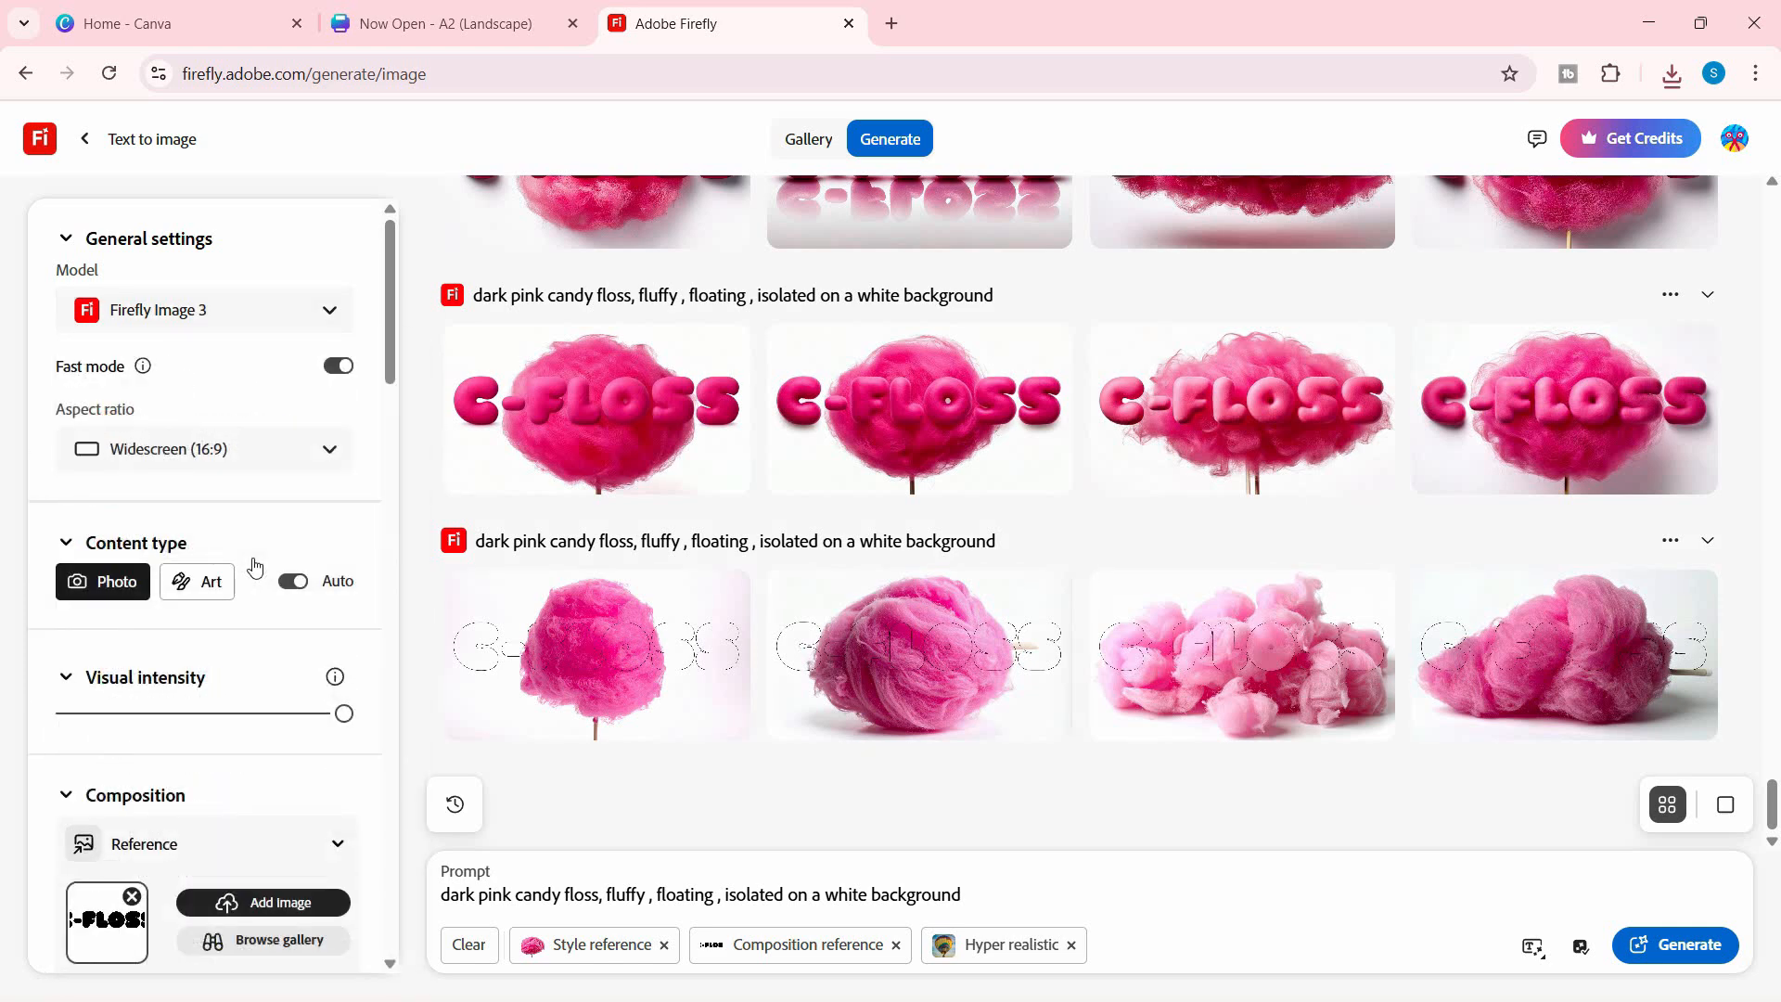
{"action": "left_click", "coordinate": [204, 325]}
{"action": "left_click", "coordinate": [192, 512]}
{"action": "left_click", "coordinate": [191, 538]}
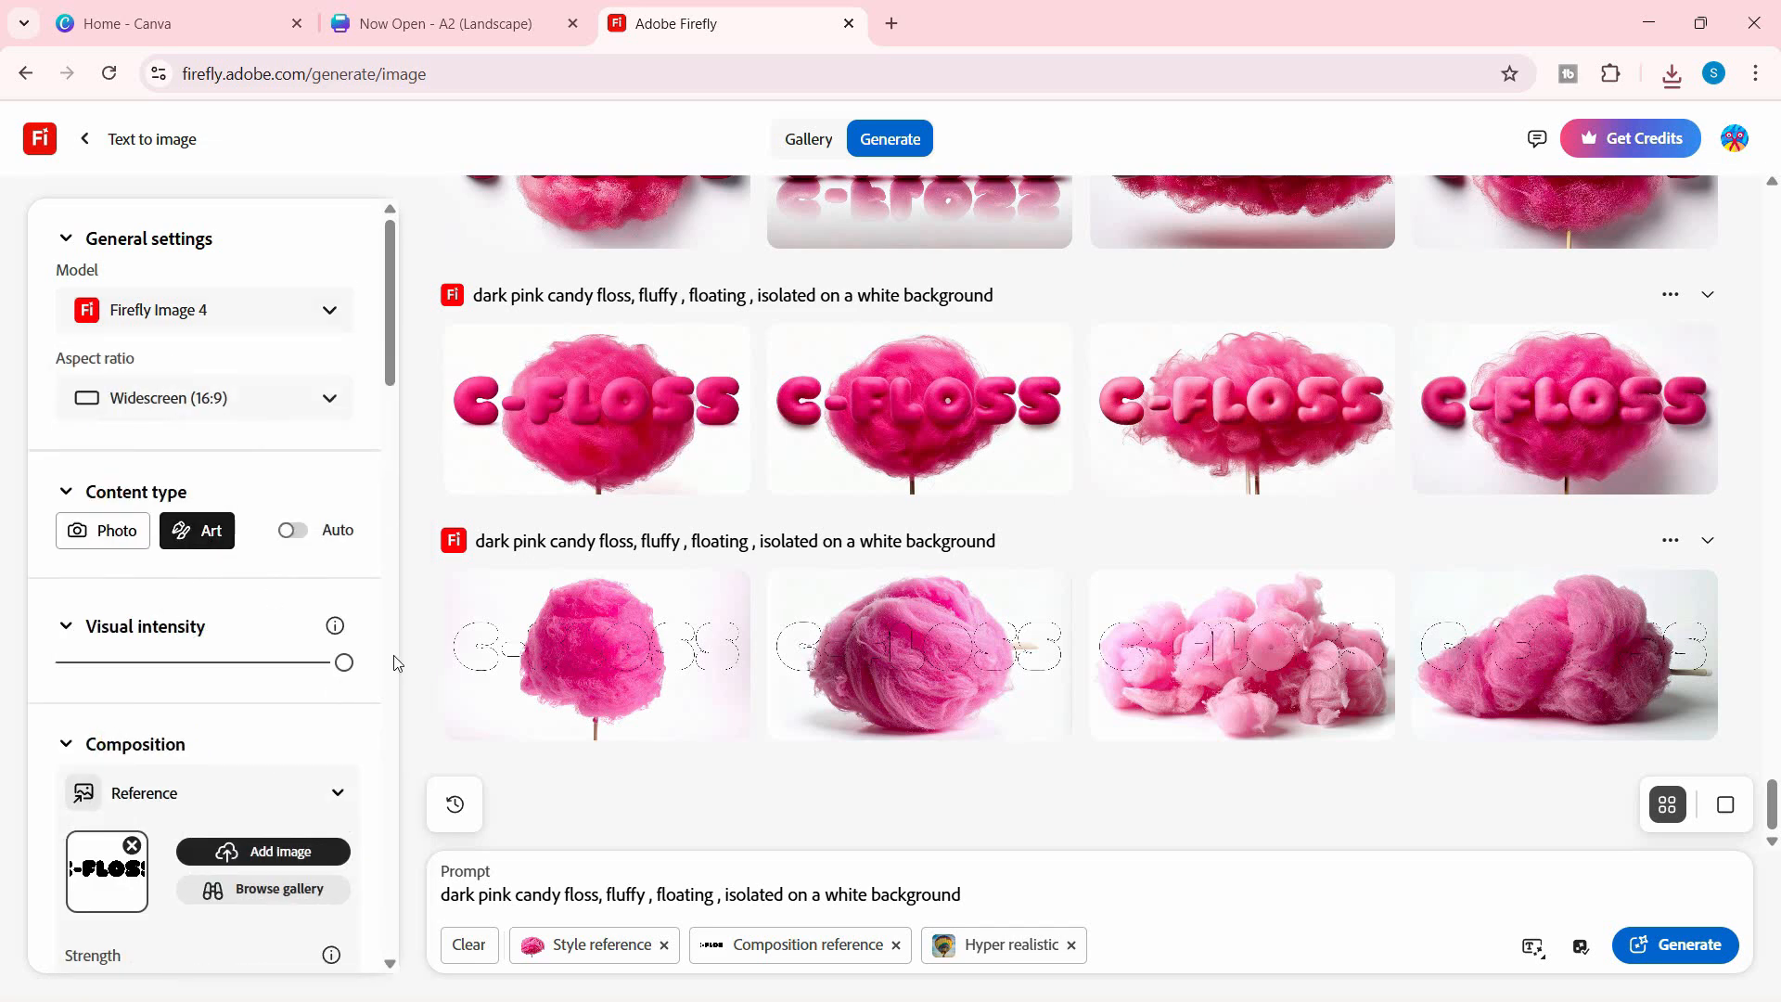
{"action": "left_click", "coordinate": [1676, 944]}
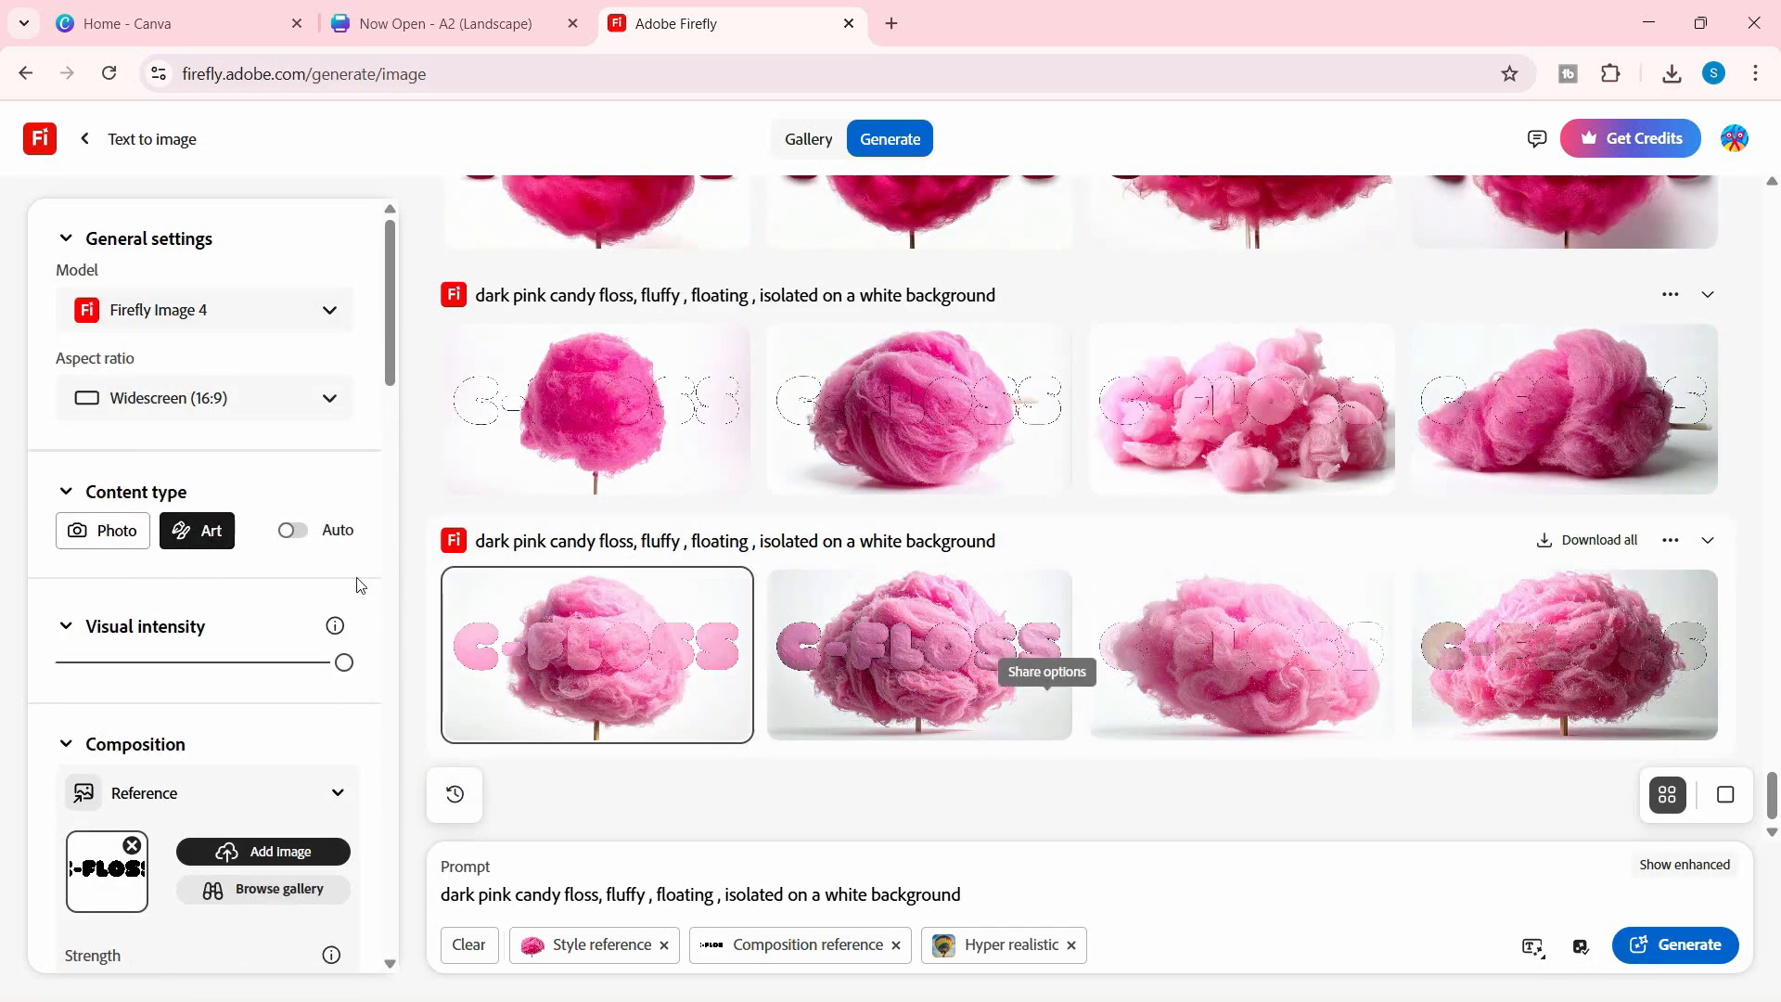
Generate again with the Photo content type and Firefly Image 3, and change the prompt's white background to a studio background.
{"action": "left_click", "coordinate": [116, 534]}
{"action": "left_click", "coordinate": [279, 327]}
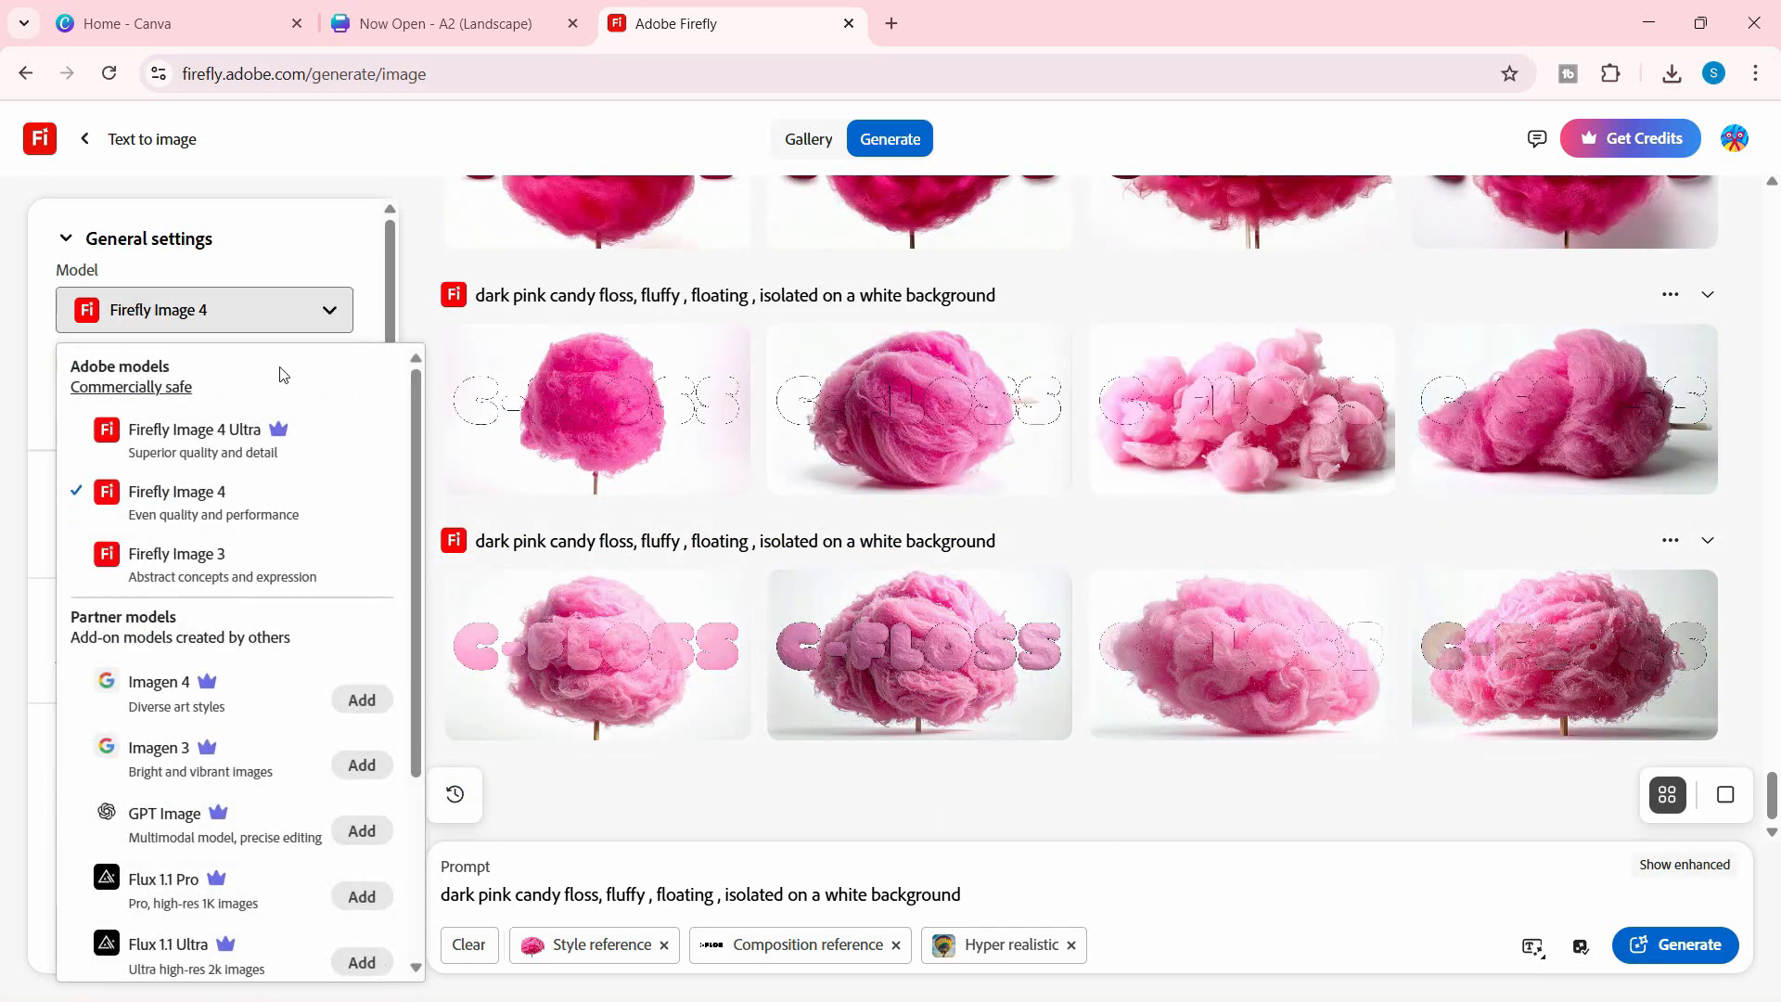
{"action": "left_click", "coordinate": [236, 568]}
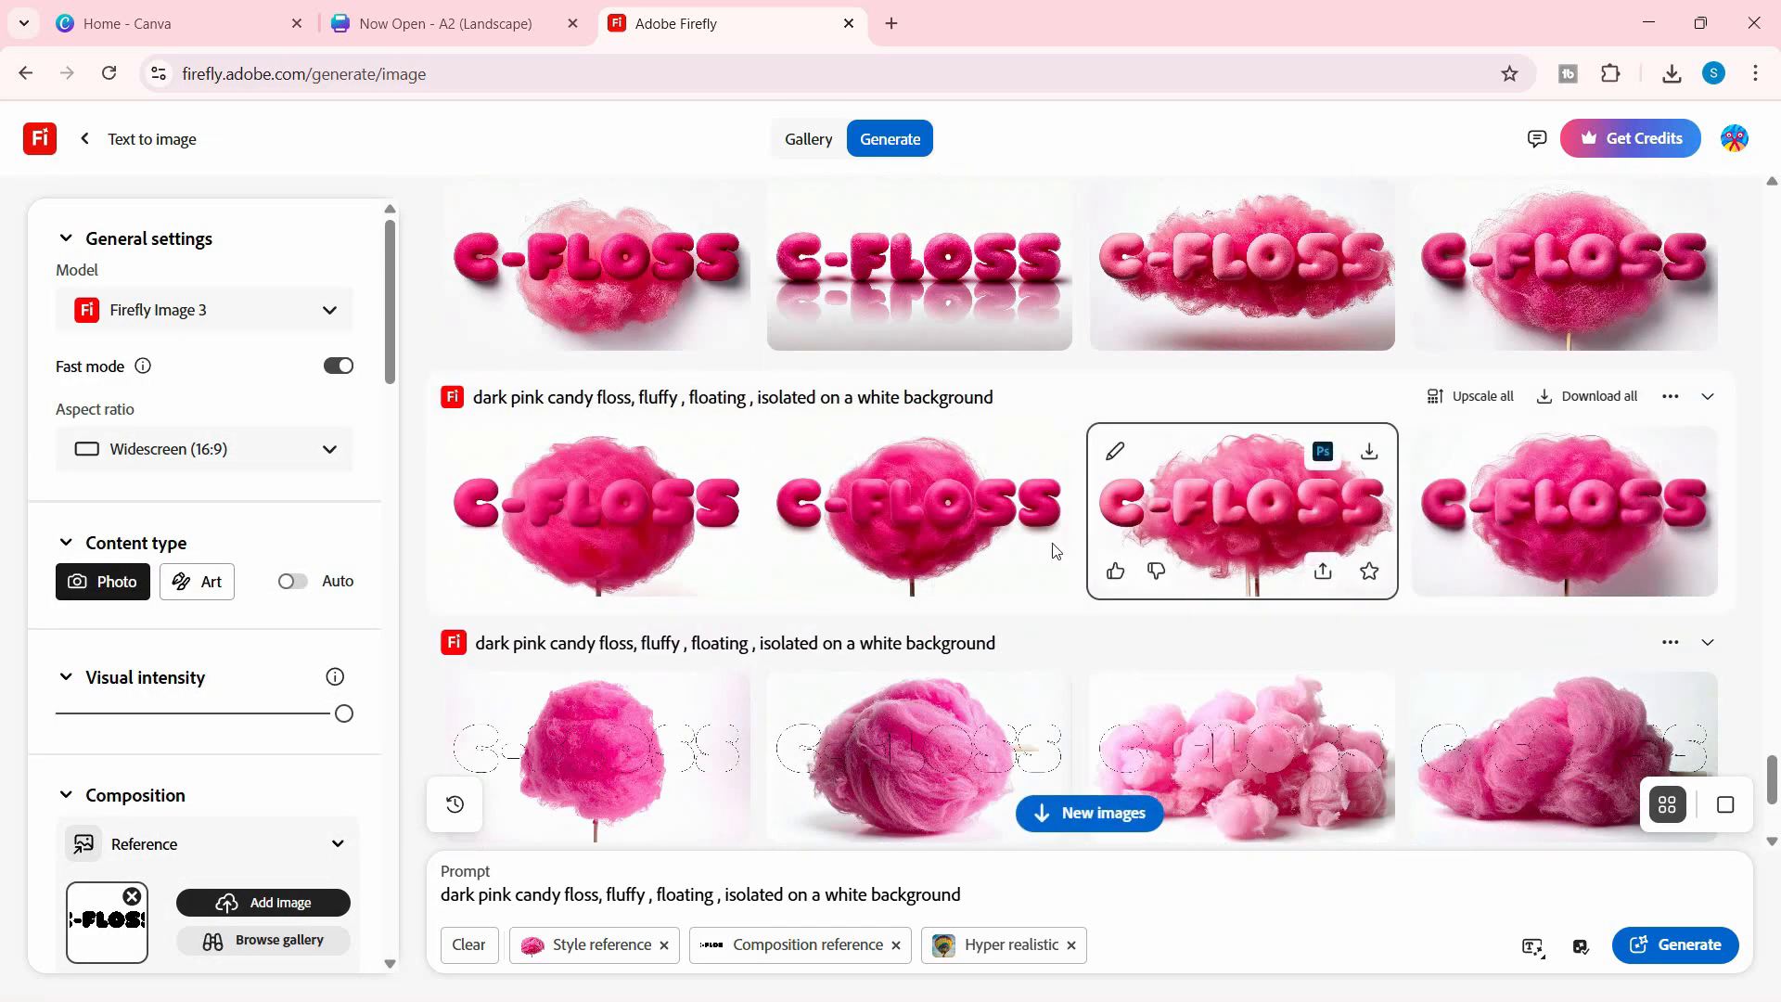
{"action": "left_click", "coordinate": [1684, 944]}
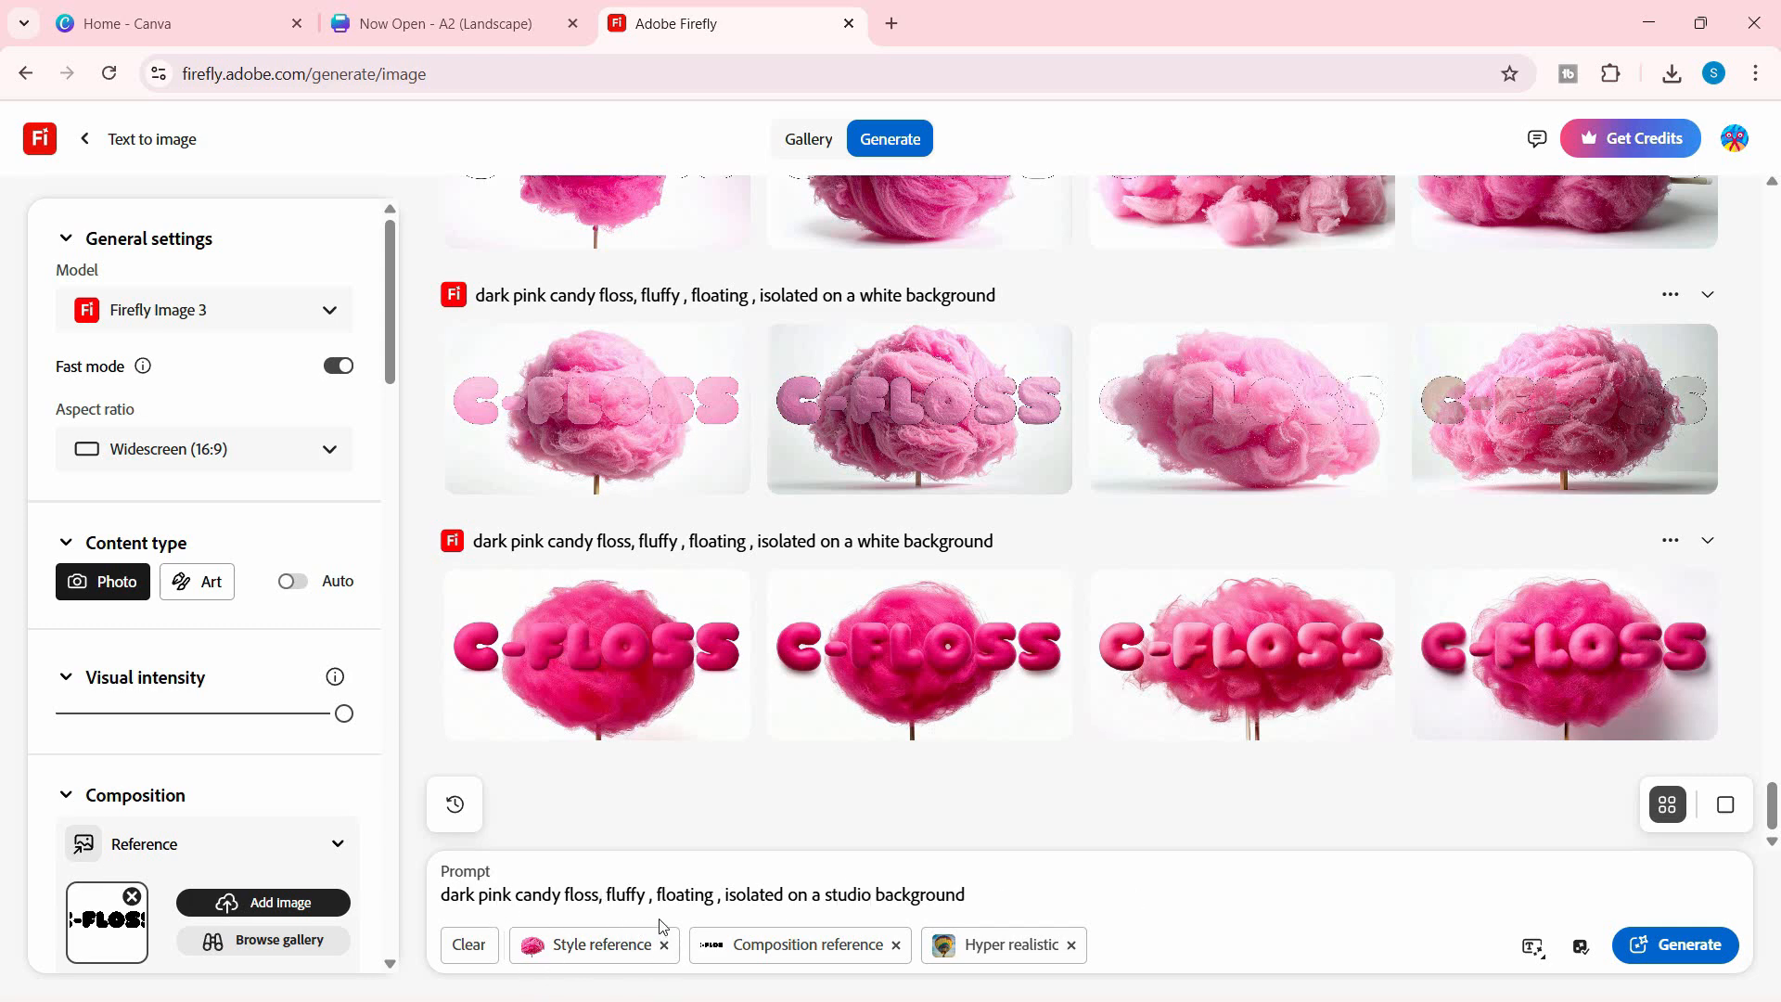
Switch to the Canva design and replace the lettering with tilted C_FLOSS text in the Anton font at size 300.
{"action": "type", "text": "tube"}
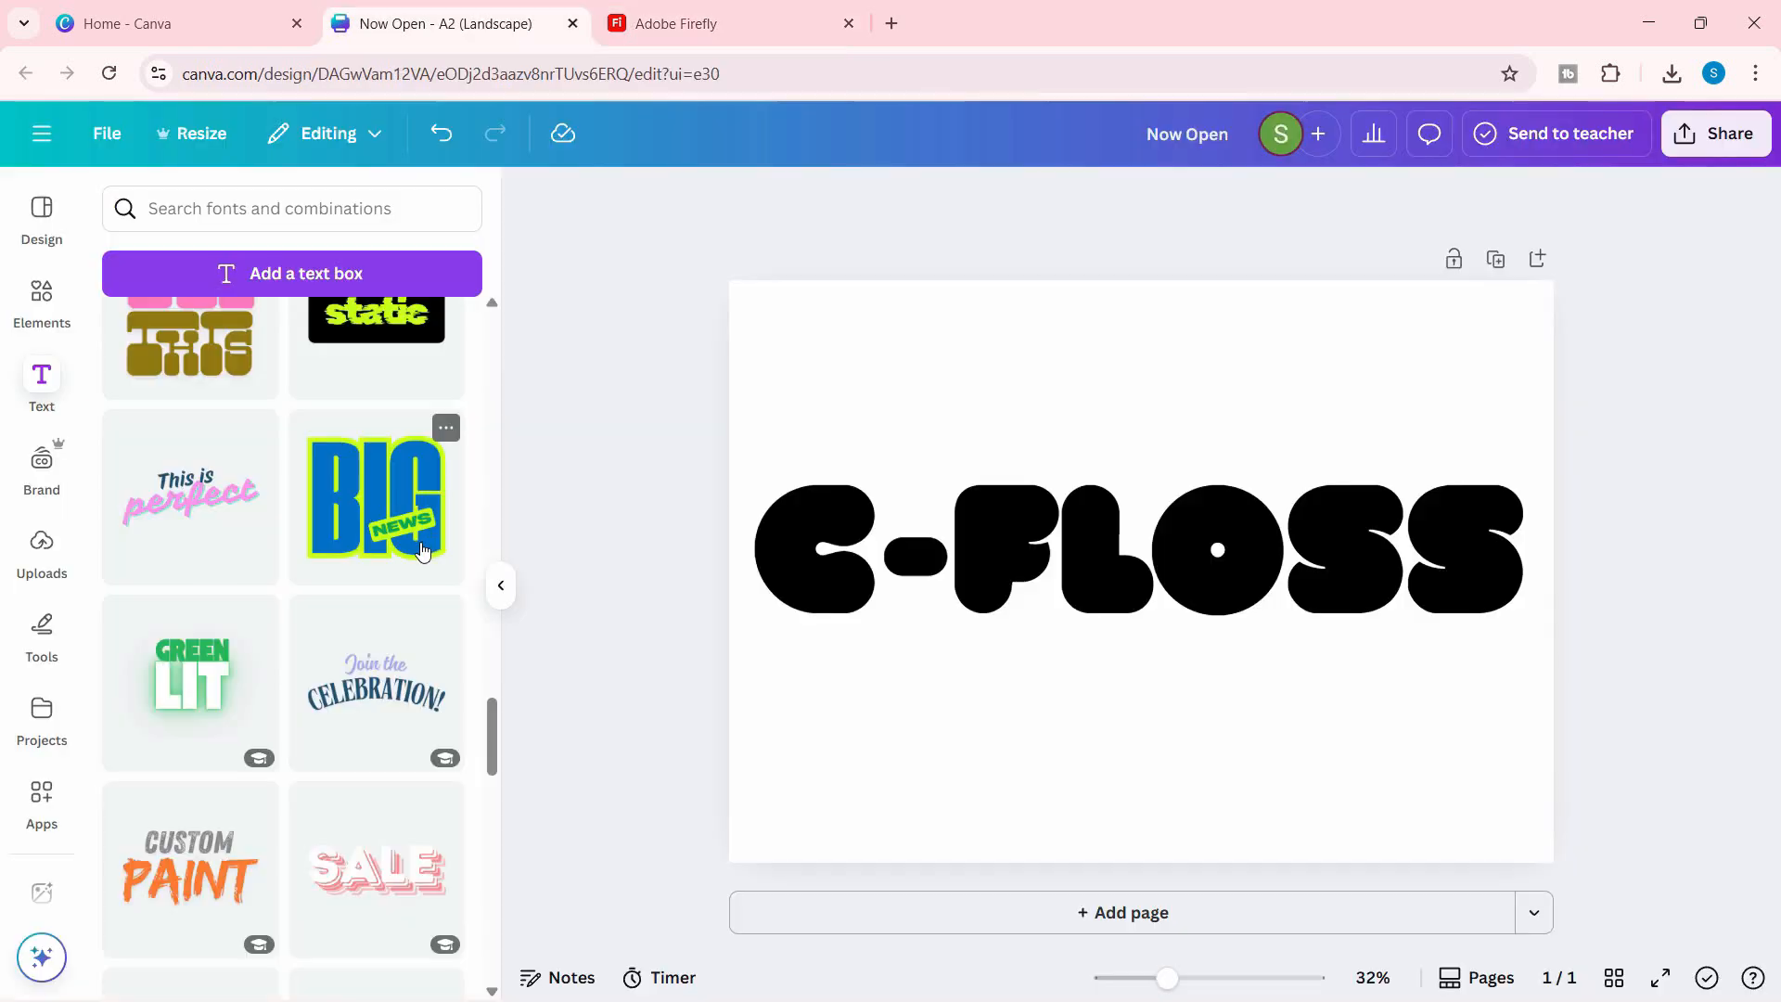
{"action": "scroll", "coordinate": [351, 608], "scroll_direction": "up", "scroll_amount": 15}
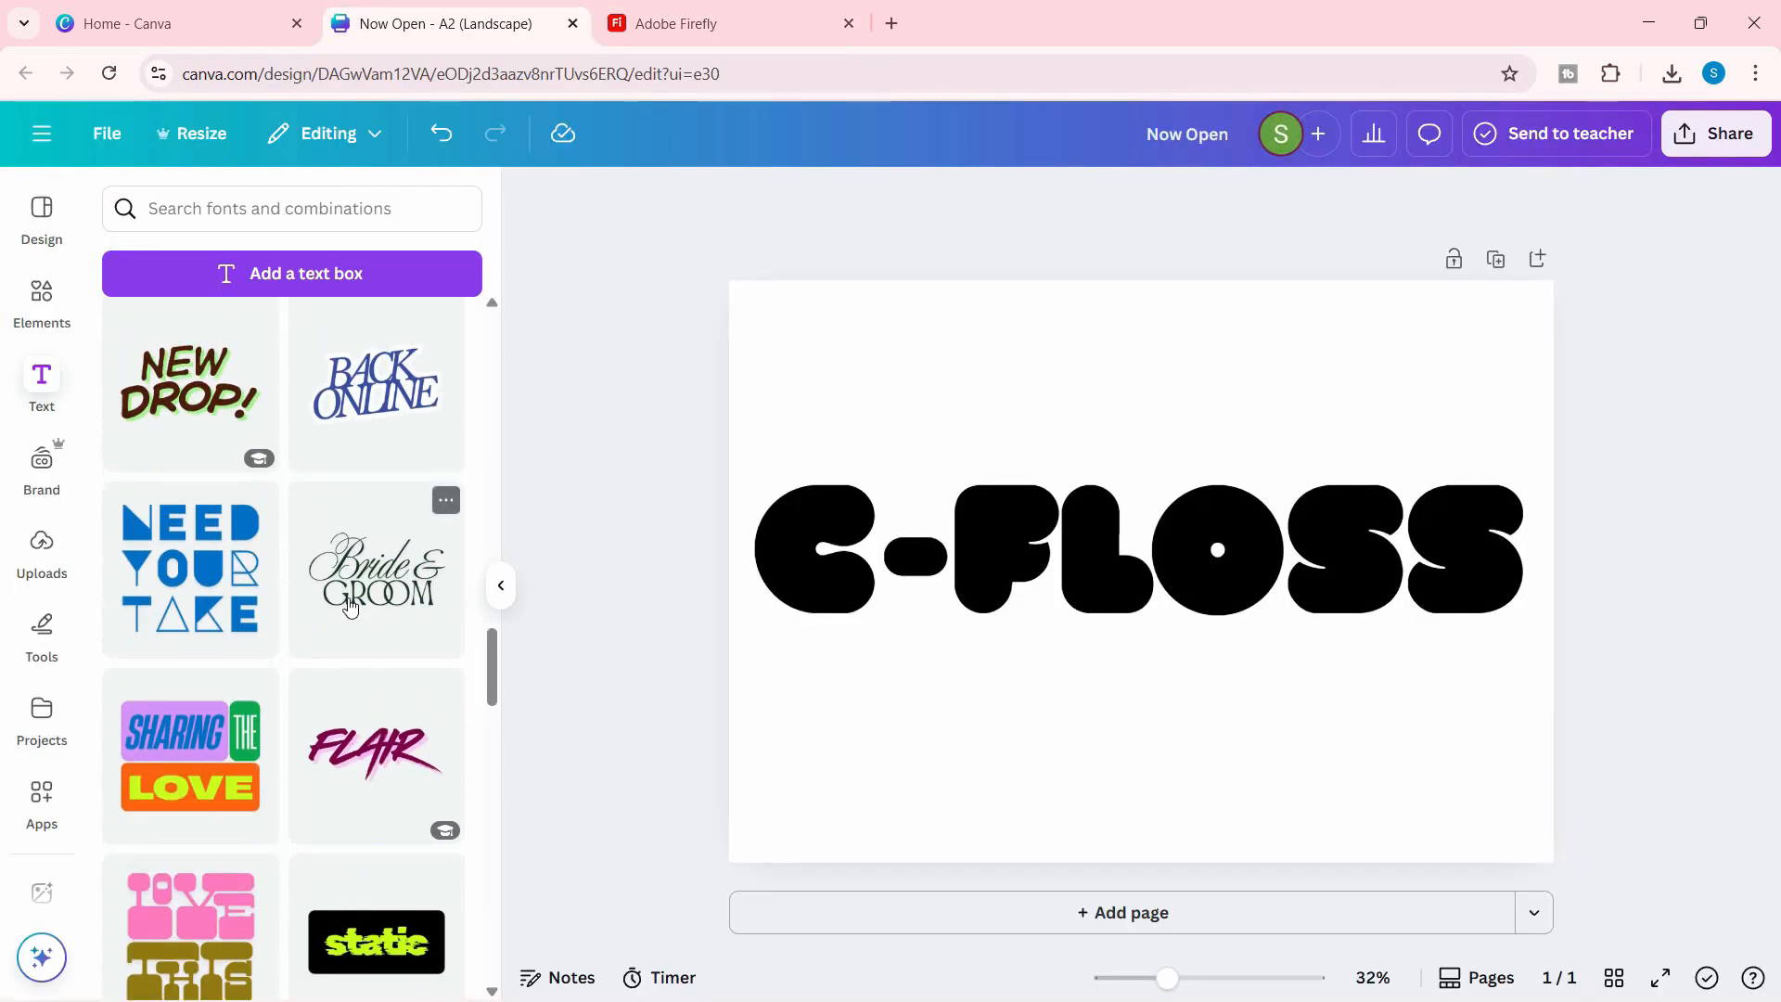
{"action": "left_click", "coordinate": [408, 274]}
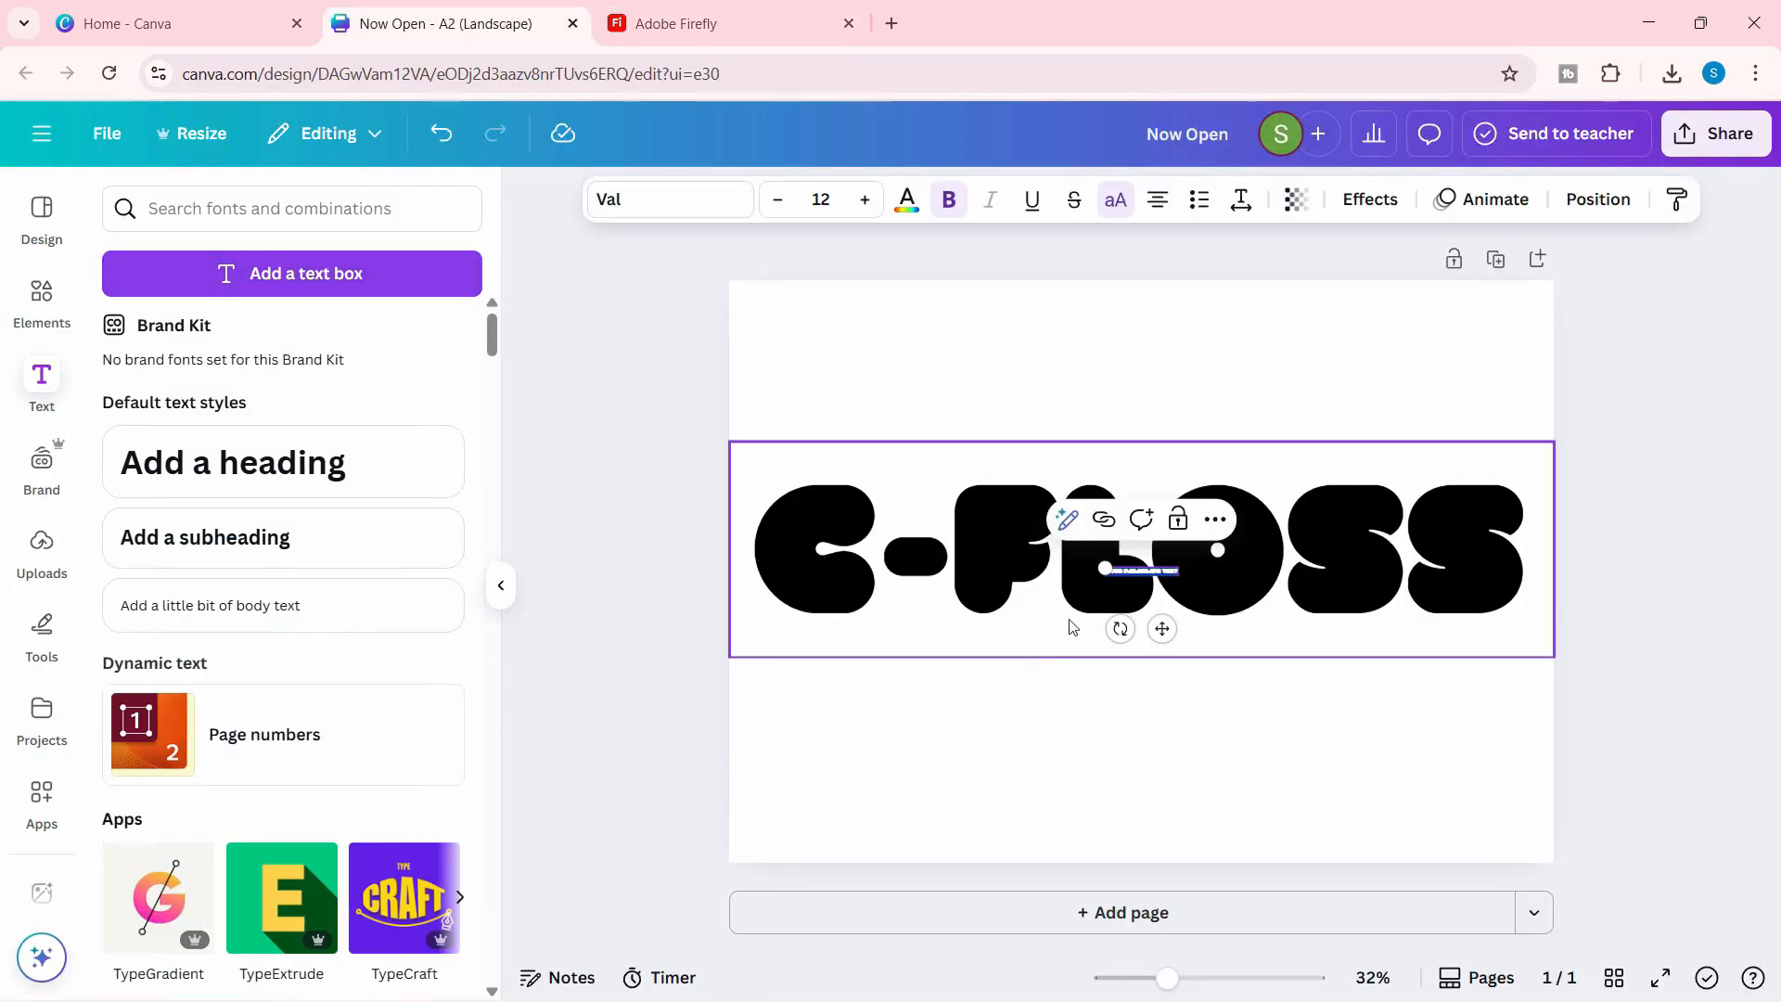
{"action": "left_click", "coordinate": [1243, 616]}
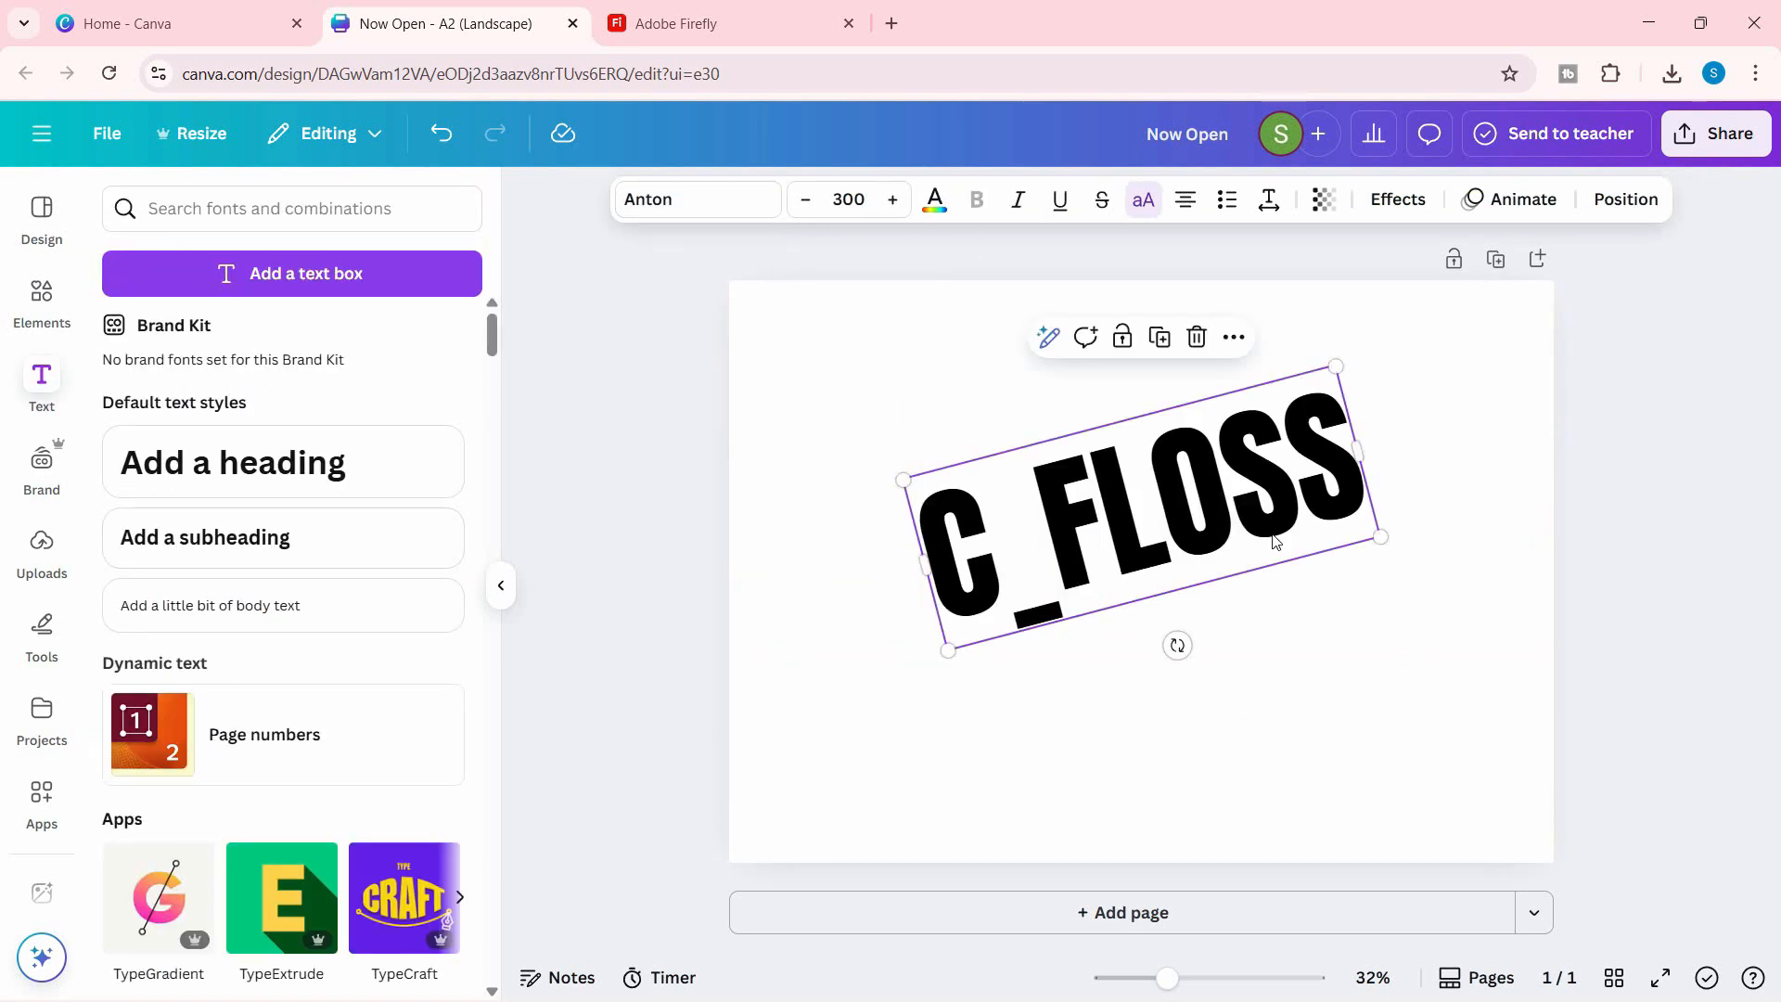
Change the tilted lettering's underscore to a hyphen so it reads C-FLOSS, and enlarge it to about size 441 across the page.
{"action": "left_click_drag", "start_coordinate": [1277, 543], "coordinate": [1276, 597]}
{"action": "left_click_drag", "start_coordinate": [1337, 431], "coordinate": [1420, 365]}
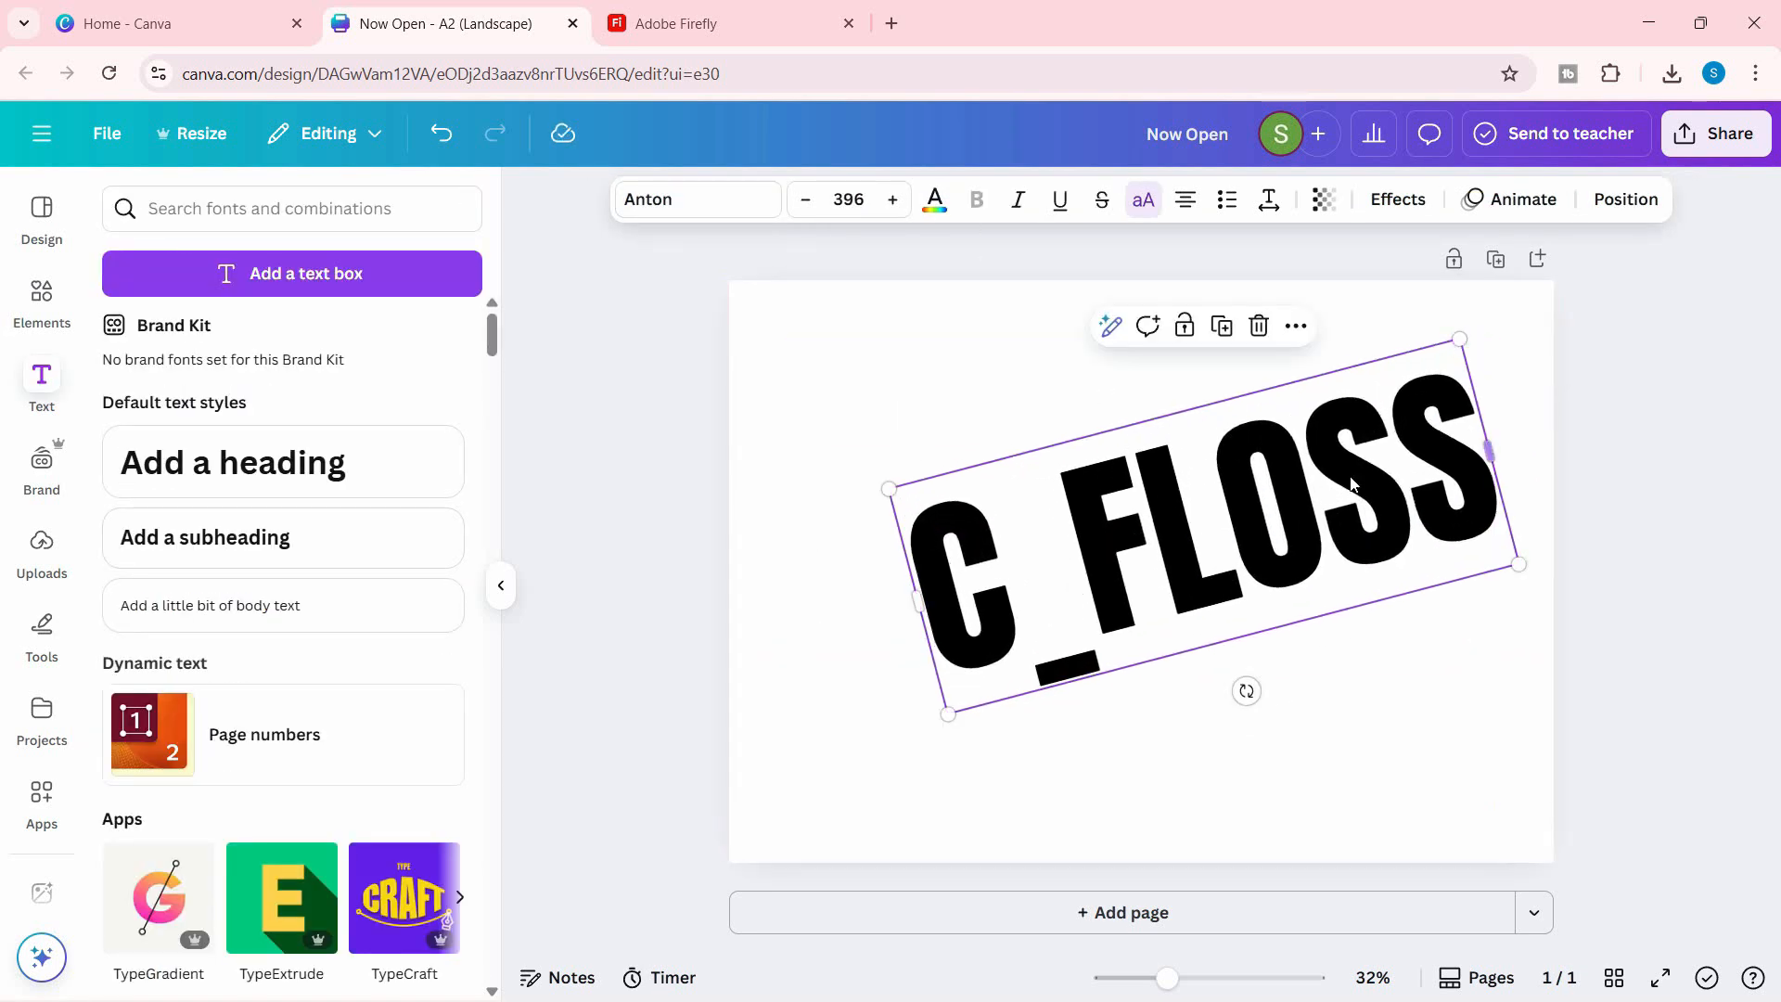
{"action": "left_click_drag", "start_coordinate": [1281, 516], "coordinate": [1260, 518]}
{"action": "left_click", "coordinate": [1030, 676]}
{"action": "key", "text": "BackSpace"}
{"action": "type", "text": "-"}
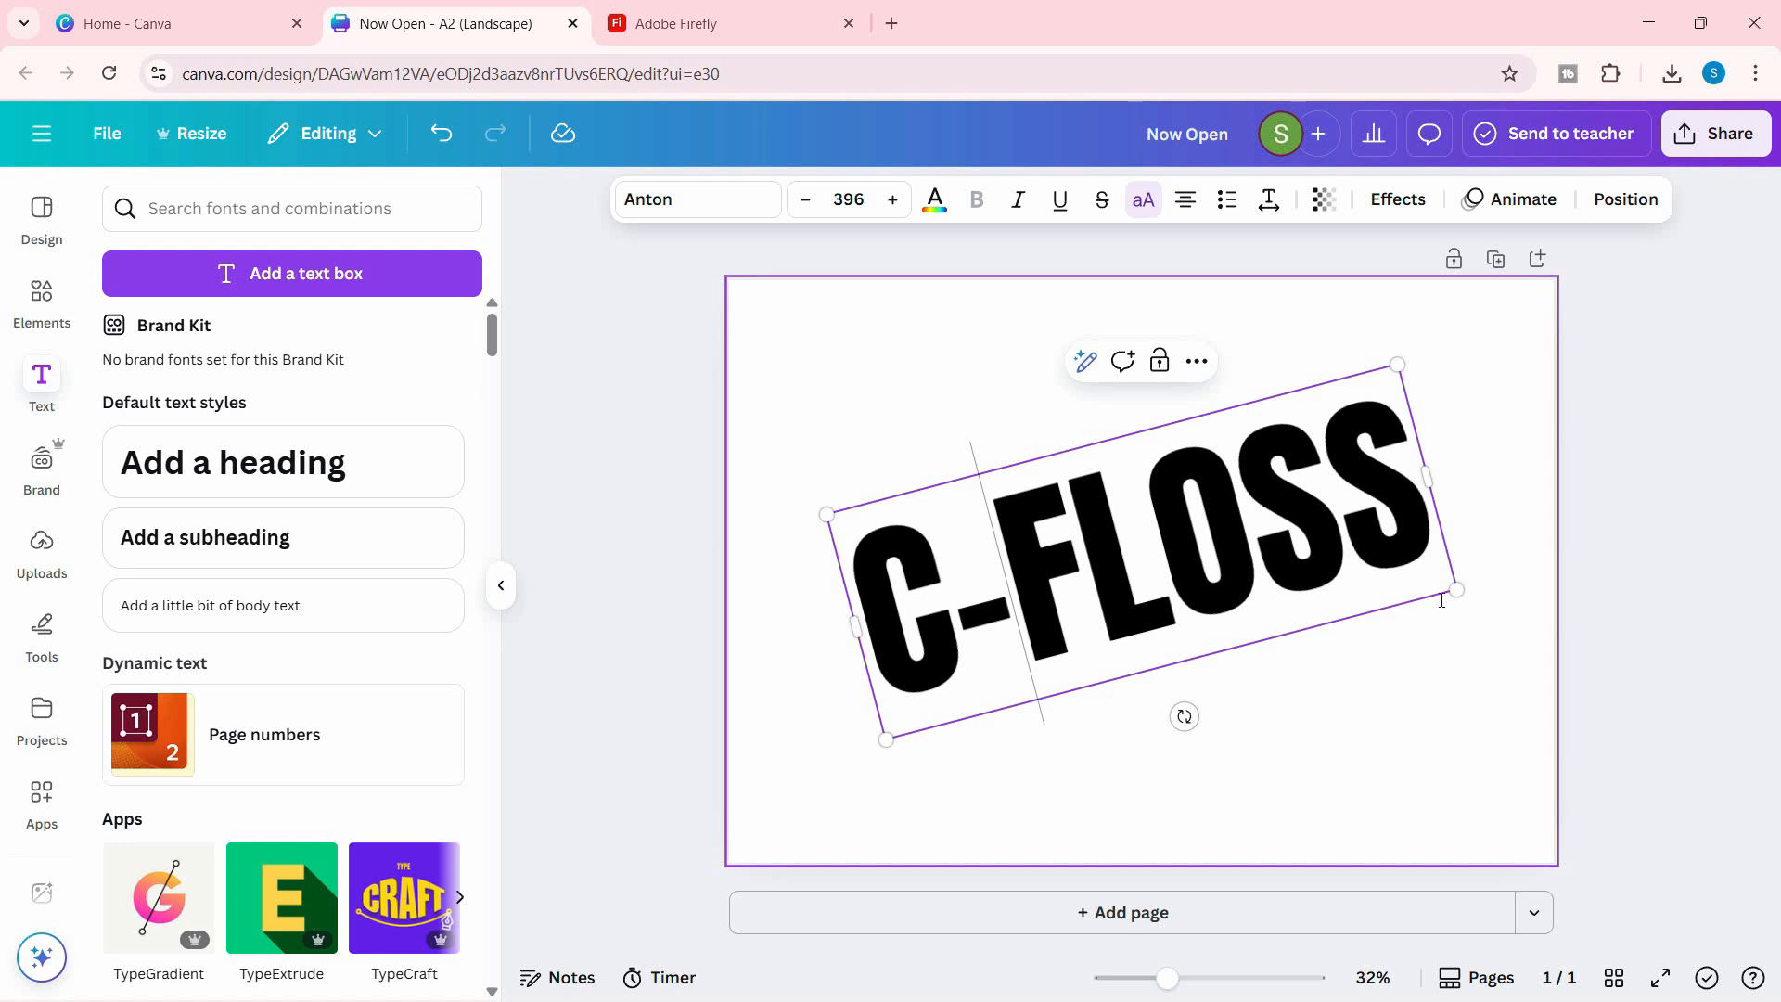
{"action": "left_click_drag", "start_coordinate": [1458, 592], "coordinate": [1529, 600]}
{"action": "left_click_drag", "start_coordinate": [1074, 617], "coordinate": [1023, 616]}
Download the C-FLOSS design as a JPG at size 1 and quality 80.
{"action": "left_click", "coordinate": [1717, 135]}
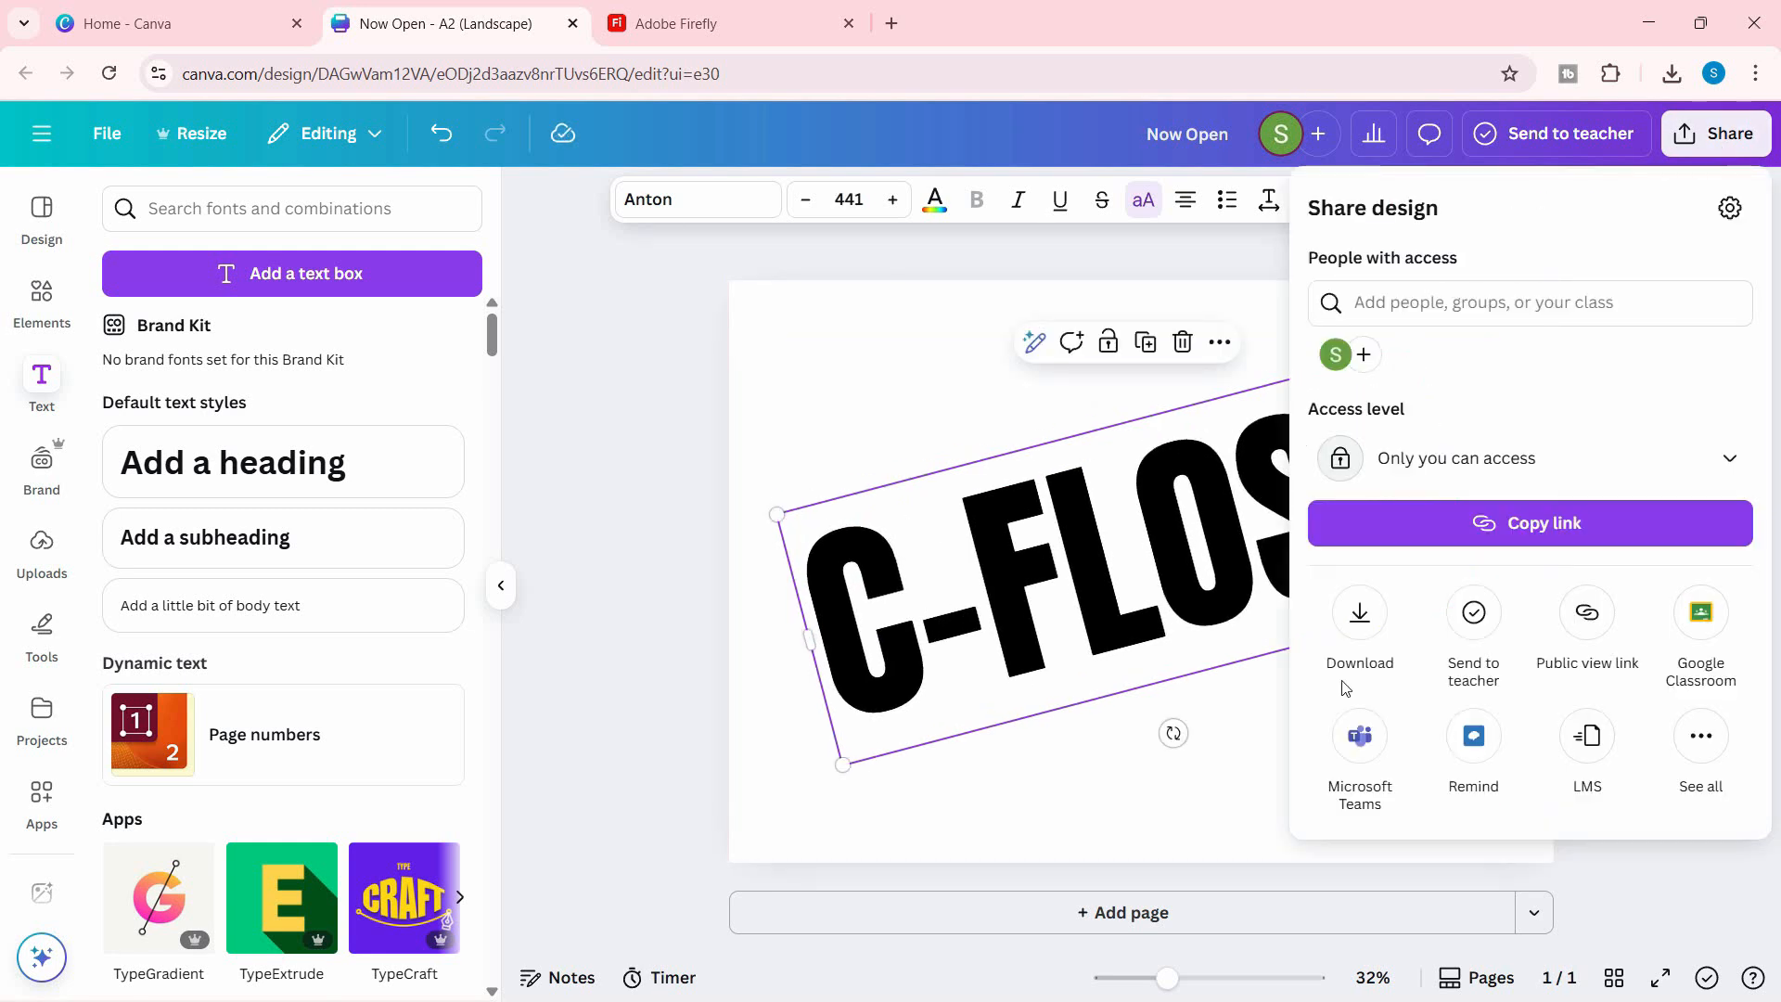
{"action": "left_click", "coordinate": [1356, 640]}
{"action": "left_click", "coordinate": [1518, 309]}
{"action": "left_click", "coordinate": [1522, 357]}
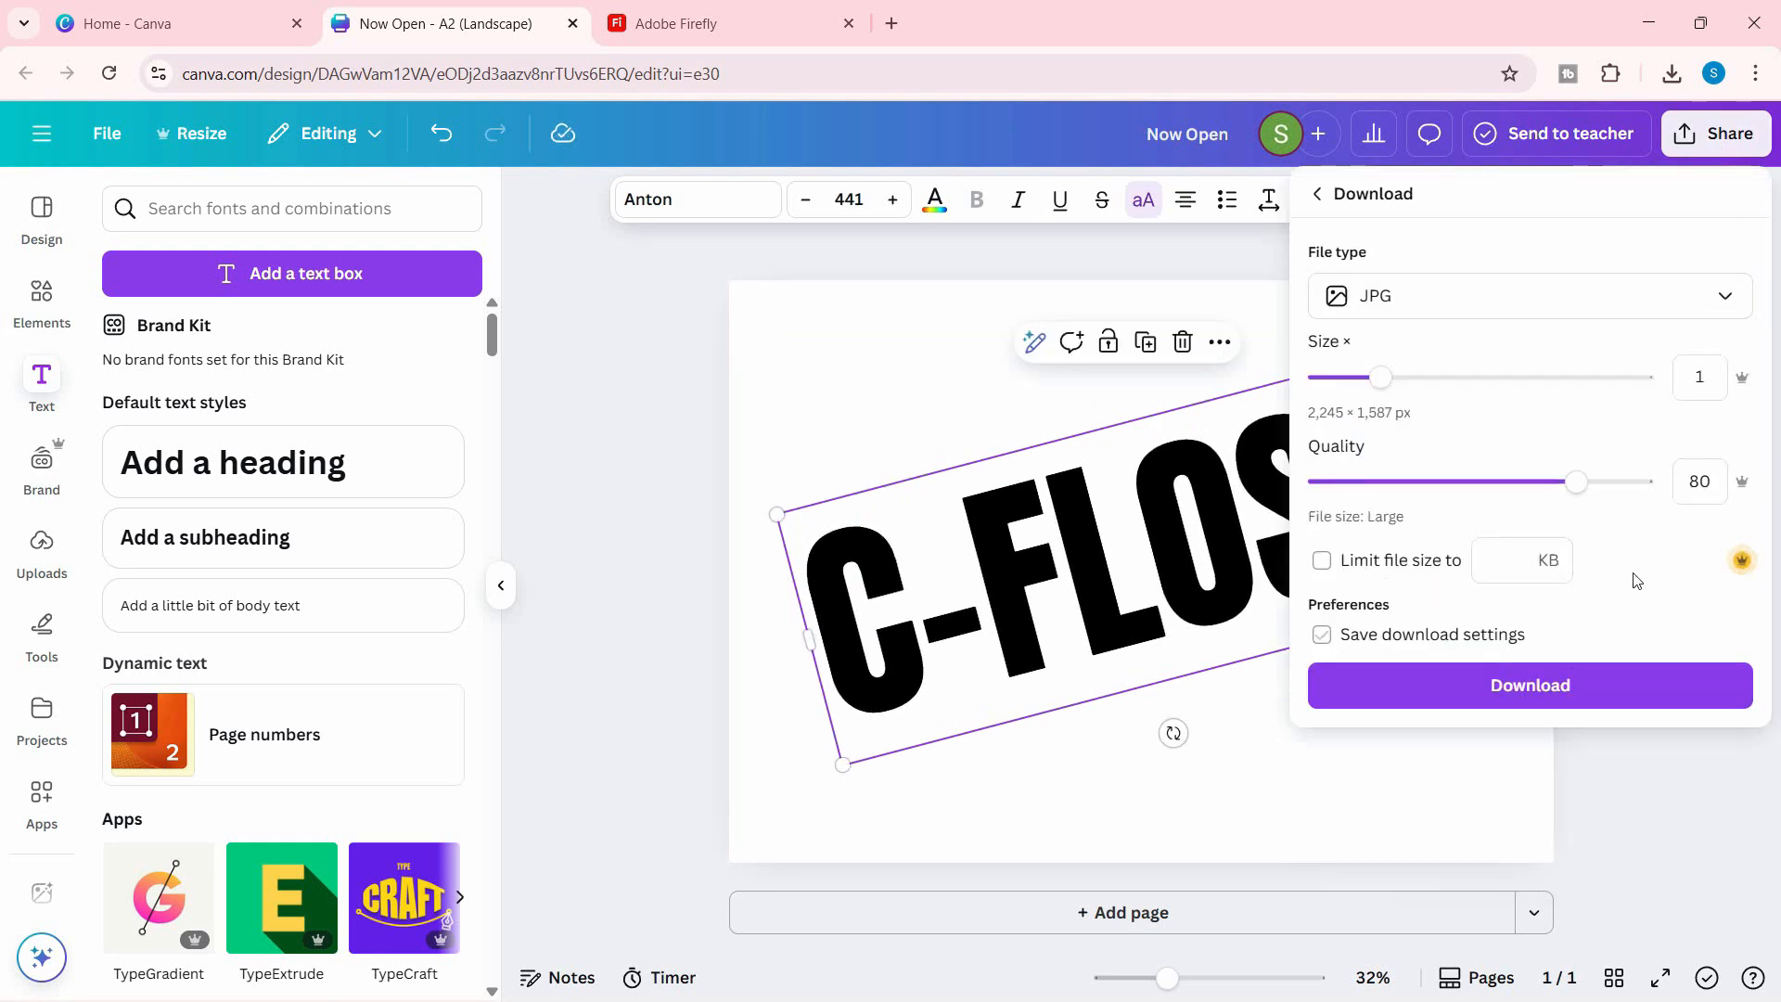
{"action": "left_click", "coordinate": [1562, 685]}
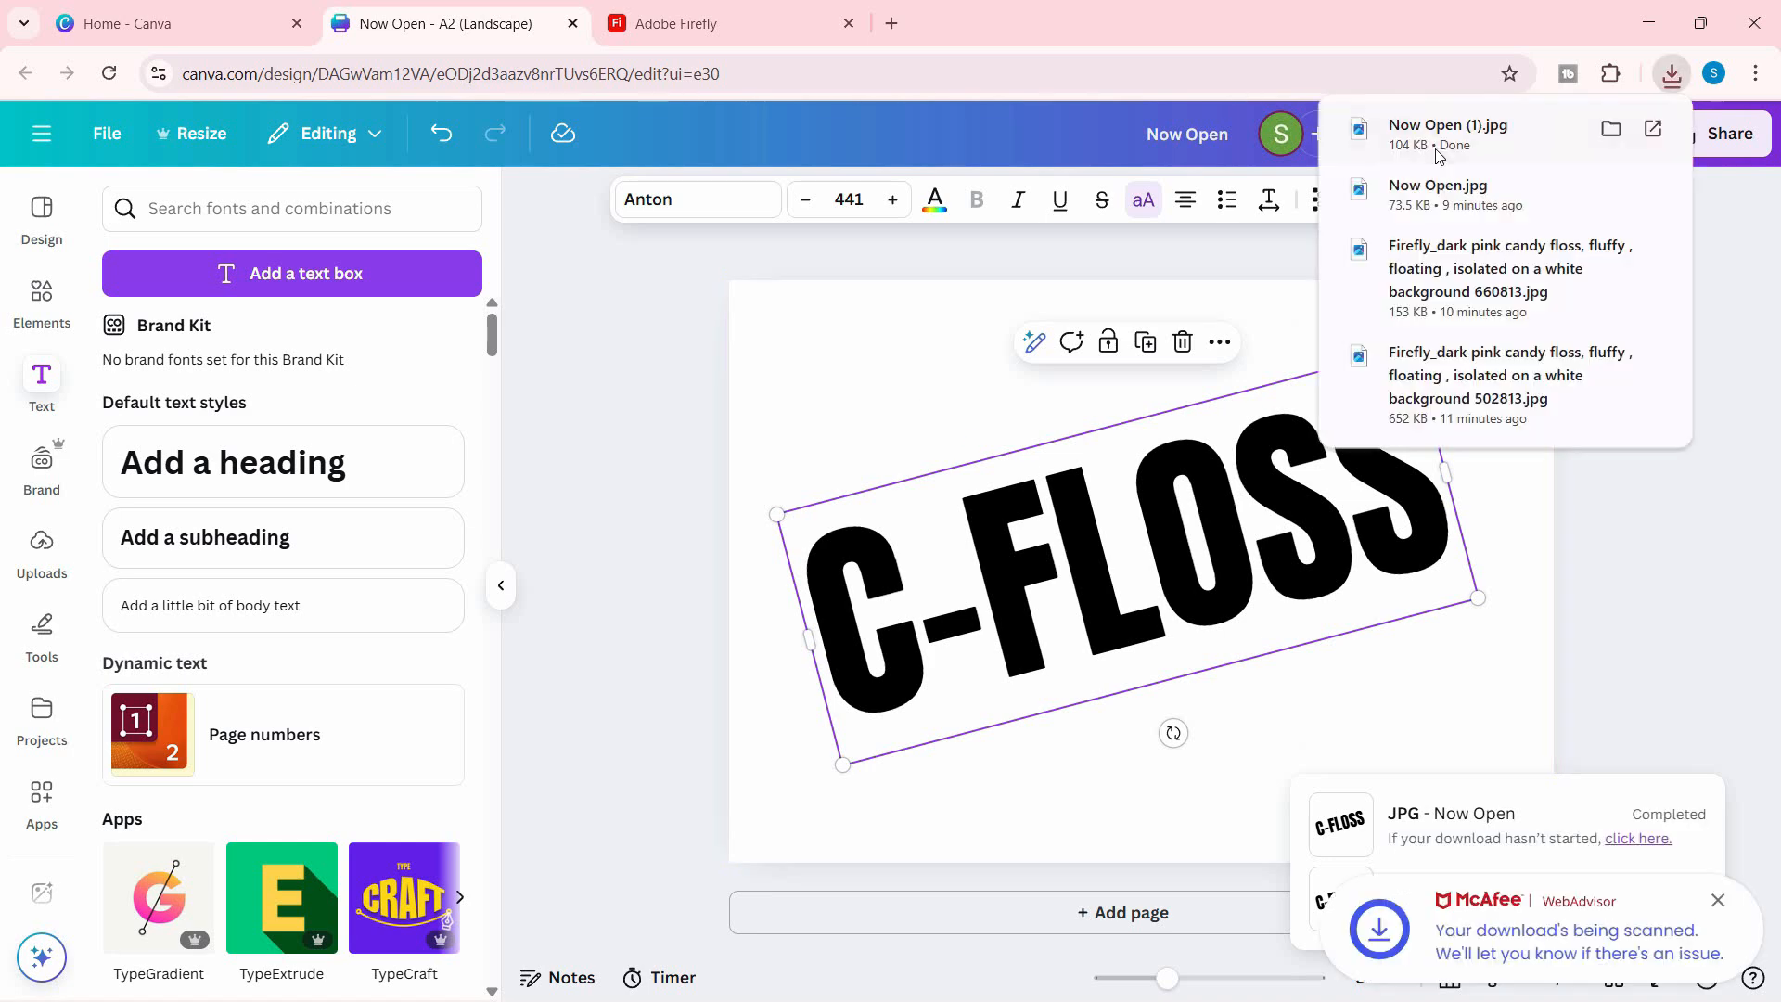
Switch to Adobe Firefly, replace the composition reference with the downloaded tilted C-FLOSS image, and generate images with the studio background prompt.
{"action": "left_click", "coordinate": [678, 23]}
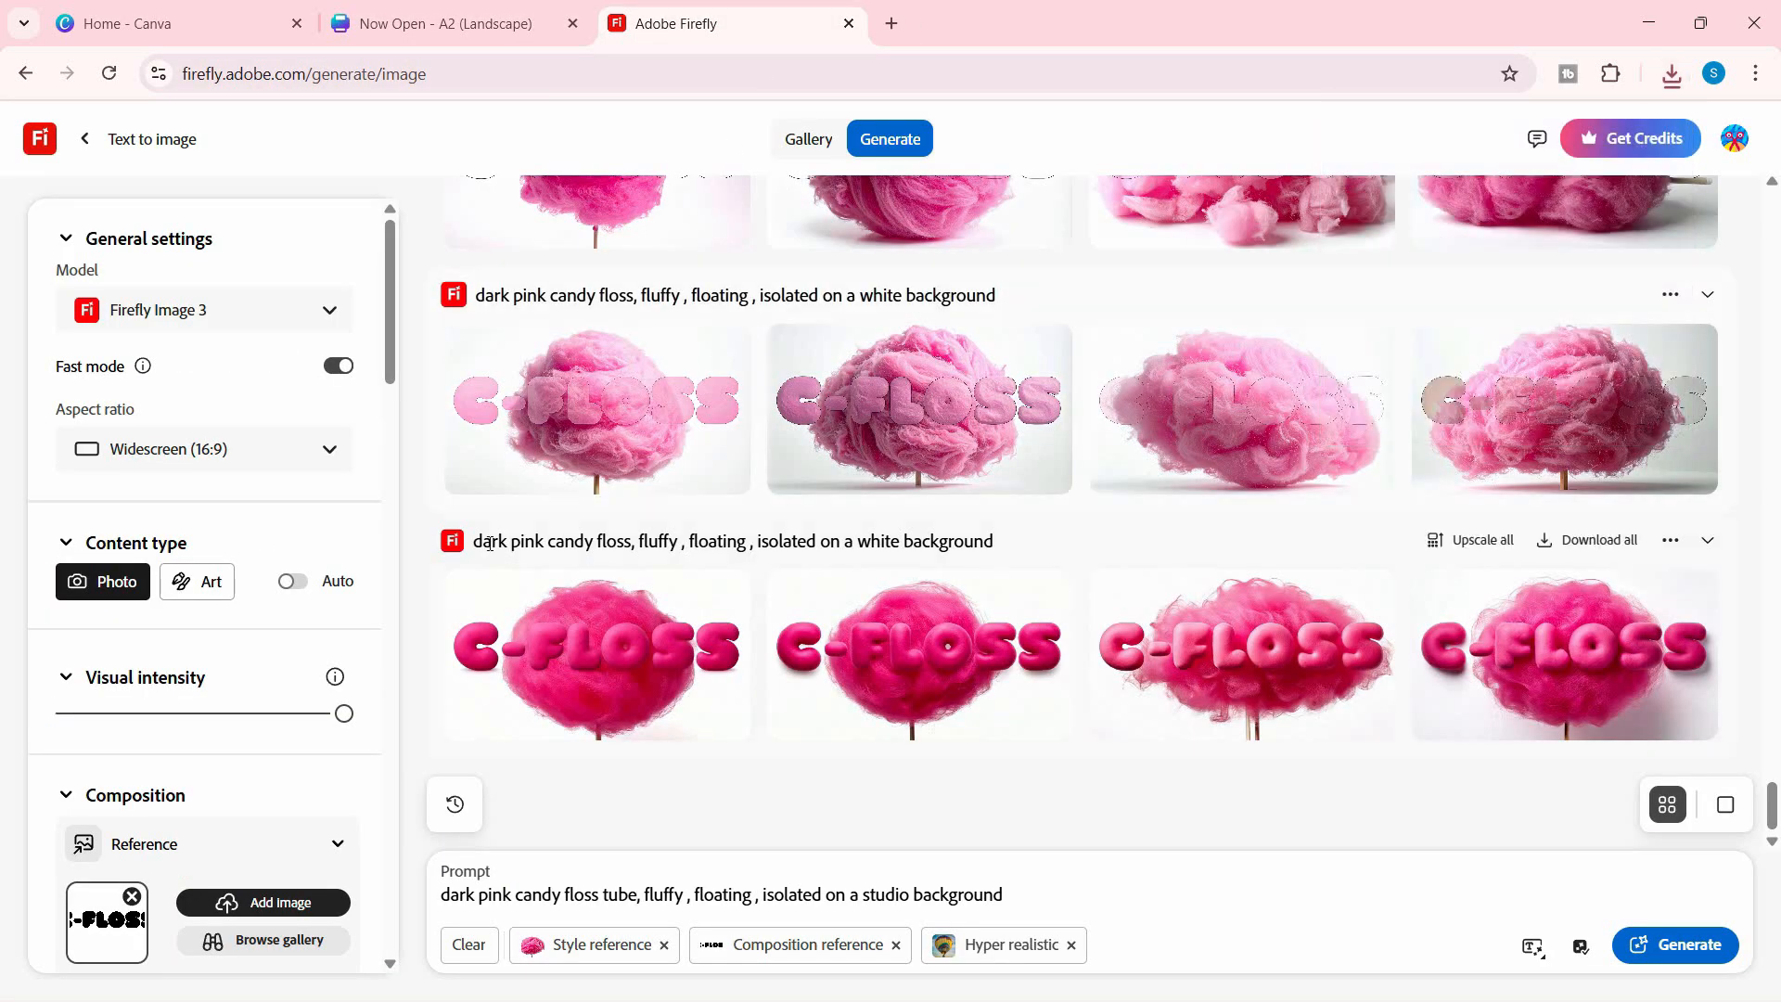
{"action": "scroll", "coordinate": [204, 691], "scroll_direction": "down", "scroll_amount": 5}
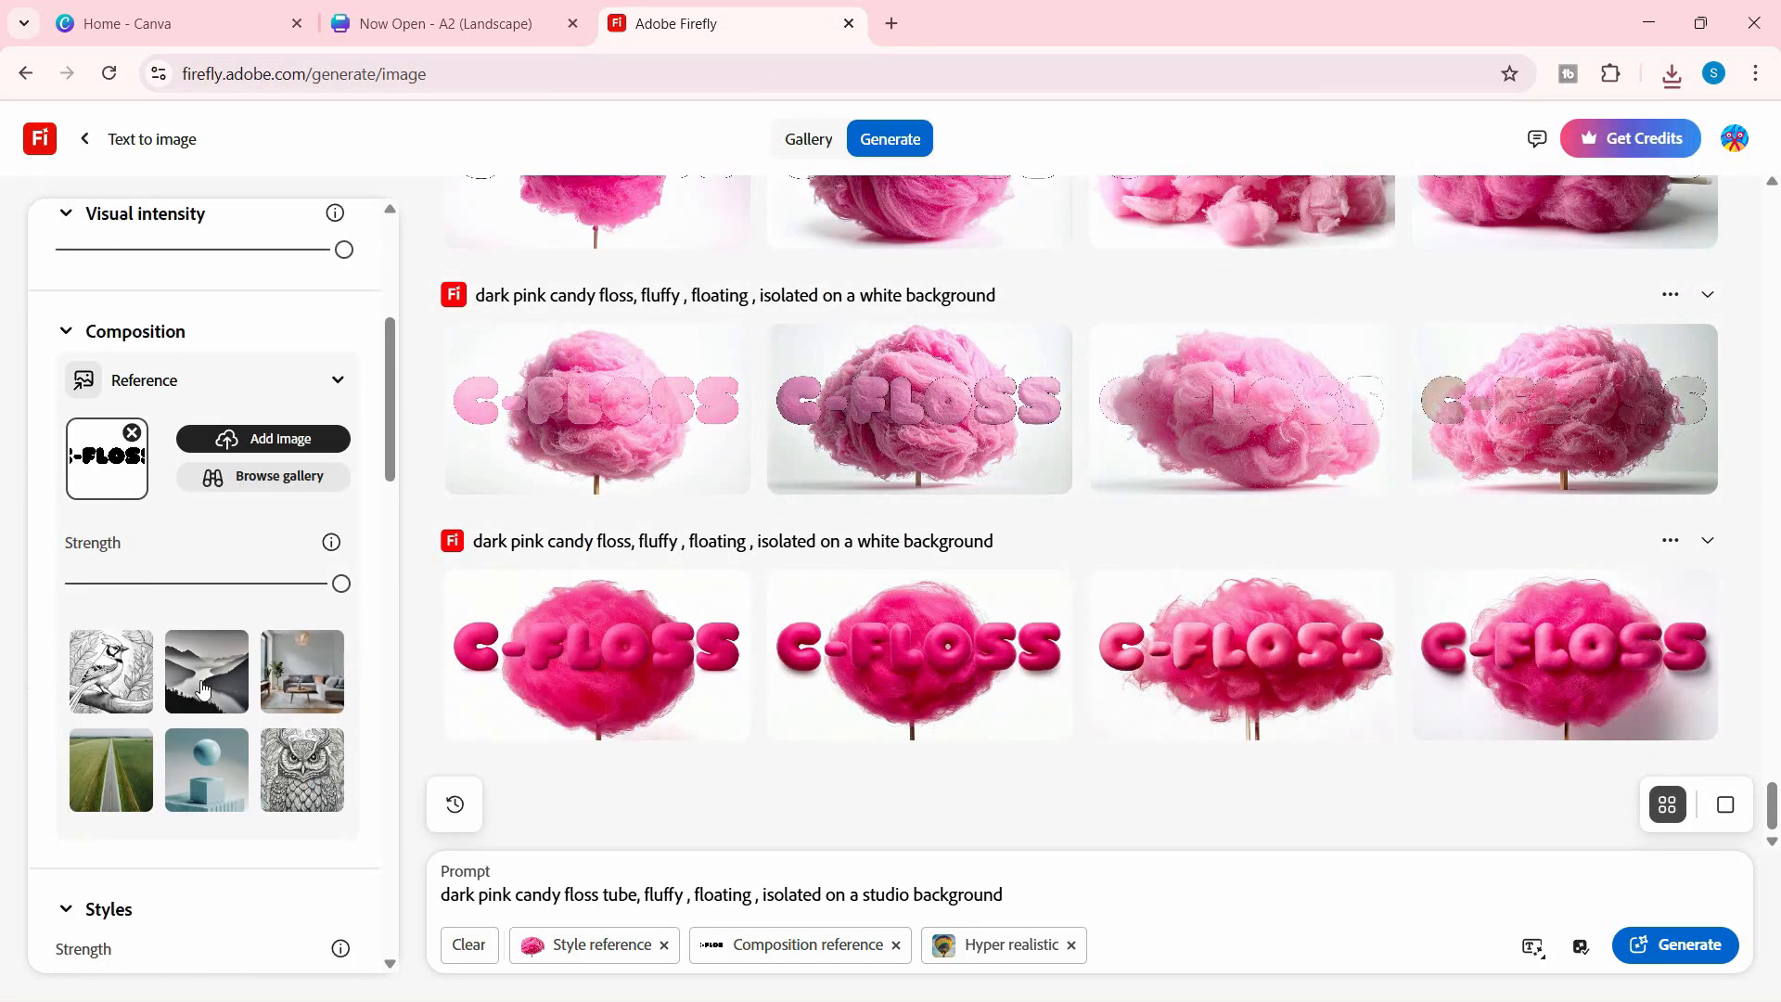
{"action": "left_click", "coordinate": [133, 432]}
{"action": "left_click", "coordinate": [264, 439]}
{"action": "left_click", "coordinate": [252, 341]}
{"action": "double_click", "coordinate": [243, 601]}
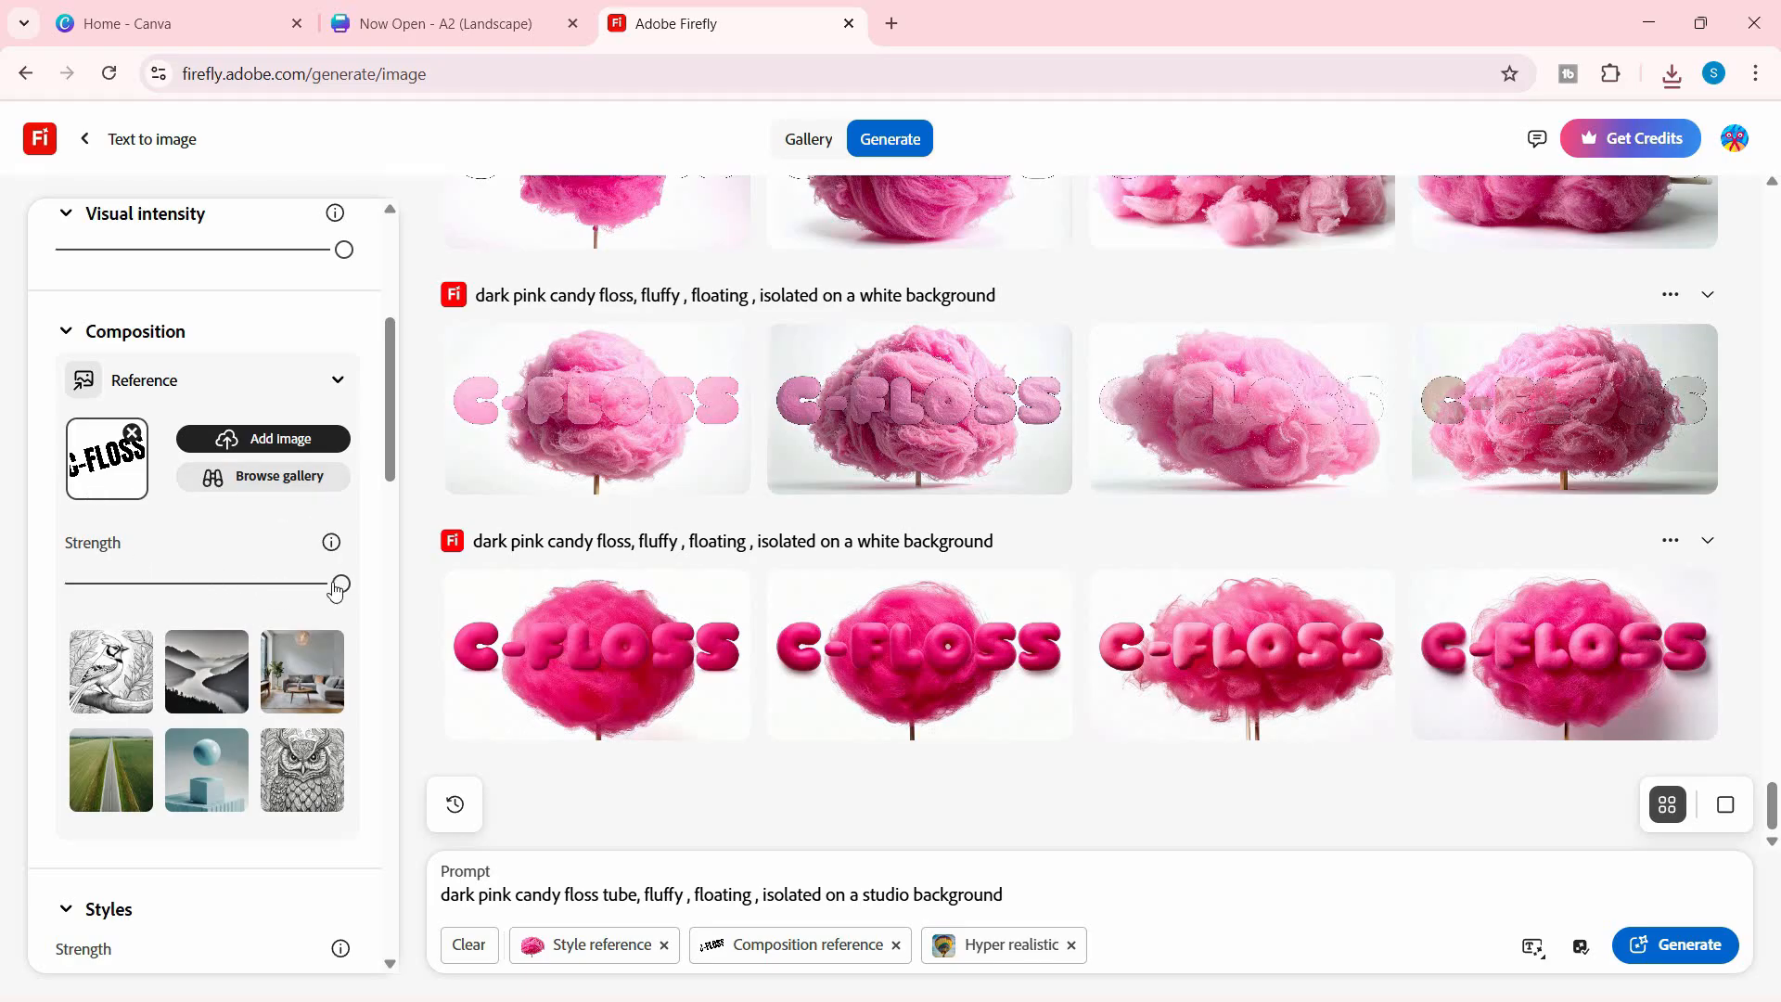
{"action": "scroll", "coordinate": [342, 589], "scroll_direction": "down", "scroll_amount": 5}
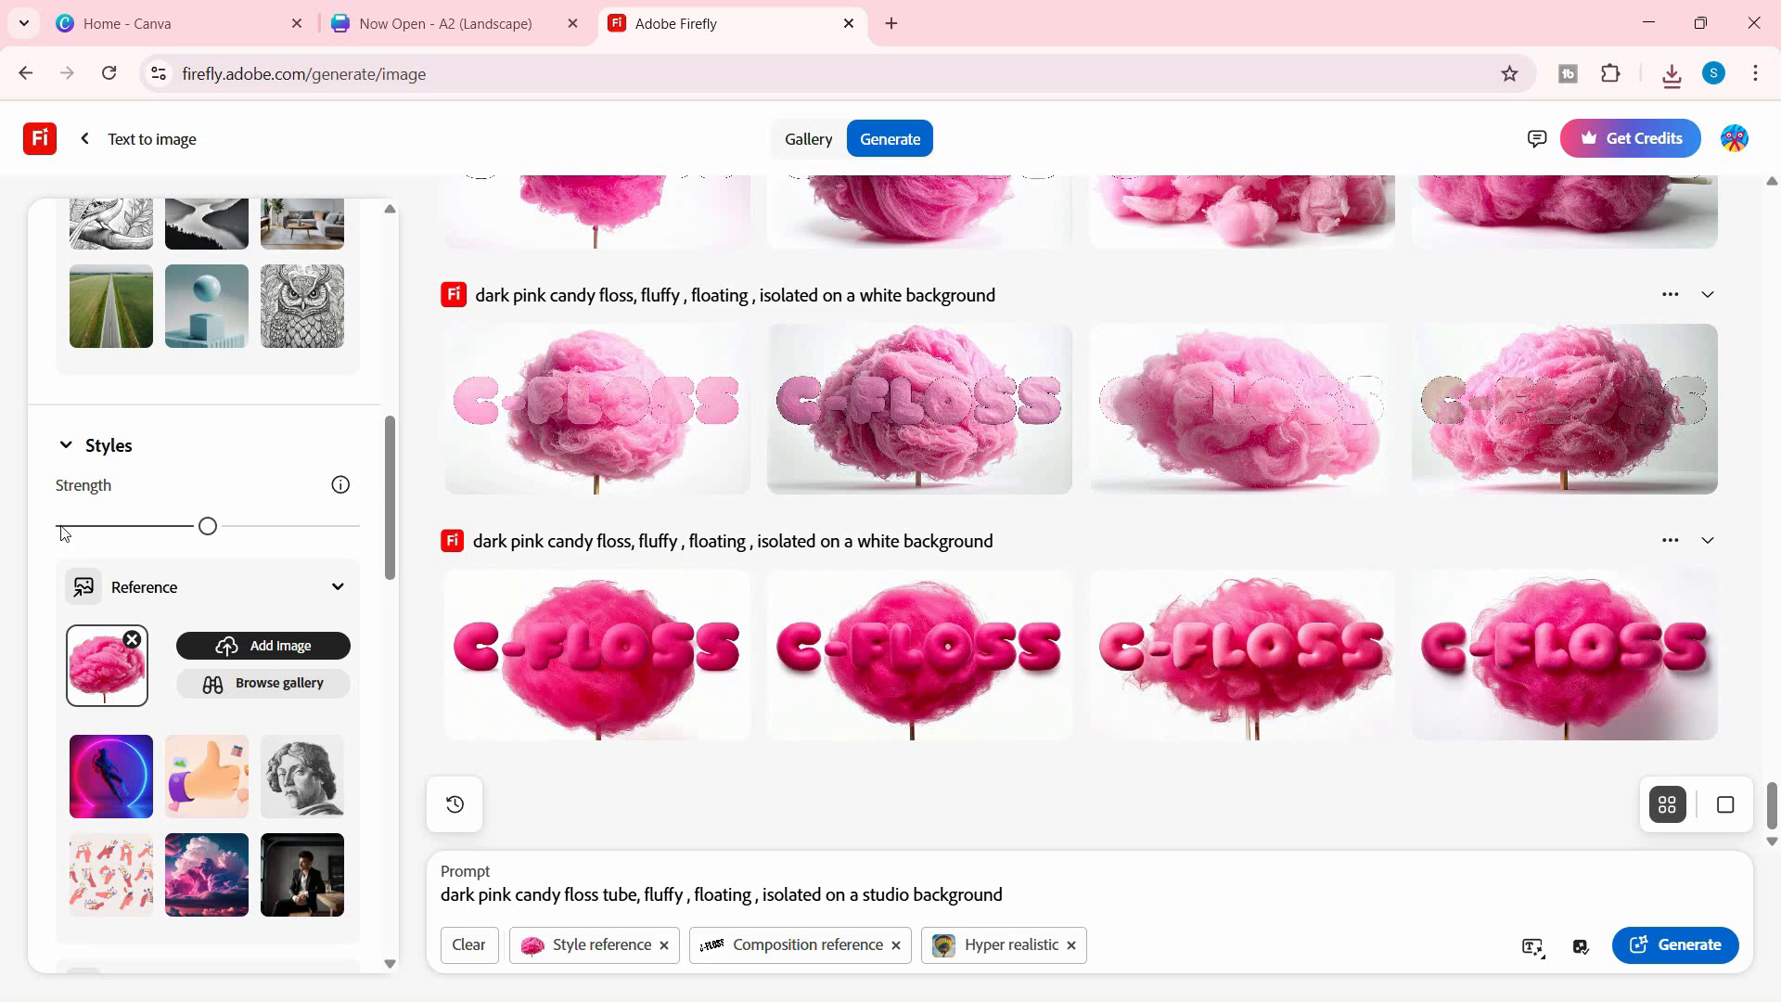
{"action": "left_click", "coordinate": [1678, 955]}
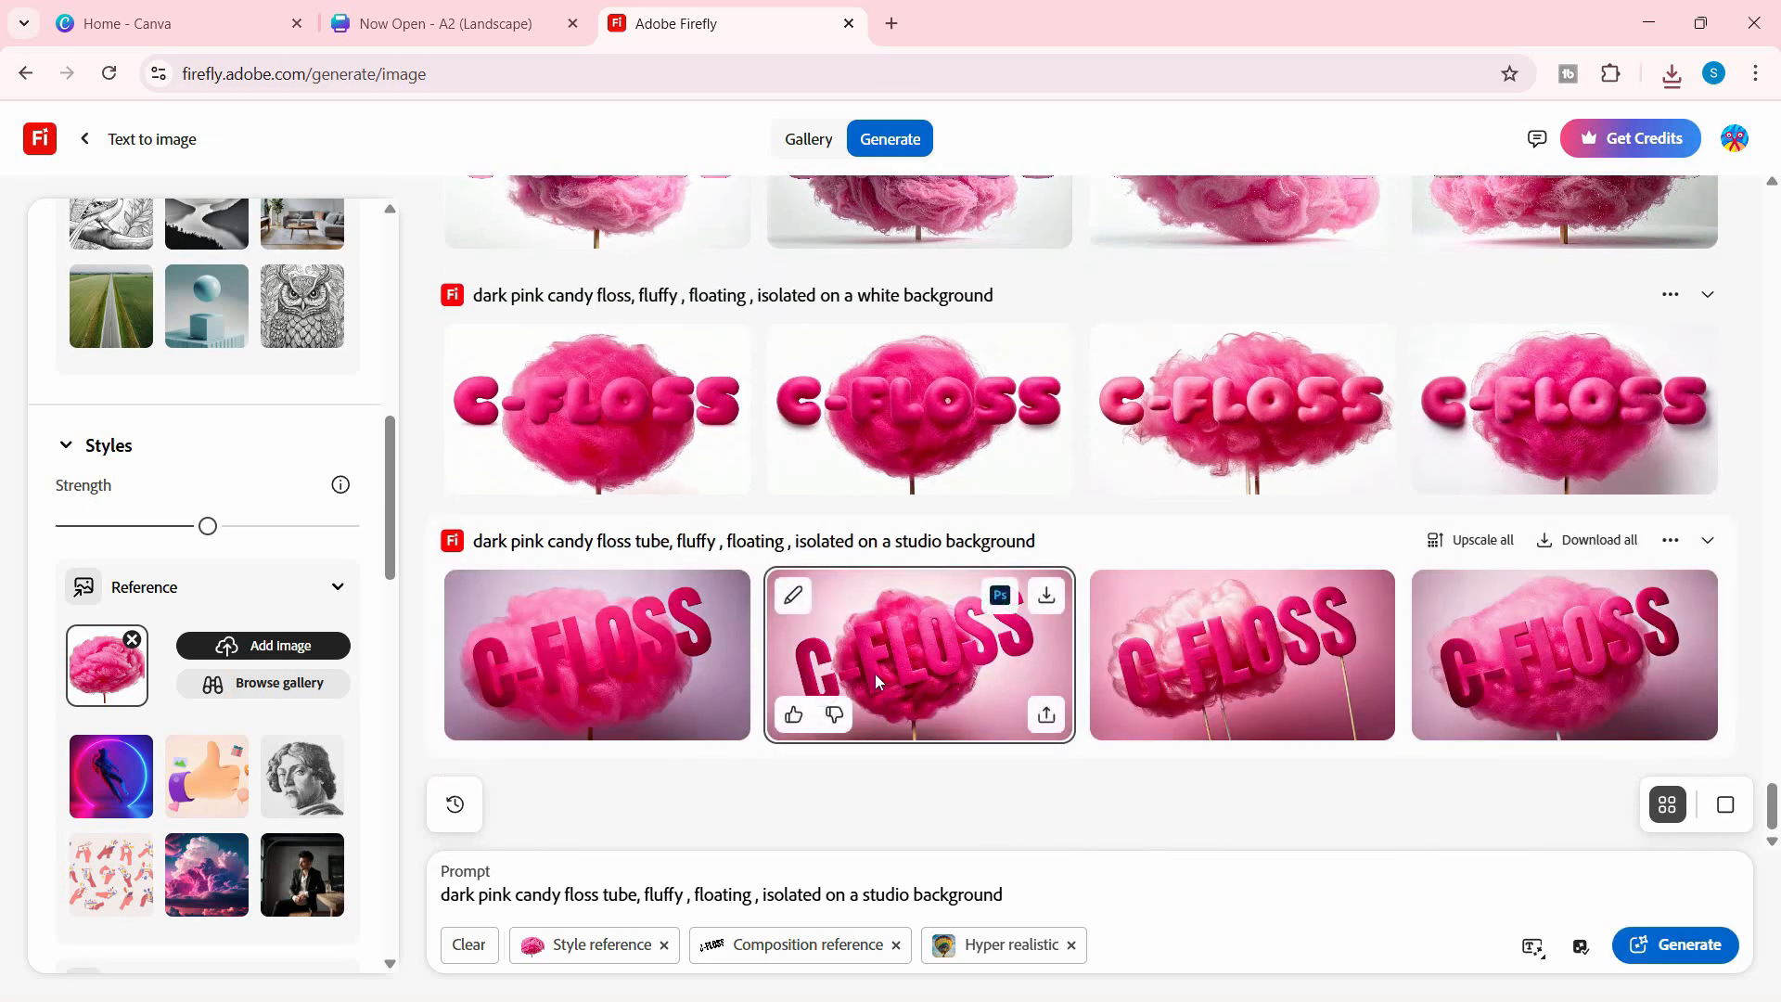
Examine the newly generated tilted C-FLOSS images one after another in the enlarged preview.
{"action": "left_click", "coordinate": [704, 662]}
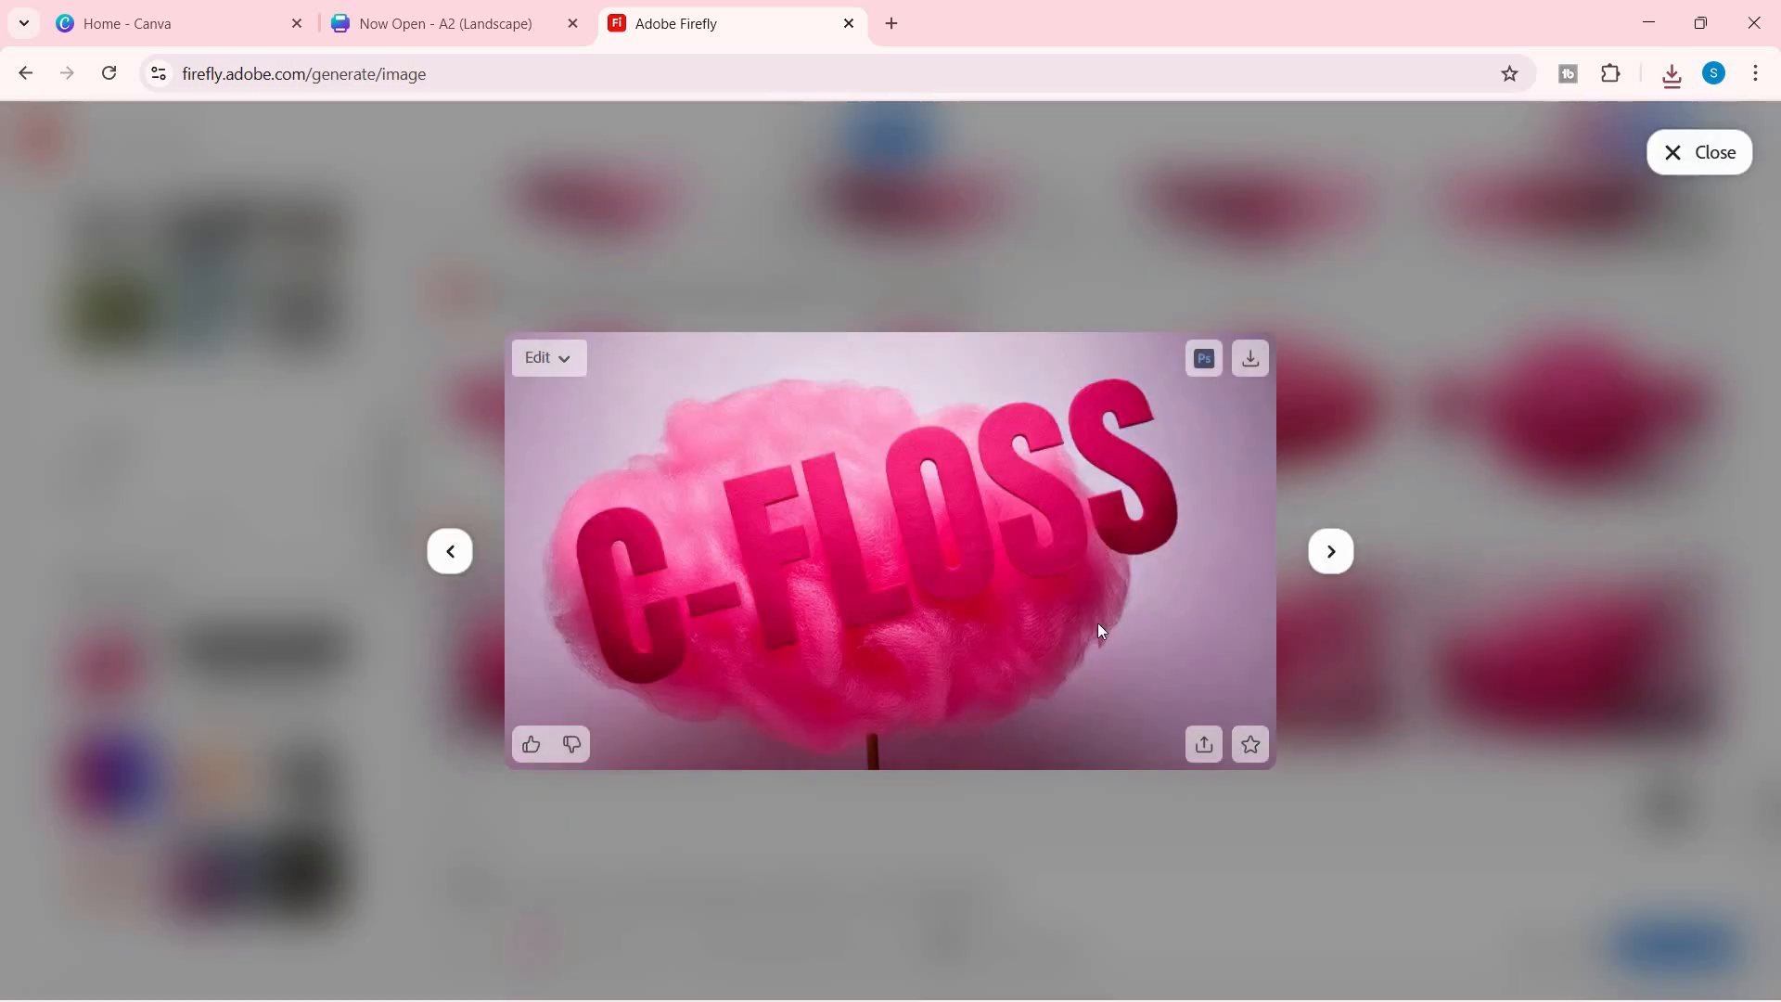
{"action": "left_click", "coordinate": [1345, 561]}
{"action": "left_click", "coordinate": [1347, 561]}
{"action": "left_click", "coordinate": [1347, 561]}
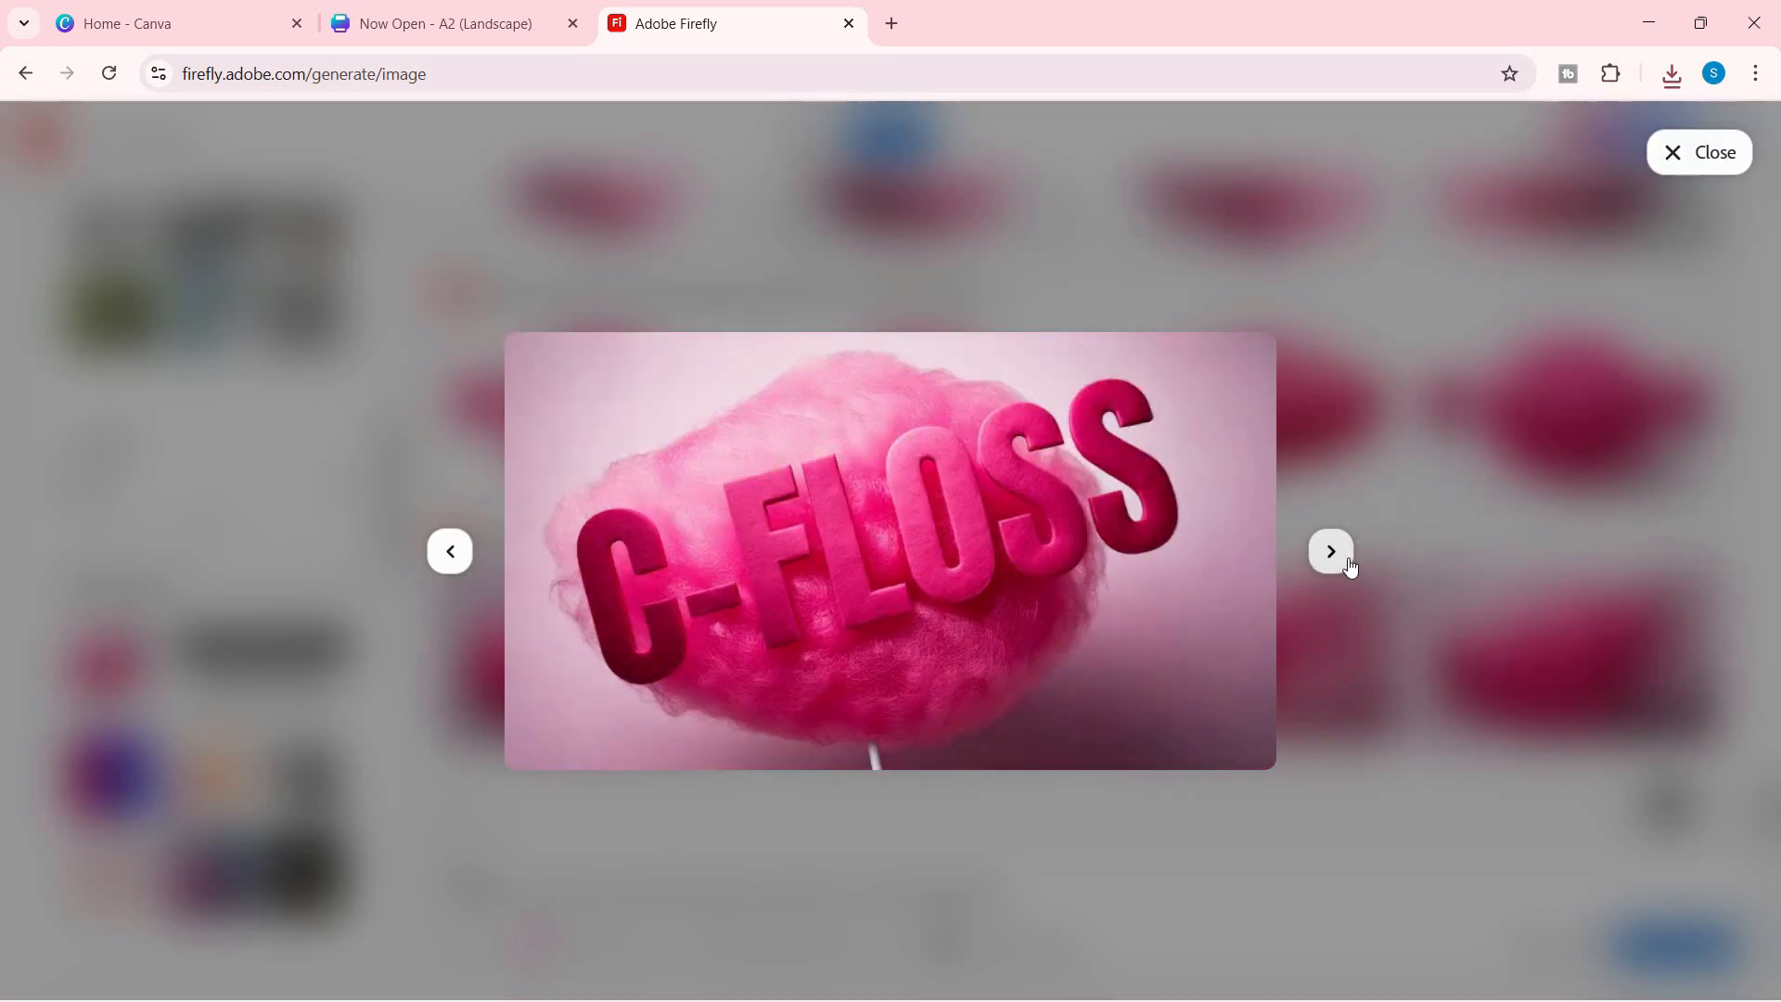
{"action": "left_click", "coordinate": [1348, 561]}
{"action": "left_click", "coordinate": [1347, 560]}
{"action": "left_click", "coordinate": [1347, 561]}
{"action": "key", "text": "Escape"}
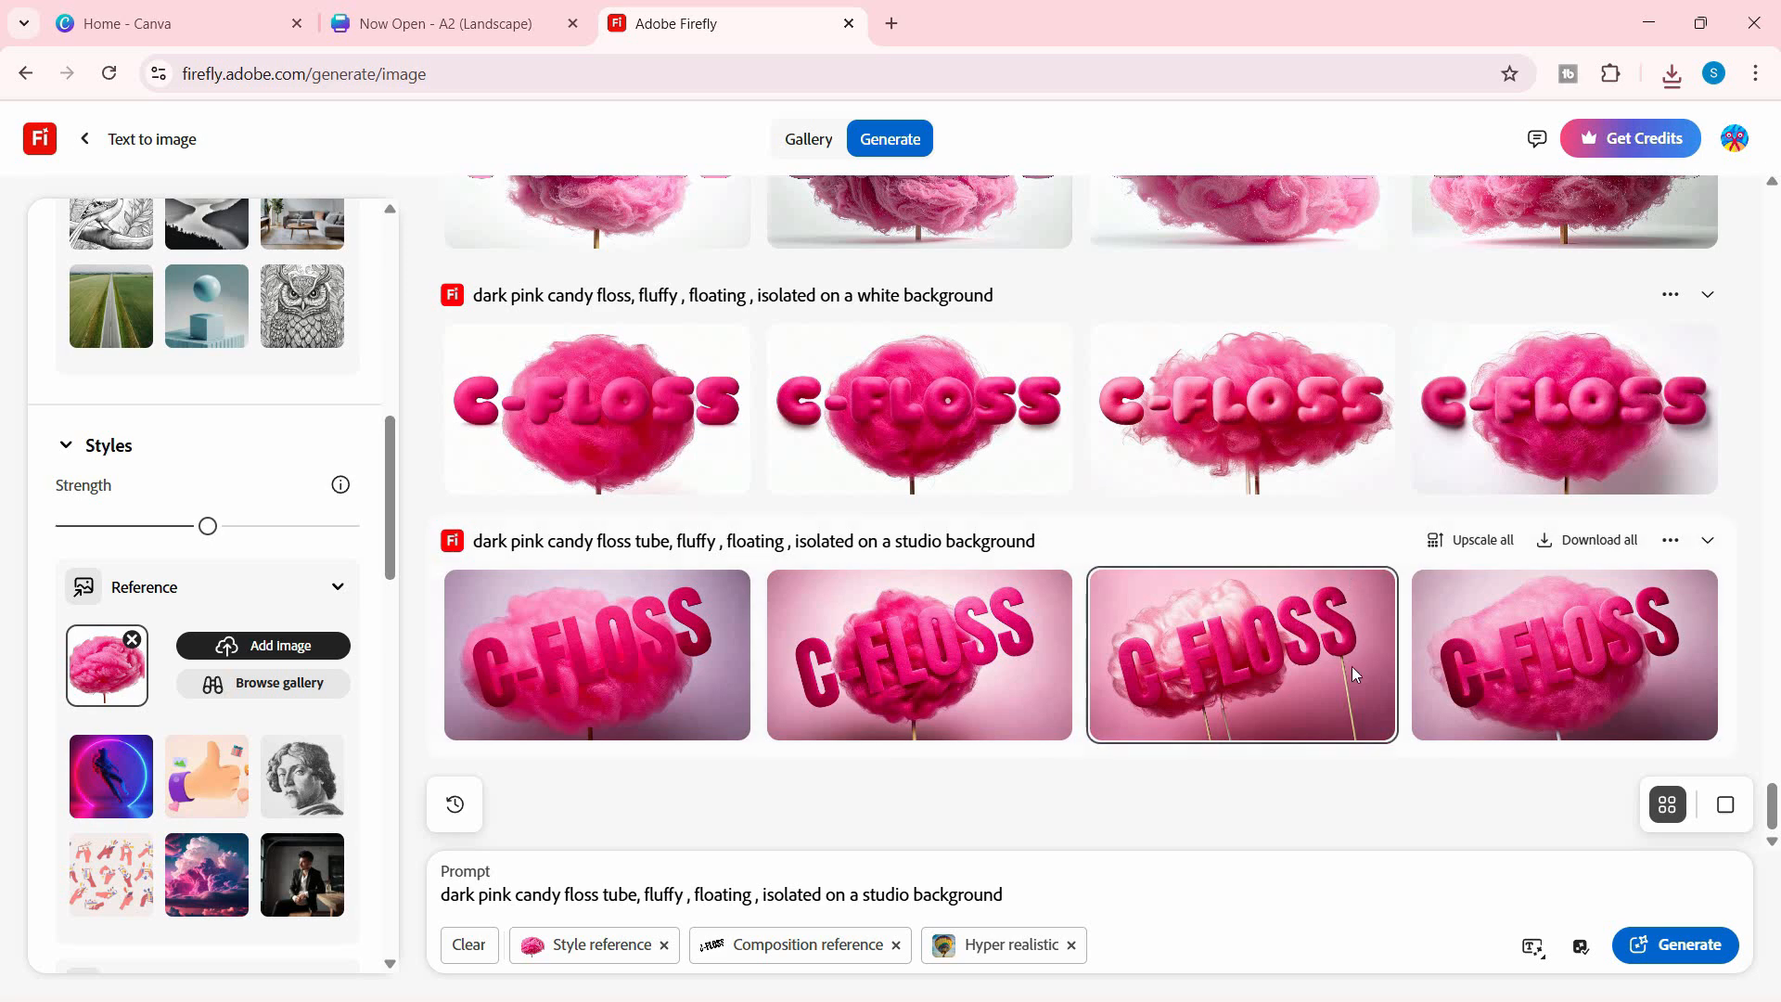
Generate another batch with the same prompt and references, and upscale all of its images.
{"action": "left_click", "coordinate": [1719, 952]}
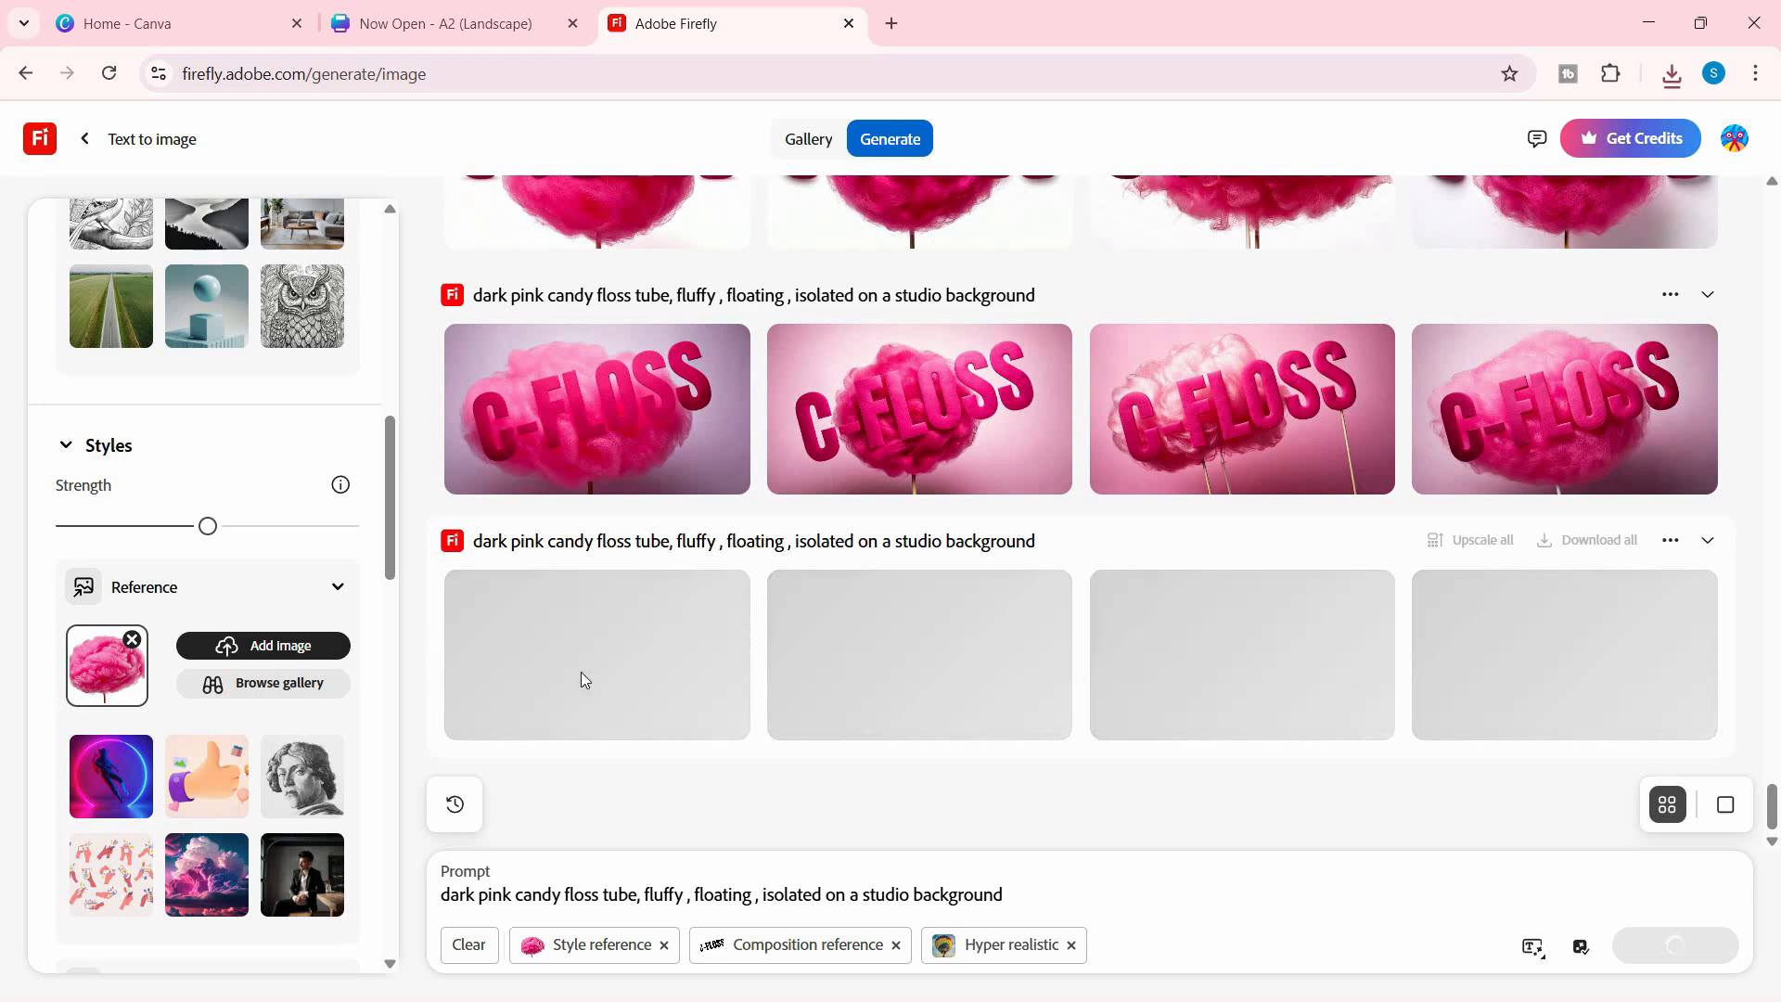
{"action": "left_click", "coordinate": [581, 676]}
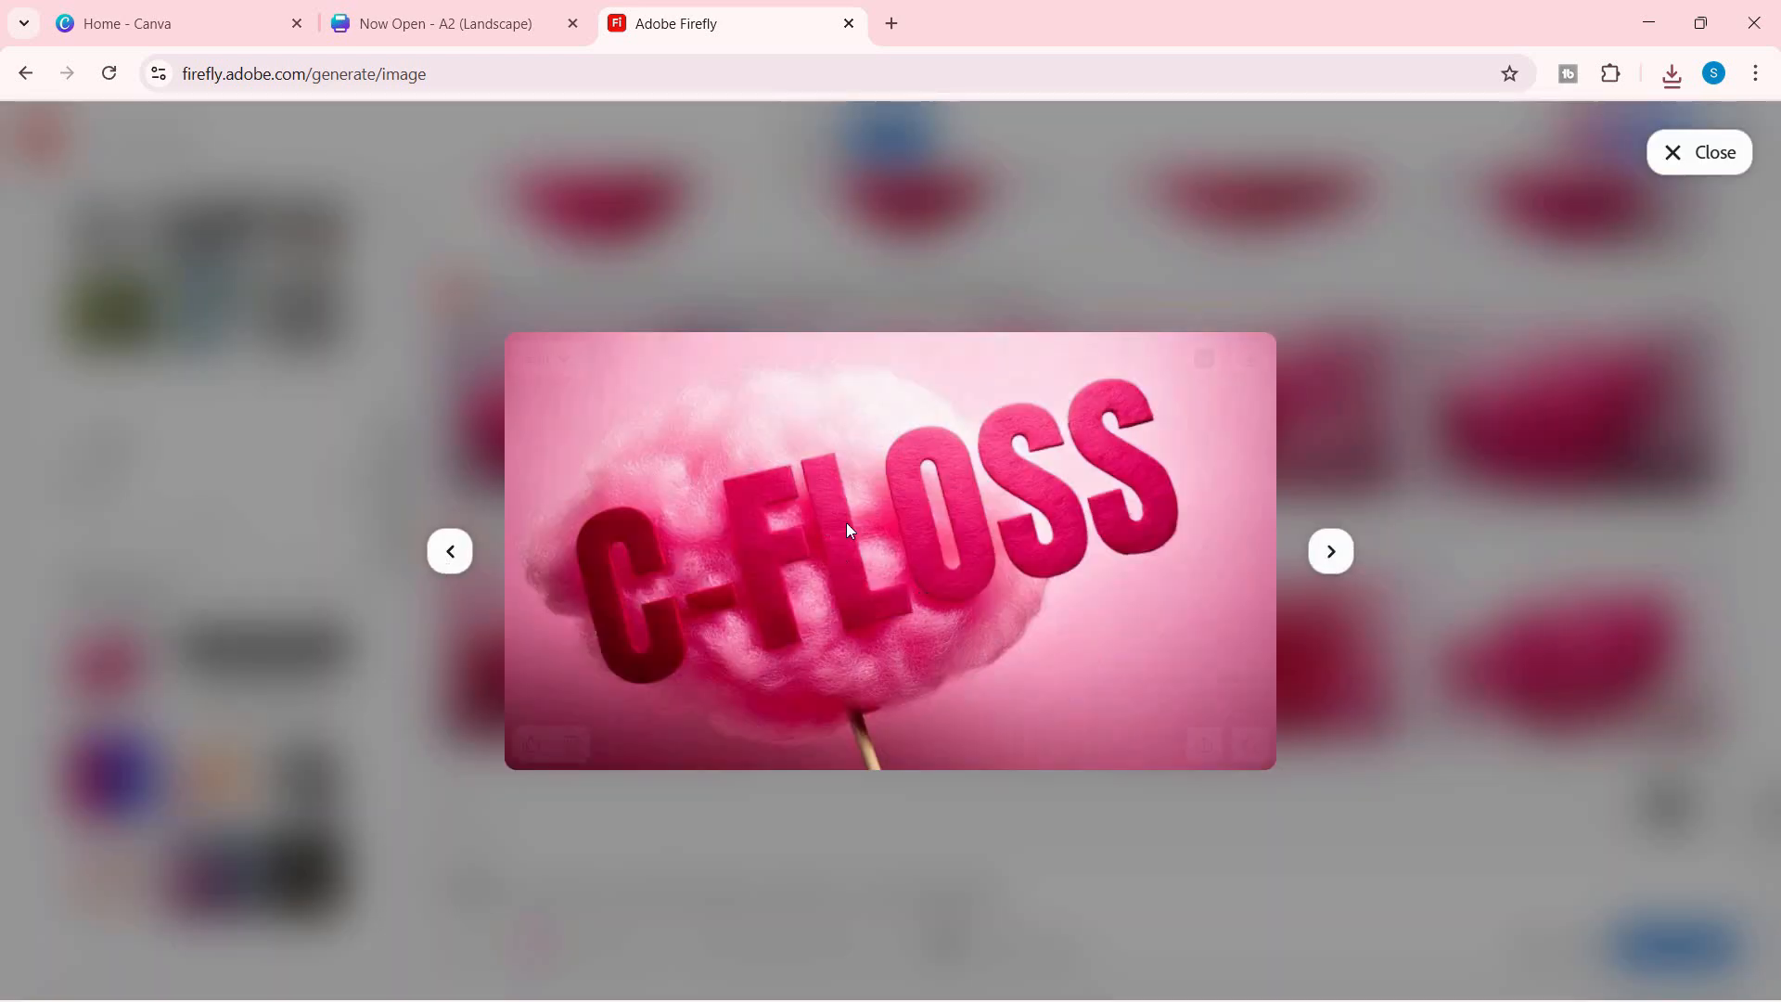
{"action": "key", "text": "Escape"}
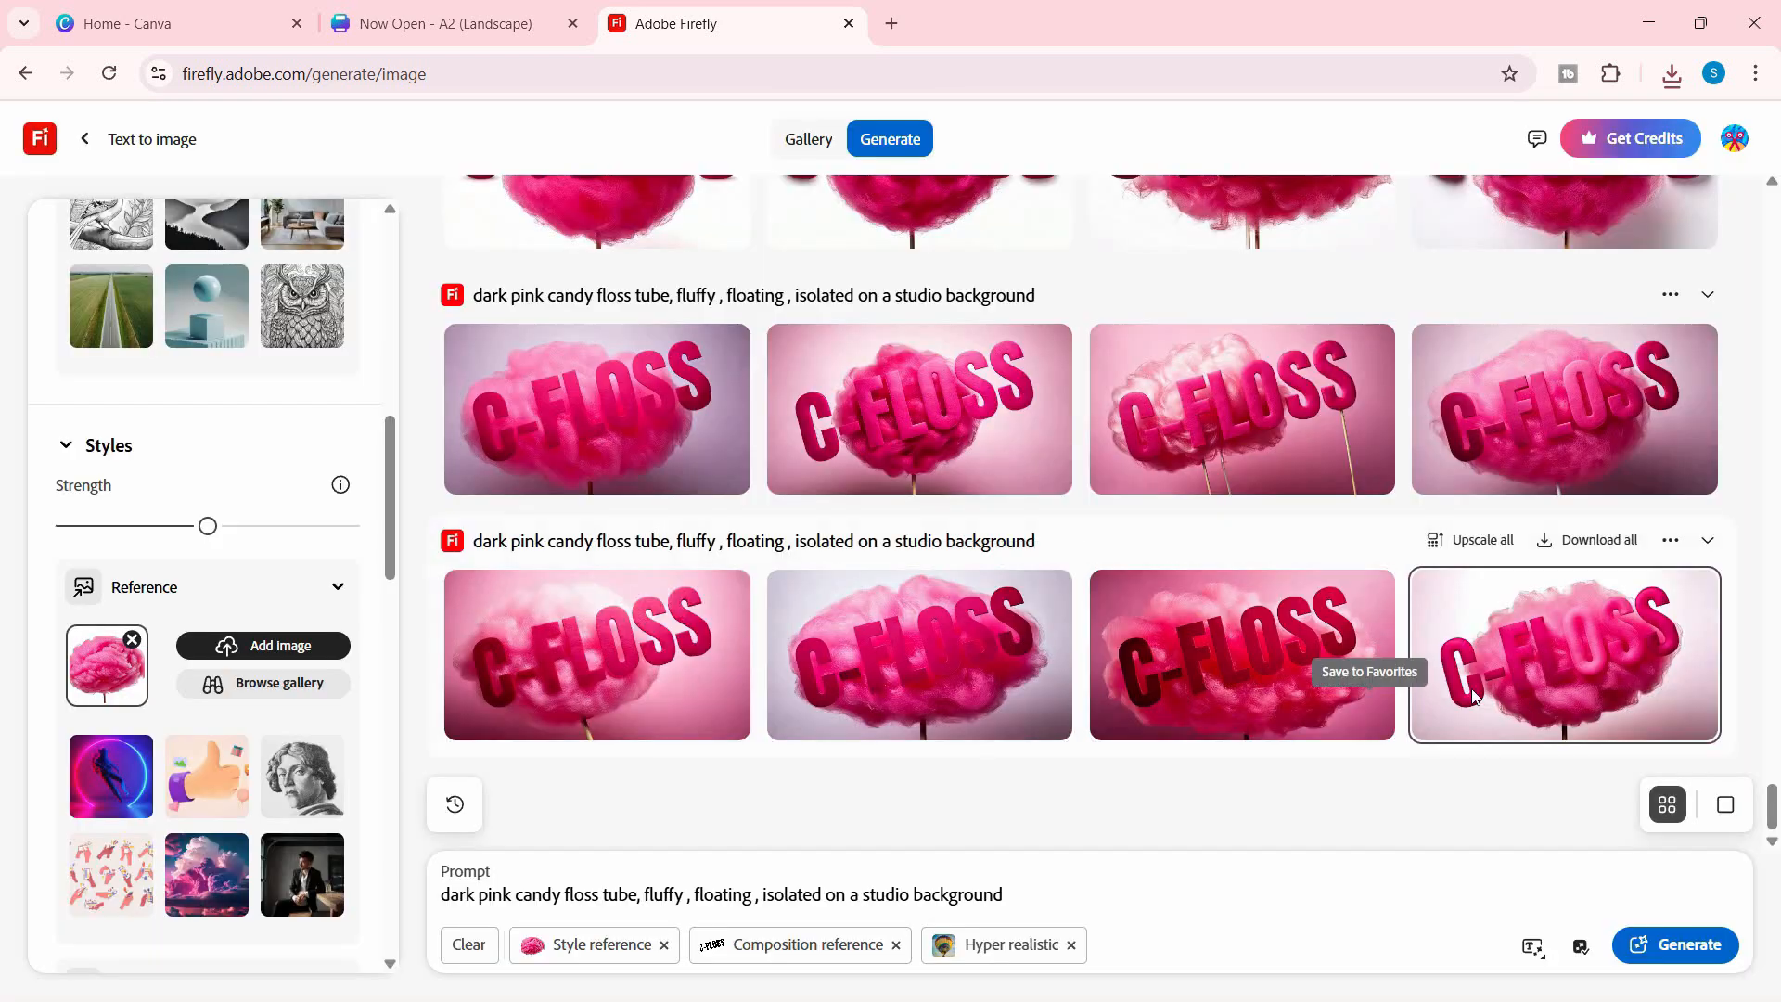
{"action": "left_click", "coordinate": [1479, 542]}
Compare the upscaled C-FLOSS images in the enlarged preview, checking the lettering and candy floss texture.
{"action": "left_click", "coordinate": [1164, 642]}
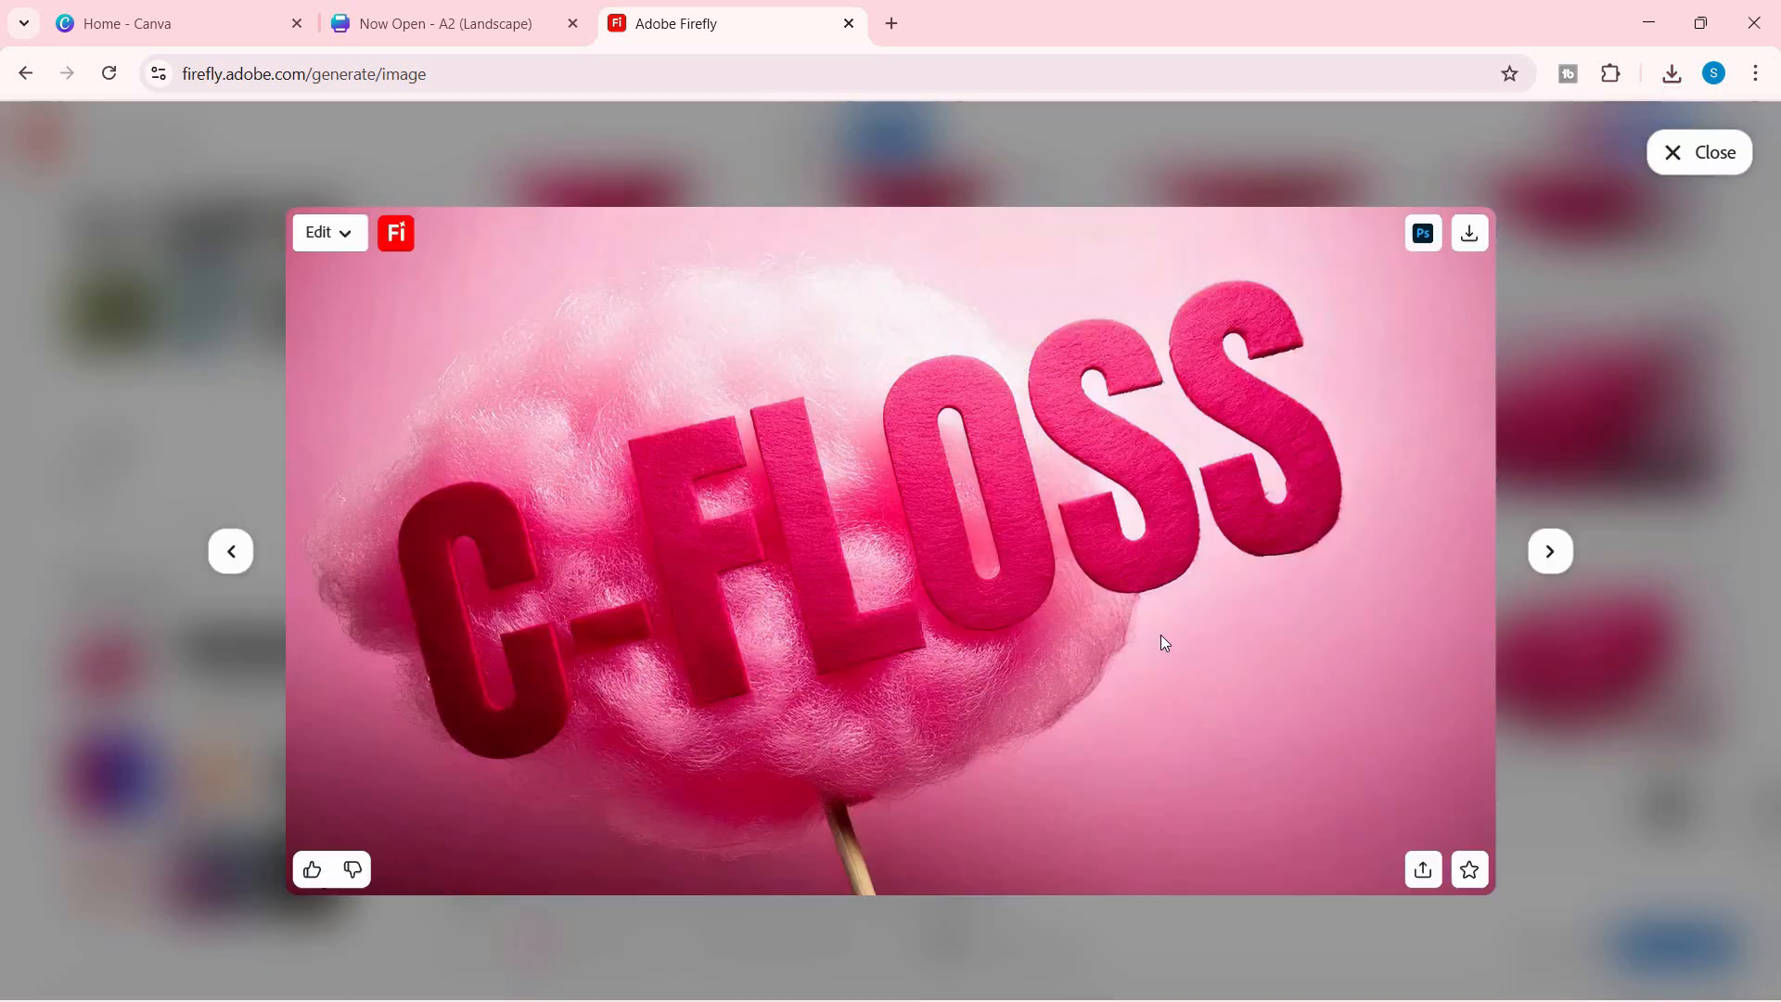
{"action": "key", "text": "Right"}
{"action": "key", "text": "Right"}
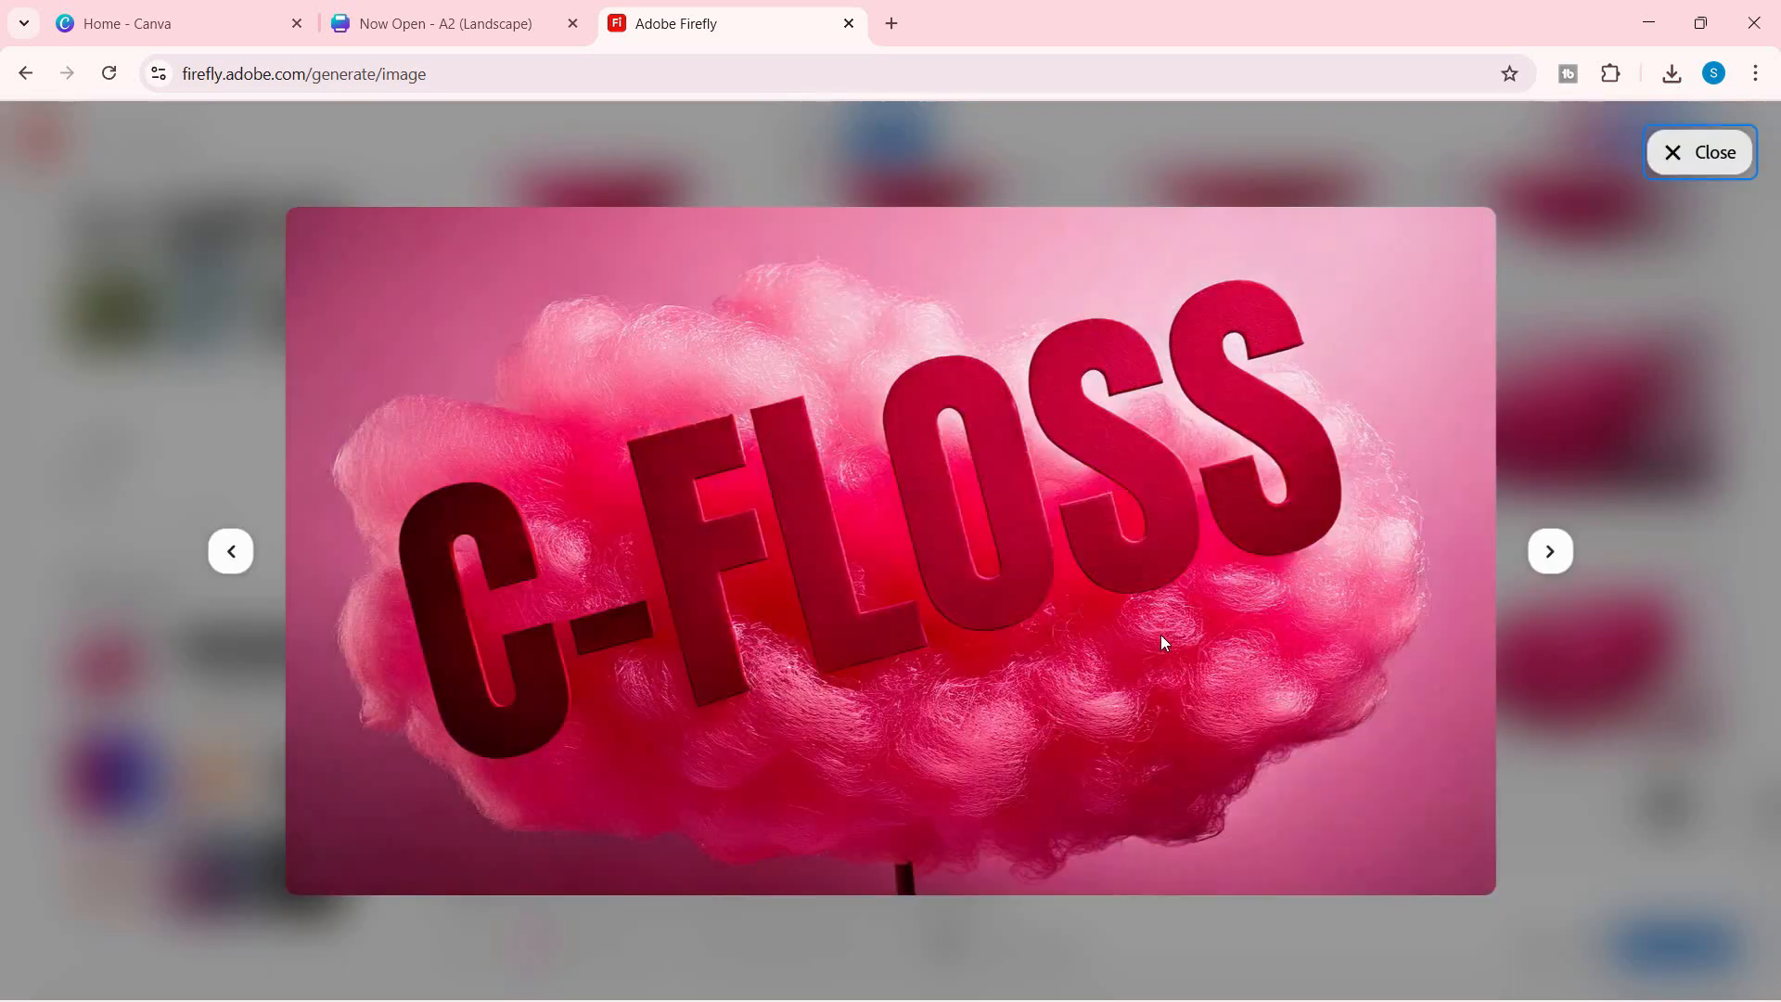
{"action": "key", "text": "Right"}
{"action": "key", "text": "Right"}
{"action": "key", "text": "Right"}
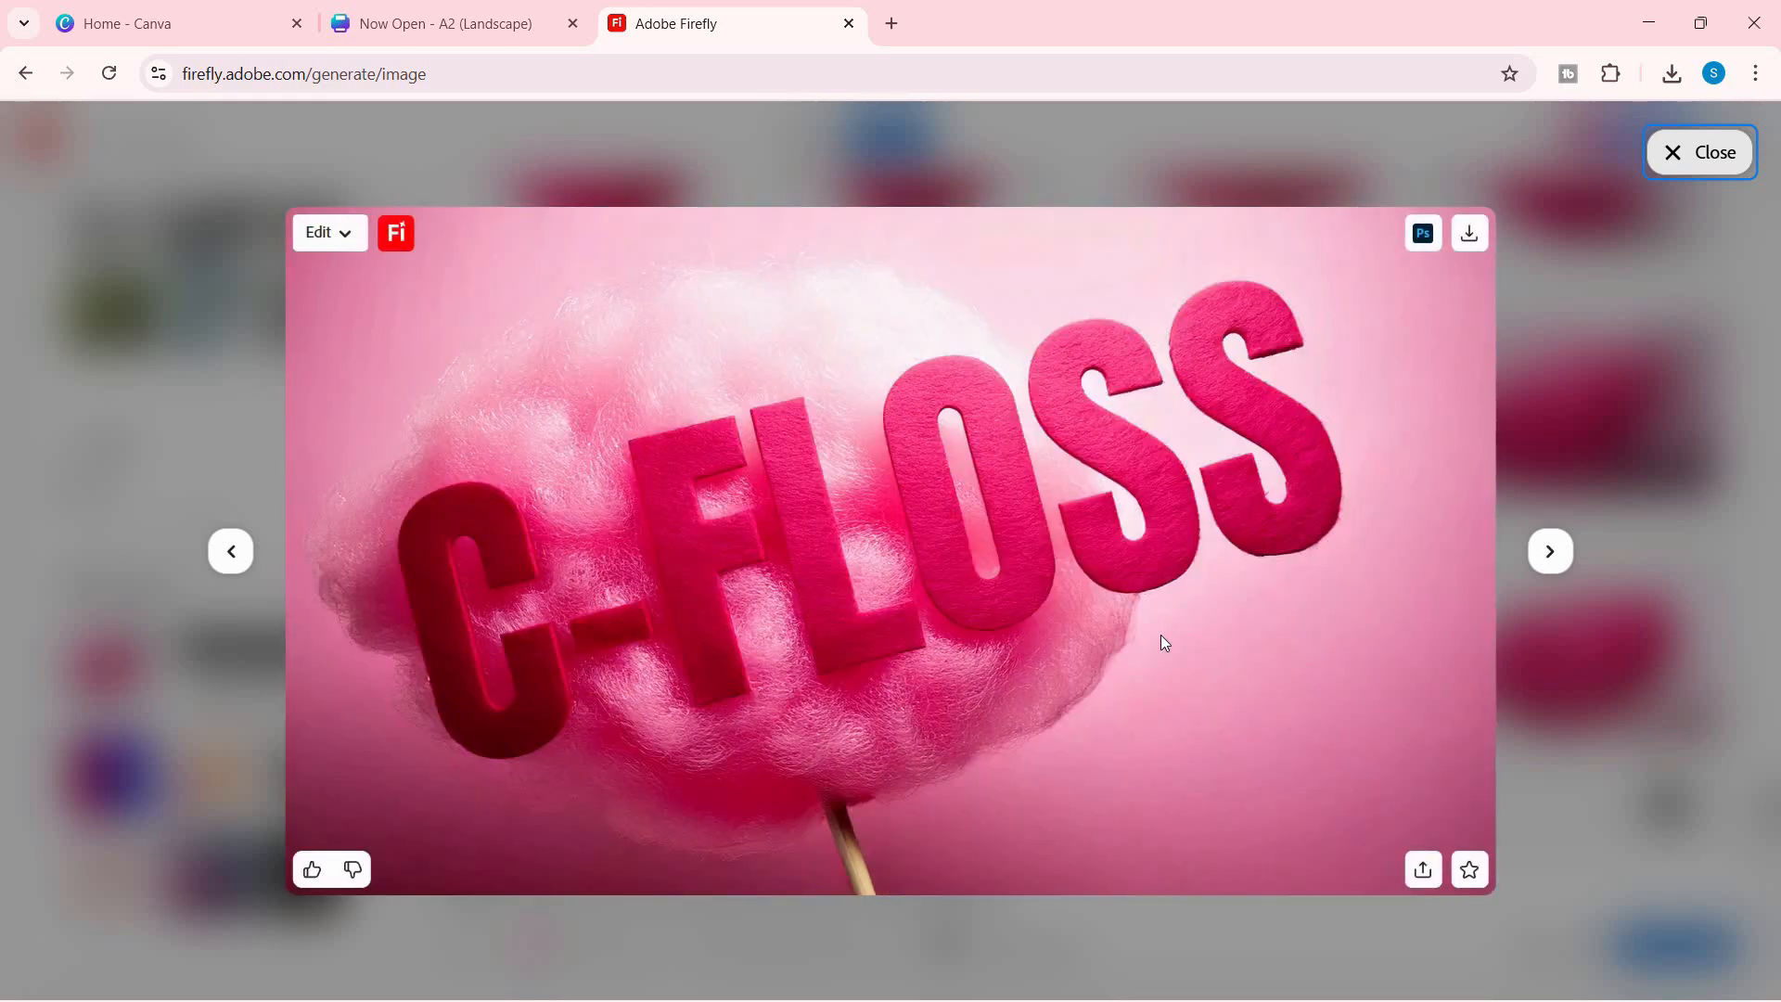
{"action": "key", "text": "Right"}
{"action": "key", "text": "Right"}
{"action": "key", "text": "Right"}
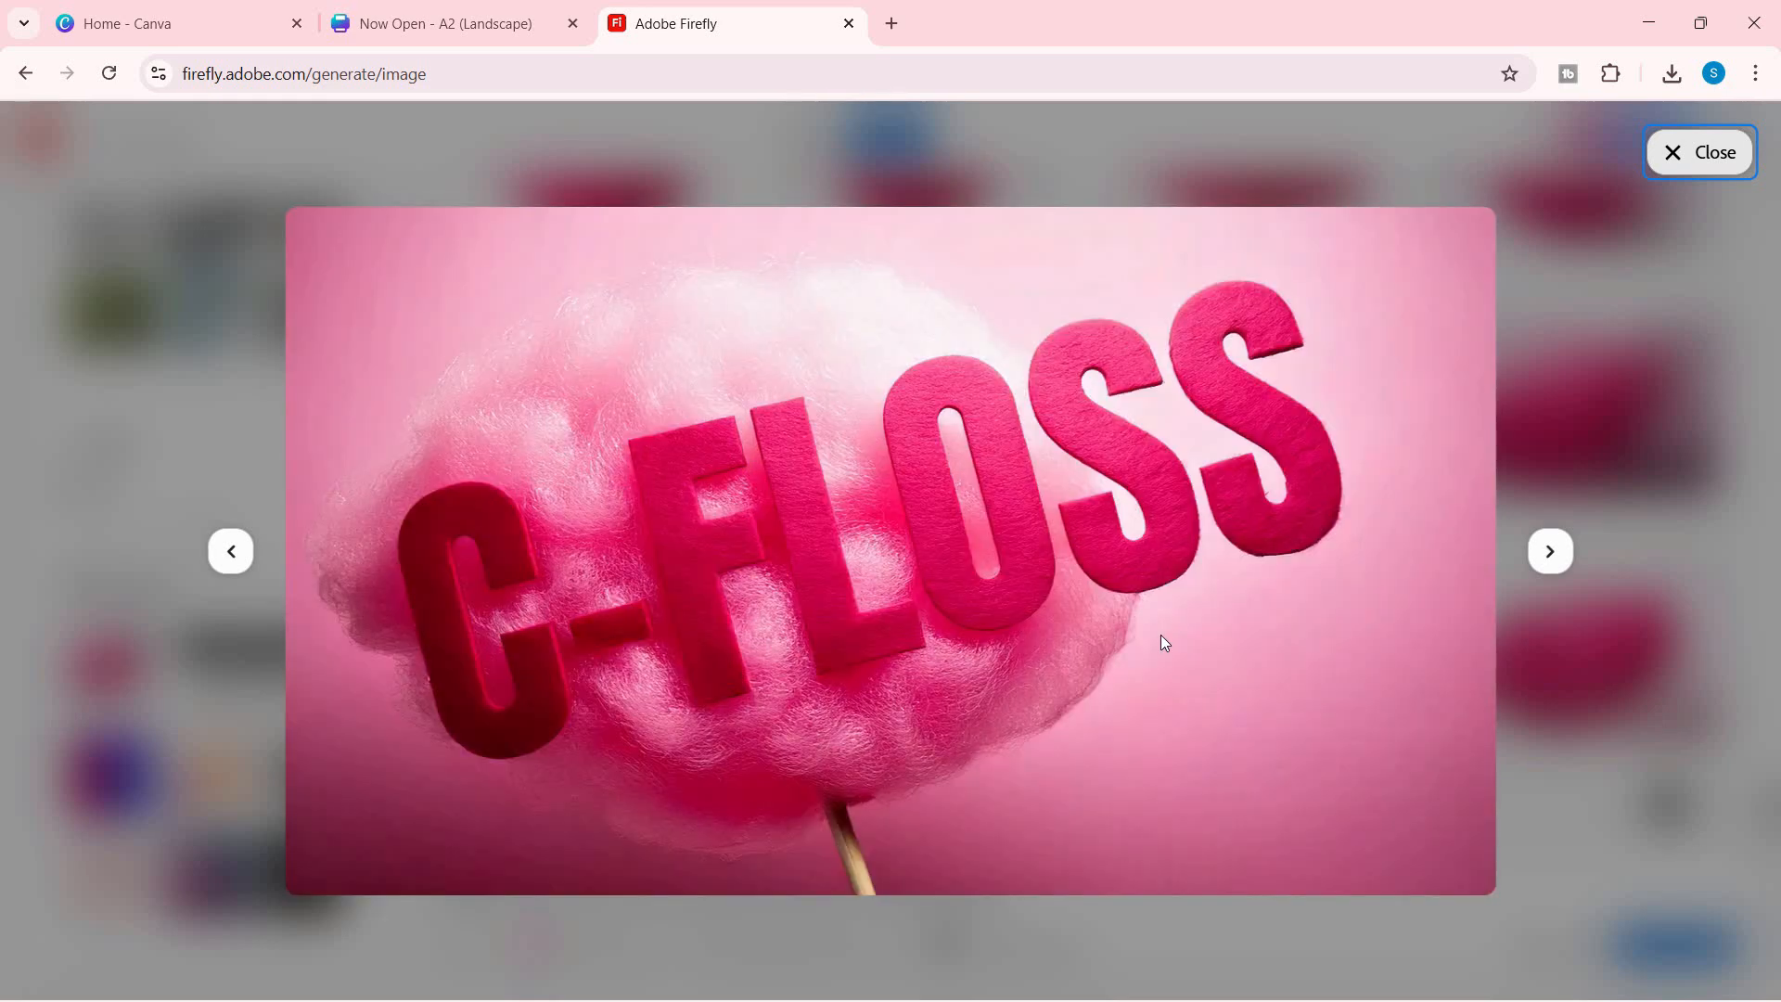
Download the upscaled C-FLOSS image with pale candy floss on a wooden stick and inspect its detail in the photo viewer.
{"action": "left_click", "coordinate": [1469, 235]}
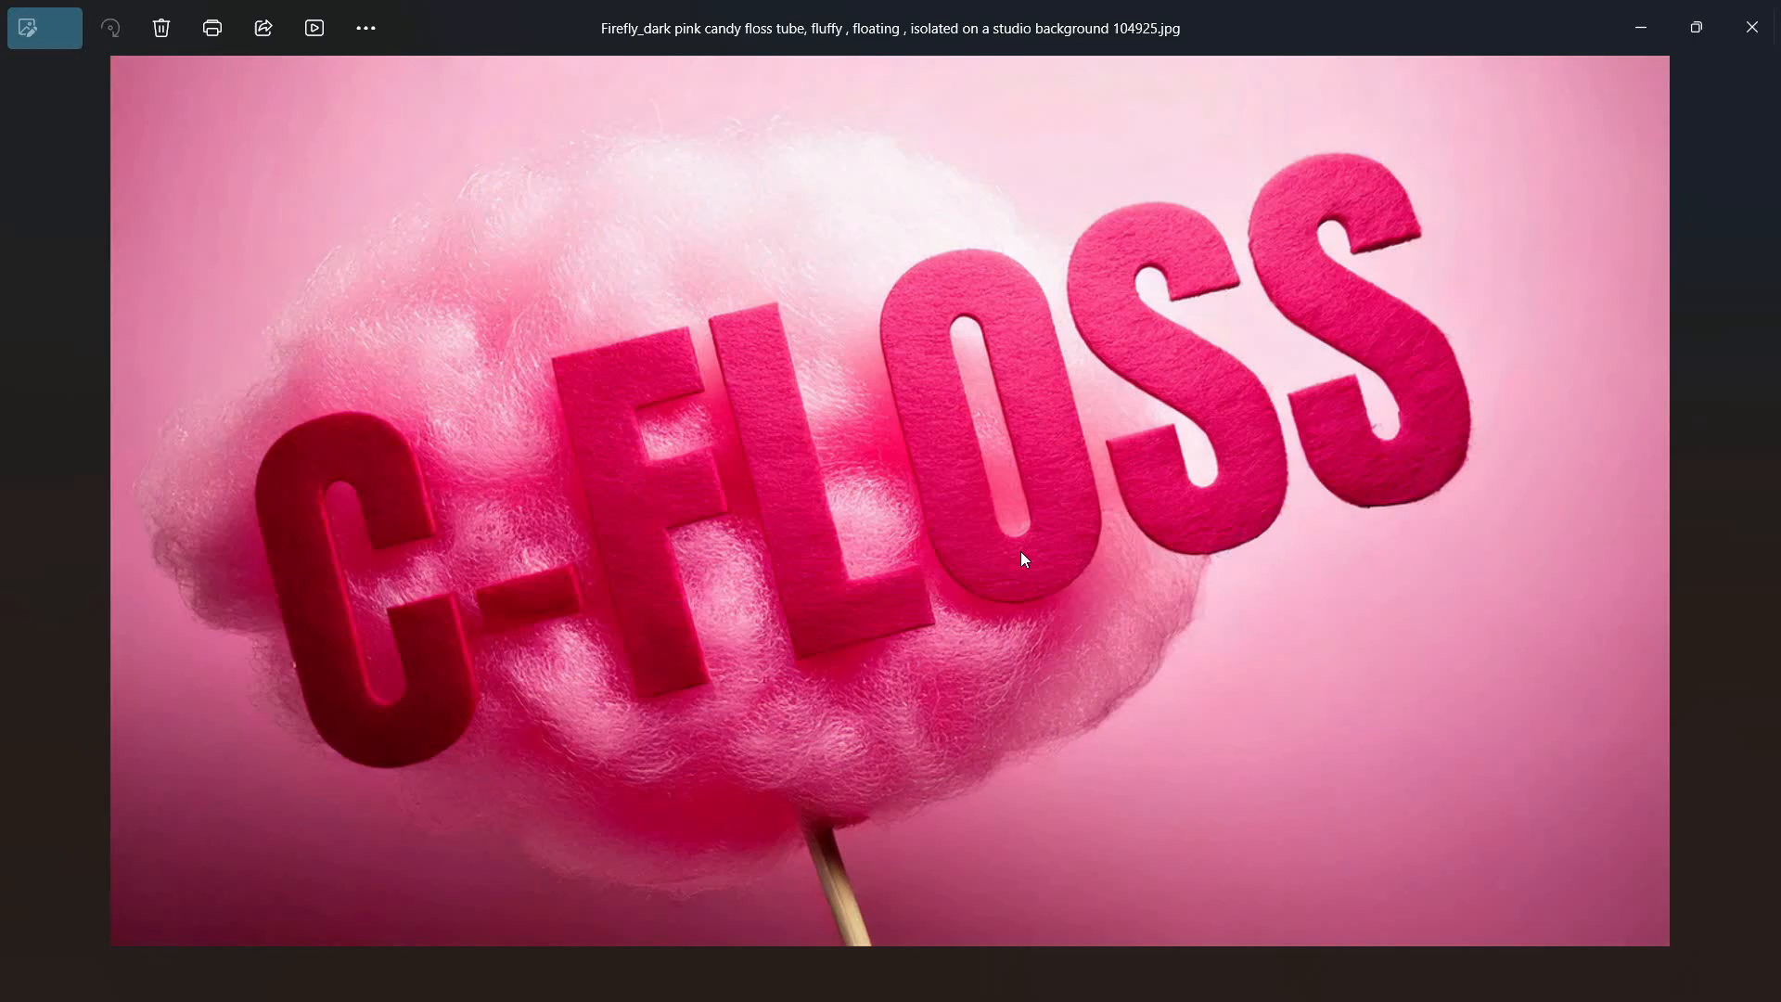
{"action": "scroll", "coordinate": [1026, 557], "scroll_direction": "up", "scroll_amount": 5}
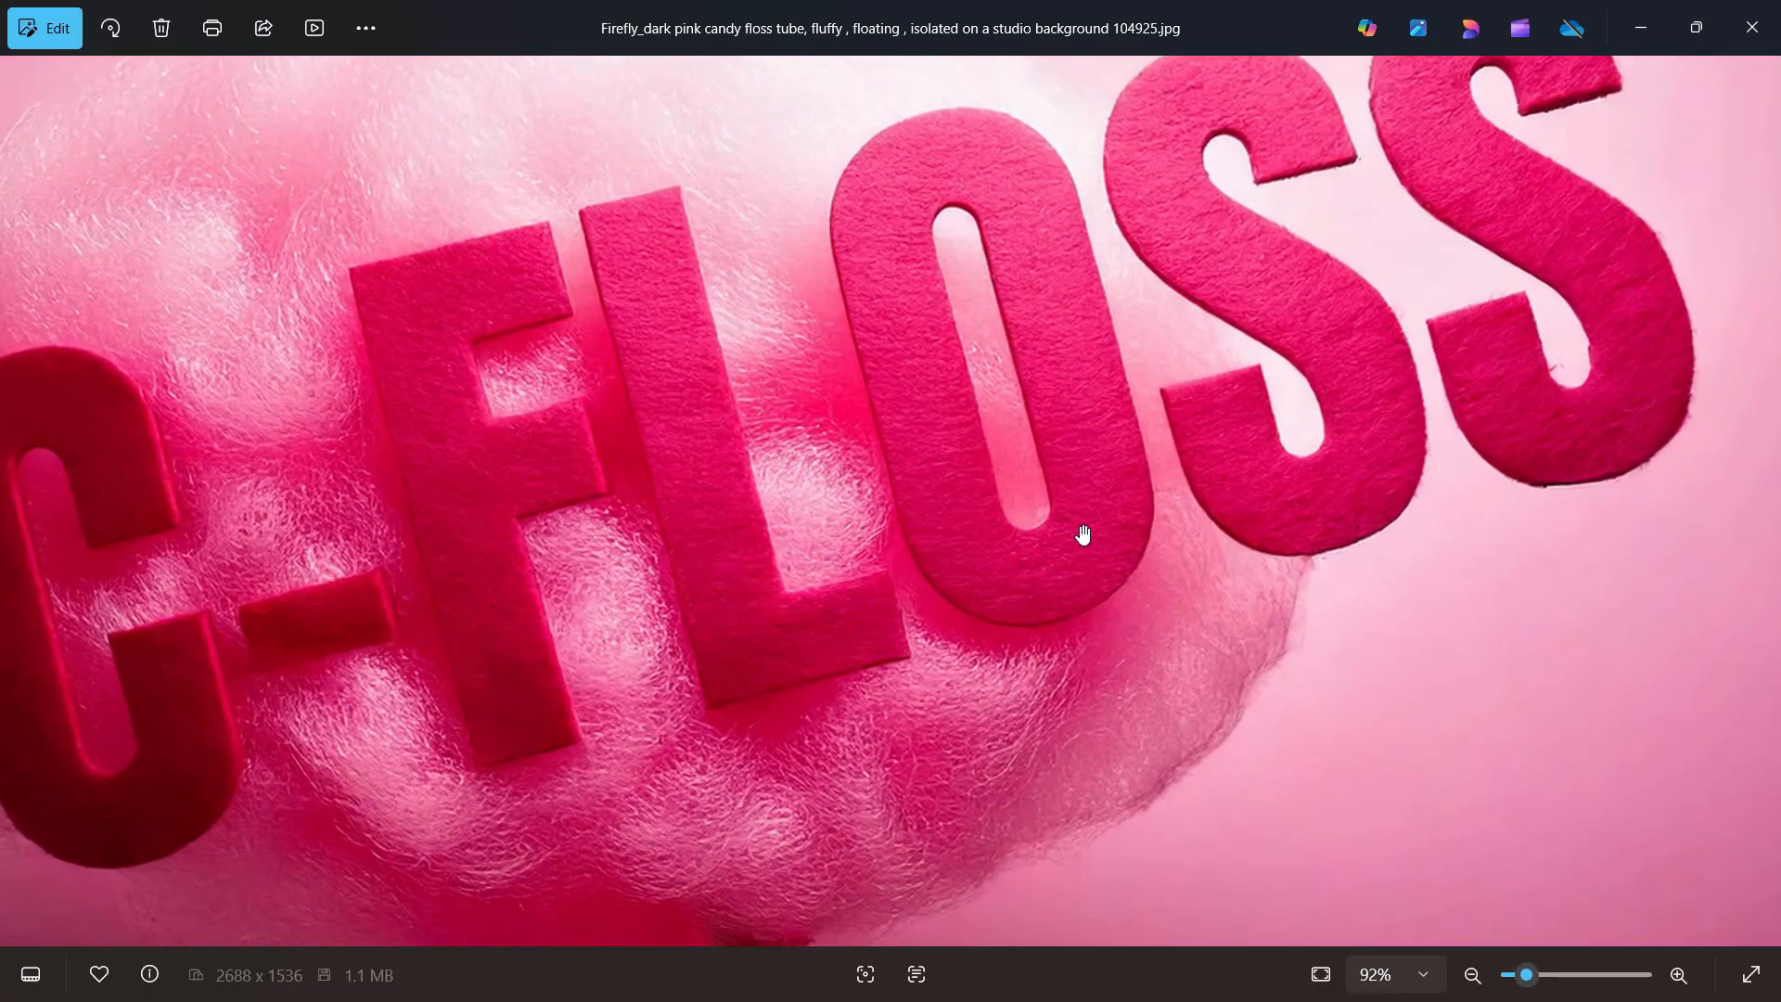
{"action": "scroll", "coordinate": [1299, 717], "scroll_direction": "down", "scroll_amount": 3}
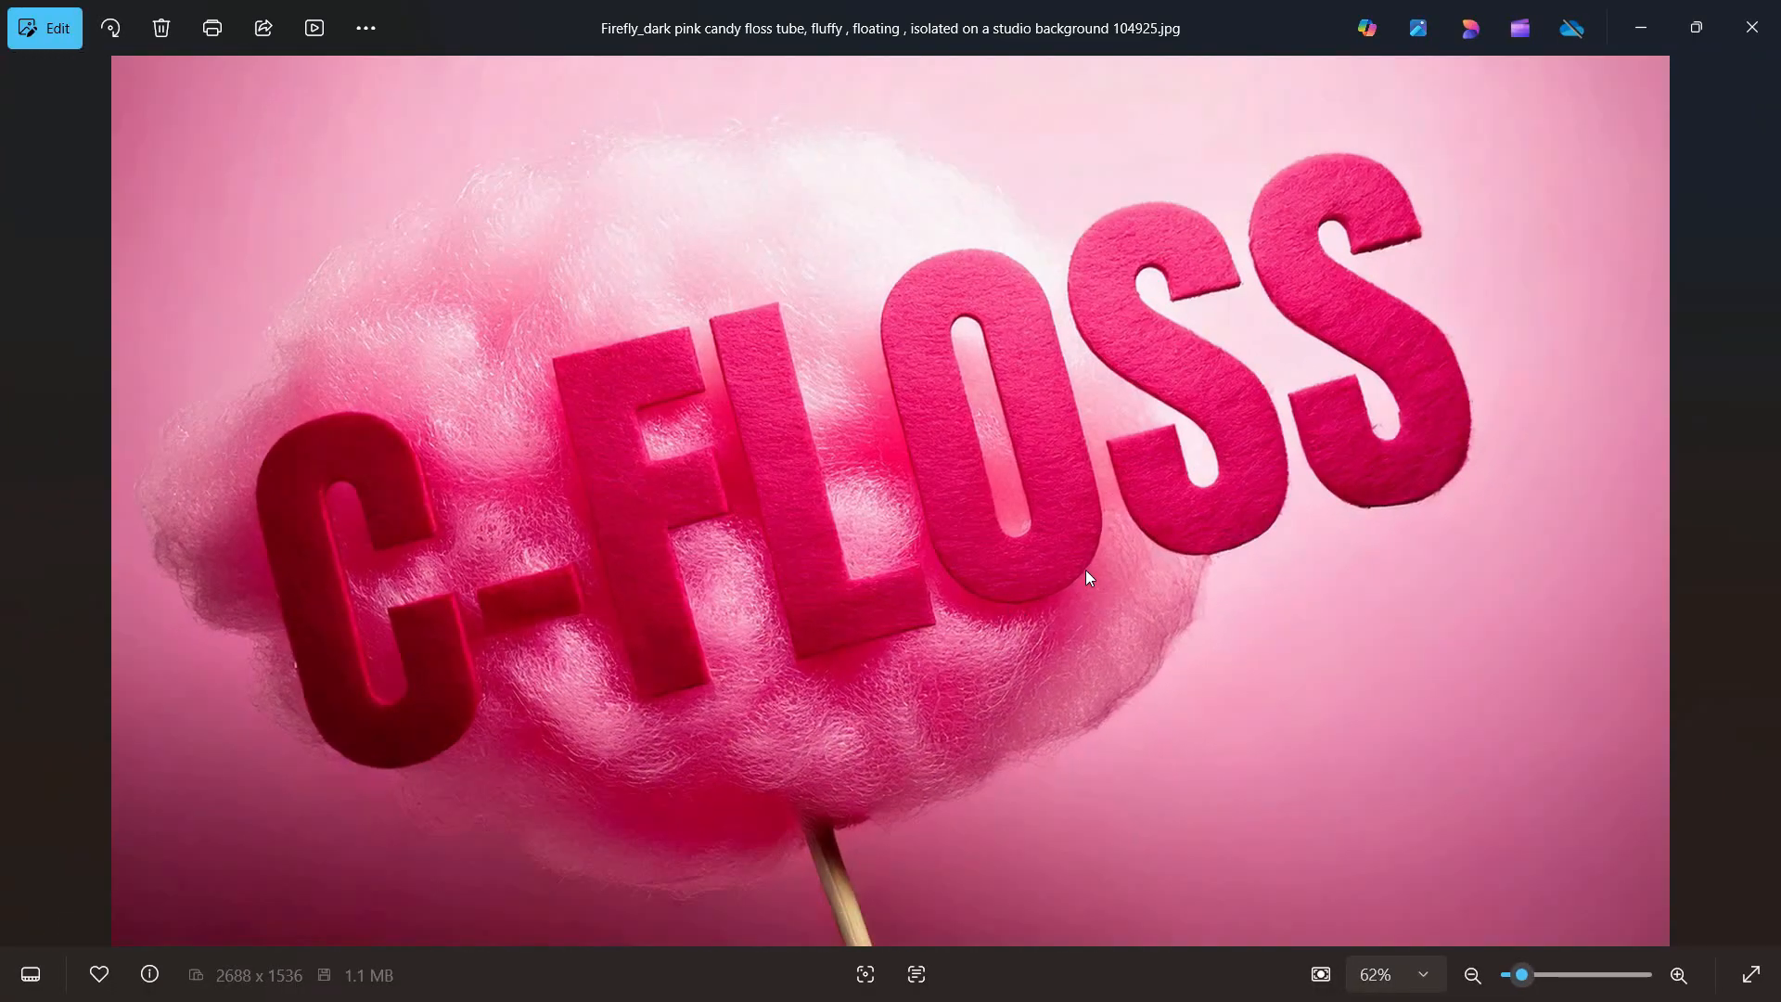